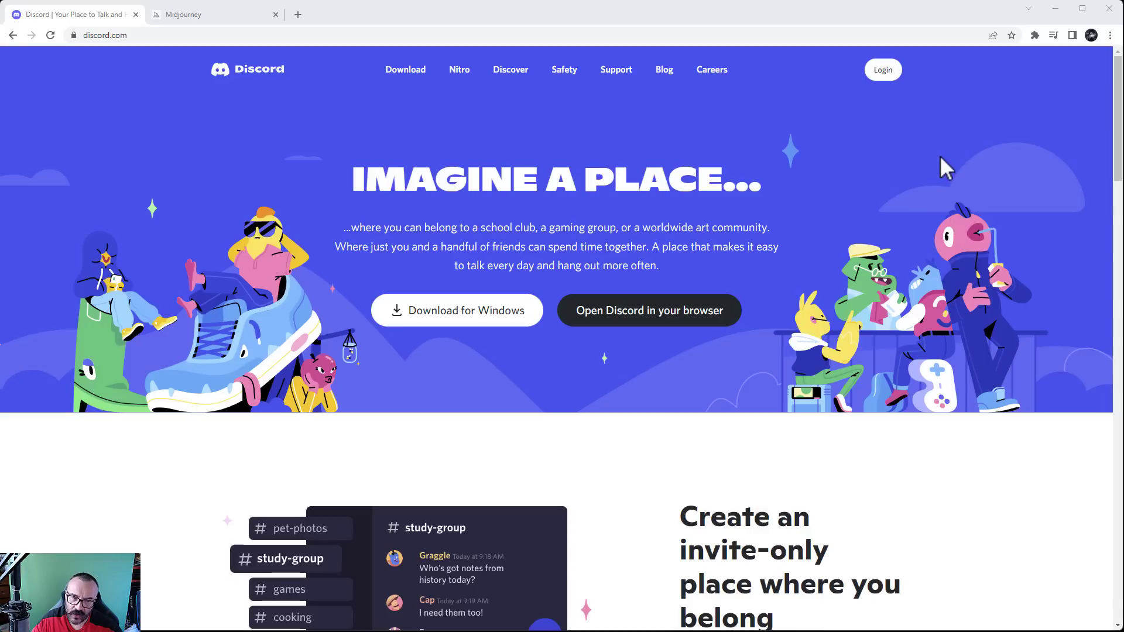
From discord.com's Login, choose Add an account to reach the sign-in form for a different account
click(875, 69)
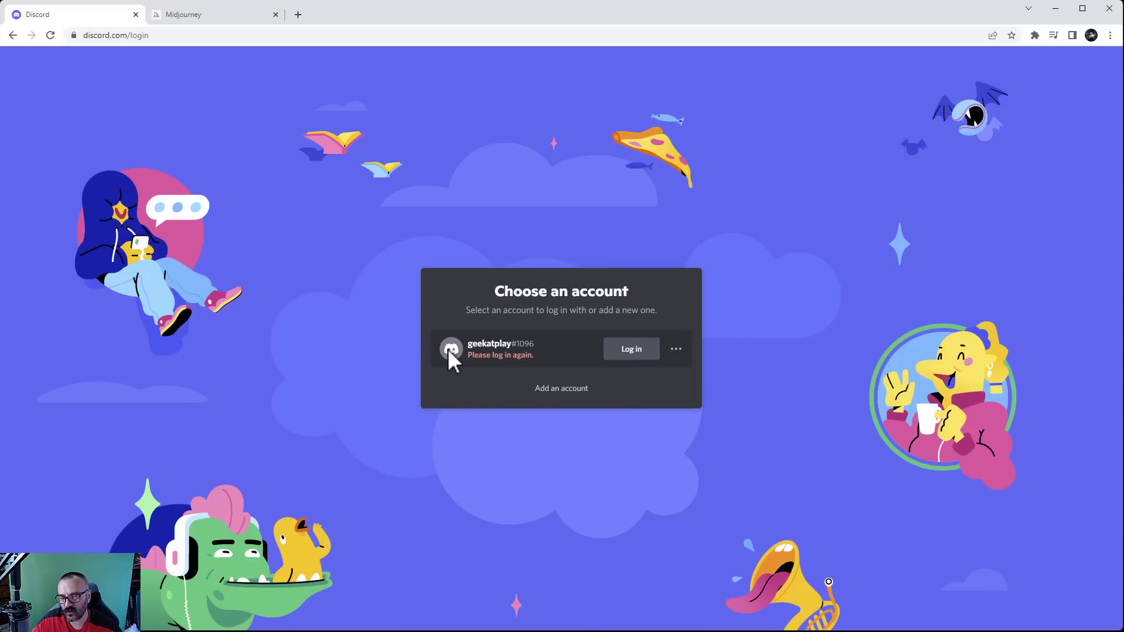
click(565, 389)
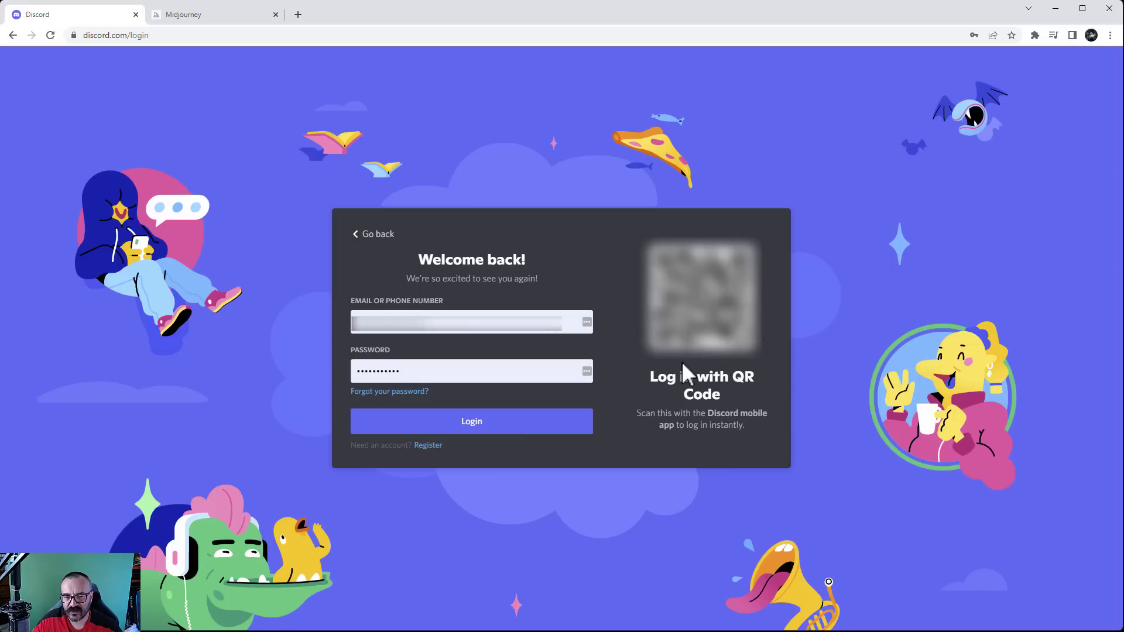
Switch to Register and replace the prefilled email with a new email address
click(427, 446)
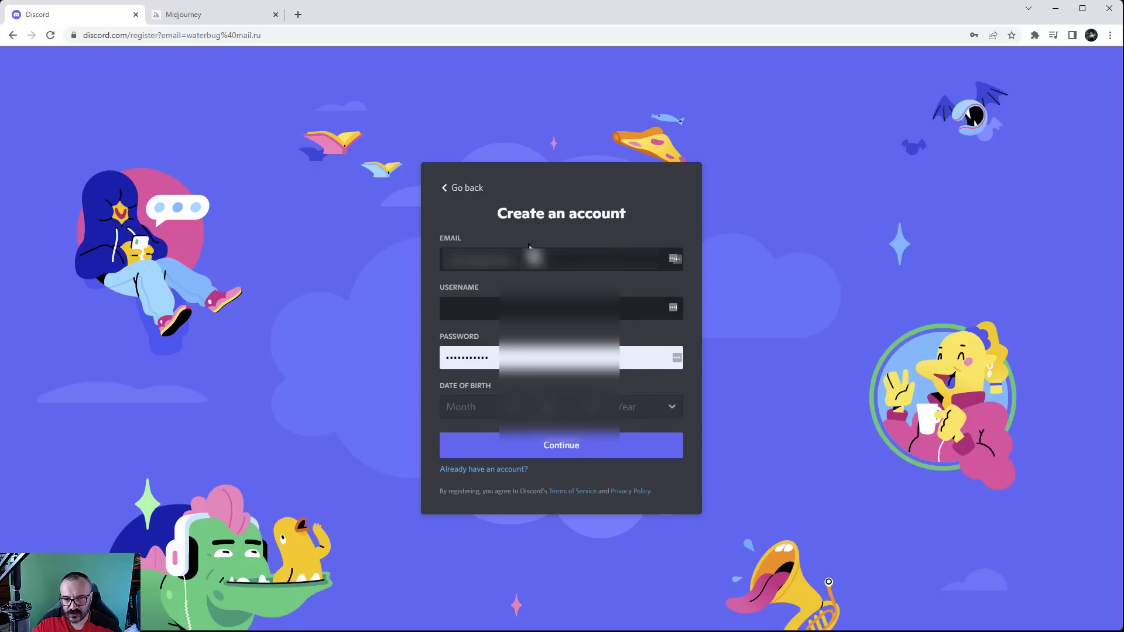
drag(529, 259, 380, 253)
key(BackSpace)
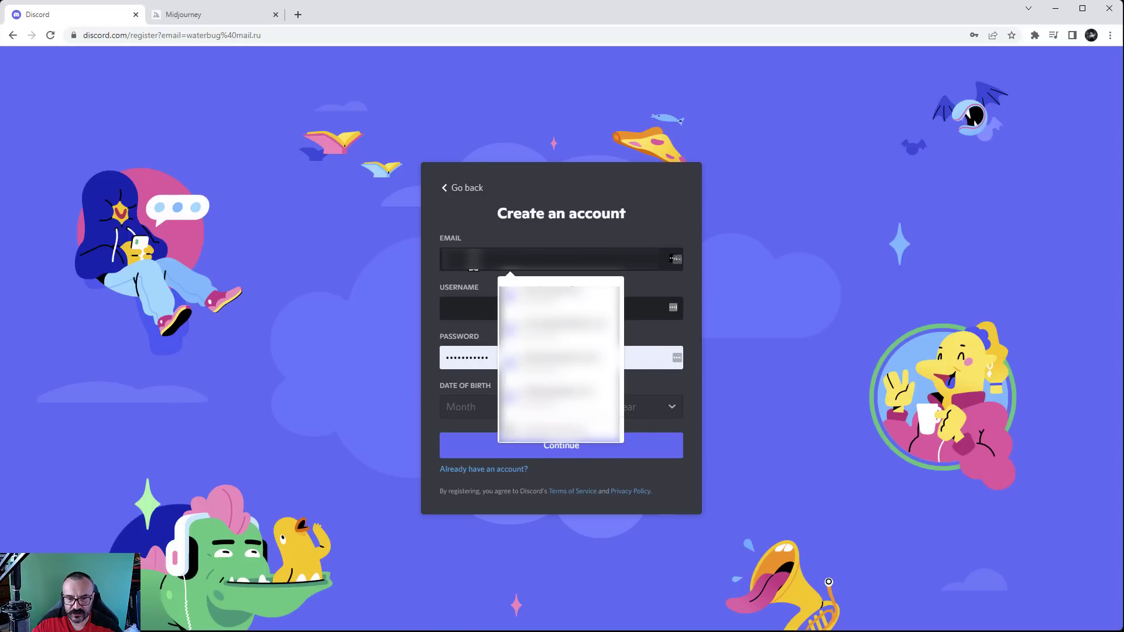
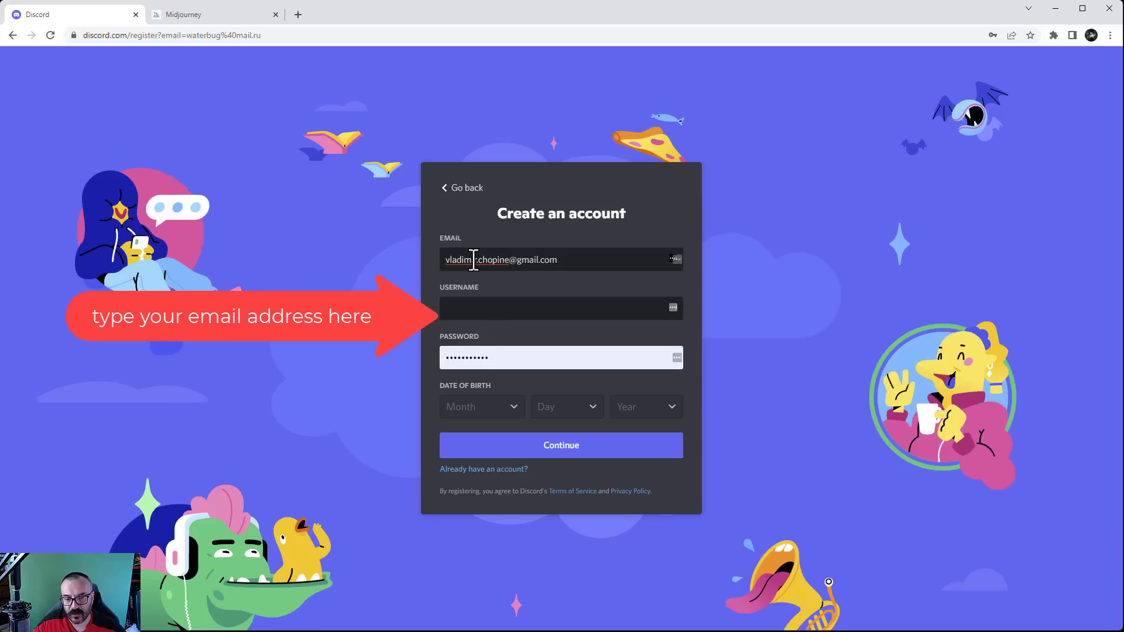
Enter a short username, retyping it and trimming off the number suffix
click(494, 309)
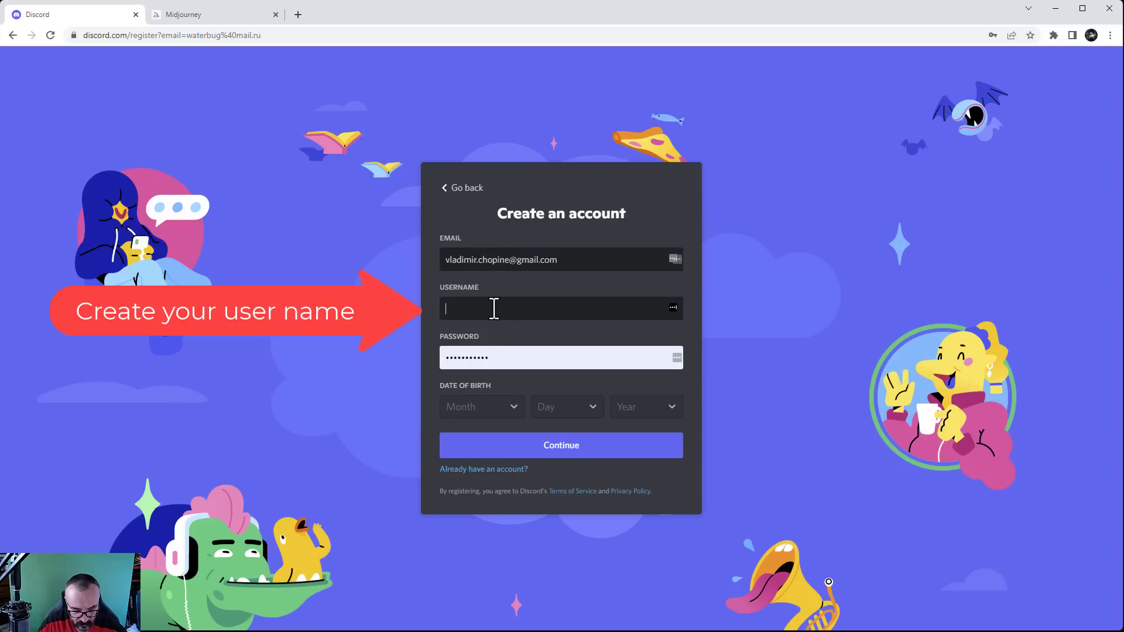
text(Disc)
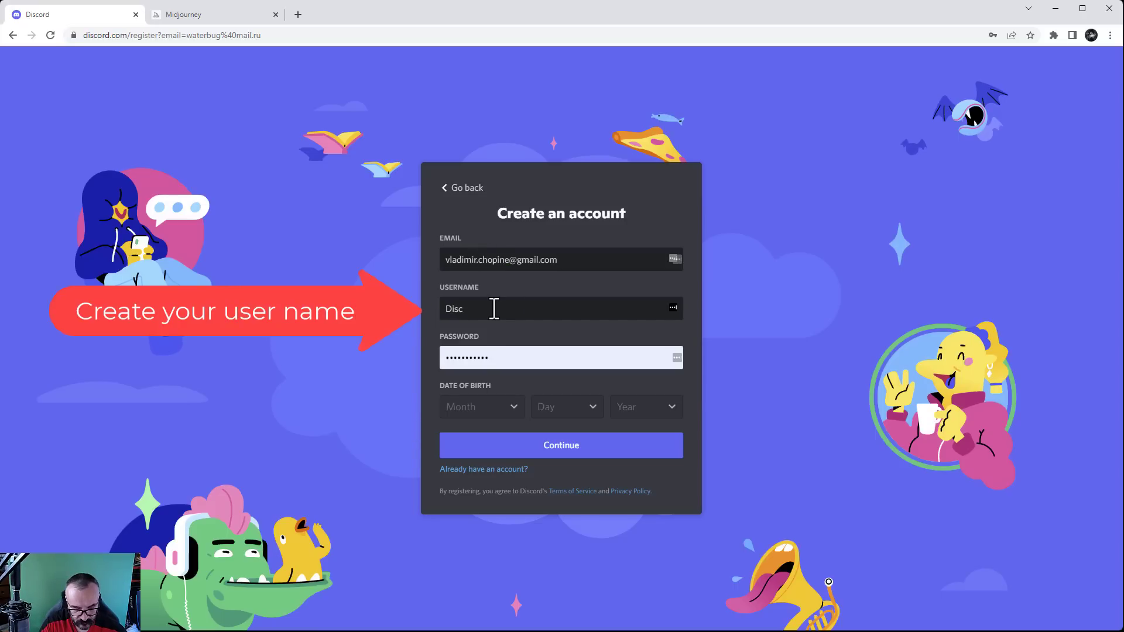
text(2022)
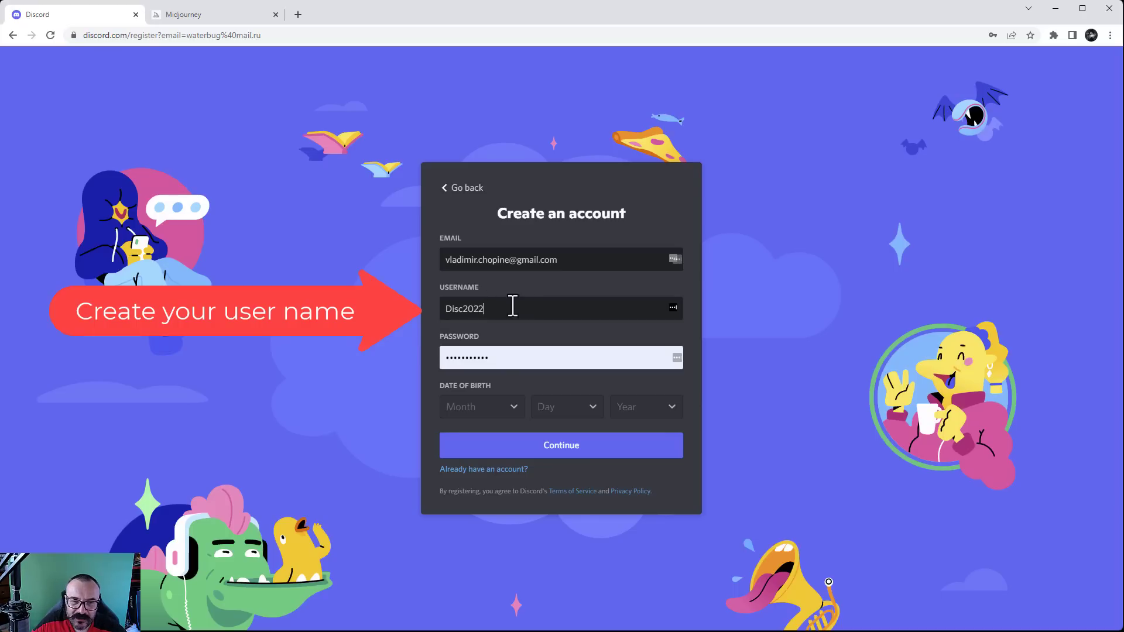
double_click(513, 304)
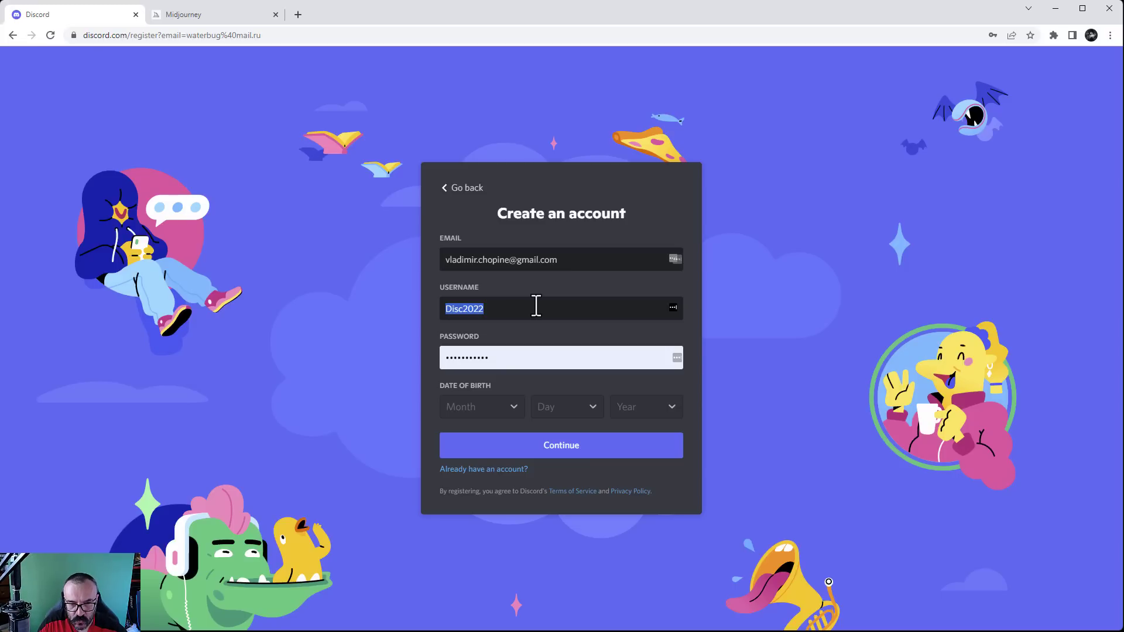
text(vlad#5555)
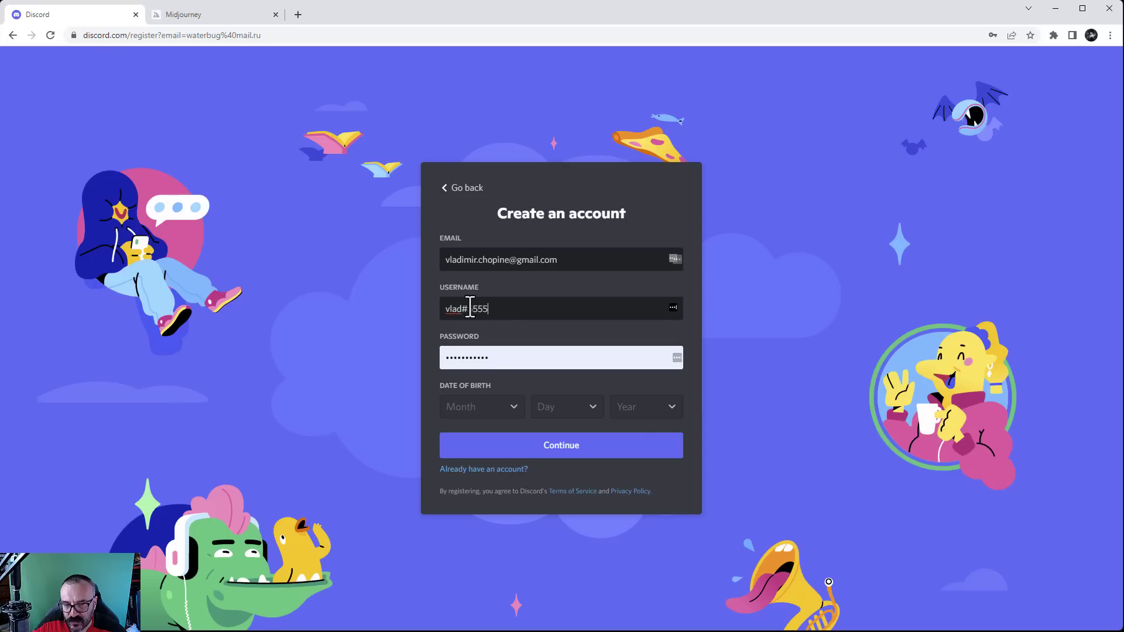
drag(469, 309, 507, 308)
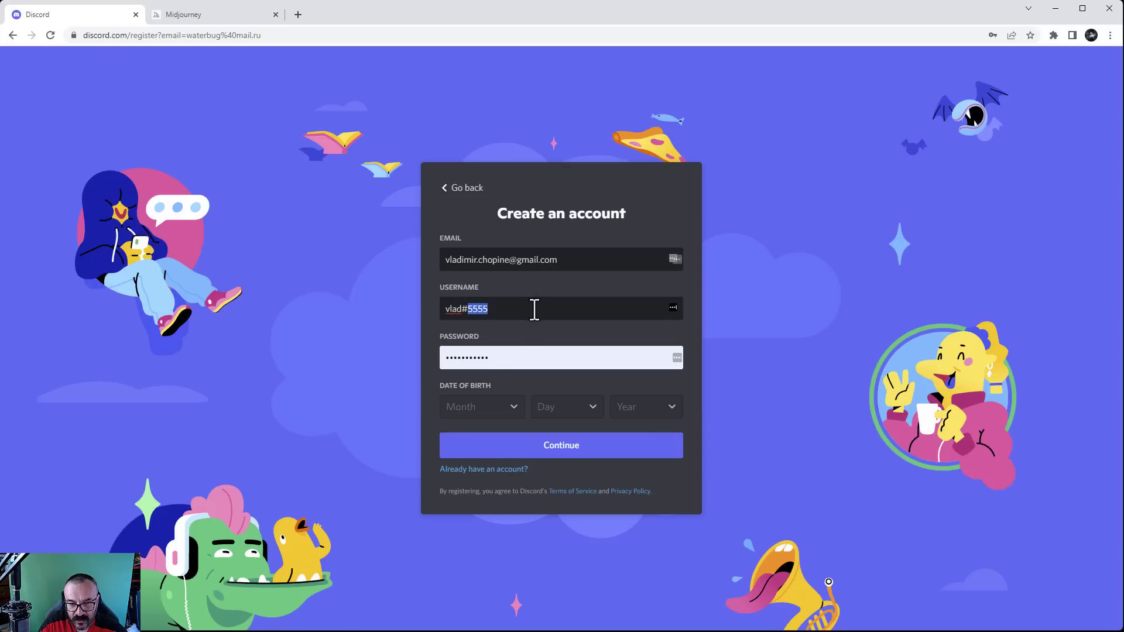
key(BackSpace)
key(BackSpace)
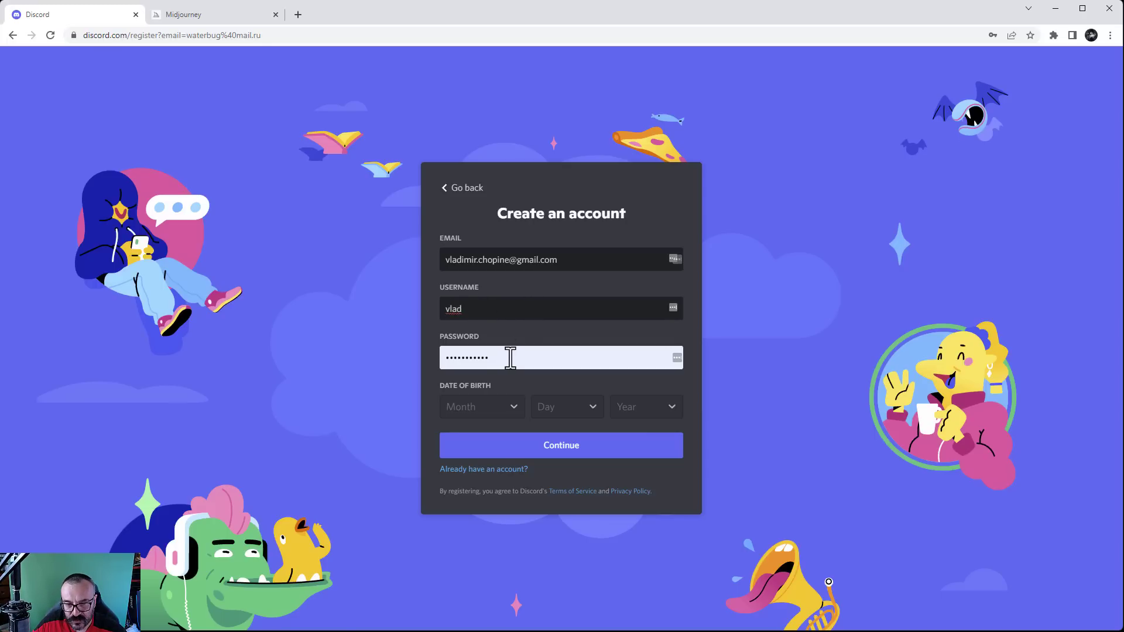
Replace the autofilled password with a new one and dismiss the saved-password suggestions
click(509, 359)
key(ctrl+a)
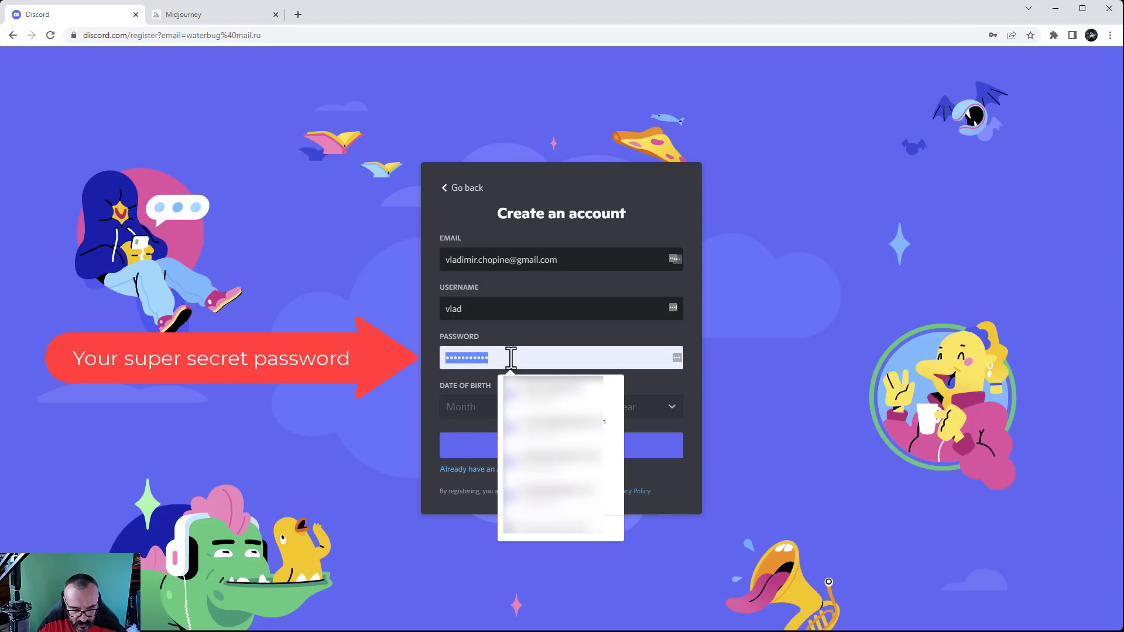
text(p)
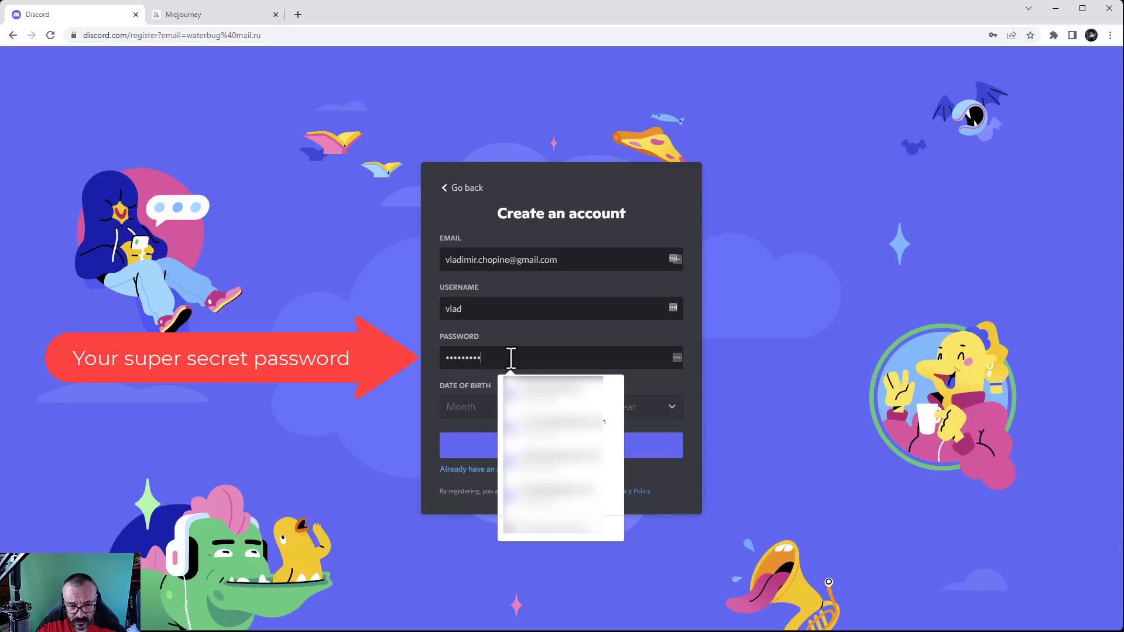
click(533, 333)
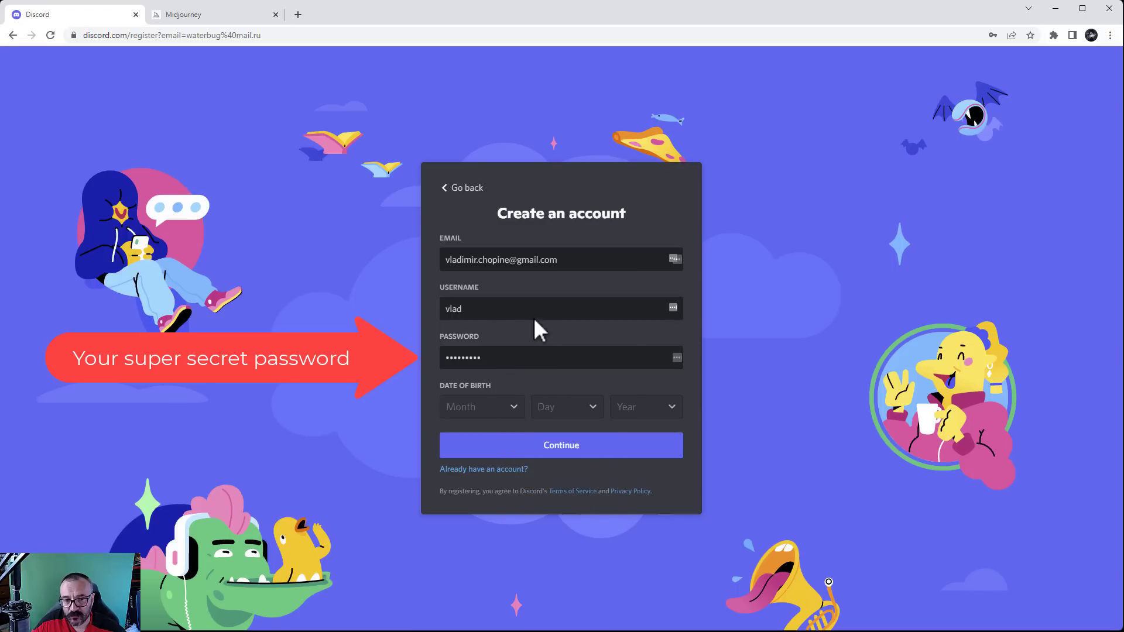
Set the date of birth to July 2 with a birth year, then submit the form
click(516, 416)
scroll(491, 333, down, 3)
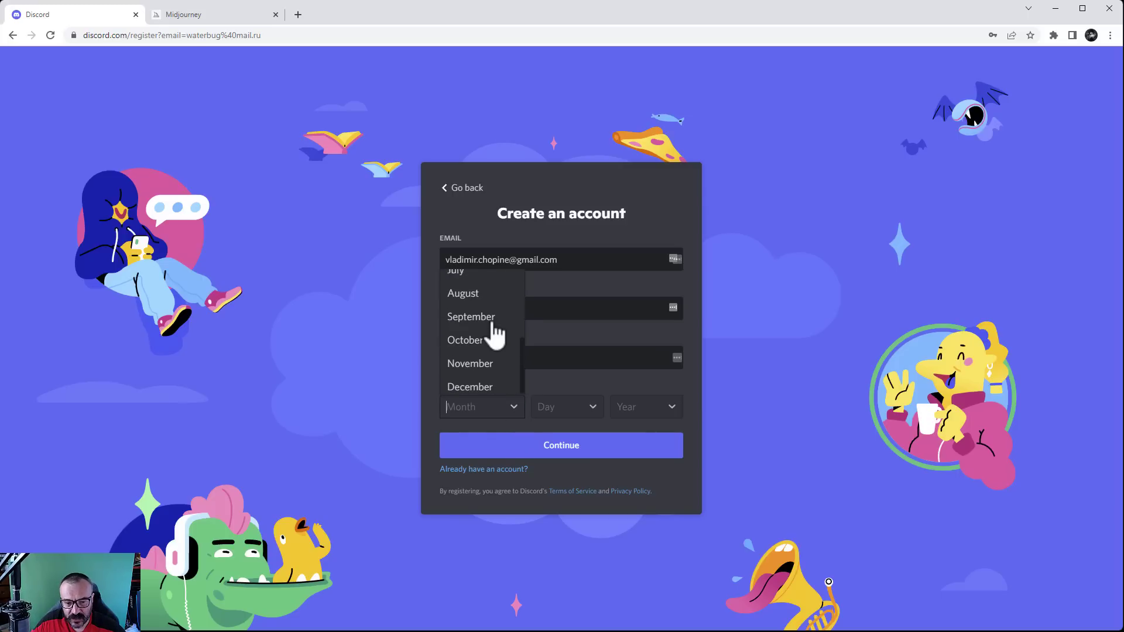
scroll(494, 335, up, 2)
click(463, 383)
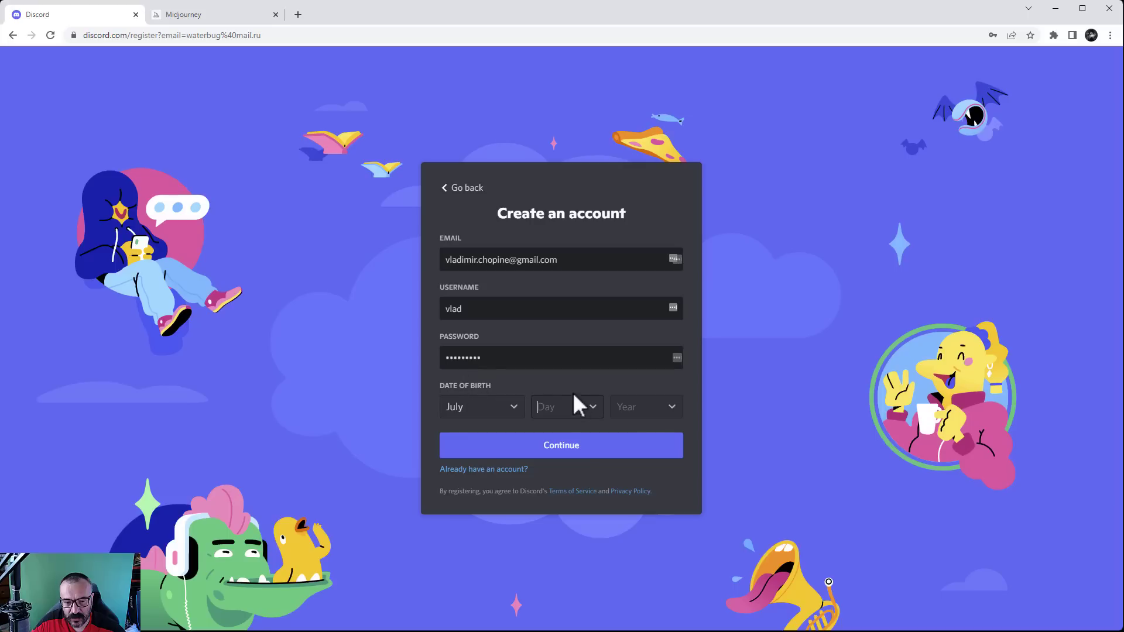
click(564, 406)
click(559, 305)
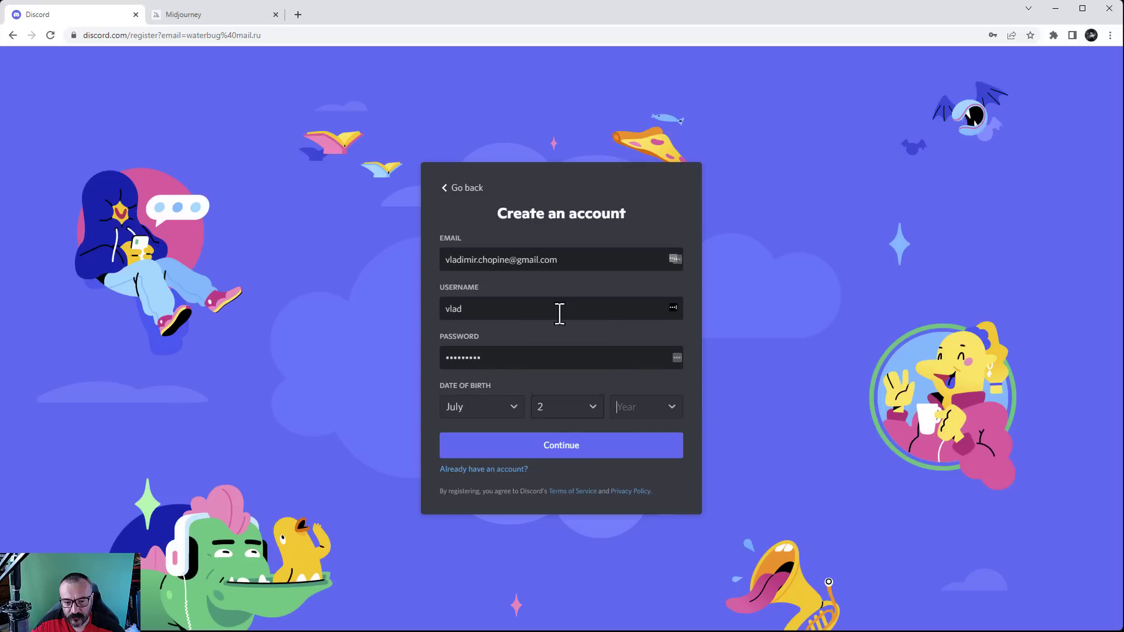
click(644, 410)
scroll(641, 357, down, 5)
scroll(642, 360, down, 3)
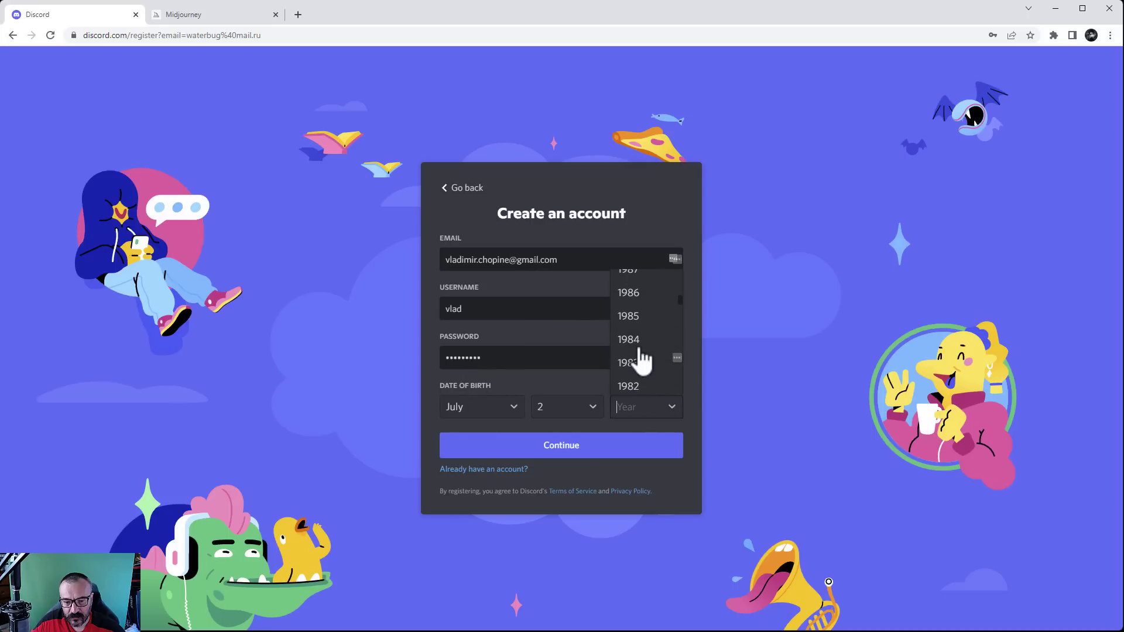
scroll(642, 366, down, 1)
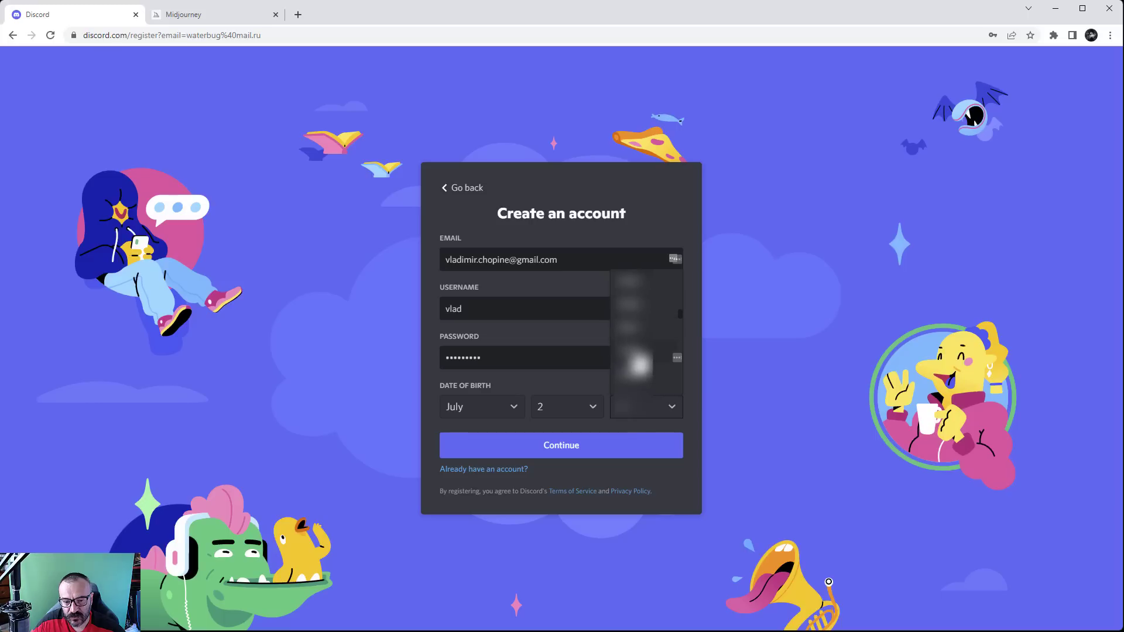
click(639, 351)
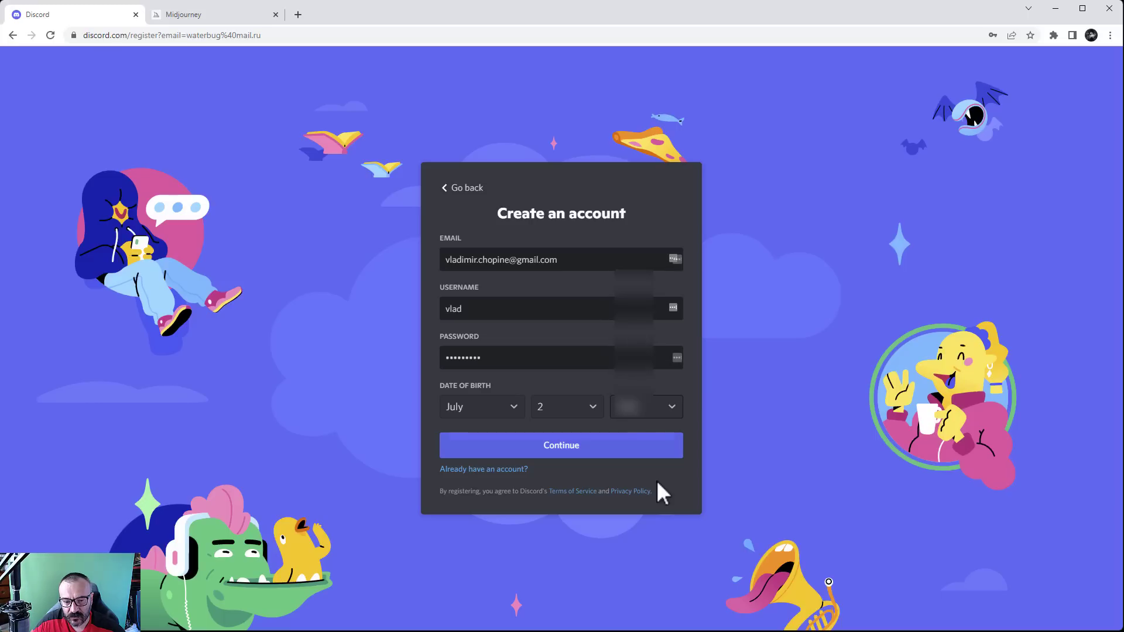
click(562, 446)
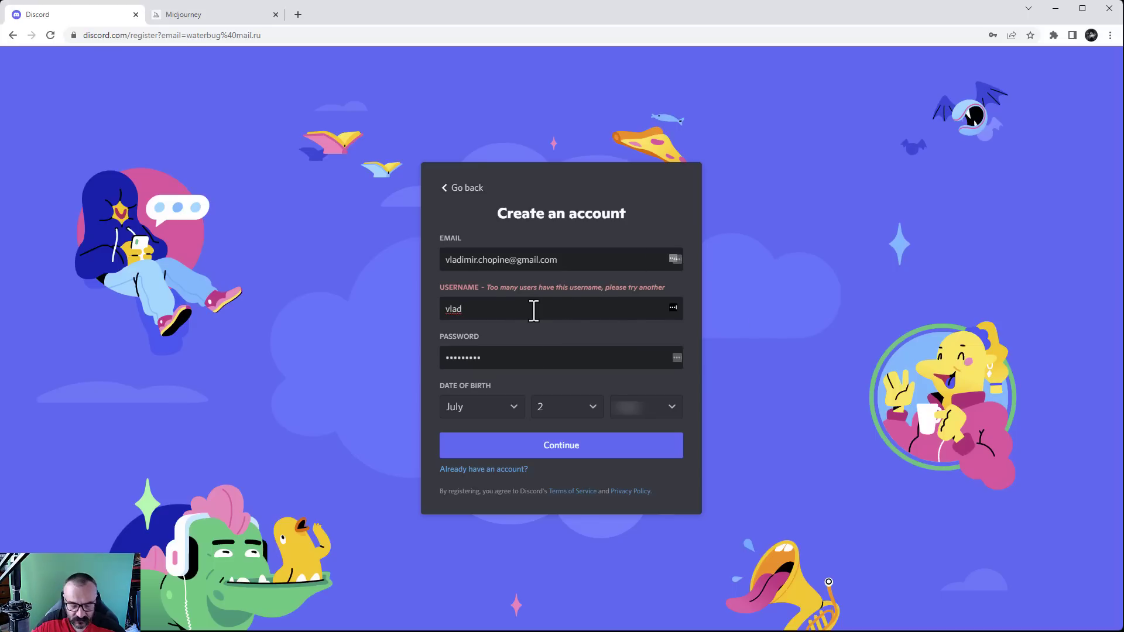
After the too-many-users error, lengthen and then replace the username, resubmitting until accepted
text(imi)
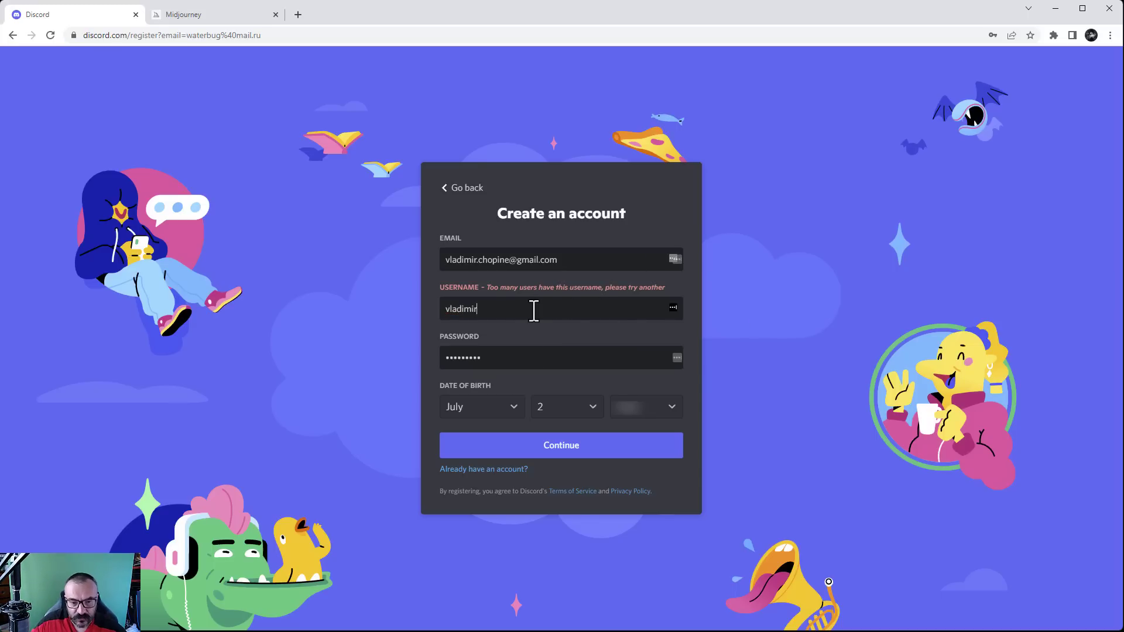
text(r)
click(617, 443)
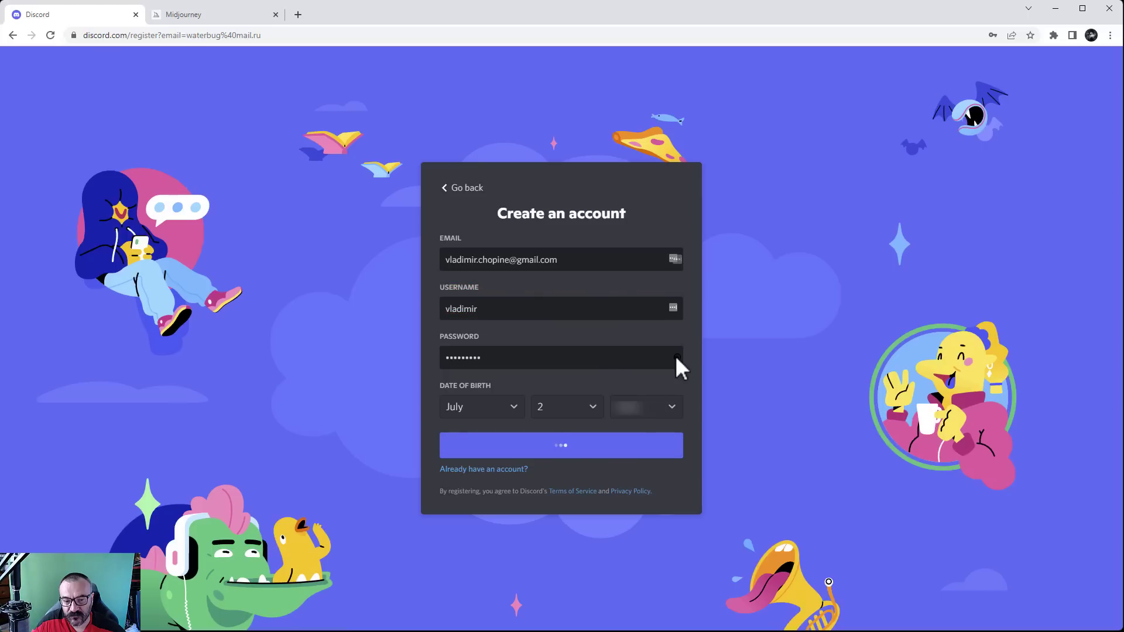
drag(543, 310, 373, 325)
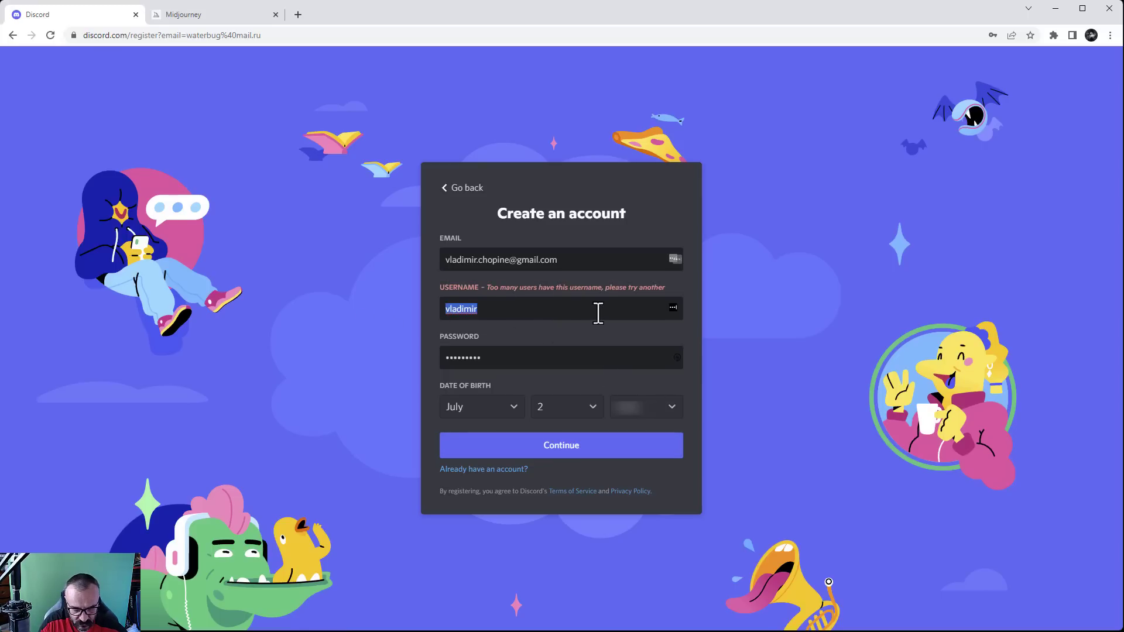
text(mid)
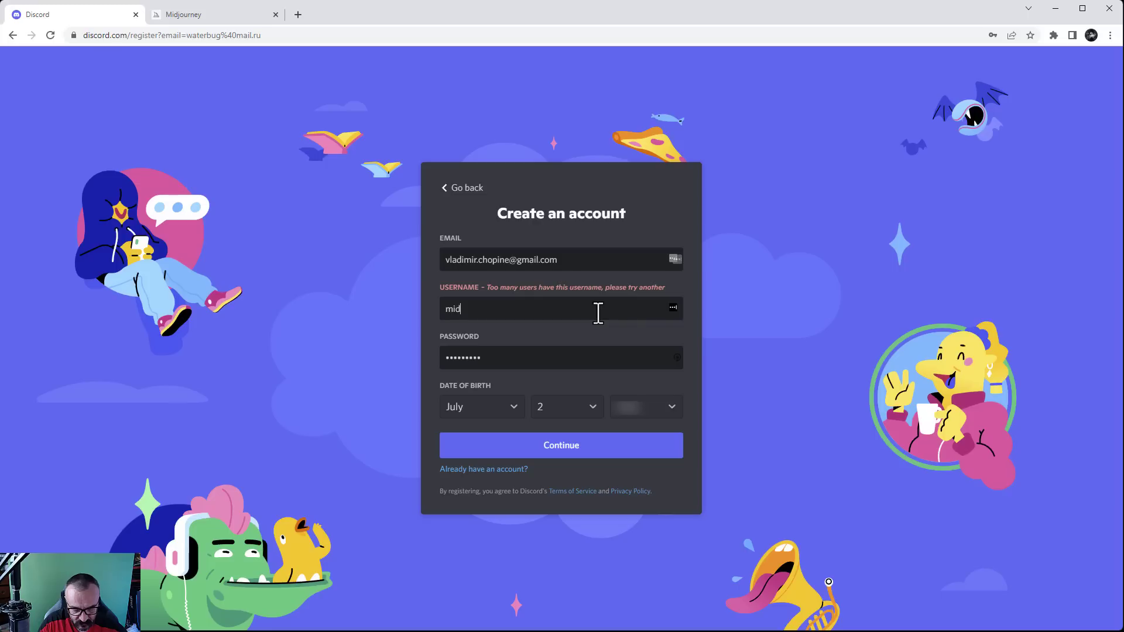
text(vlad)
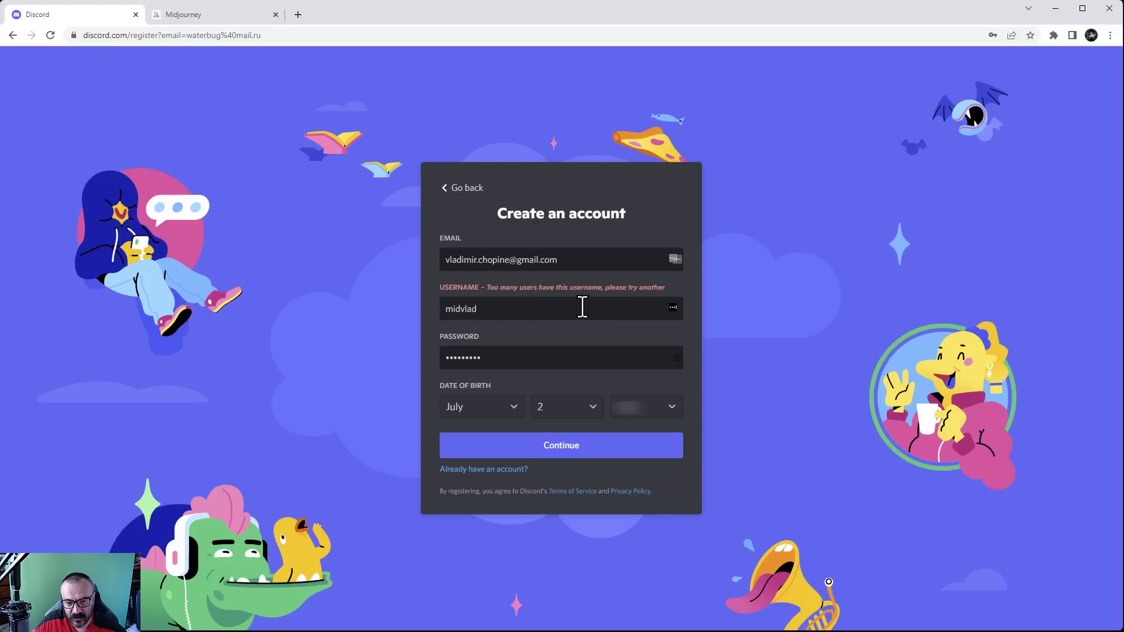
click(547, 448)
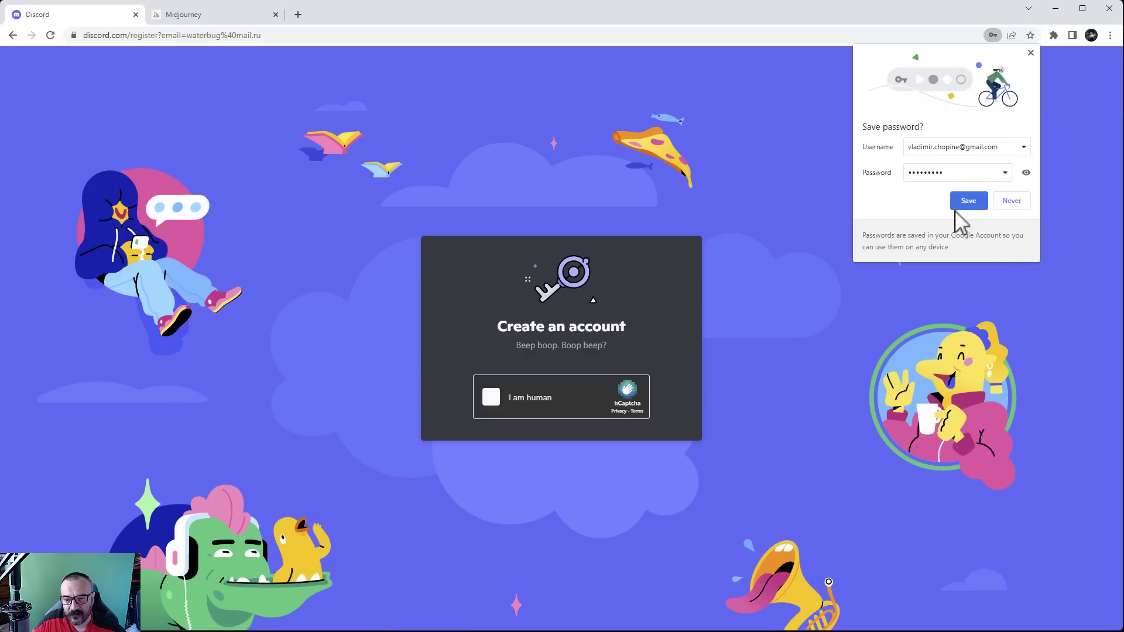
Save the password in Chrome and pass hCaptcha by selecting all four horse pictures
click(963, 202)
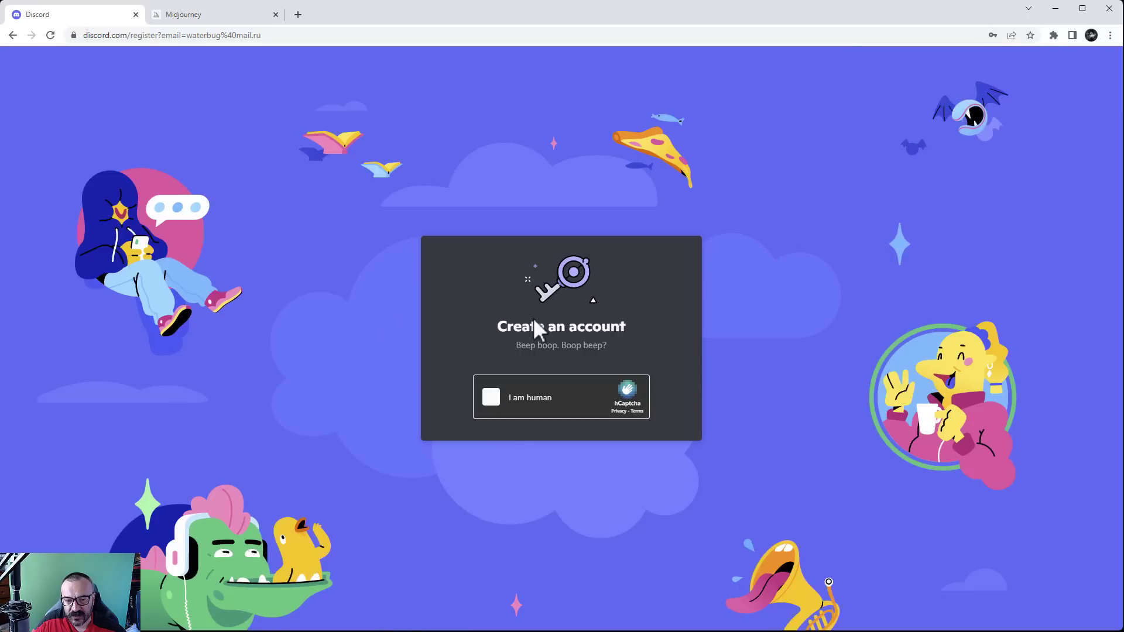
click(497, 399)
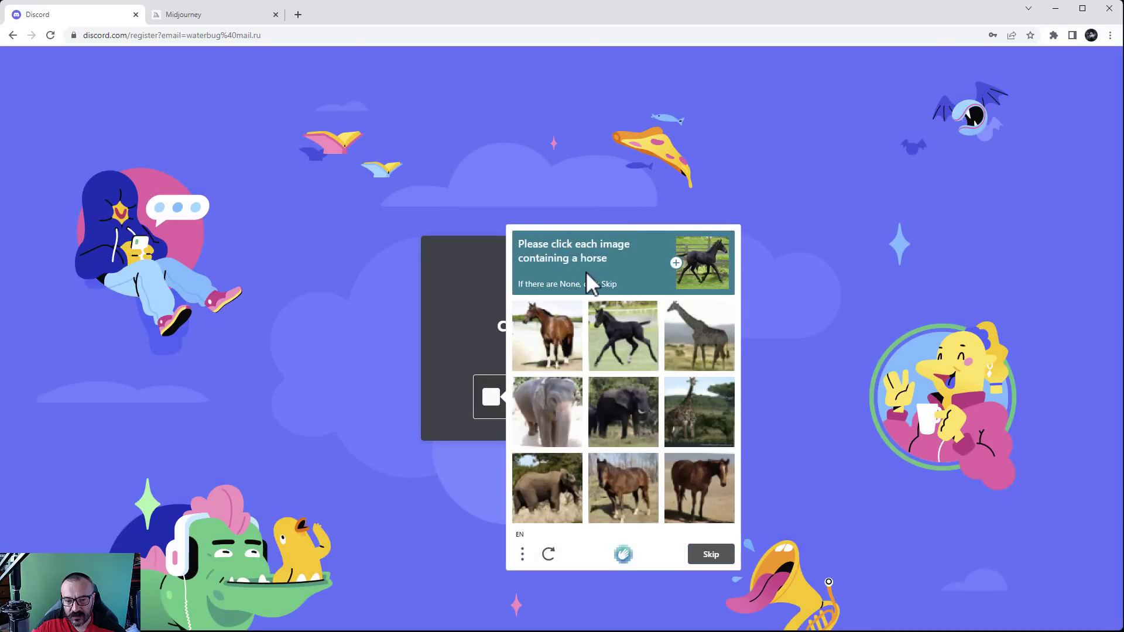
click(565, 344)
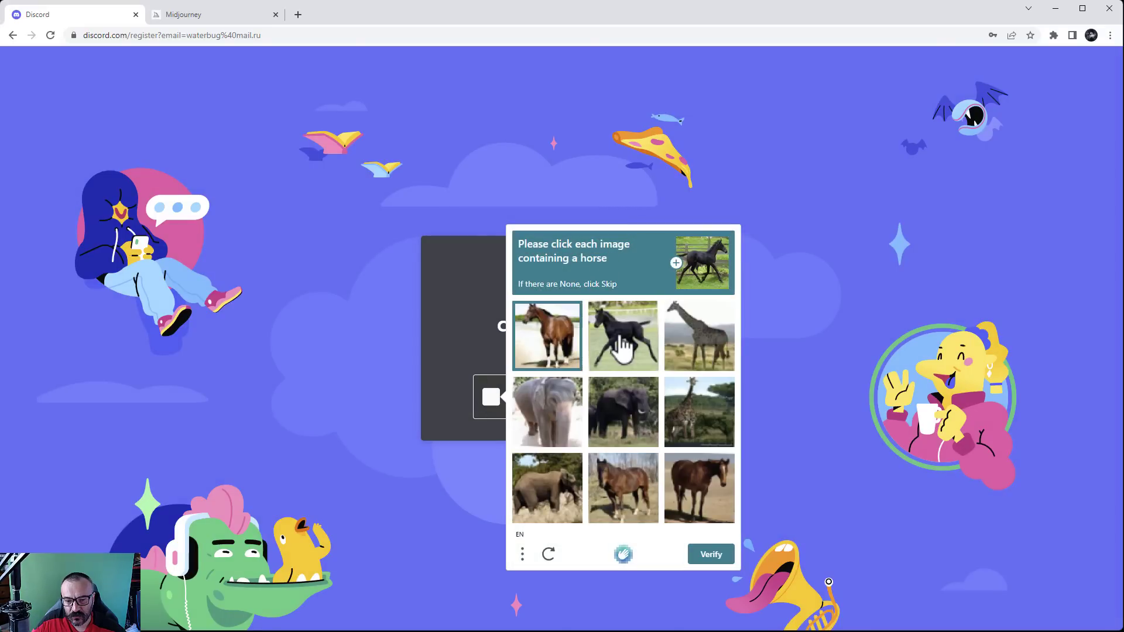
click(621, 345)
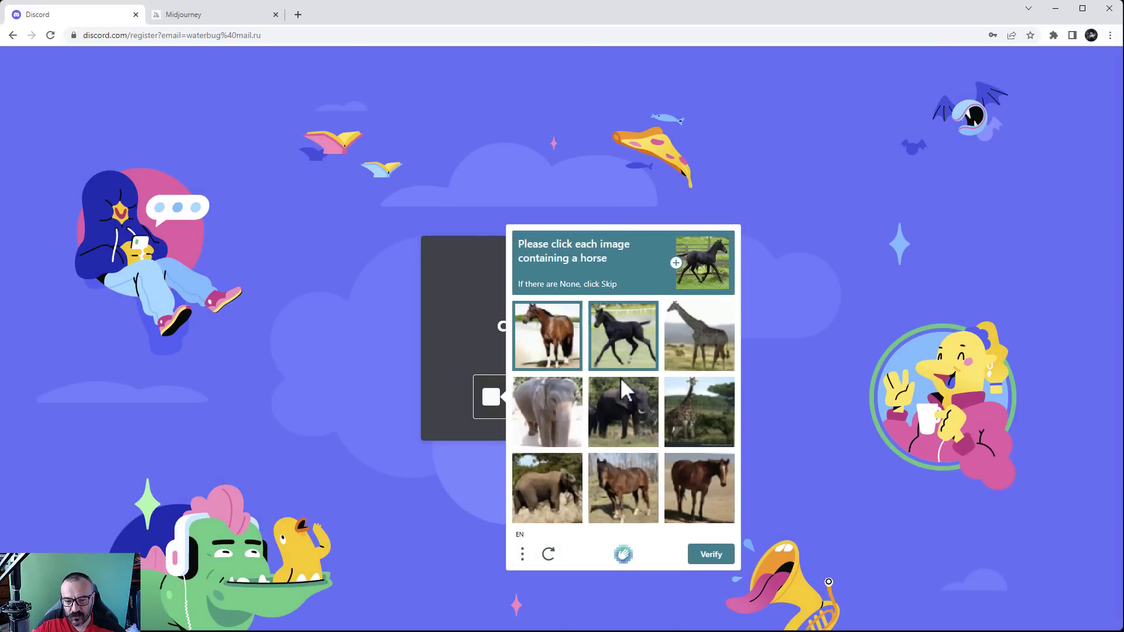
click(632, 509)
click(689, 496)
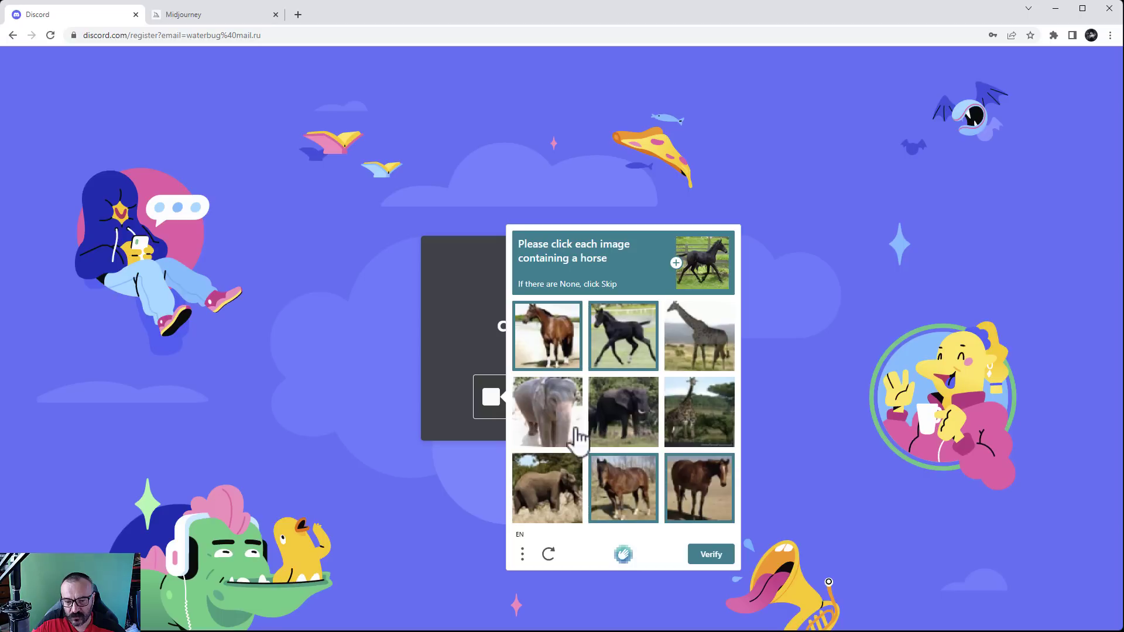
click(726, 555)
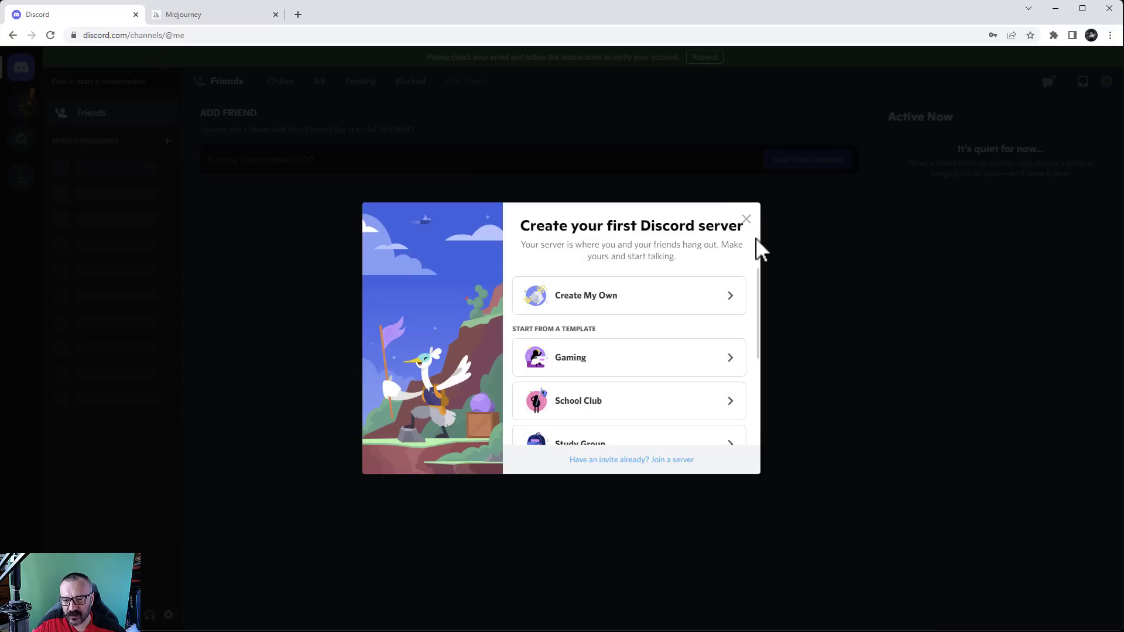
Close the 'Create your first Discord server' prompt and go to the Gmail verification message
click(745, 221)
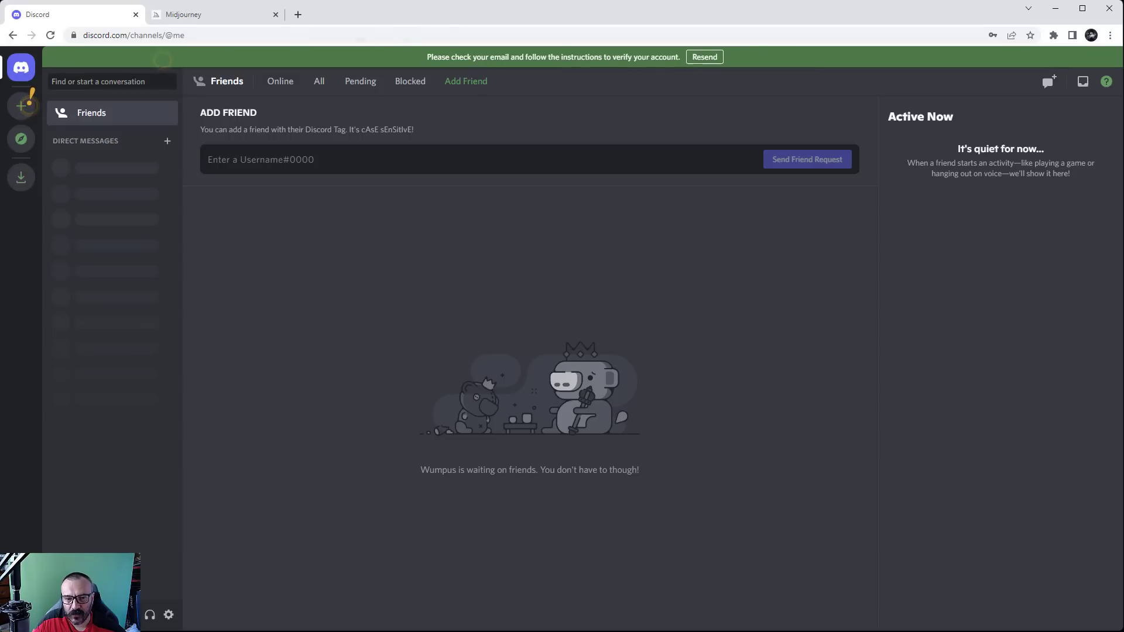
key(alt+Tab)
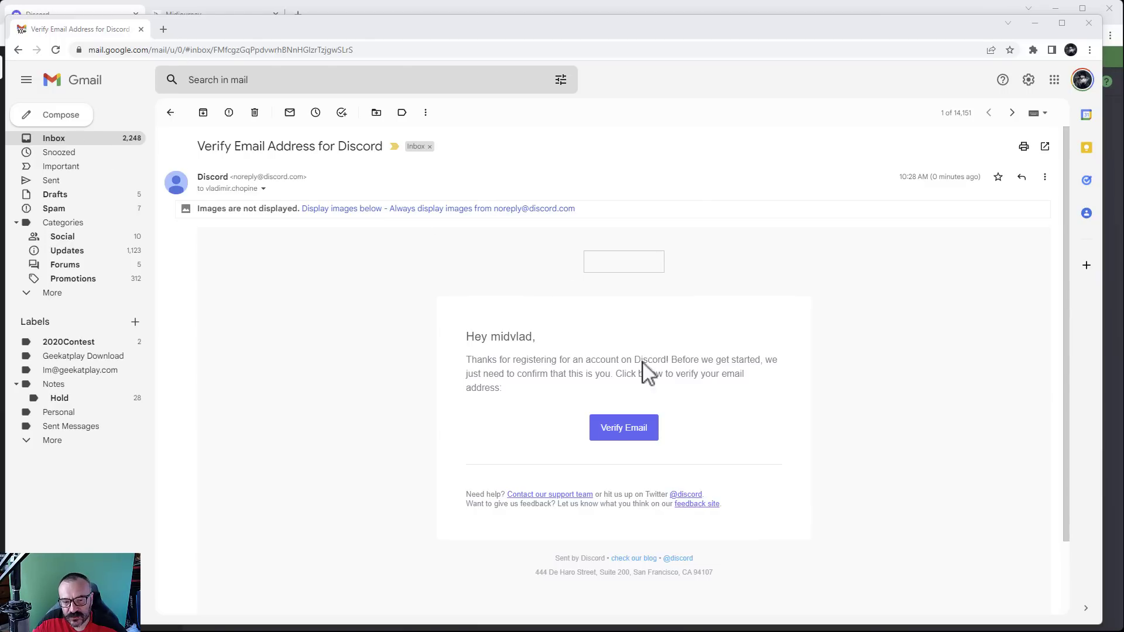
Load the email's images and use its Verify Email button to confirm the address
click(476, 212)
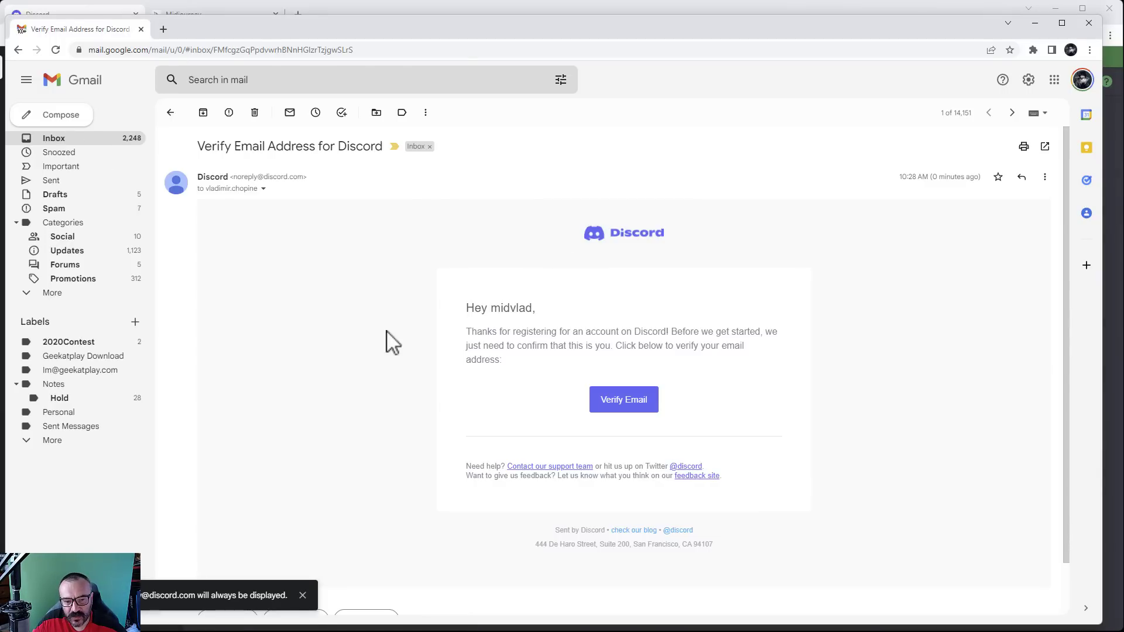
click(303, 600)
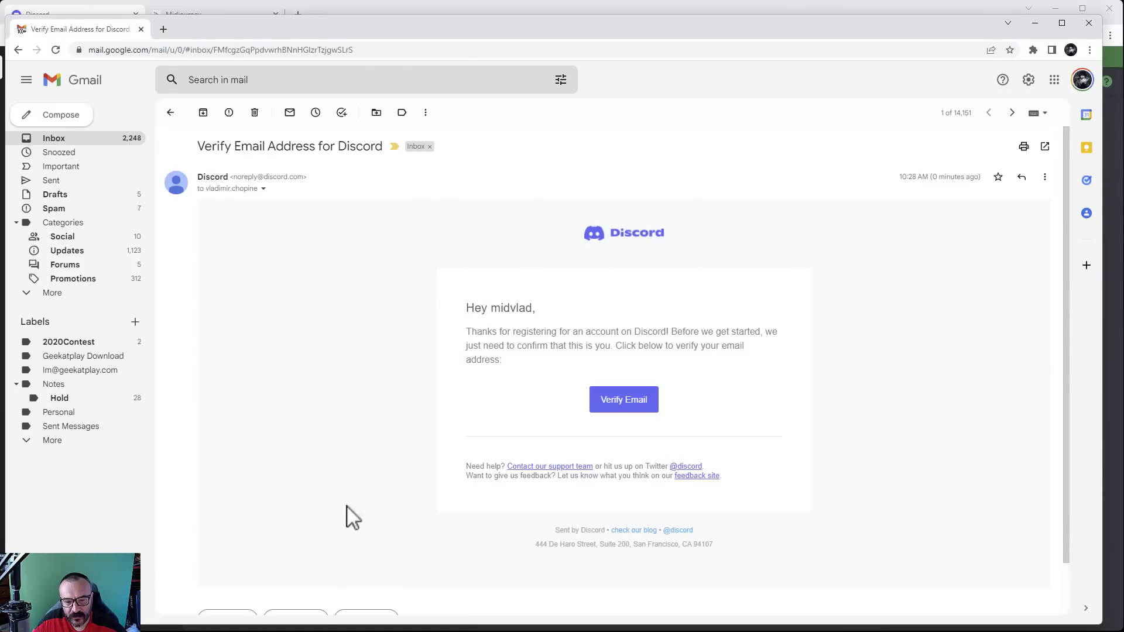
click(616, 402)
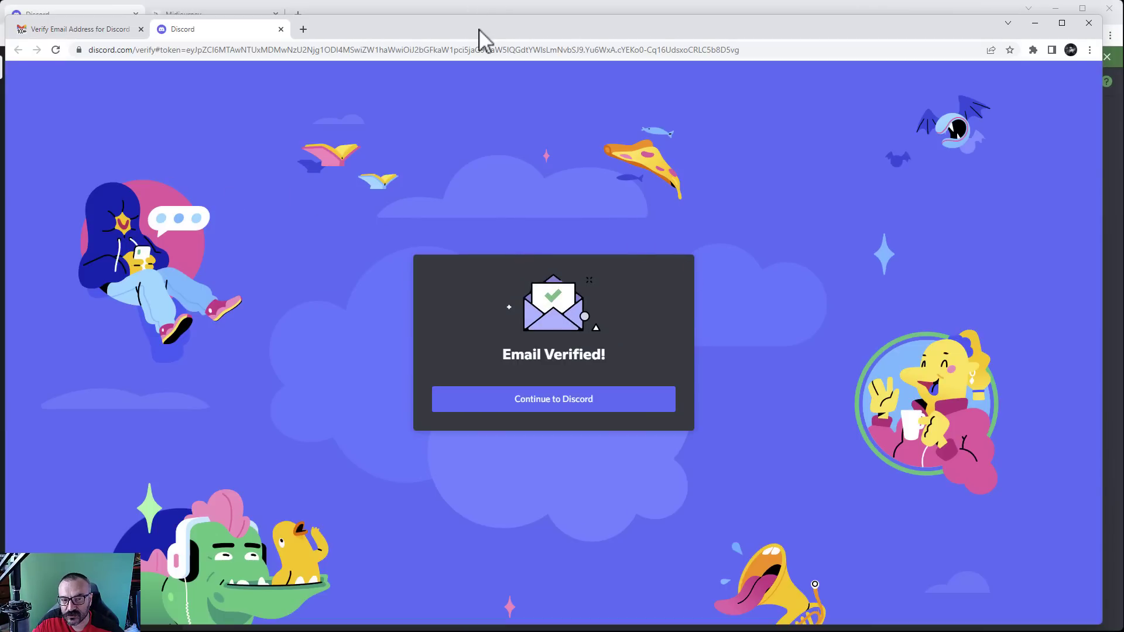
drag(477, 31, 1123, 31)
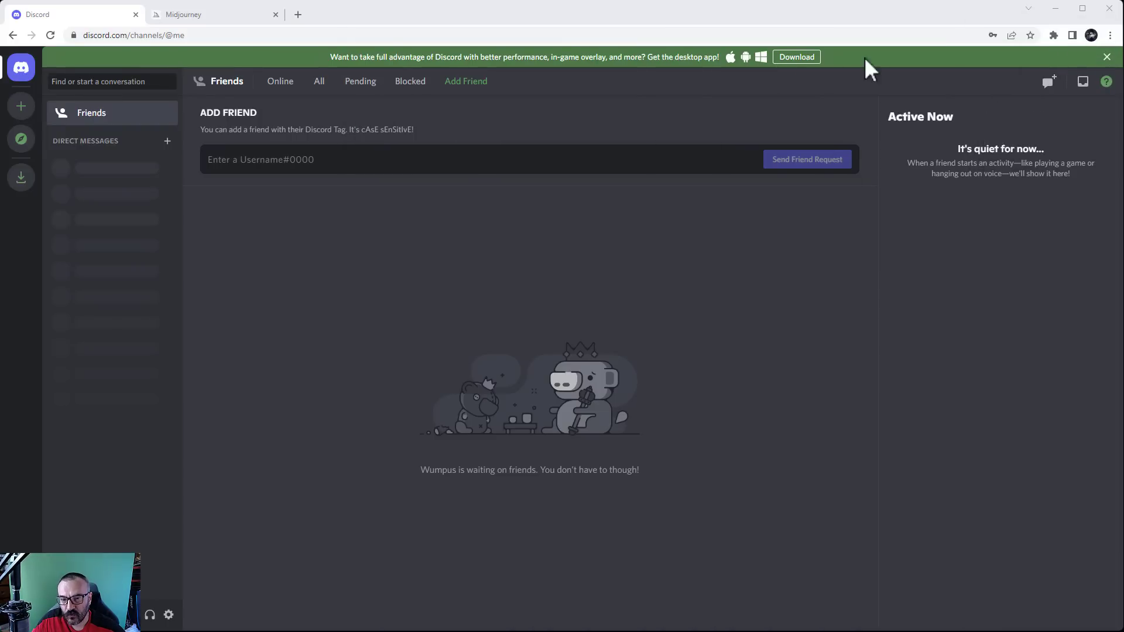
click(1106, 57)
click(1107, 57)
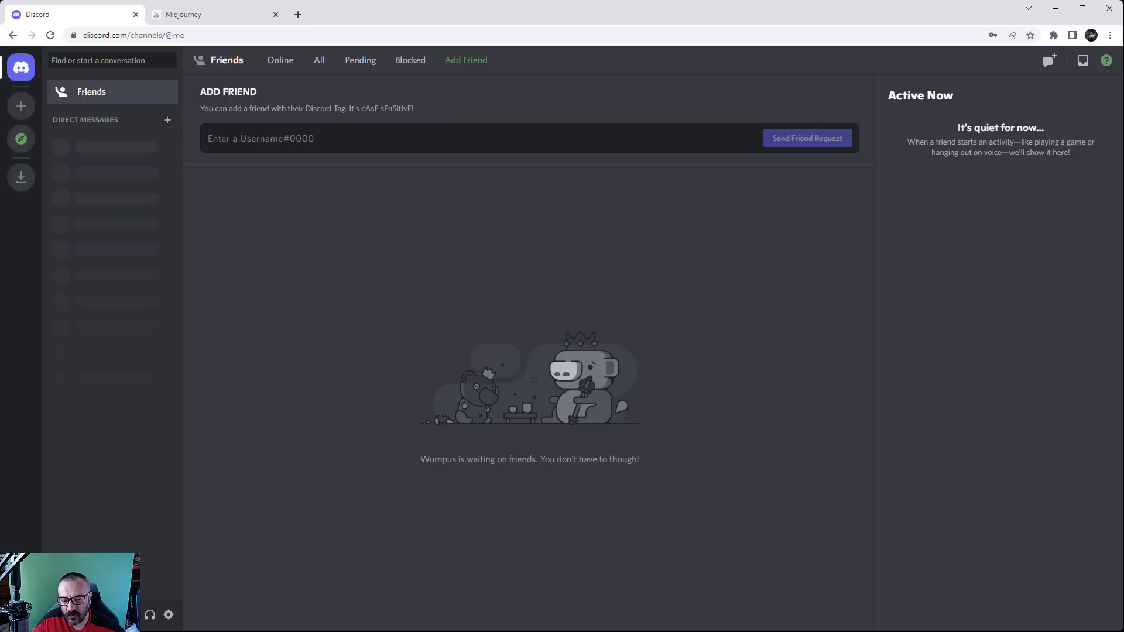
click(59, 615)
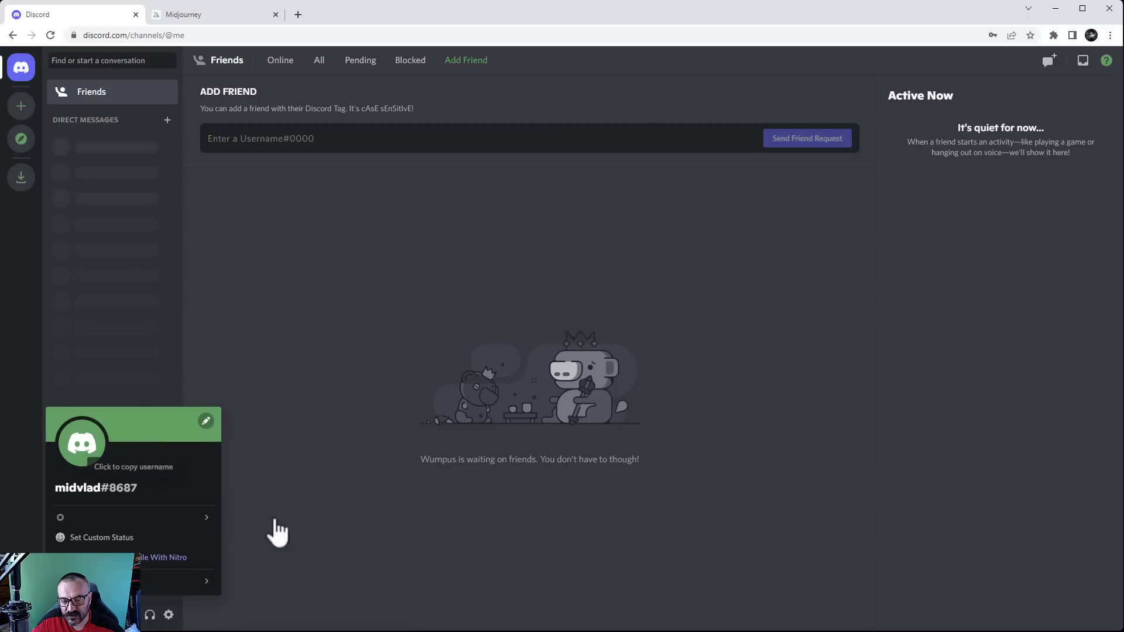
mouse_move(207, 518)
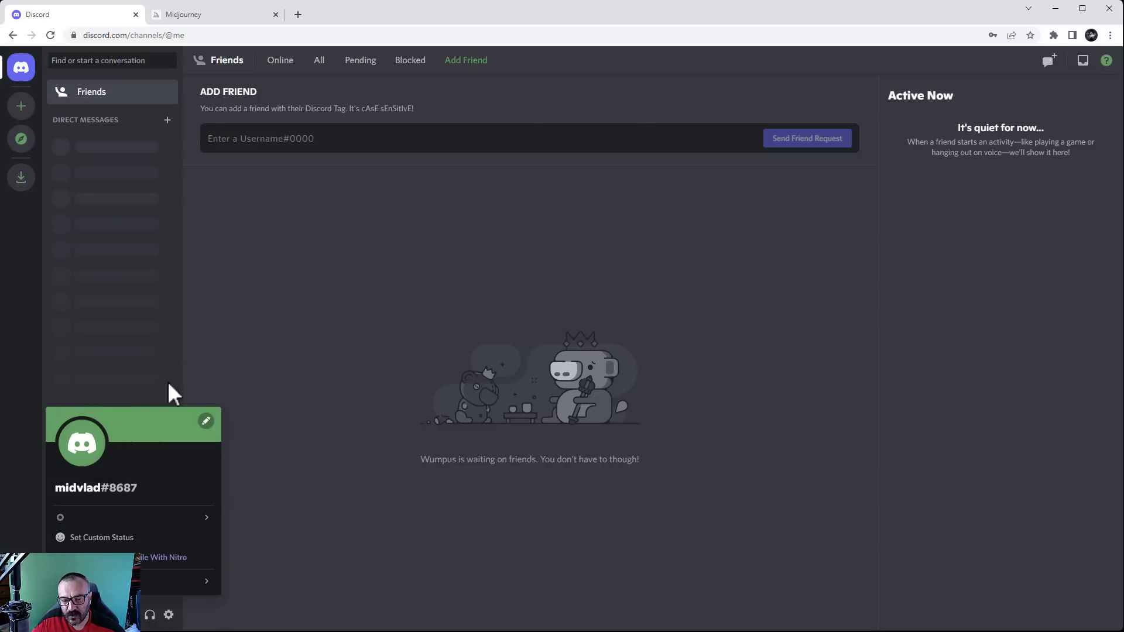
click(328, 486)
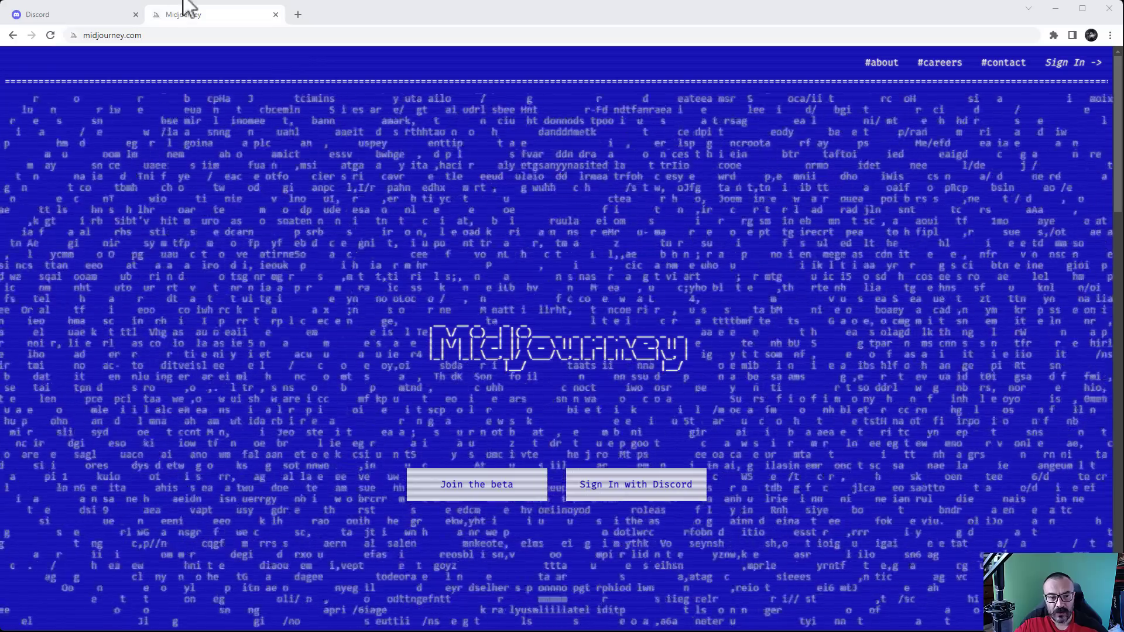
Click 'Join the beta' on midjourney.com to open the Midjourney Discord invite
click(174, 34)
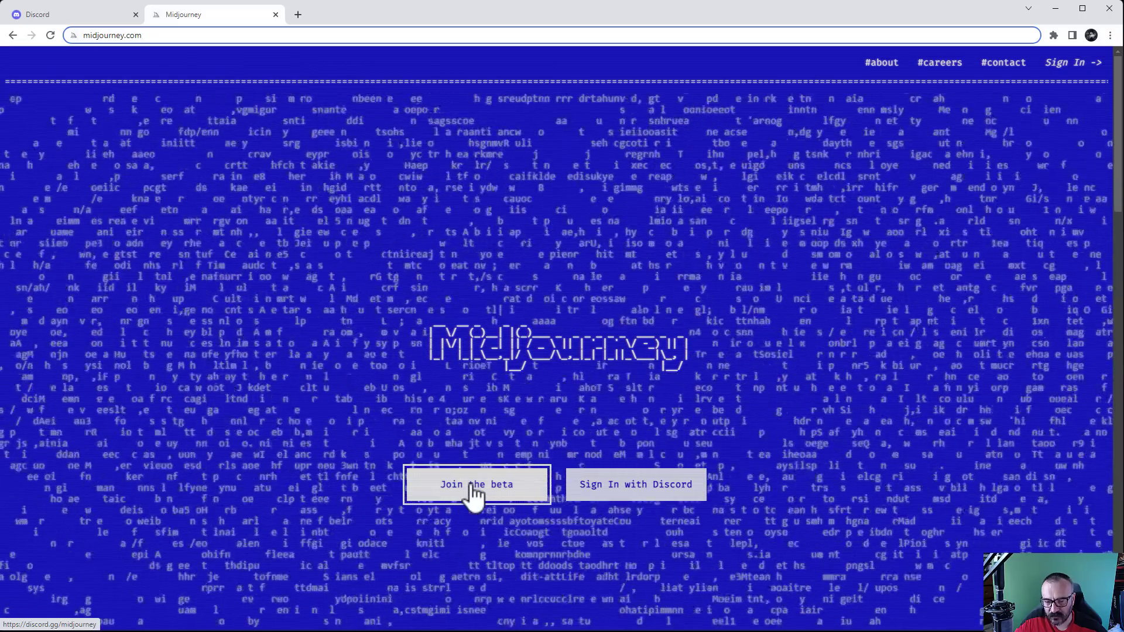
click(474, 494)
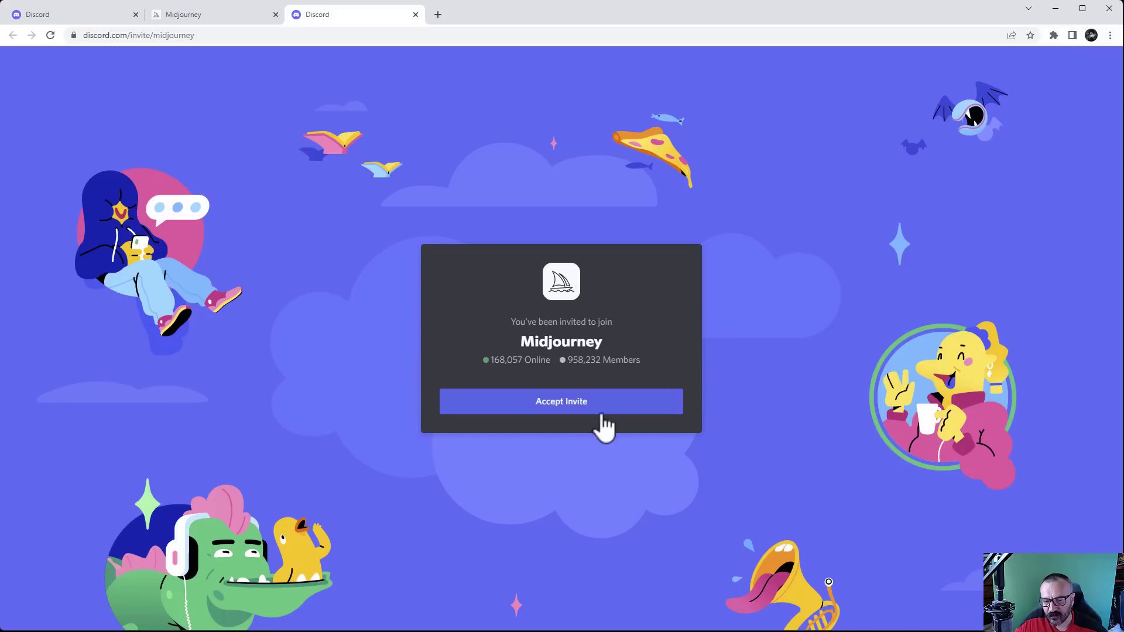
Accept the invite to join the Midjourney server
click(555, 412)
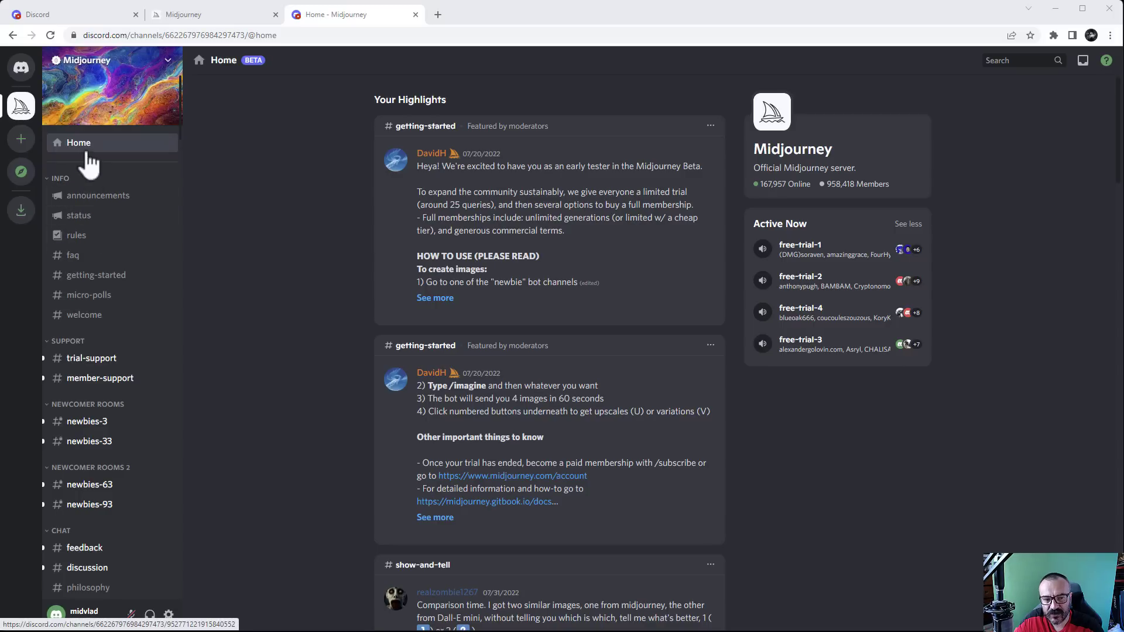
Read through the #announcements, #status, #rules and #faq channels in turn
click(83, 202)
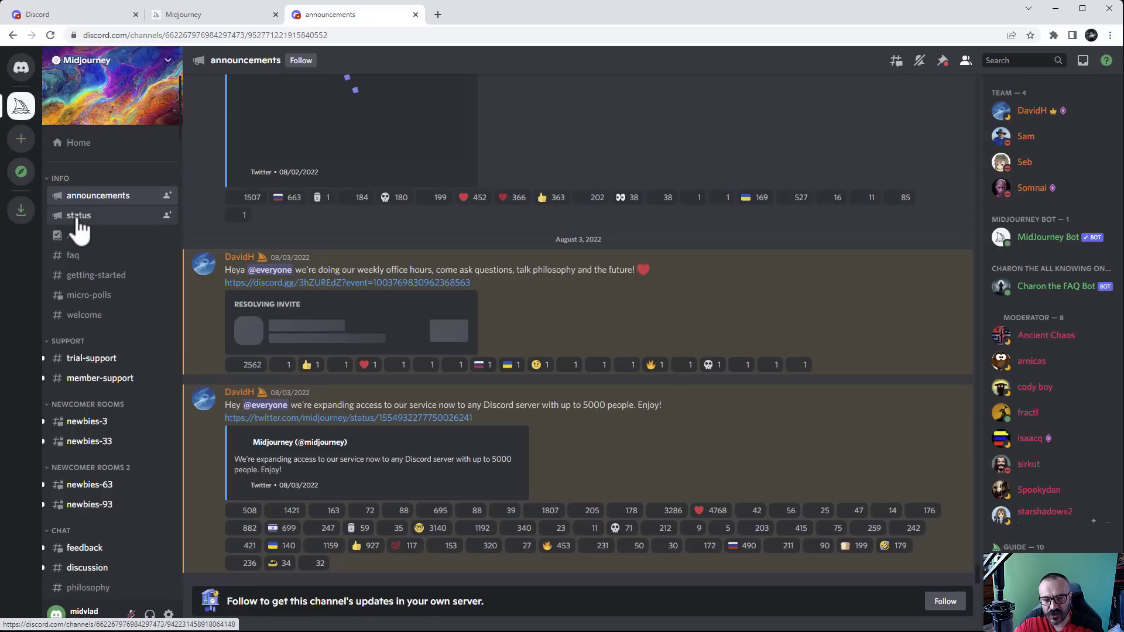
click(78, 227)
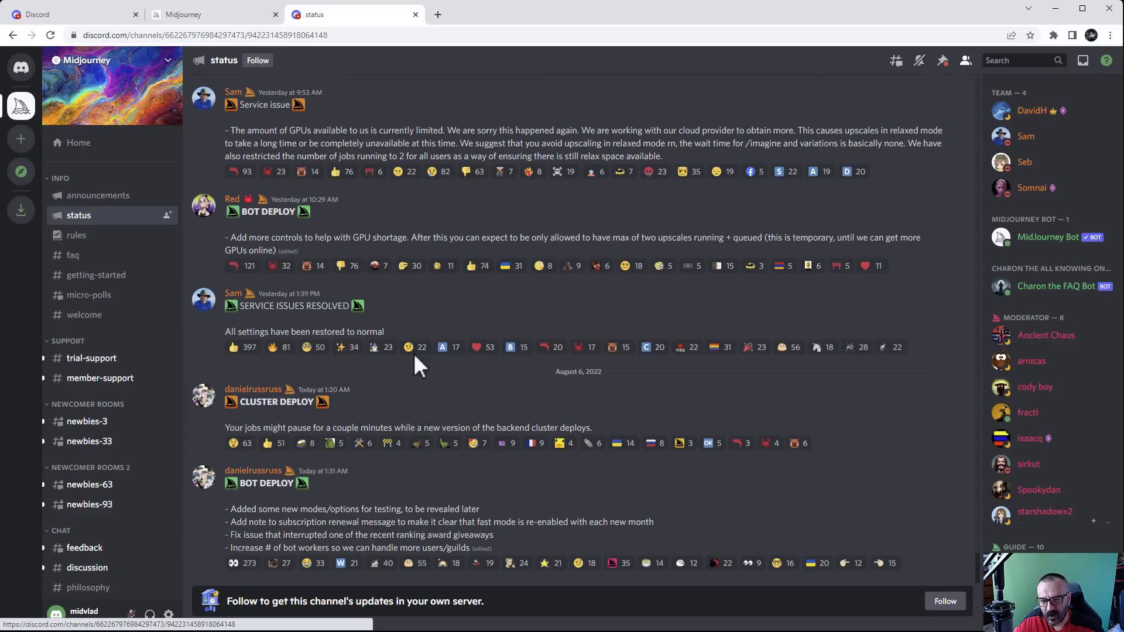
click(78, 240)
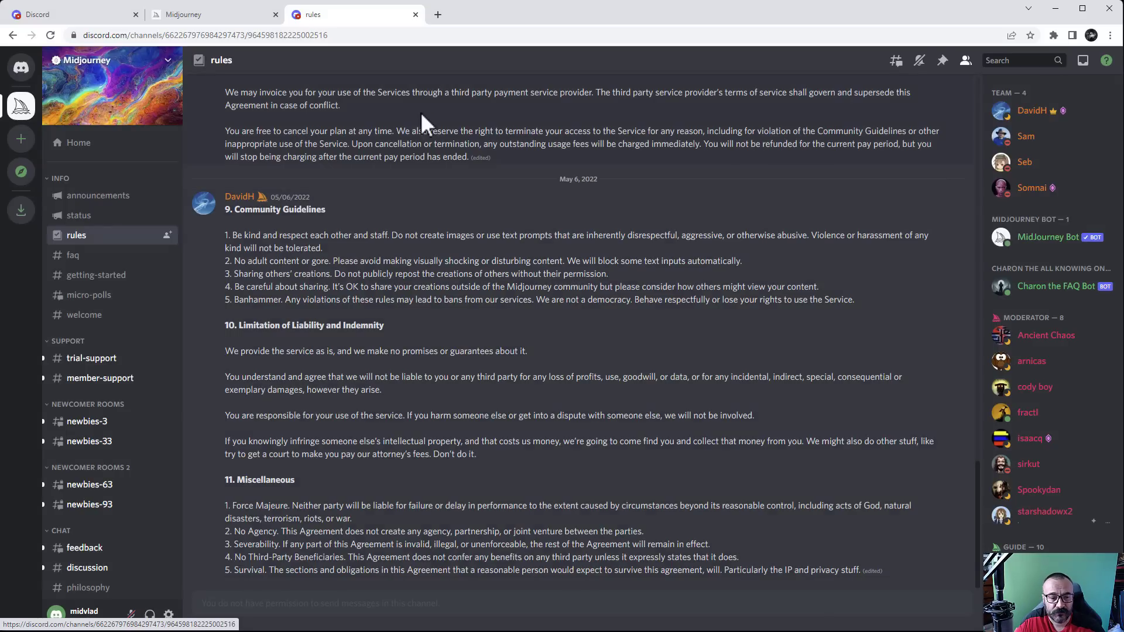
click(75, 255)
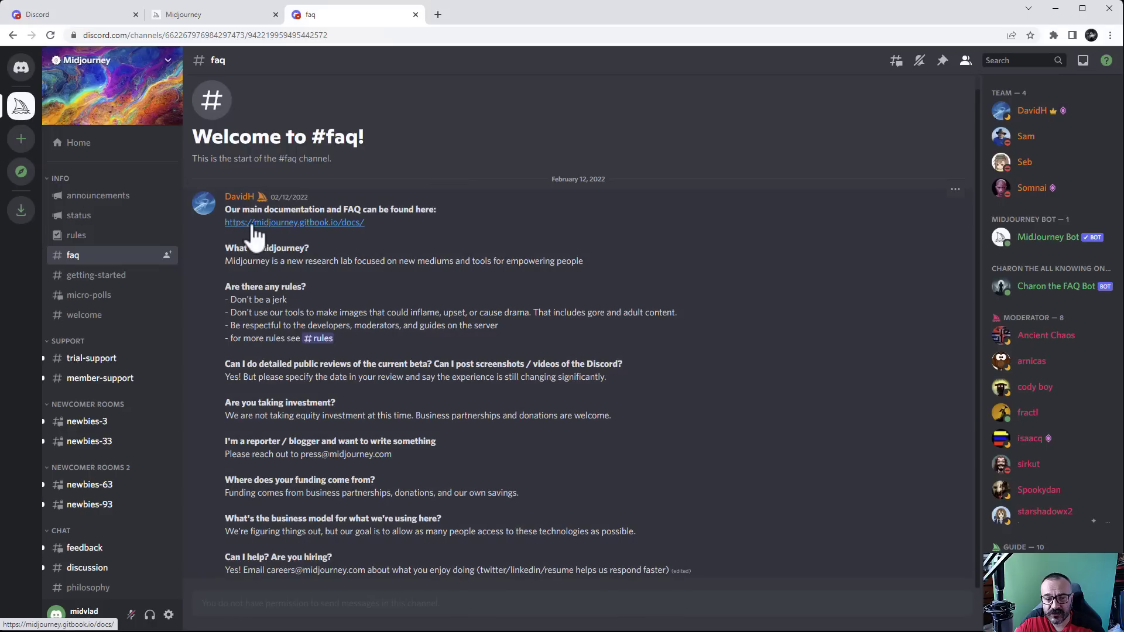
Open the faq channel's GitBook documentation link in a new browser tab
right_click(299, 224)
click(351, 236)
click(486, 14)
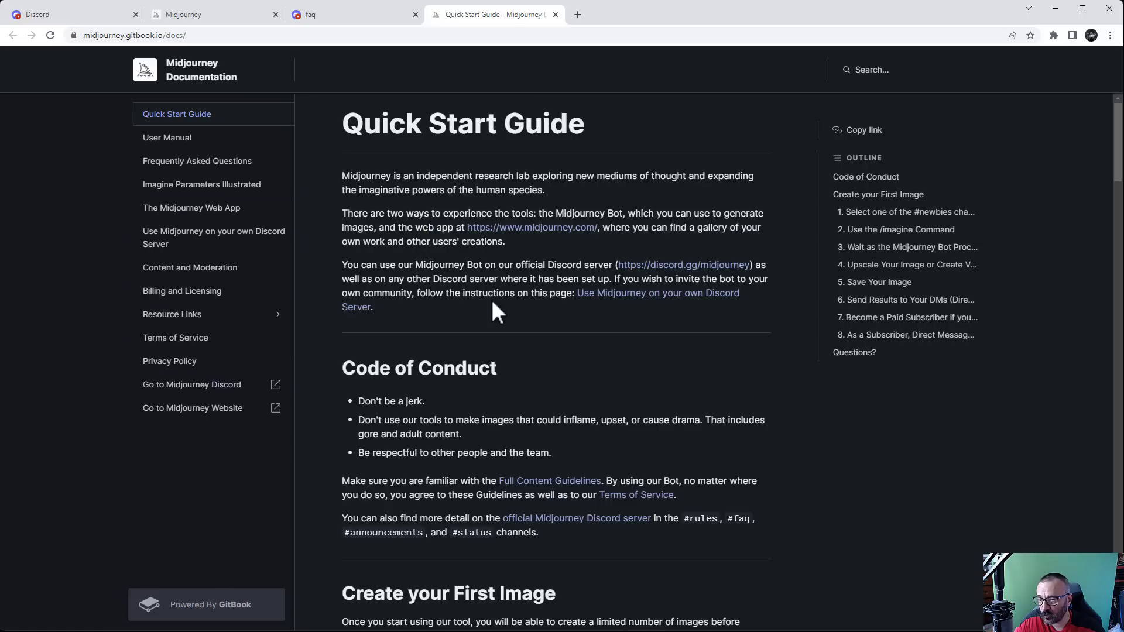
Return to the Discord faq tab after glancing at the Quick Start Guide
click(328, 16)
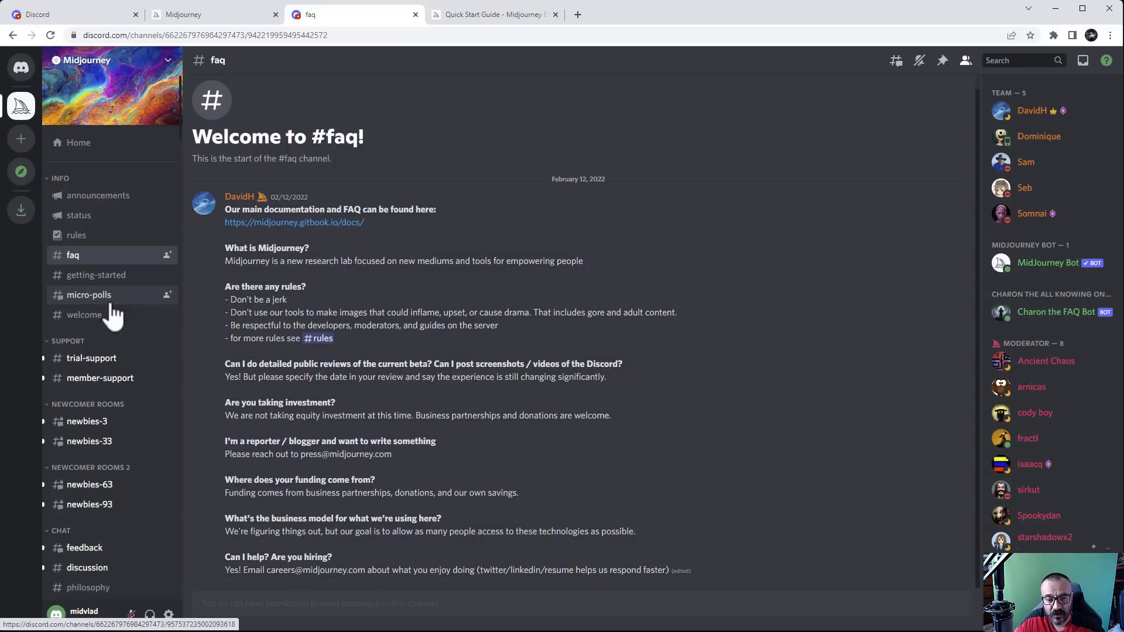
Find and open the newbies-63 channel in the Midjourney server sidebar
scroll(108, 307, down, 2)
scroll(92, 264, down, 3)
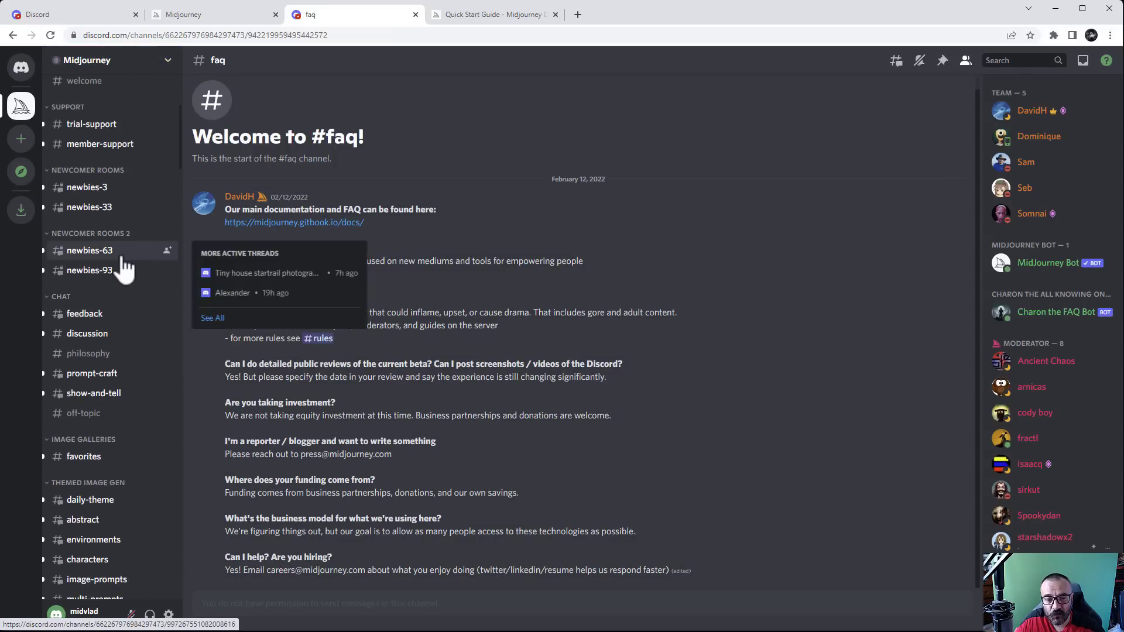
scroll(117, 263, up, 3)
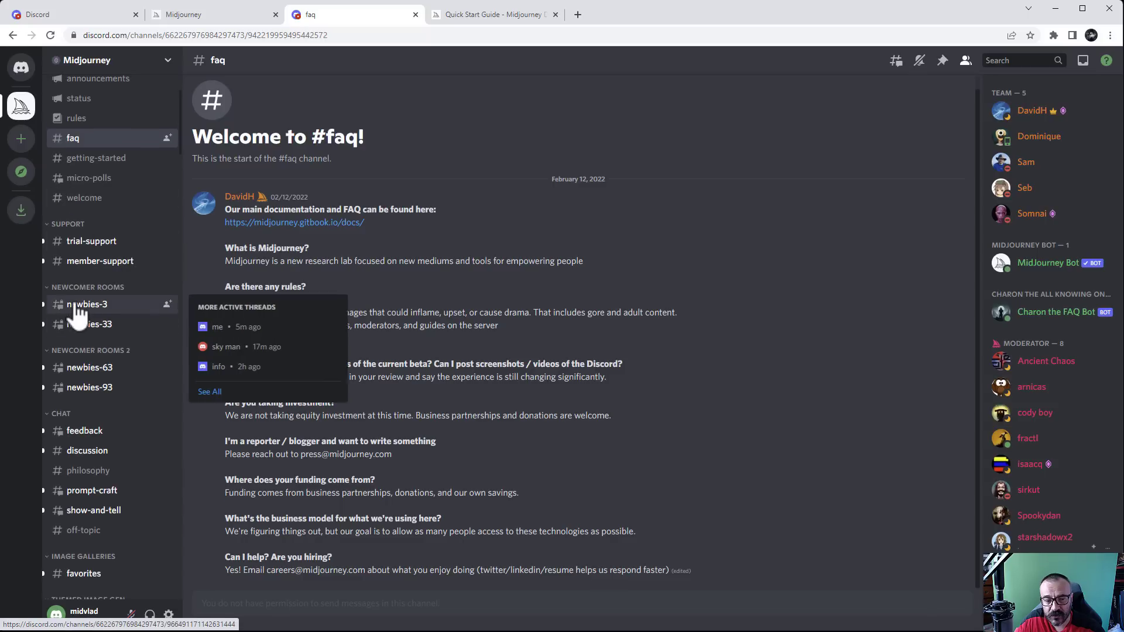
mouse_move(87, 329)
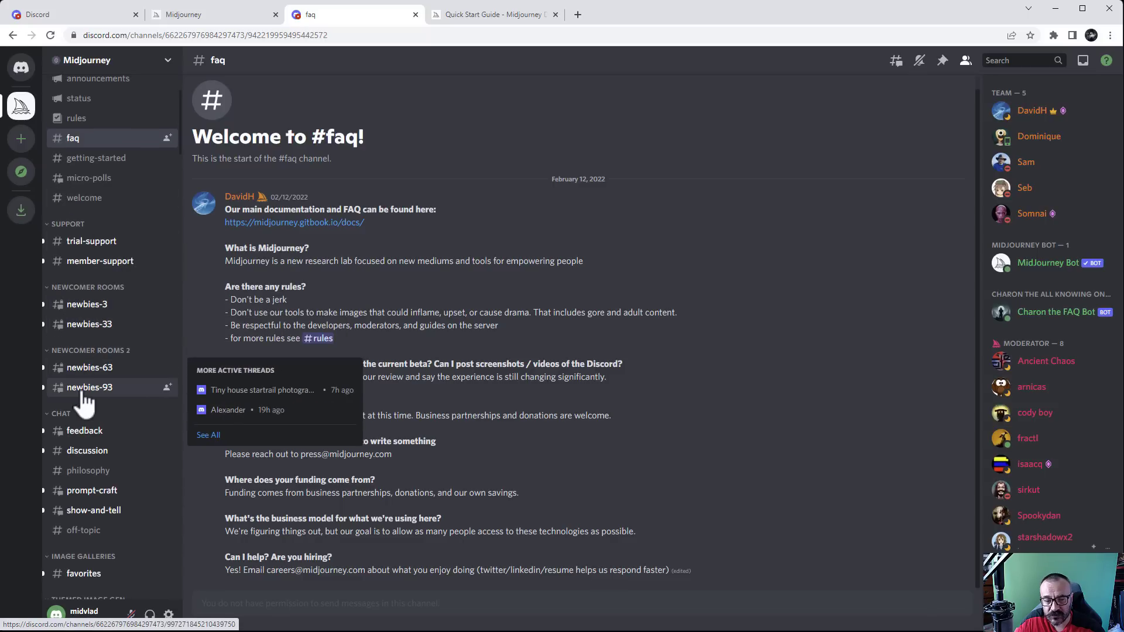
mouse_move(83, 395)
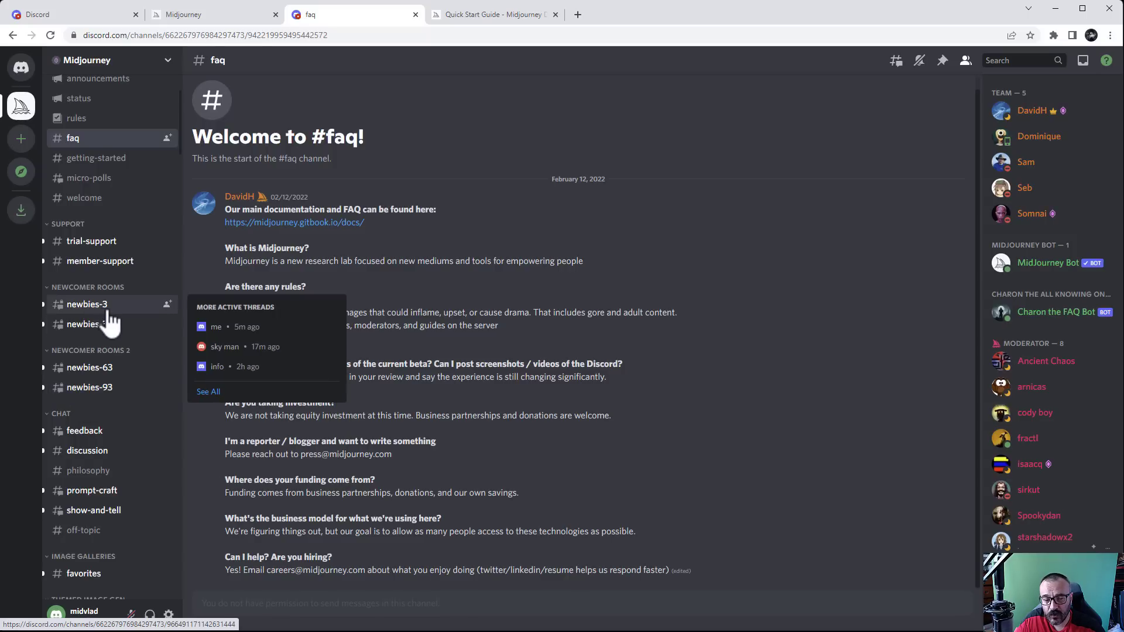
mouse_move(110, 379)
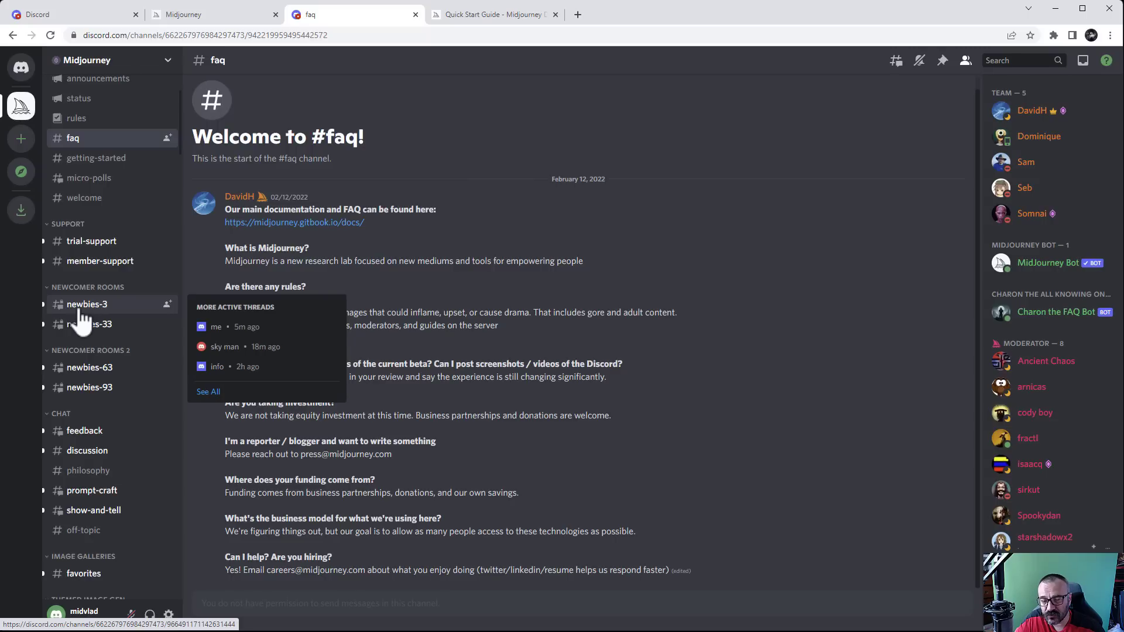
click(85, 381)
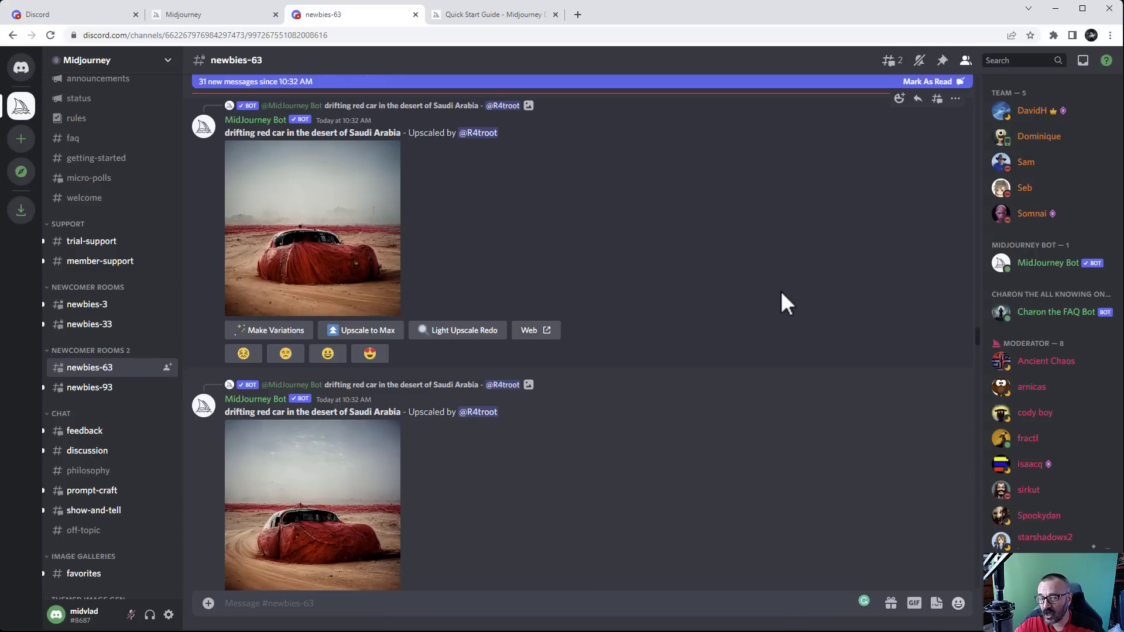
Jump to the first unread messages, then scroll back down to the latest bot posts
scroll(626, 280, down, 4)
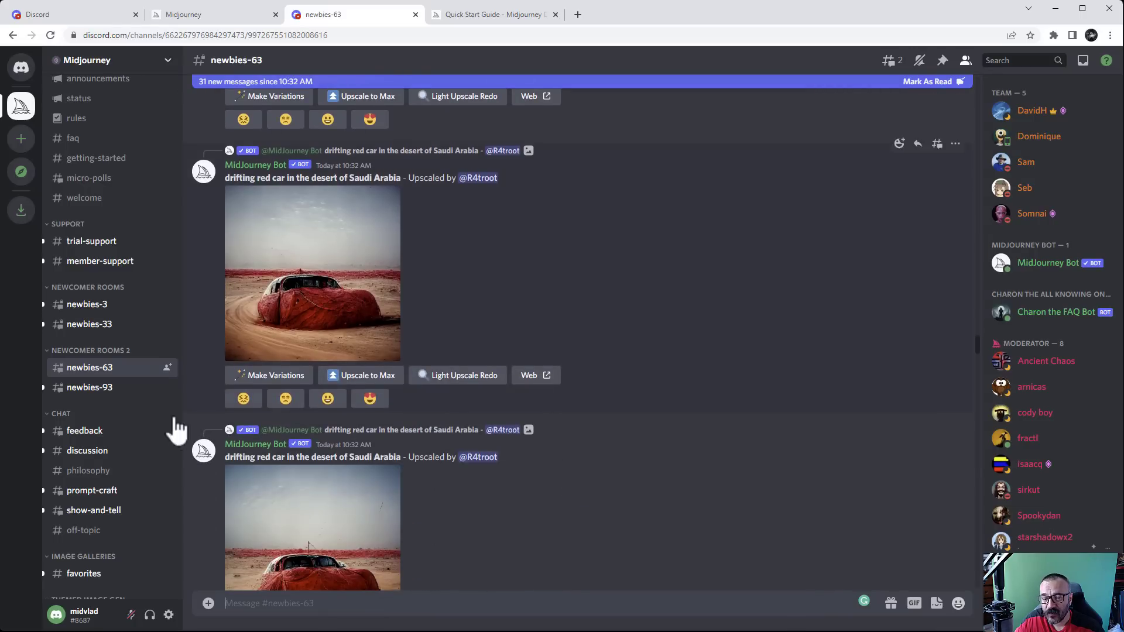
scroll(678, 363, down, 10)
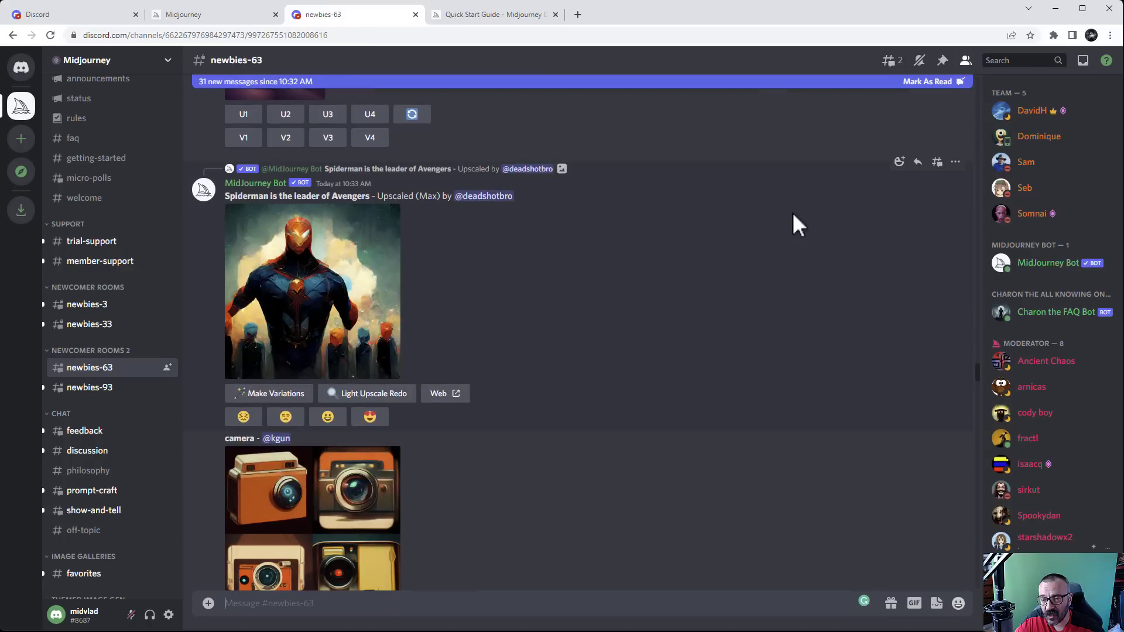
click(251, 83)
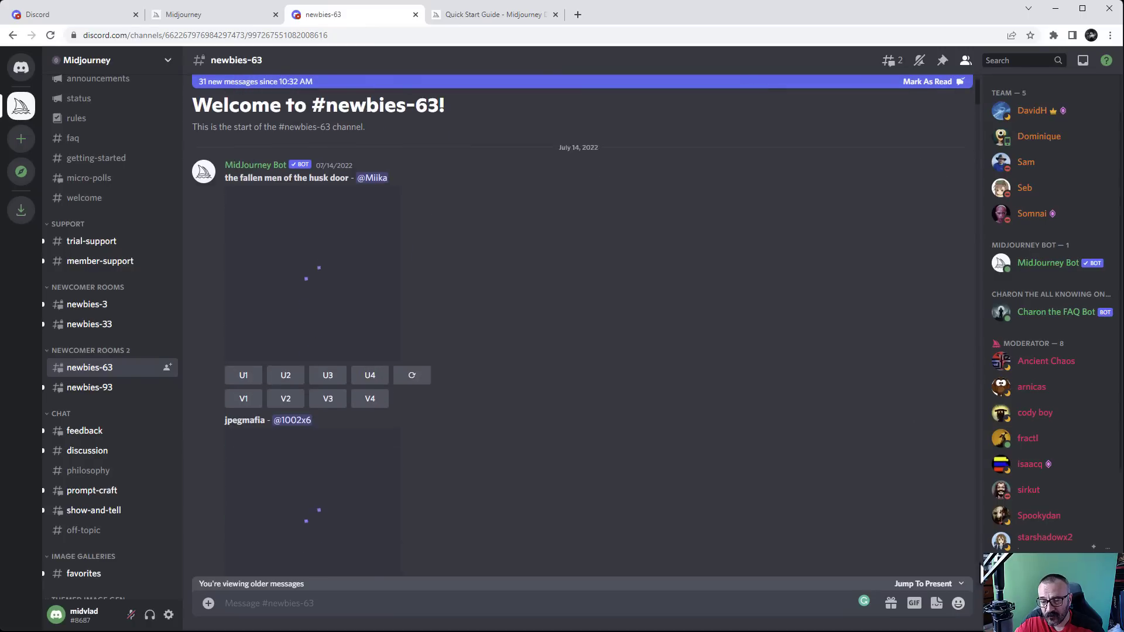
scroll(721, 454, down, 5)
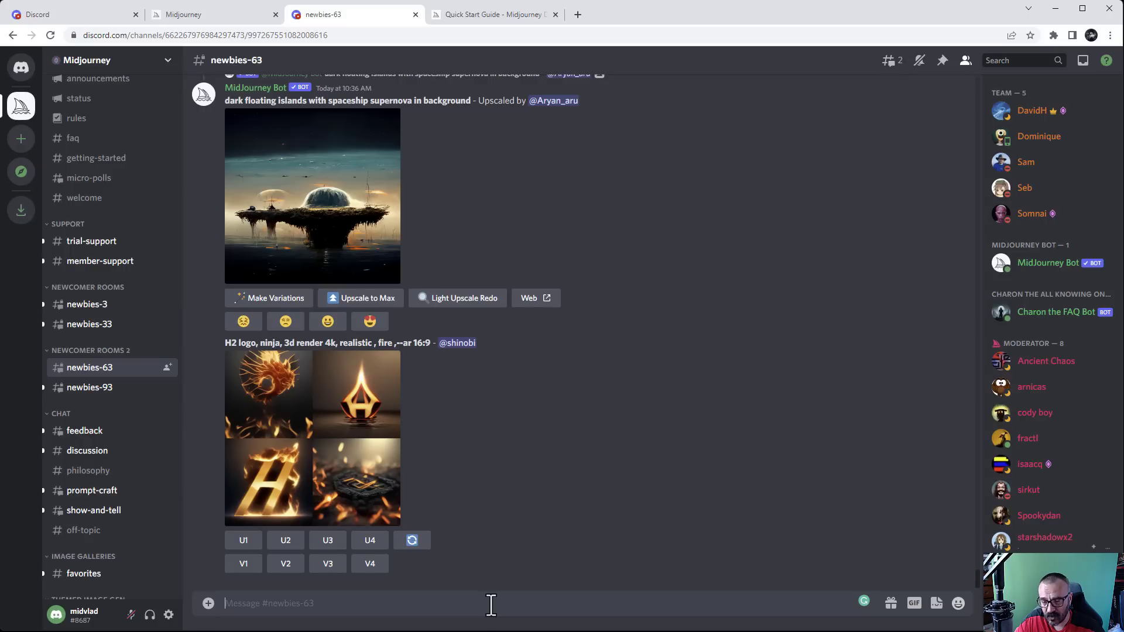
Post 'hi all' in newbies-63, then browse the bot's slash commands and type '/image'
text(hi all)
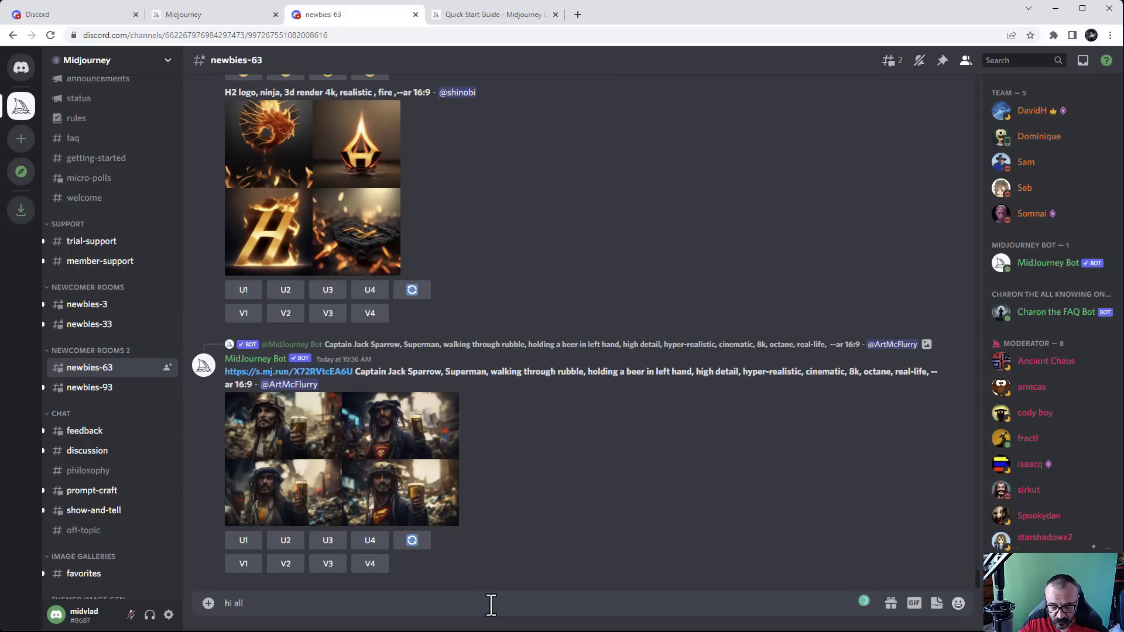
key(Return)
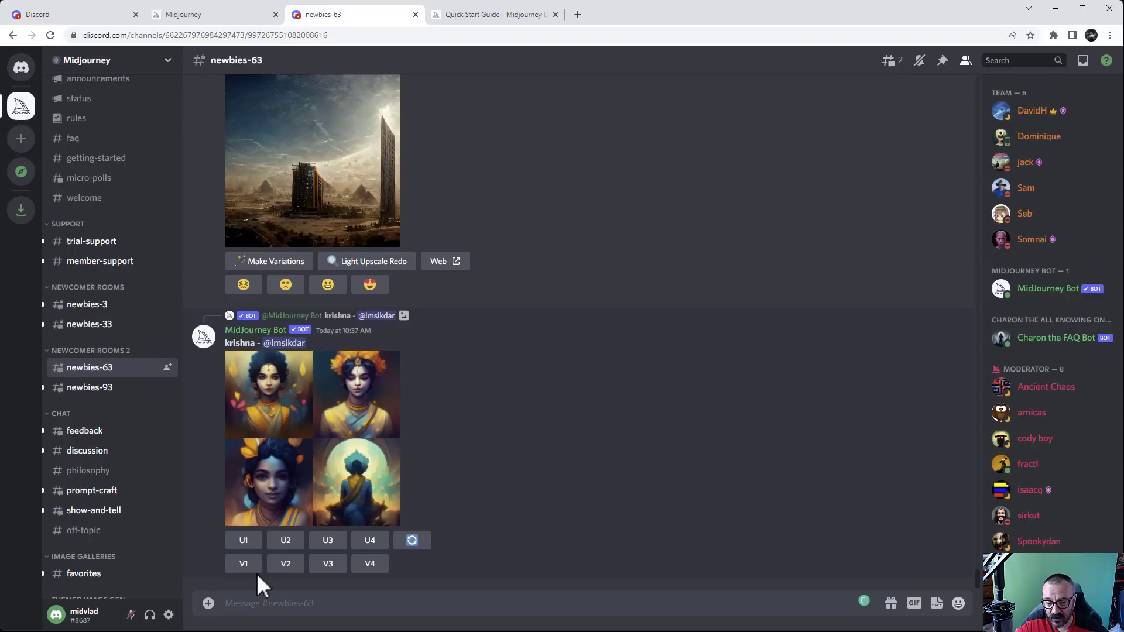
text(/)
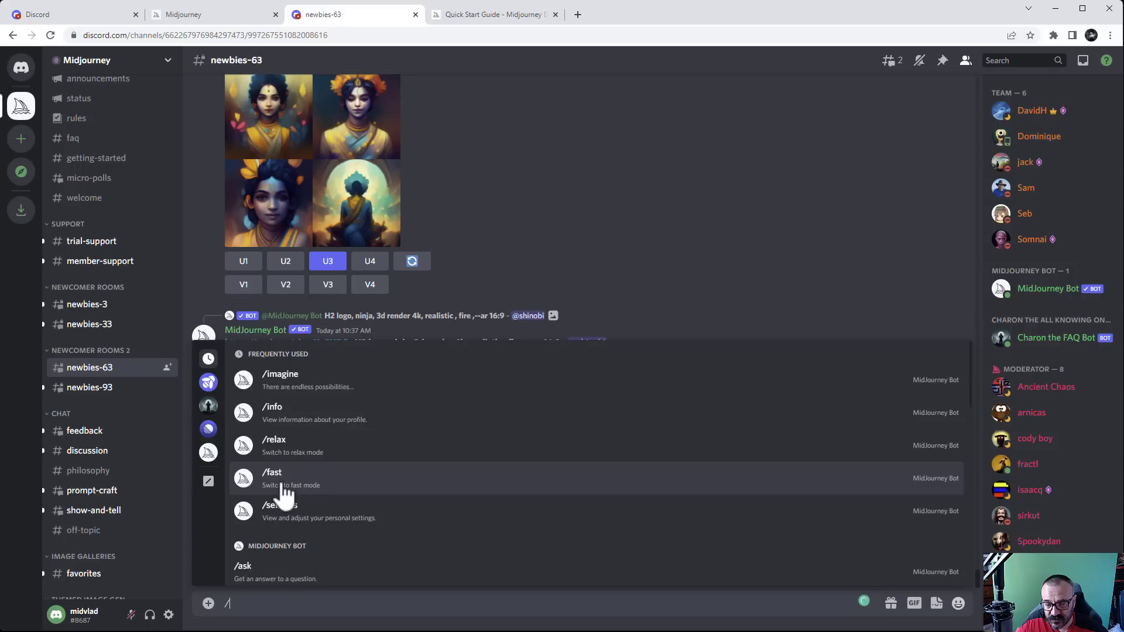
scroll(285, 492, down, 9)
scroll(285, 495, up, 9)
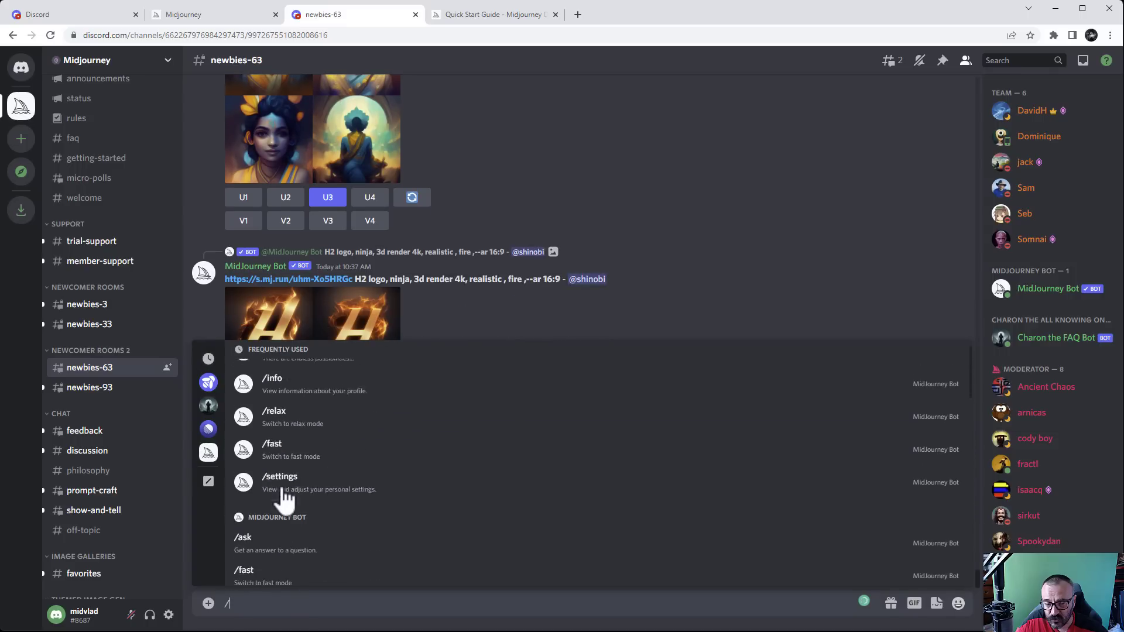
scroll(285, 496, up, 1)
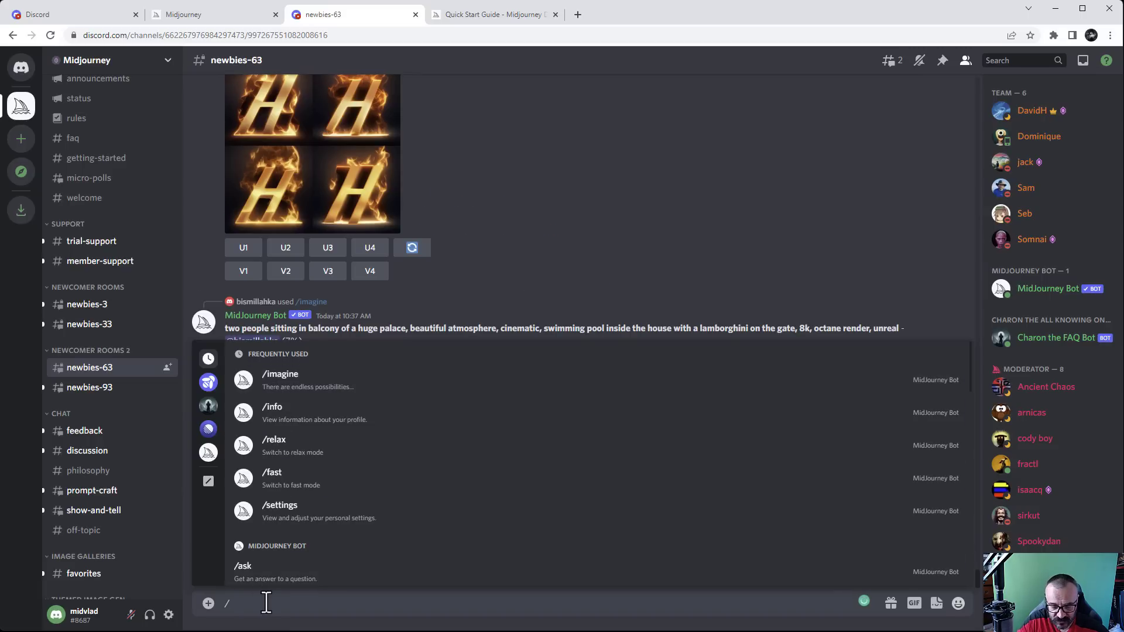
text(image)
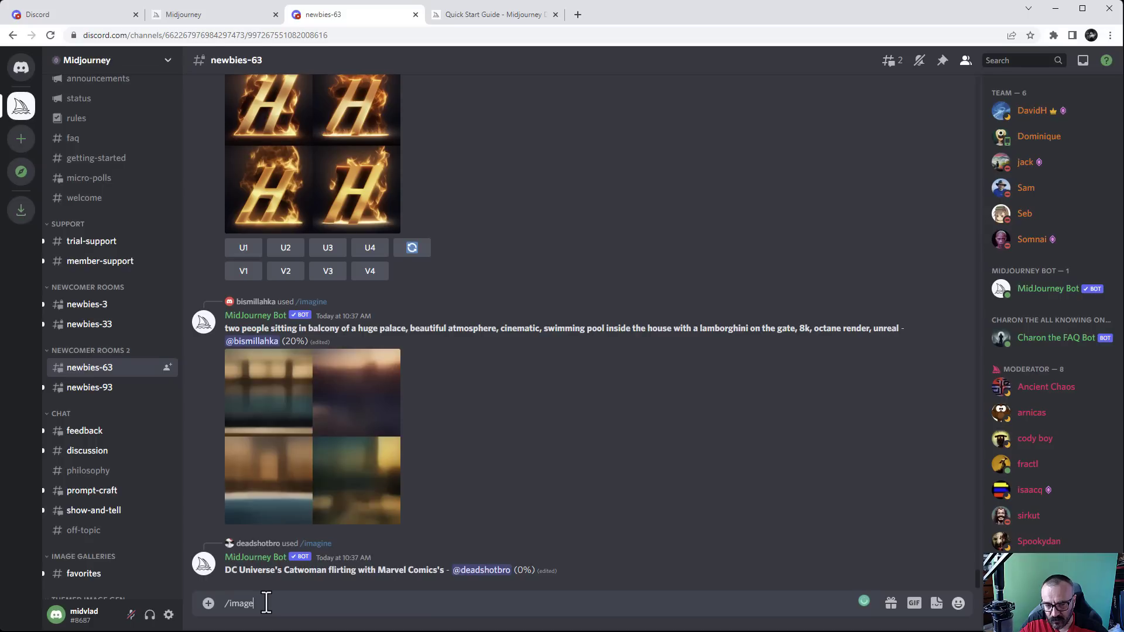
Submit the /imagine prompt 'glass snow ball, christmas' to the Midjourney Bot
key(Return)
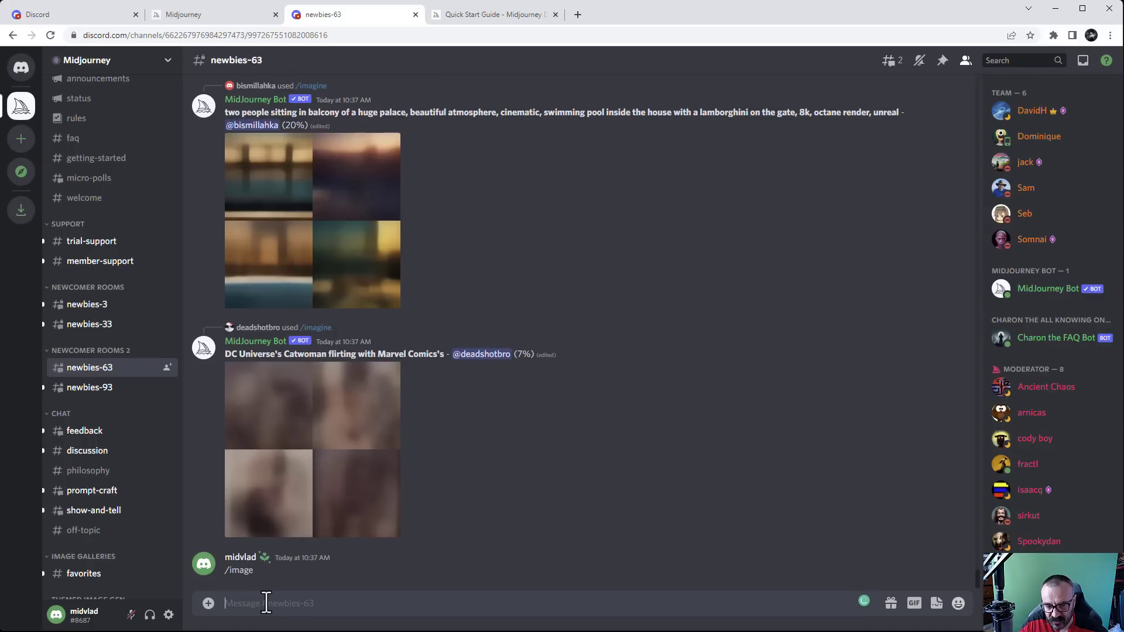
text(/)
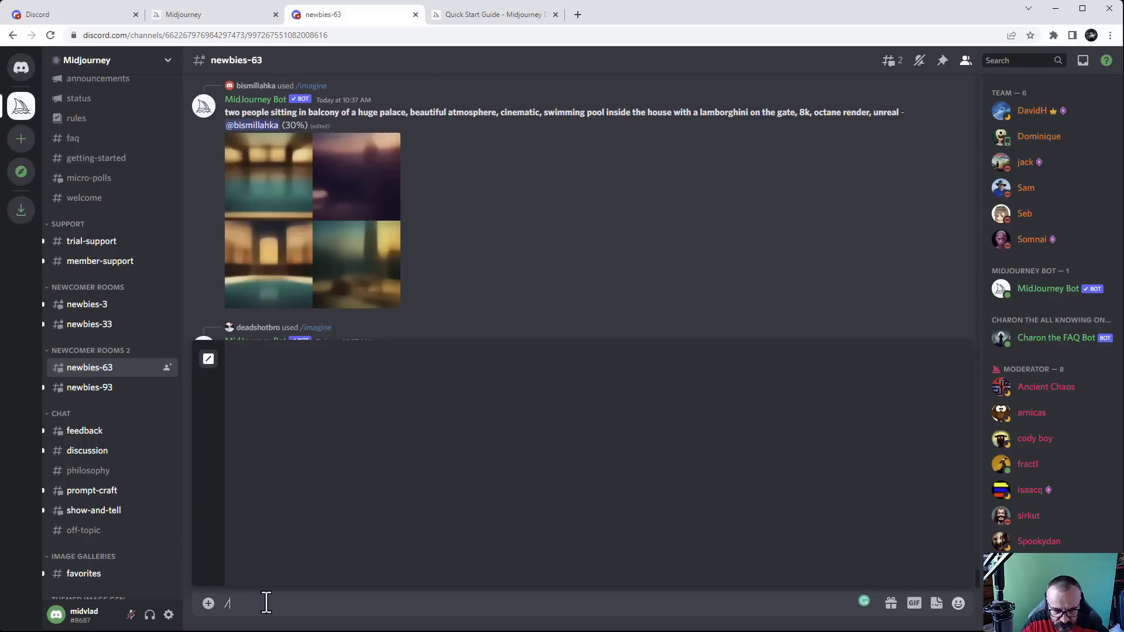
text(imag)
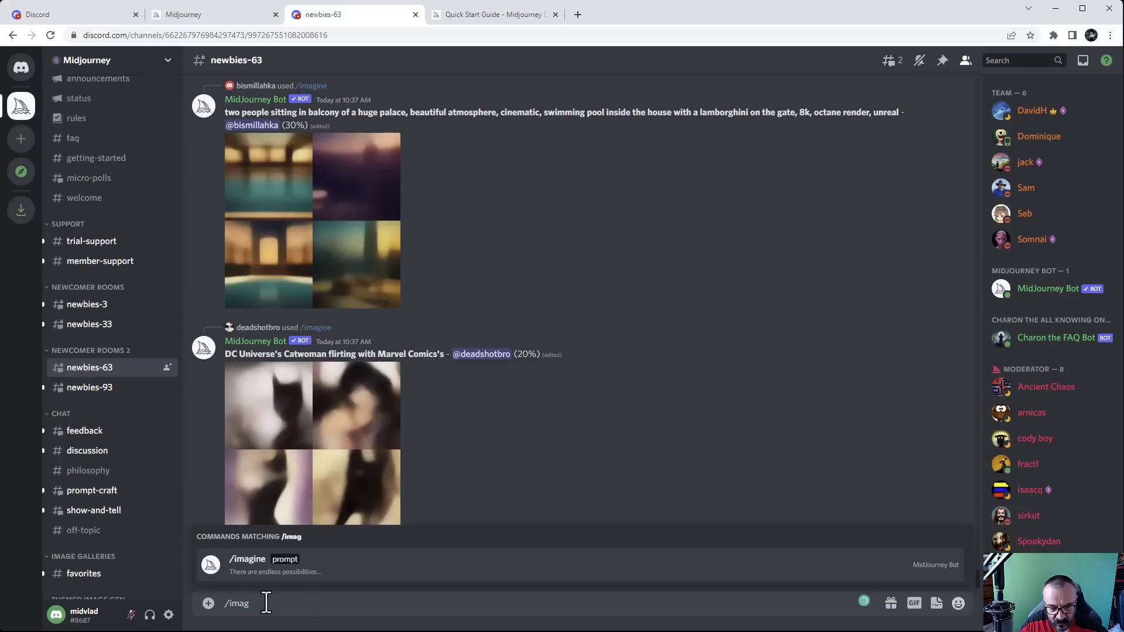
key(Tab)
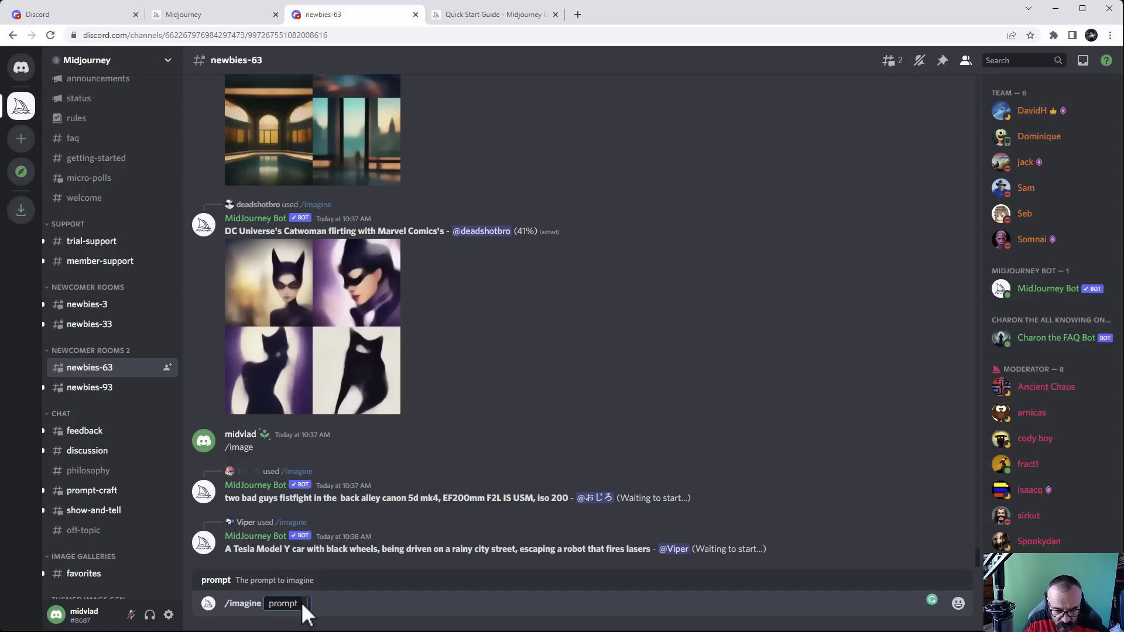
key(BackSpace)
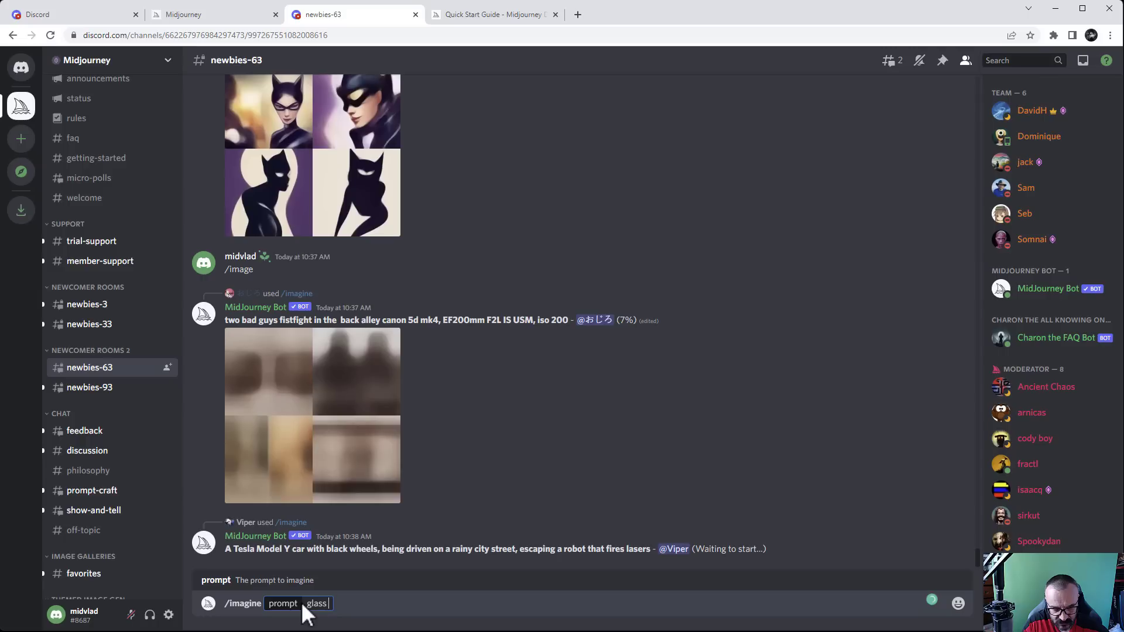
text(snow bal)
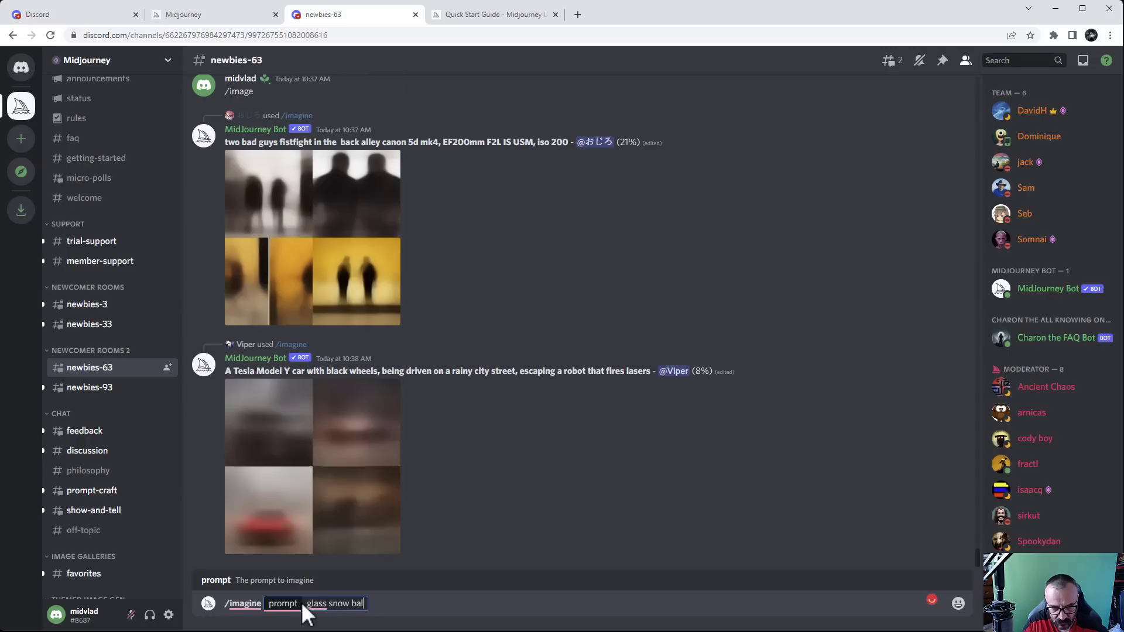
text(l)
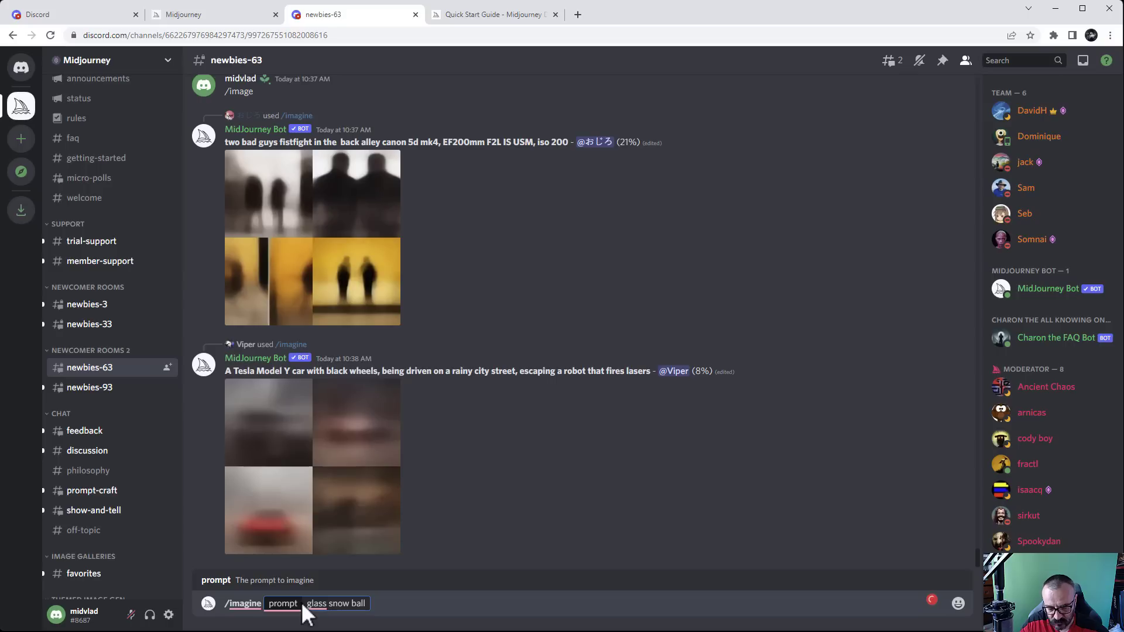
text(, c)
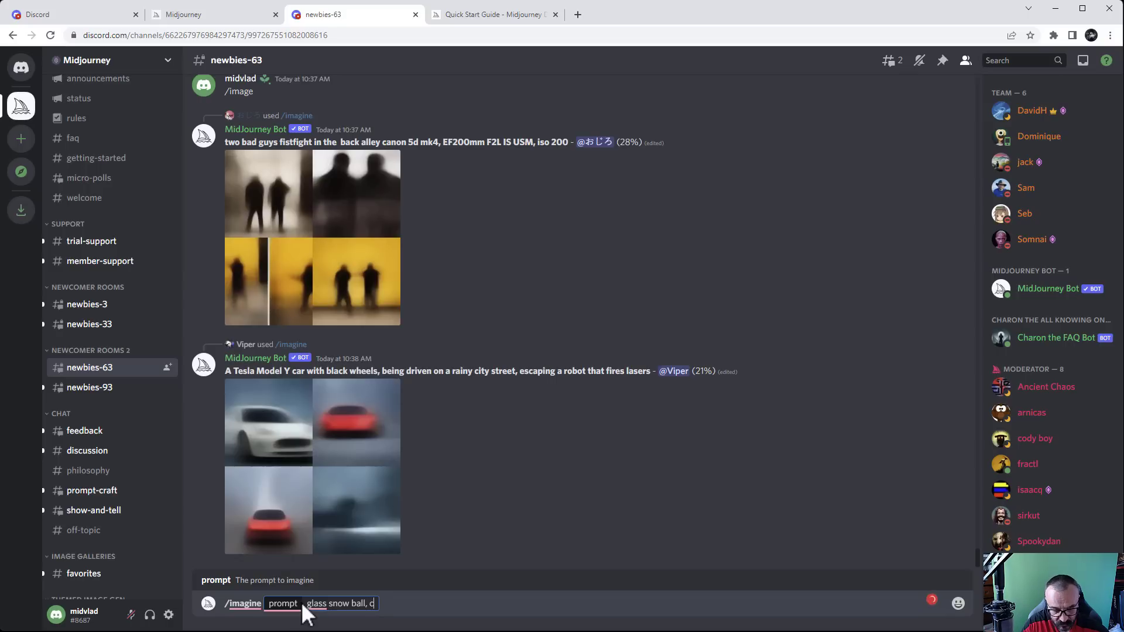
text(hristmas)
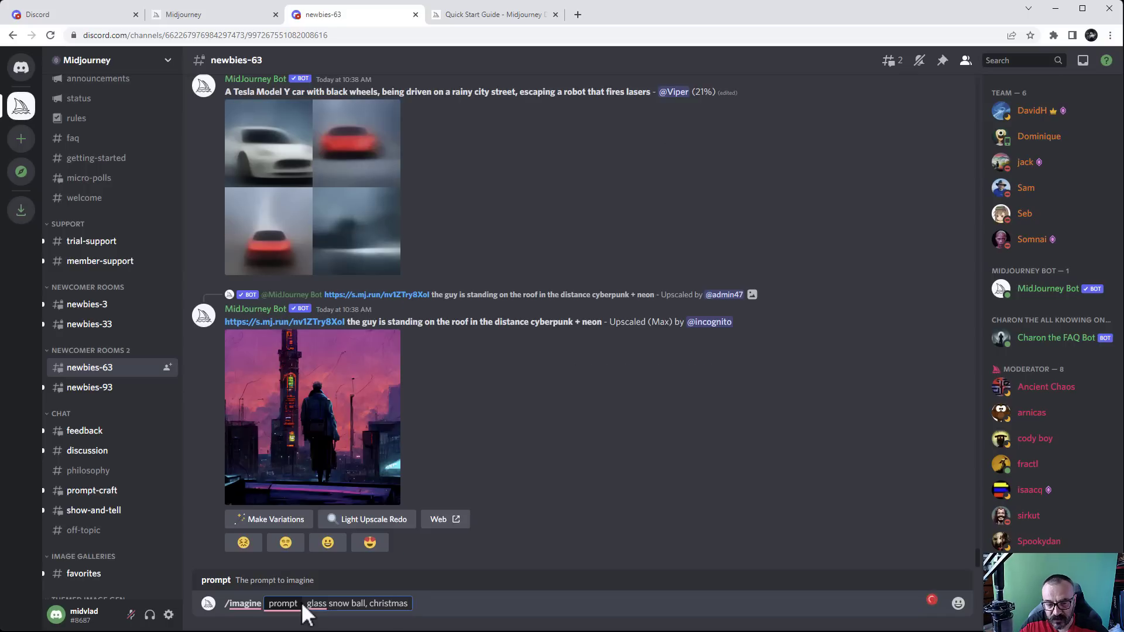
key(Return)
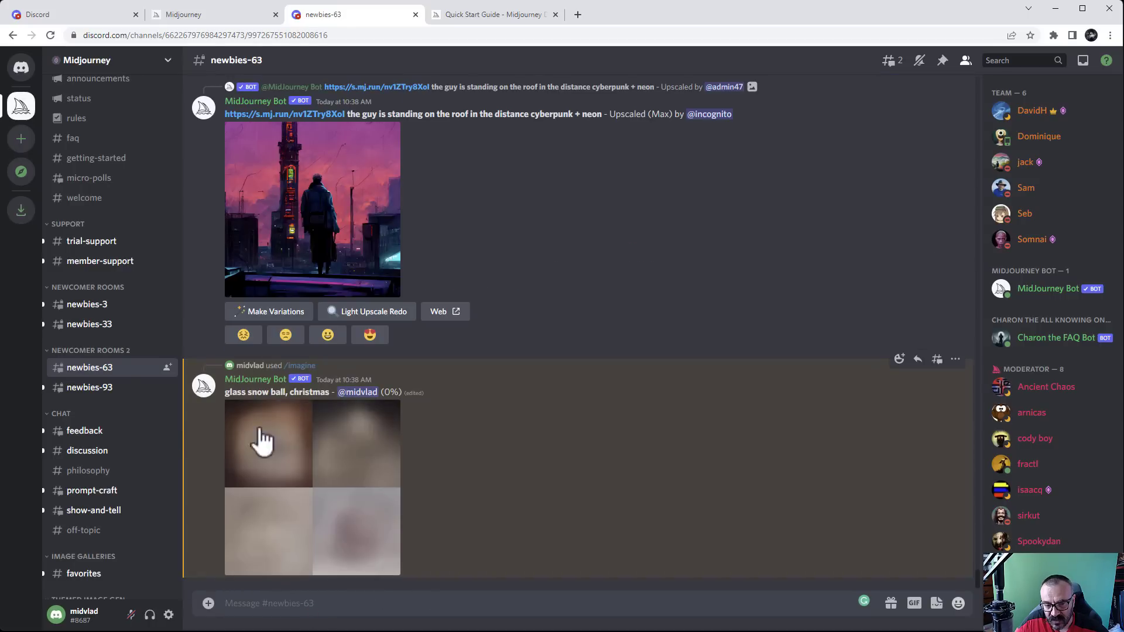
Scroll the newbies-63 chat while the snow ball grid renders to 100%
scroll(451, 389, up, 5)
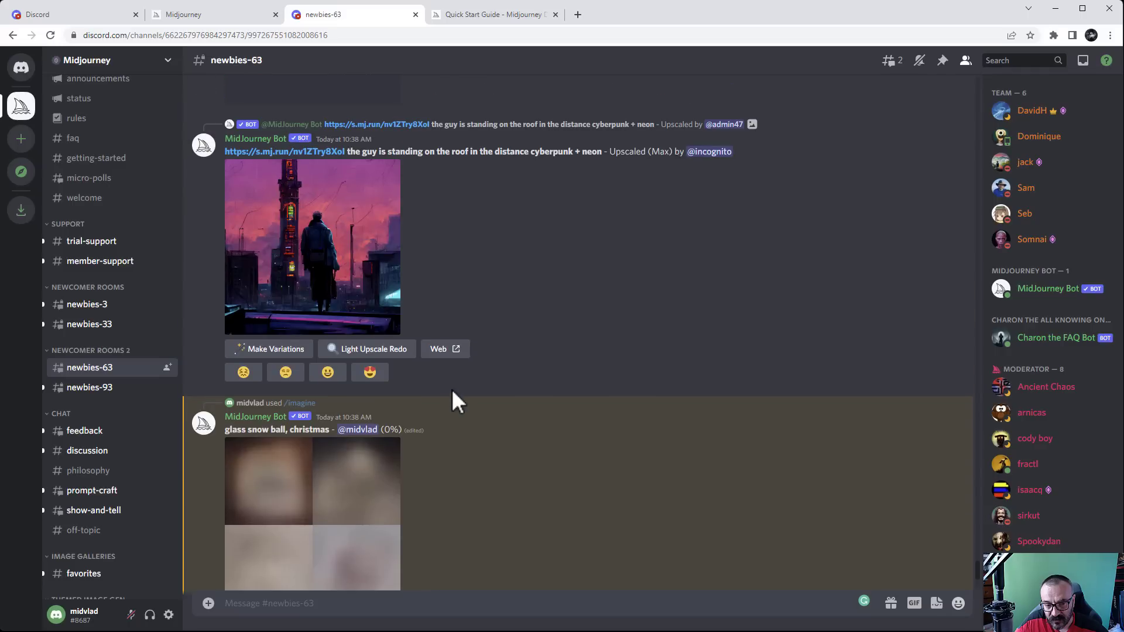
scroll(599, 448, down, 5)
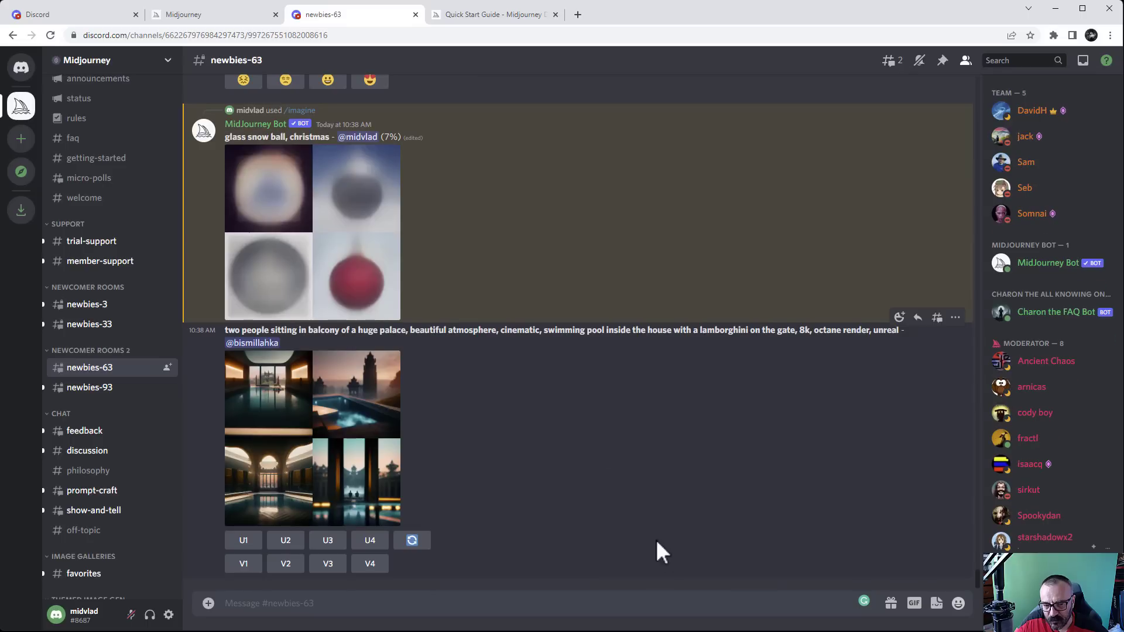
scroll(655, 539, up, 3)
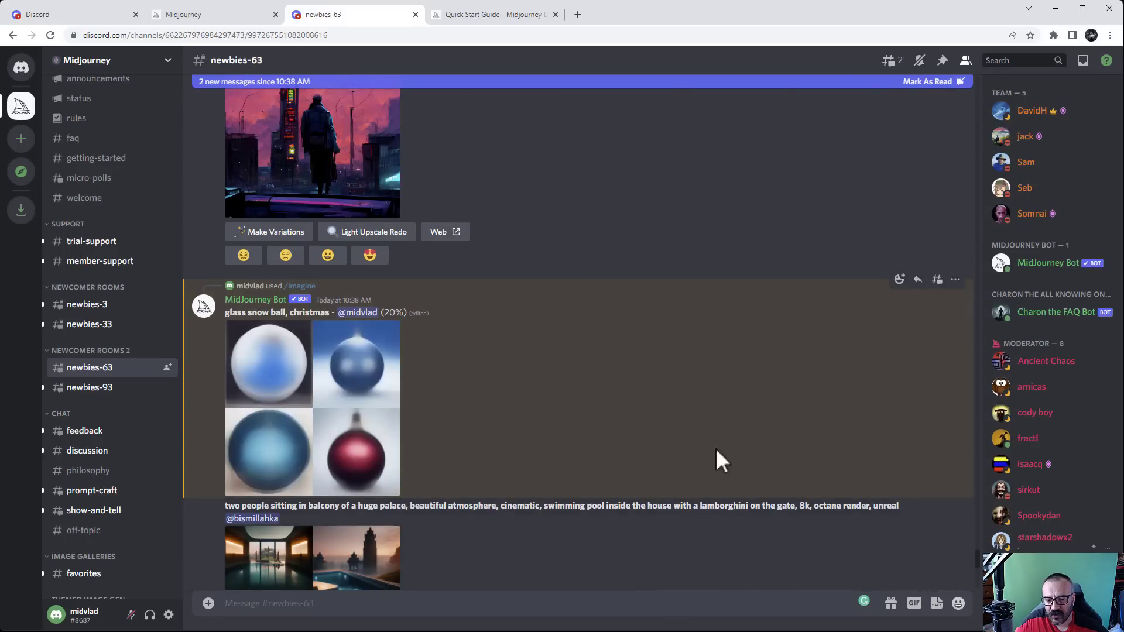
scroll(662, 474, up, 1)
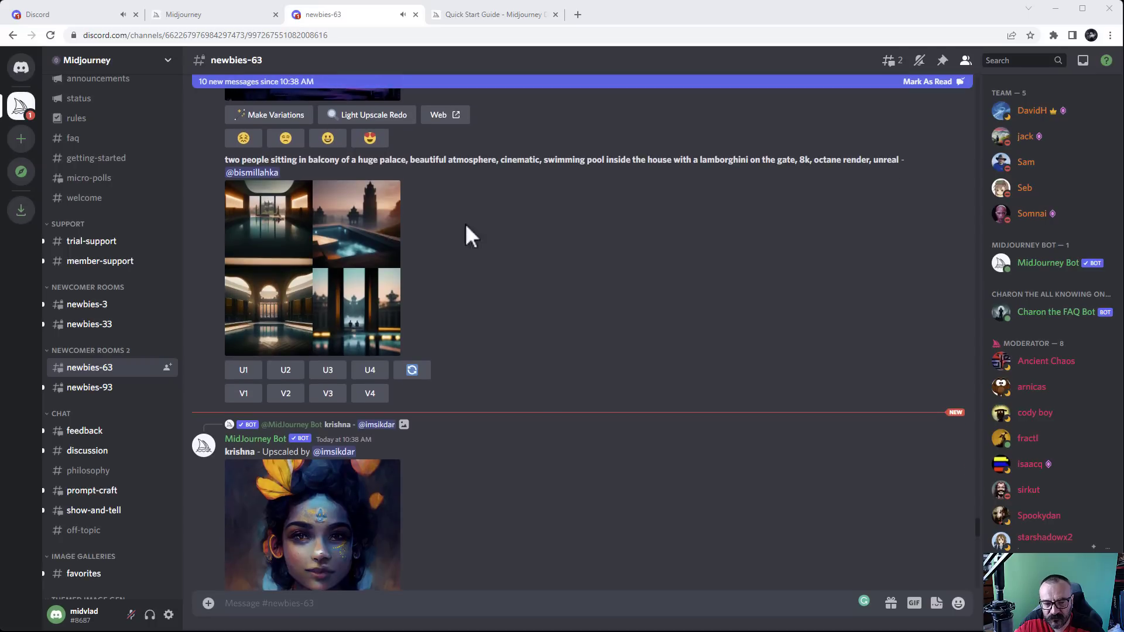
scroll(585, 278, down, 15)
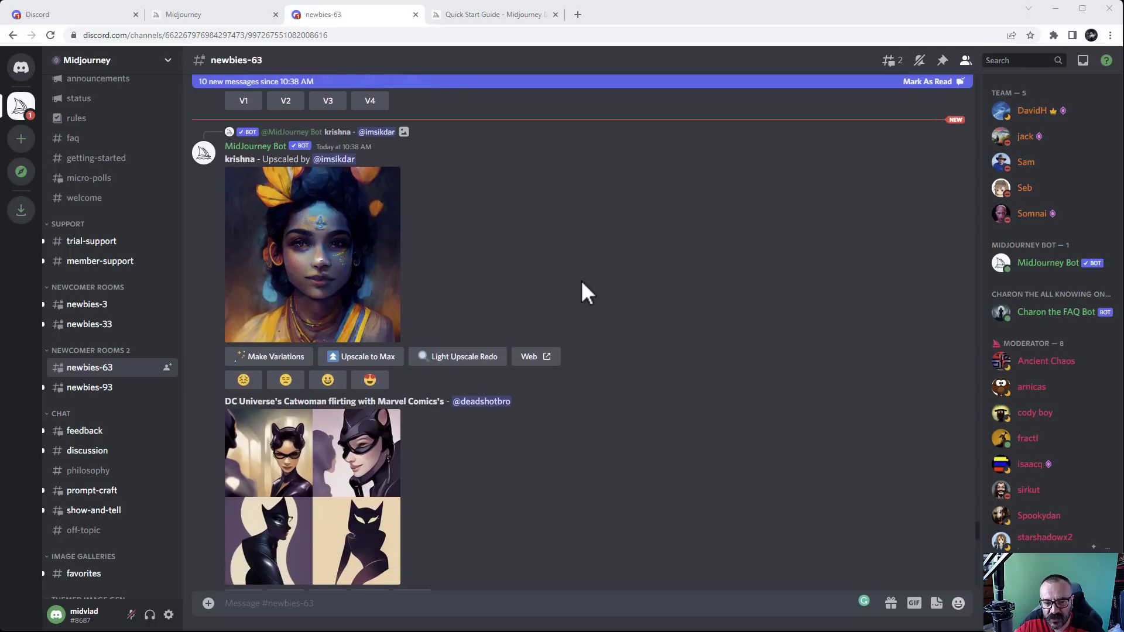
scroll(579, 281, down, 20)
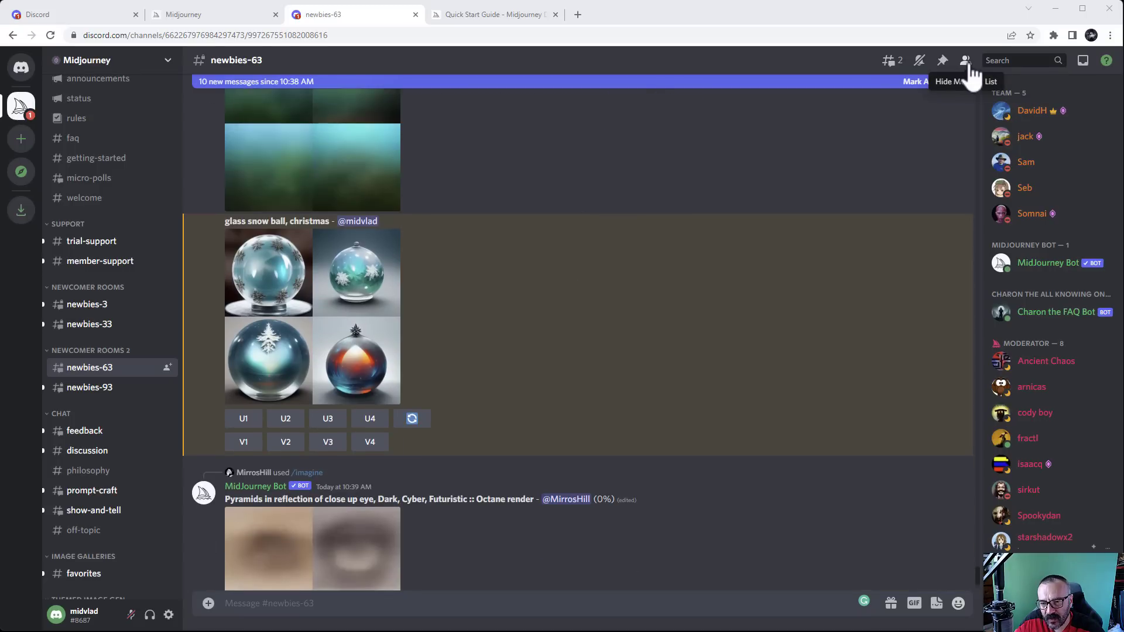
Locate the glass snow ball message via the mentions inbox and enlarge its image grid
click(1083, 60)
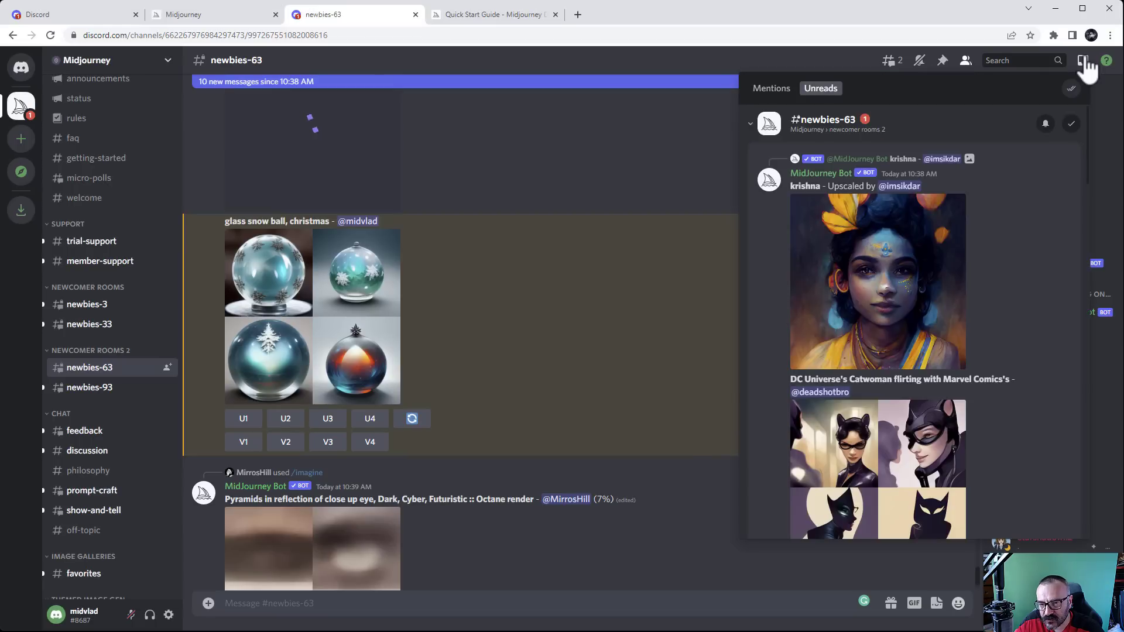
click(785, 91)
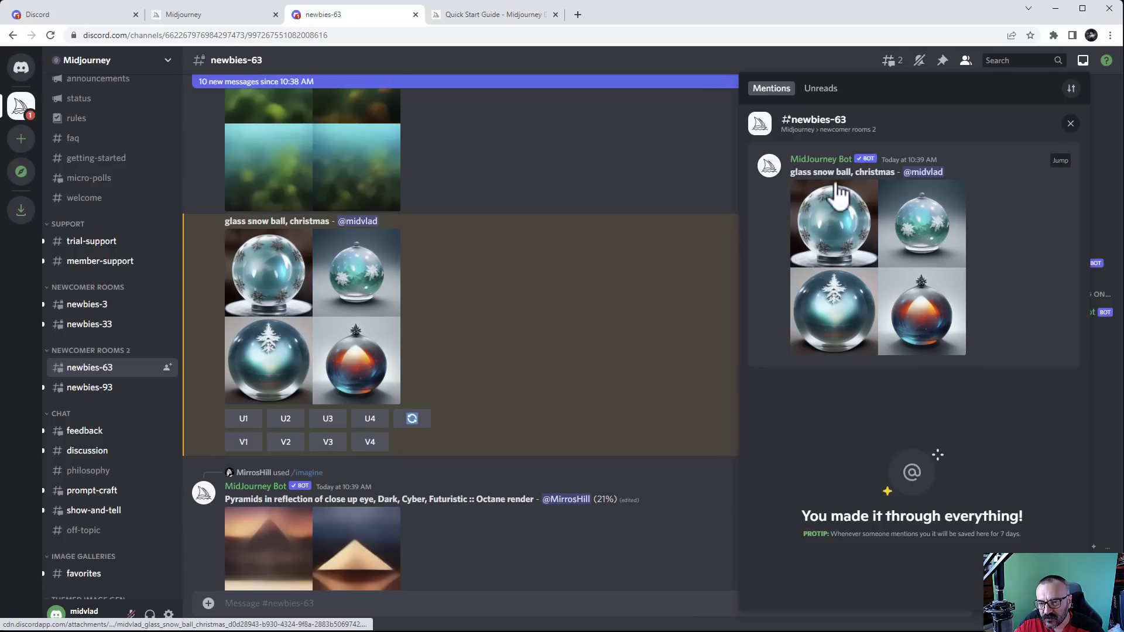
click(1060, 162)
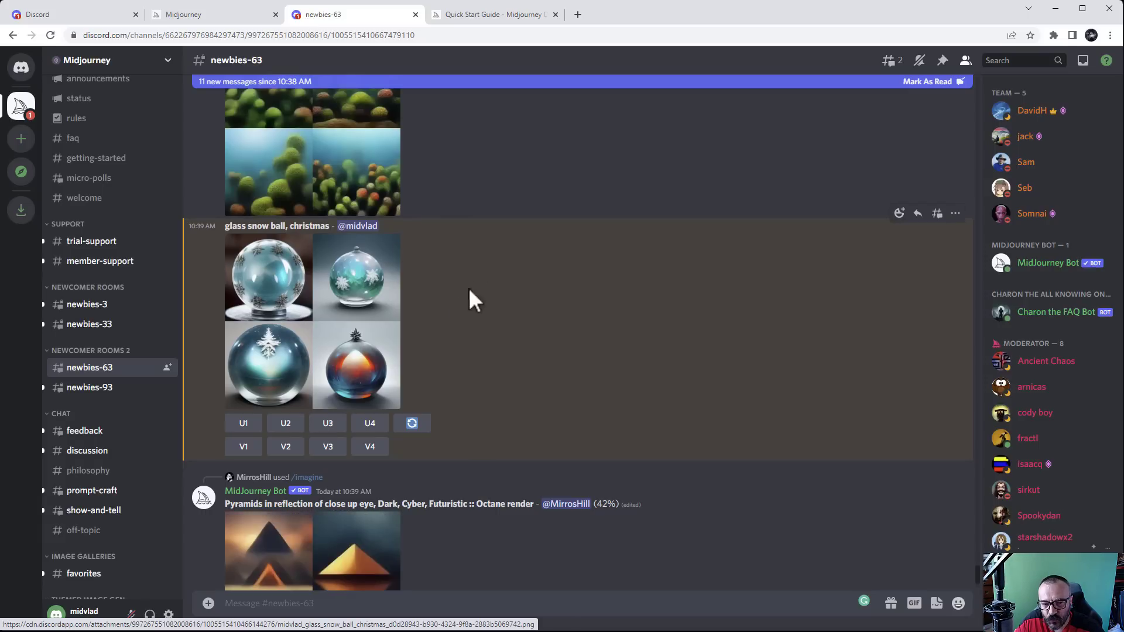
click(302, 316)
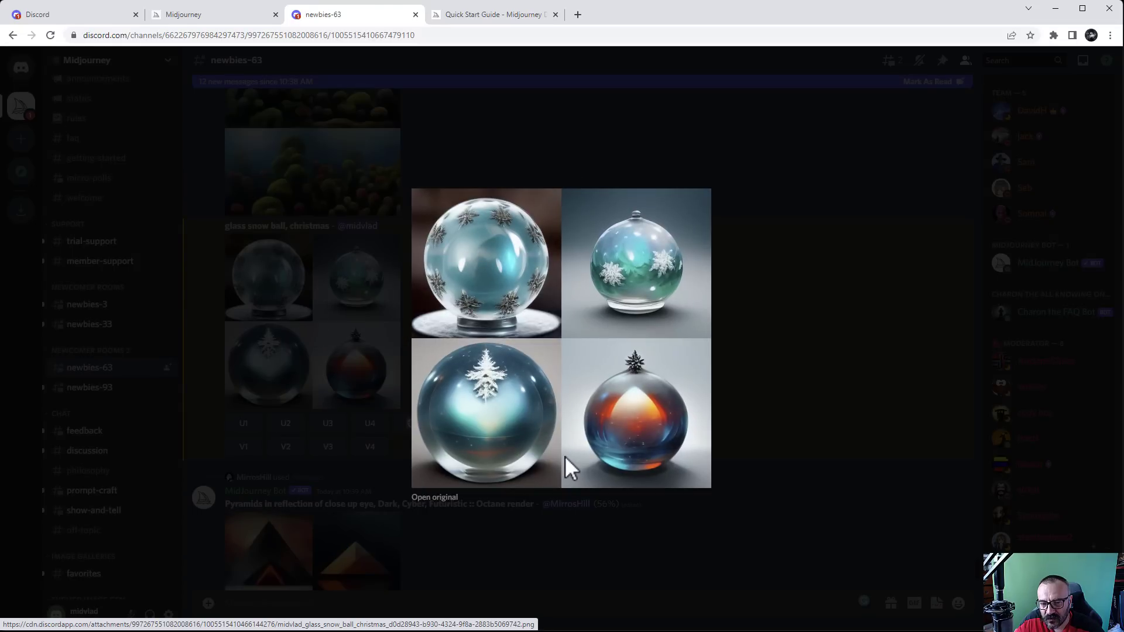
Open the original snow ball grid image in a new tab, then close the Discord preview
click(434, 499)
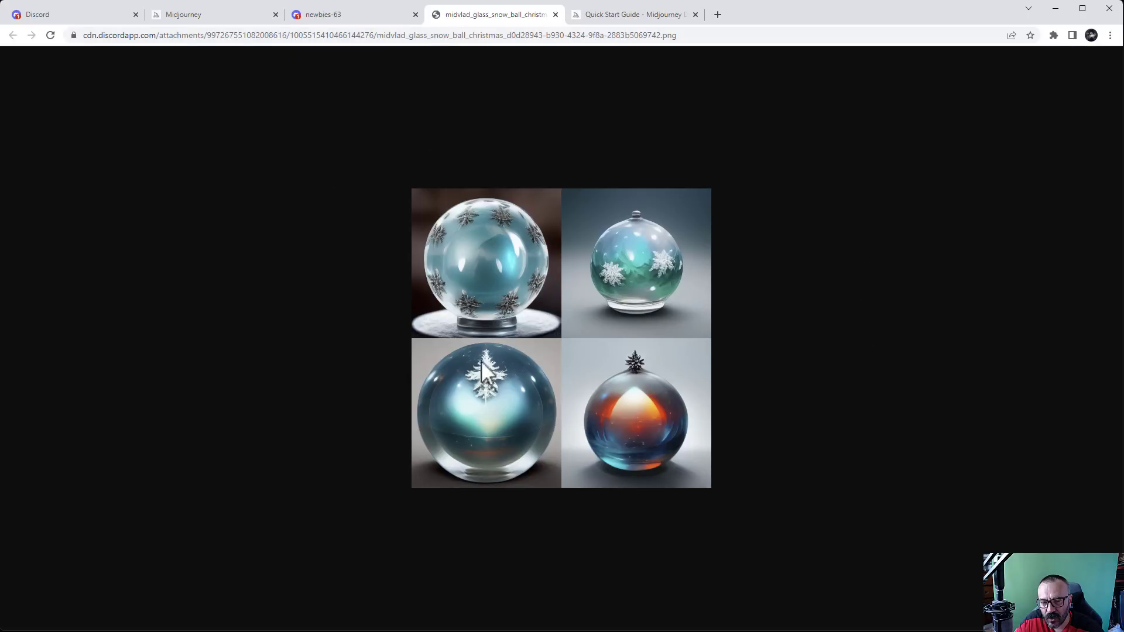
click(343, 13)
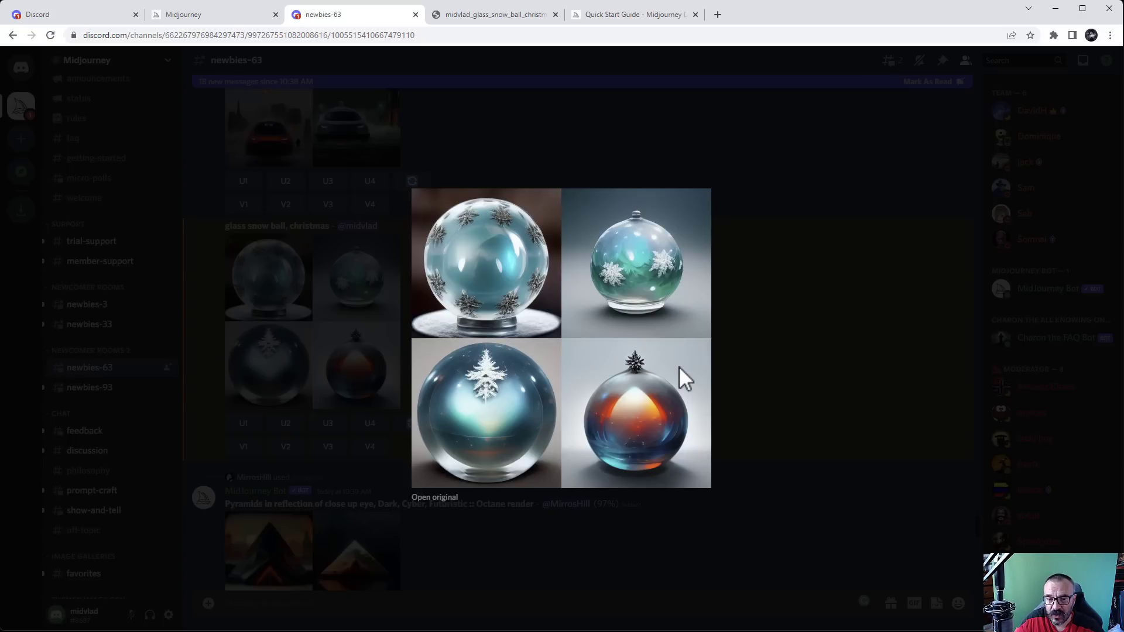
click(783, 297)
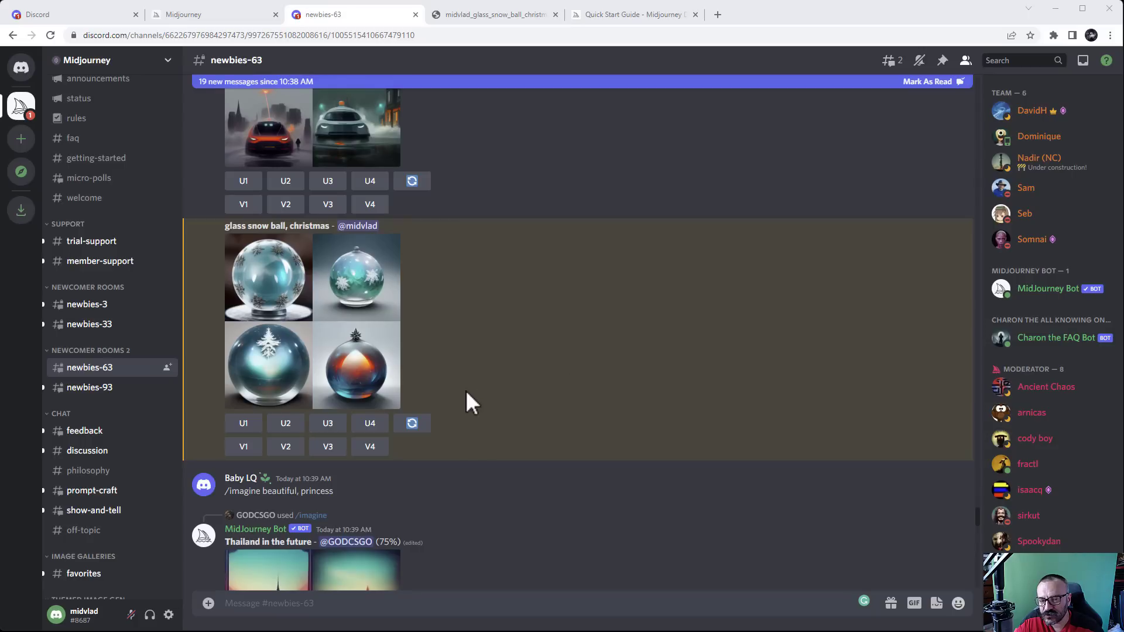
Preview the snow ball grid again and request V2 variations of the second globe
click(358, 304)
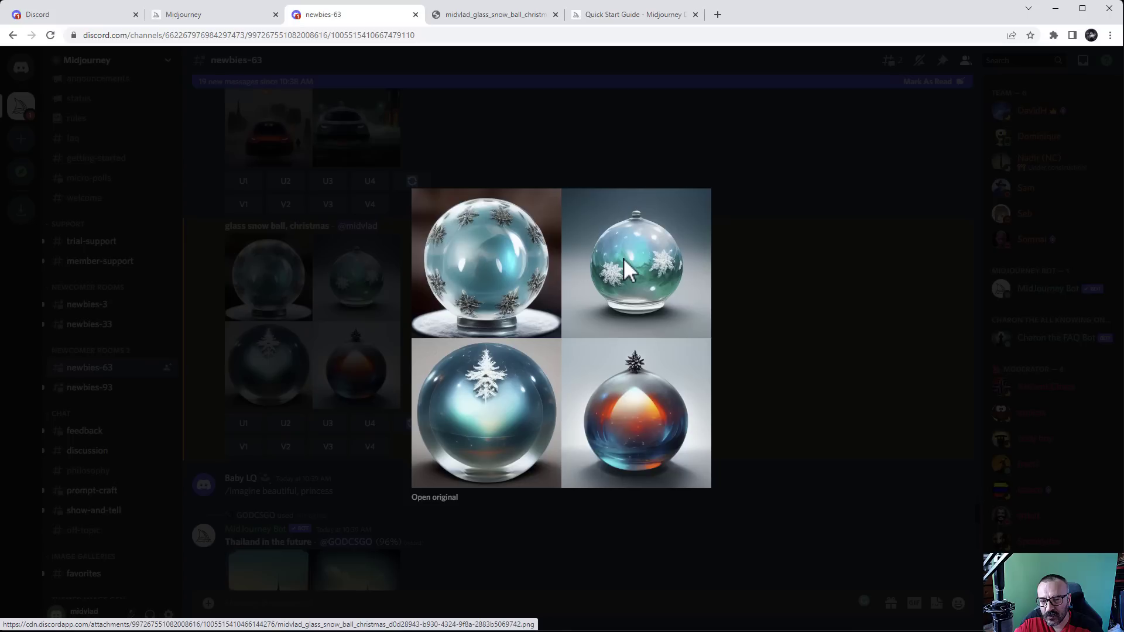
click(730, 392)
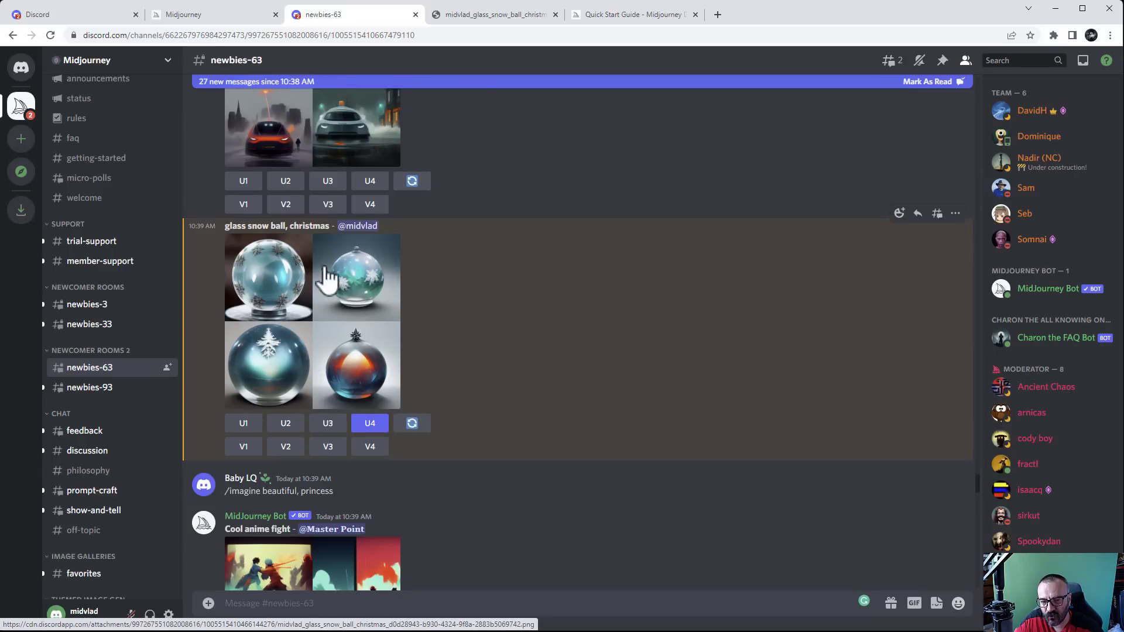
click(285, 448)
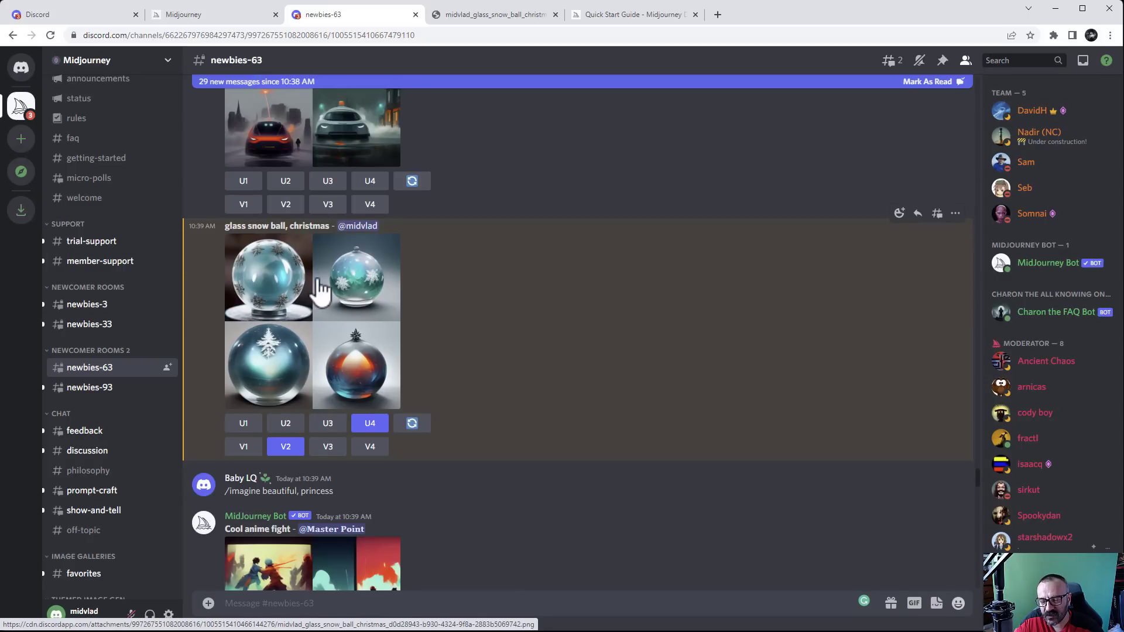
Re-roll the 'glass snow ball, christmas' prompt and scroll down to the new grid
click(413, 438)
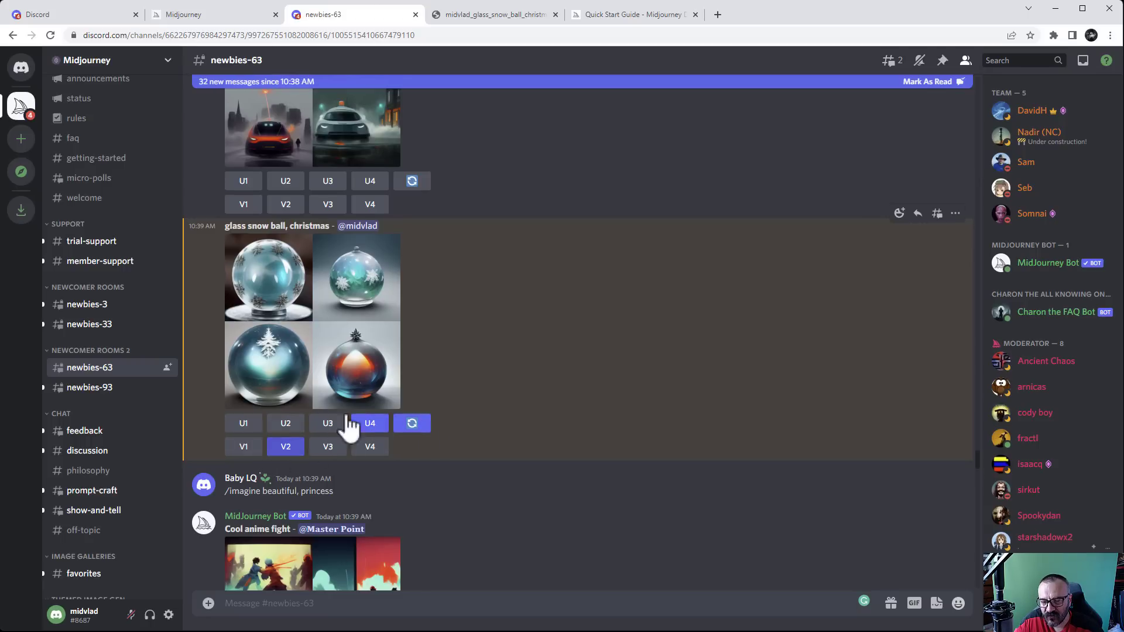
scroll(687, 398, down, 6)
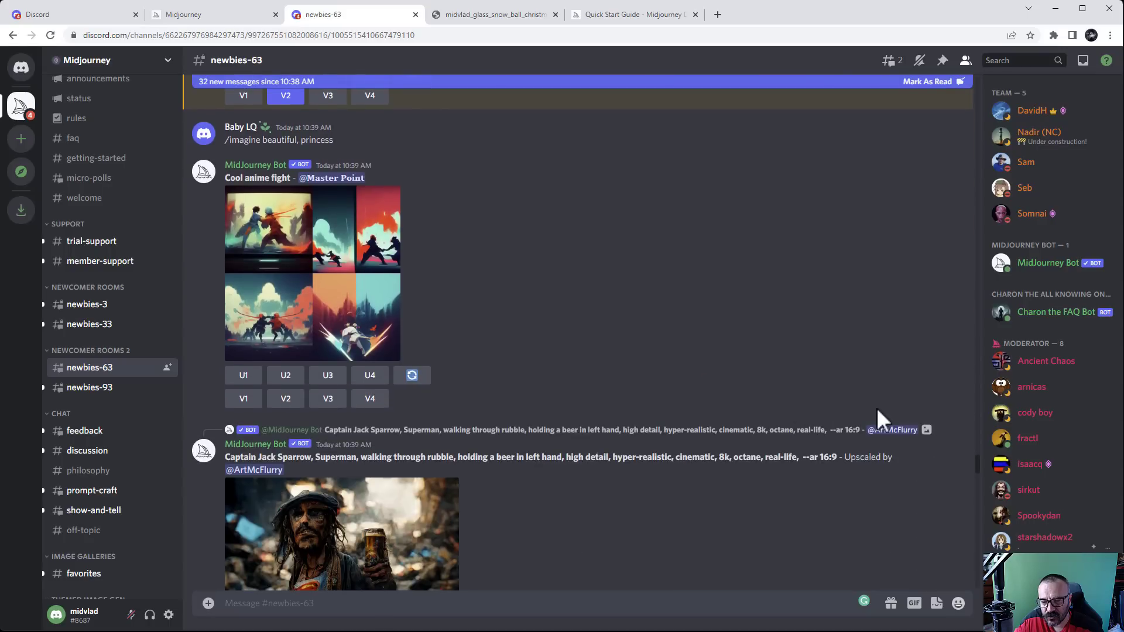
drag(974, 461, 977, 573)
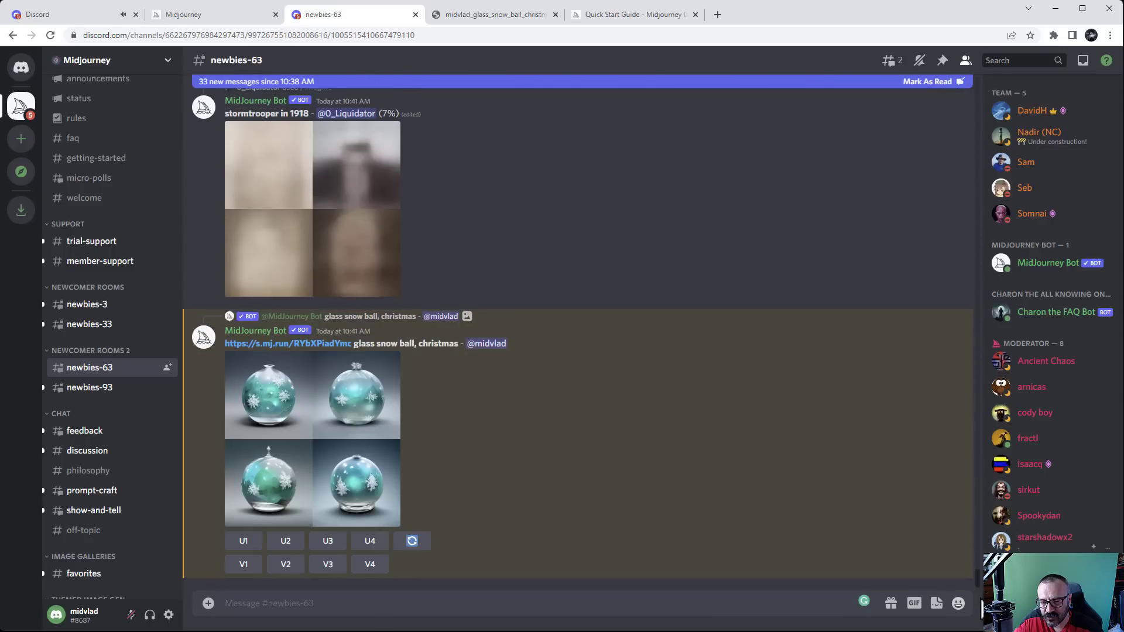
Preview the teal snow globe variations and request V3 variations of the third globe
scroll(445, 380, up, 4)
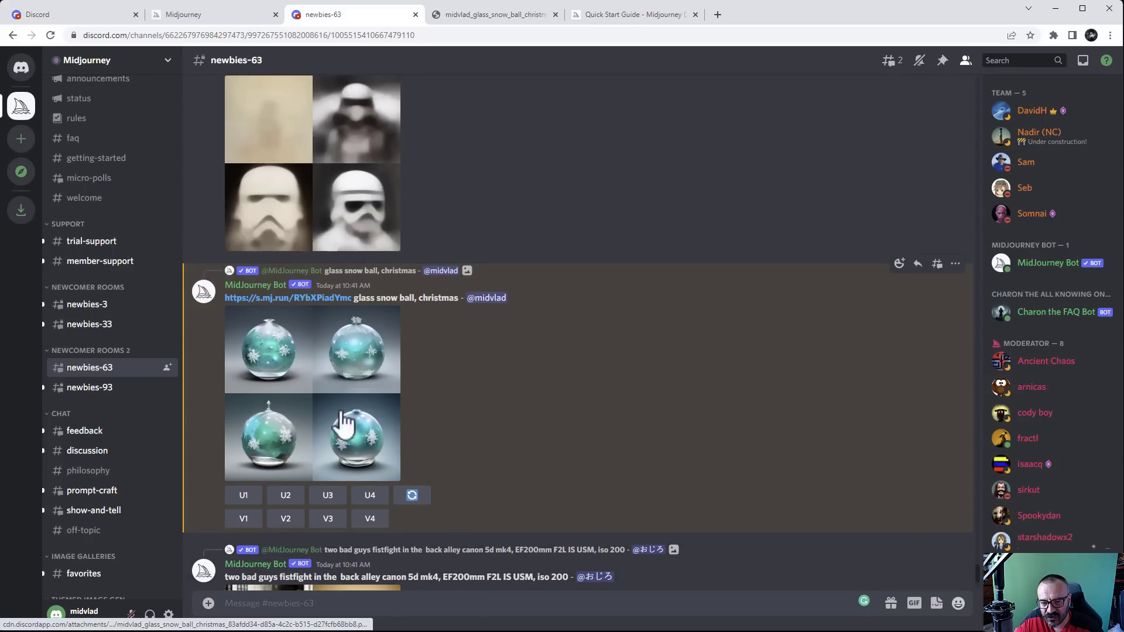
click(329, 381)
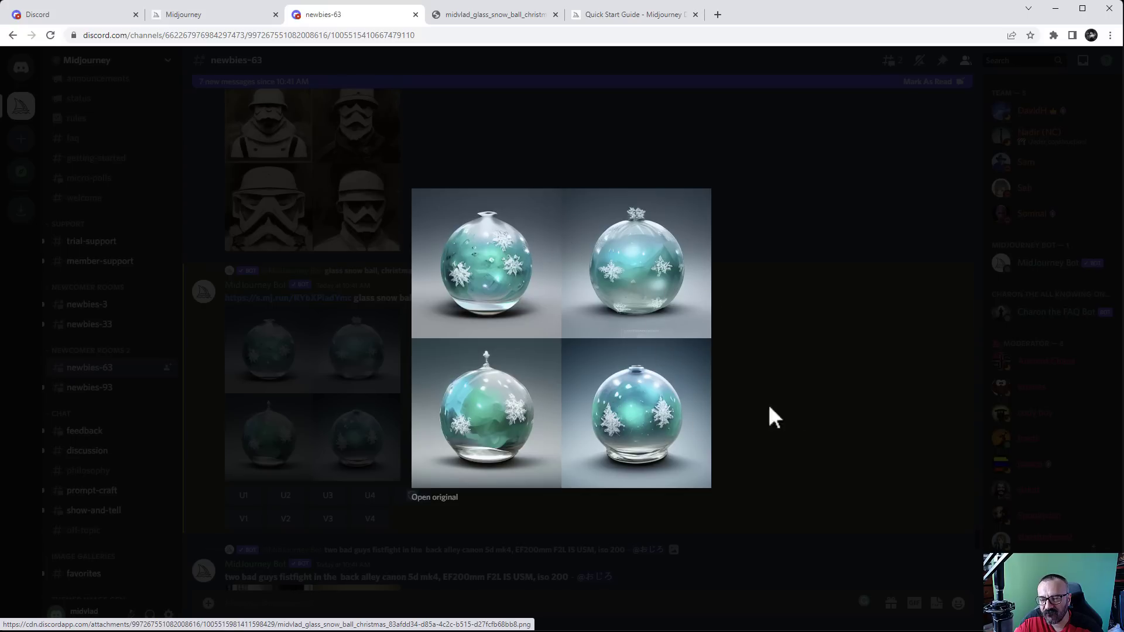
click(792, 405)
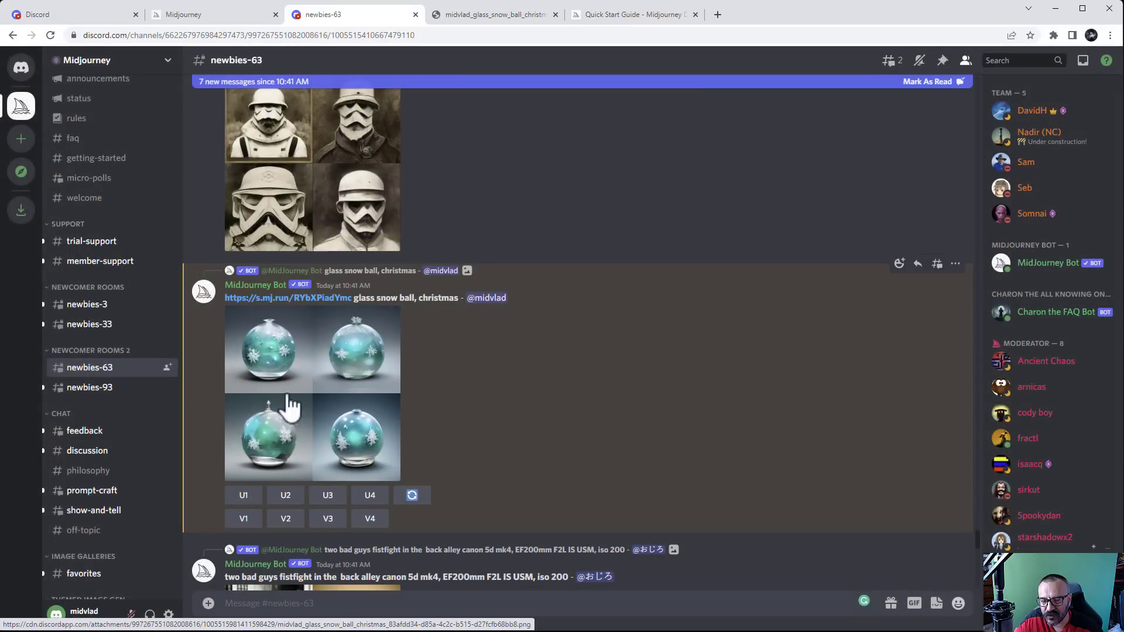
click(327, 519)
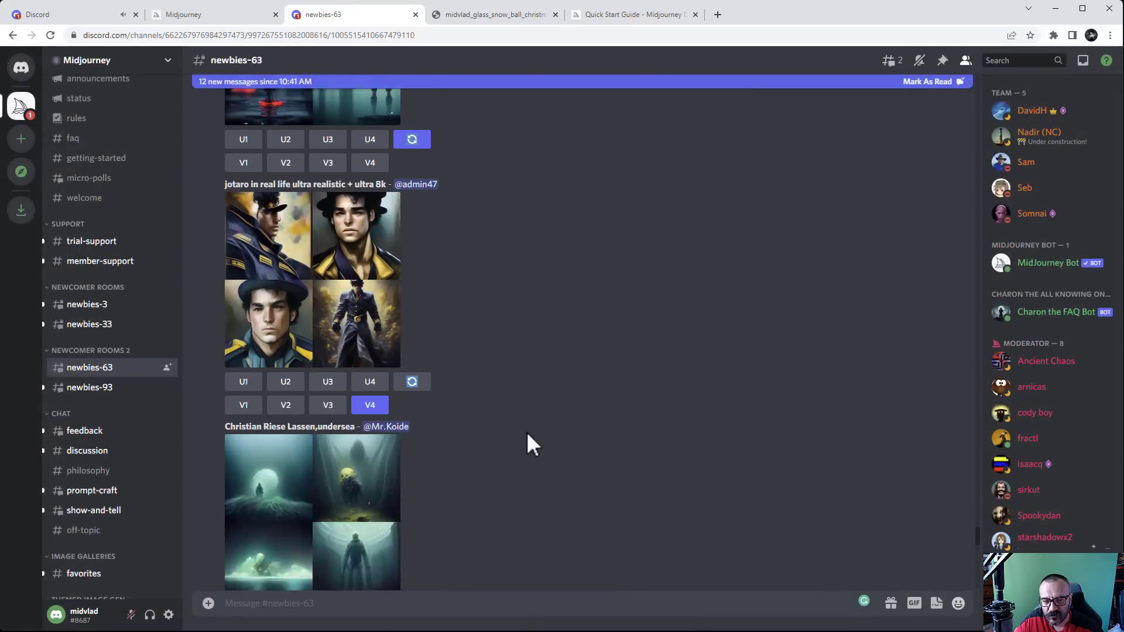
Preview the re-rolled snow ball grid and request a U2 upscale of its second globe
scroll(525, 430, down, 20)
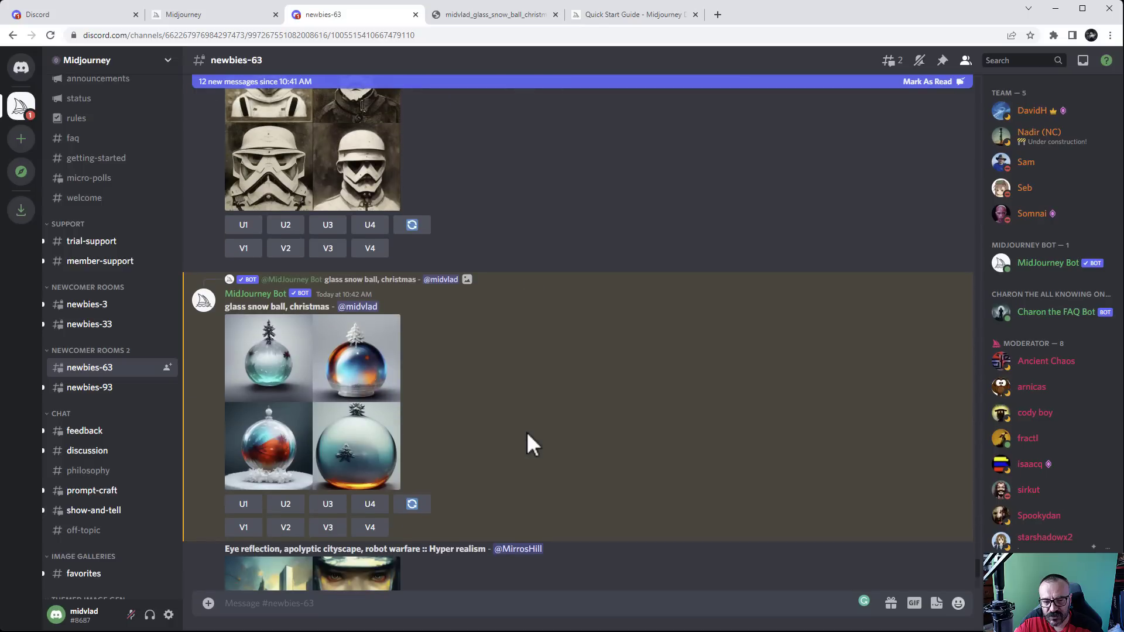
scroll(526, 431, down, 3)
scroll(483, 233, up, 2)
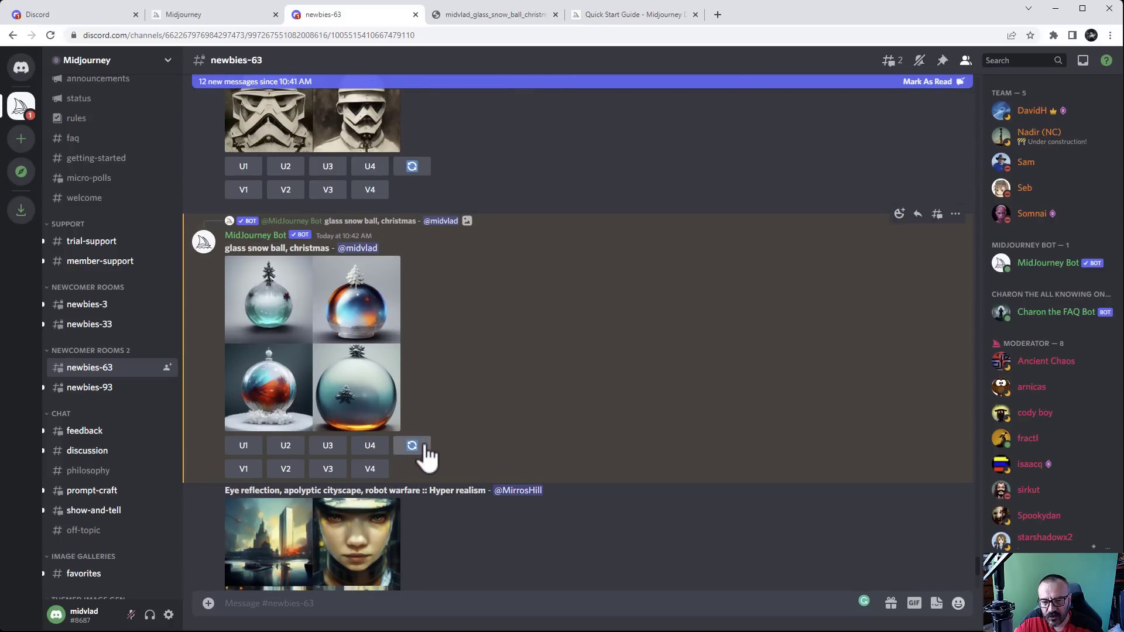
click(351, 362)
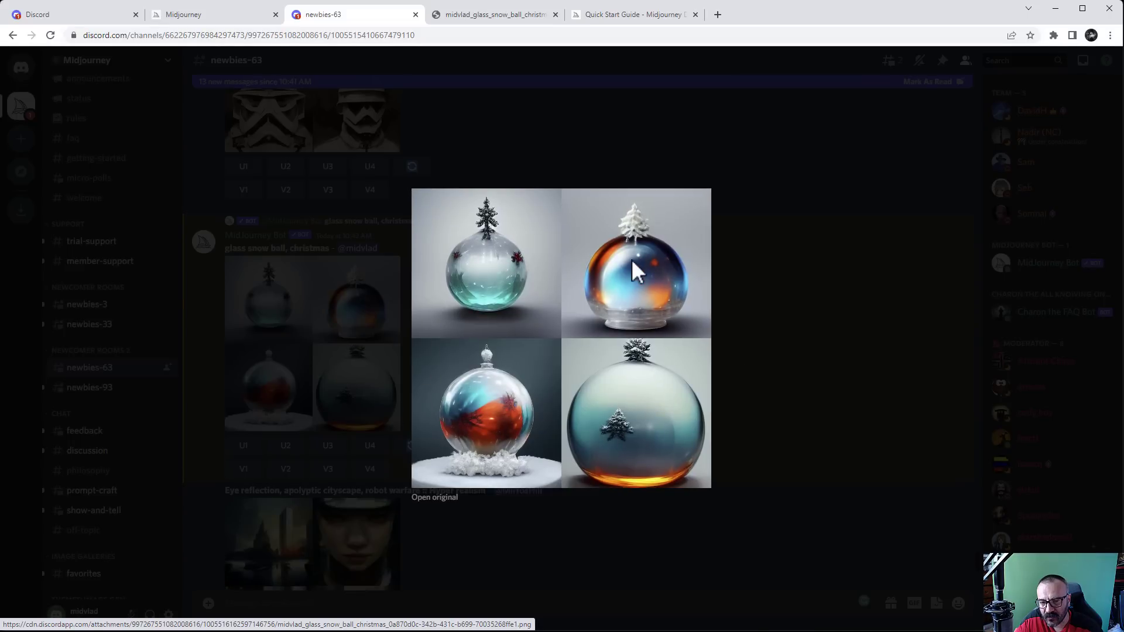
click(768, 326)
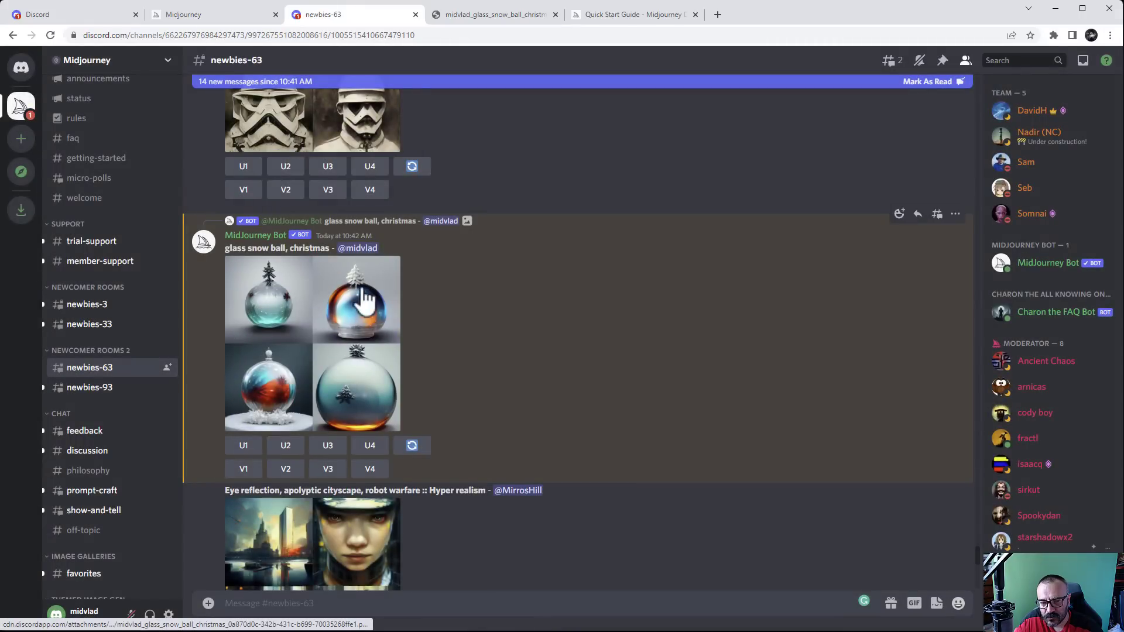
click(285, 448)
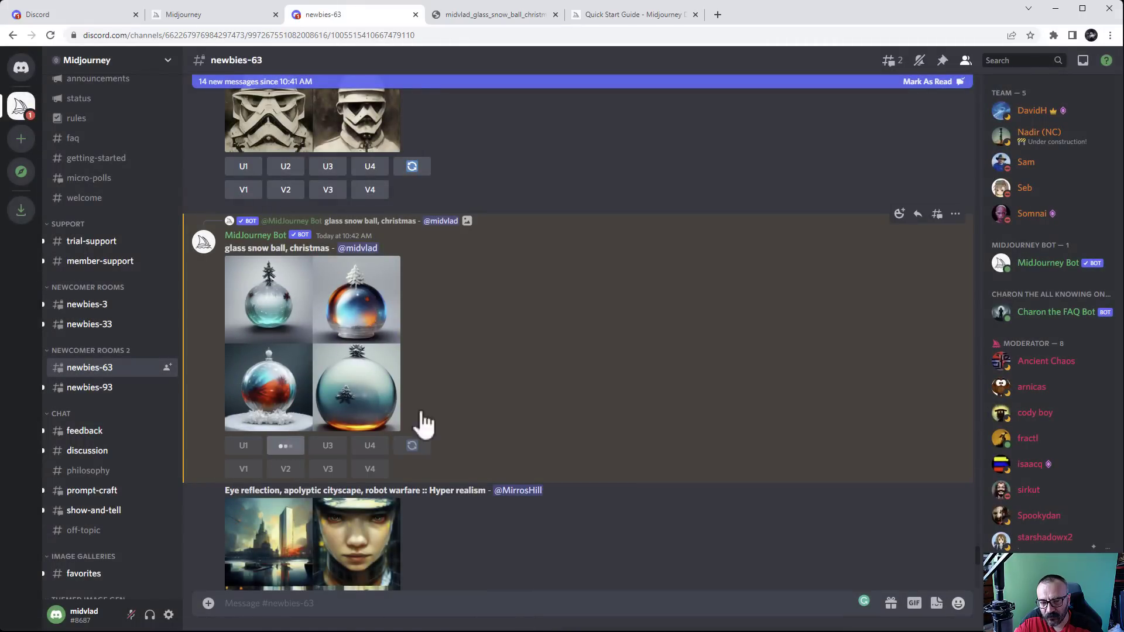
scroll(641, 346, down, 4)
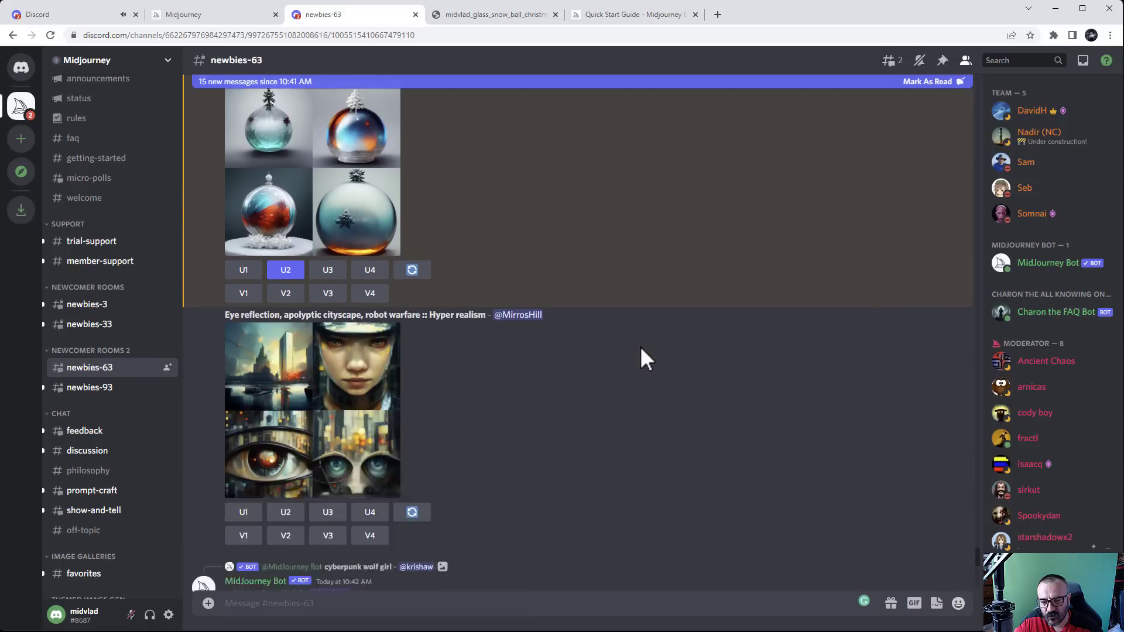
scroll(328, 369, down, 2)
scroll(331, 389, down, 10)
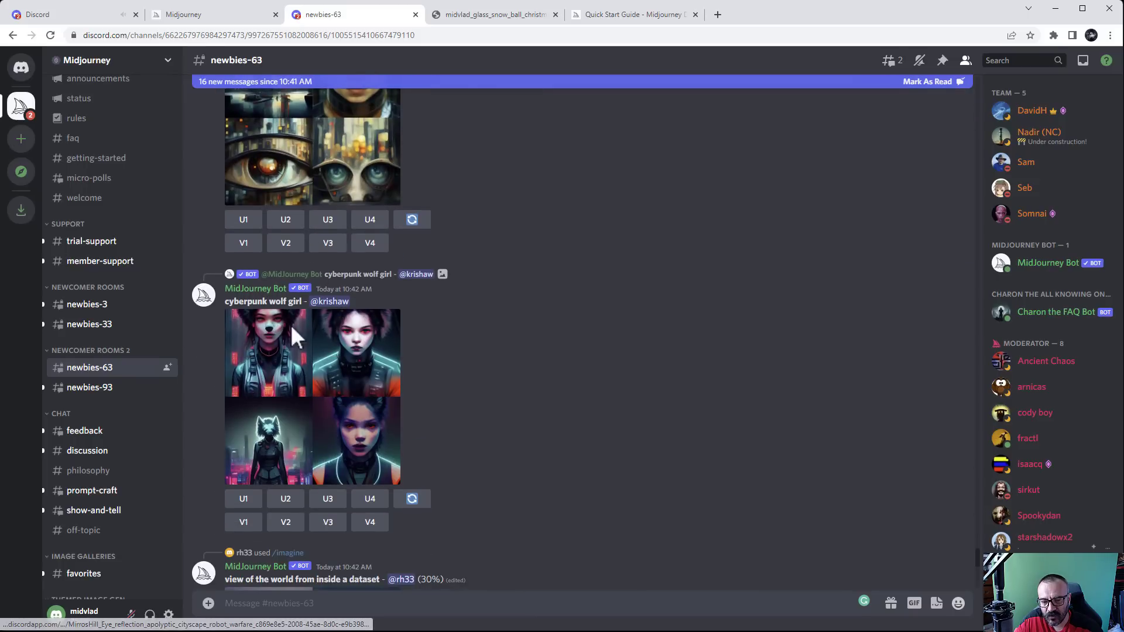
scroll(351, 340, down, 2)
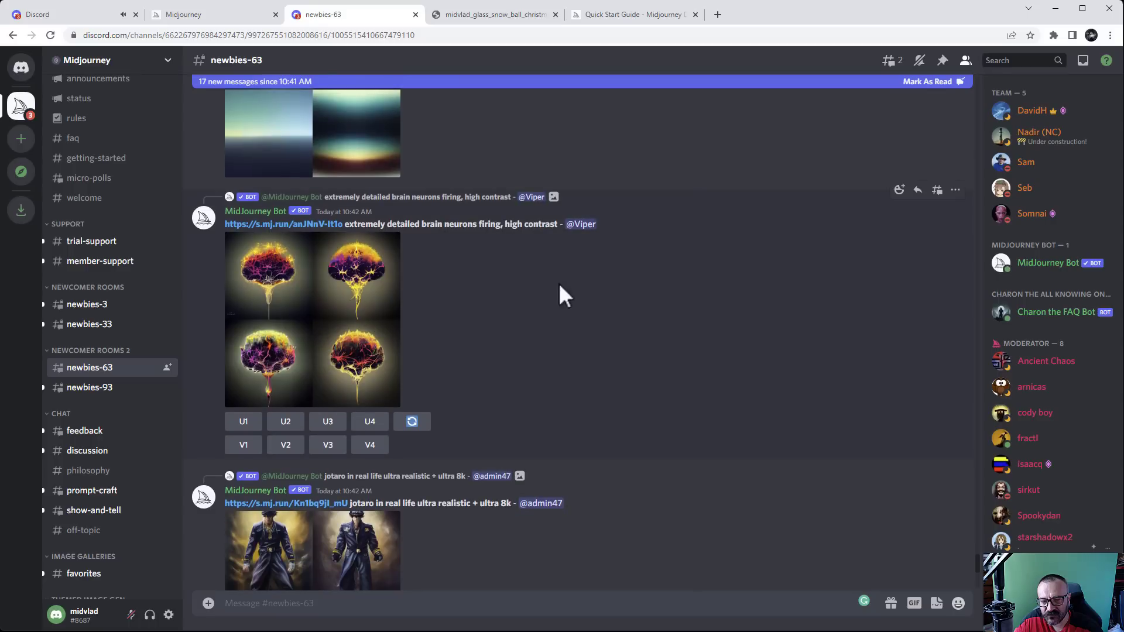
click(1082, 61)
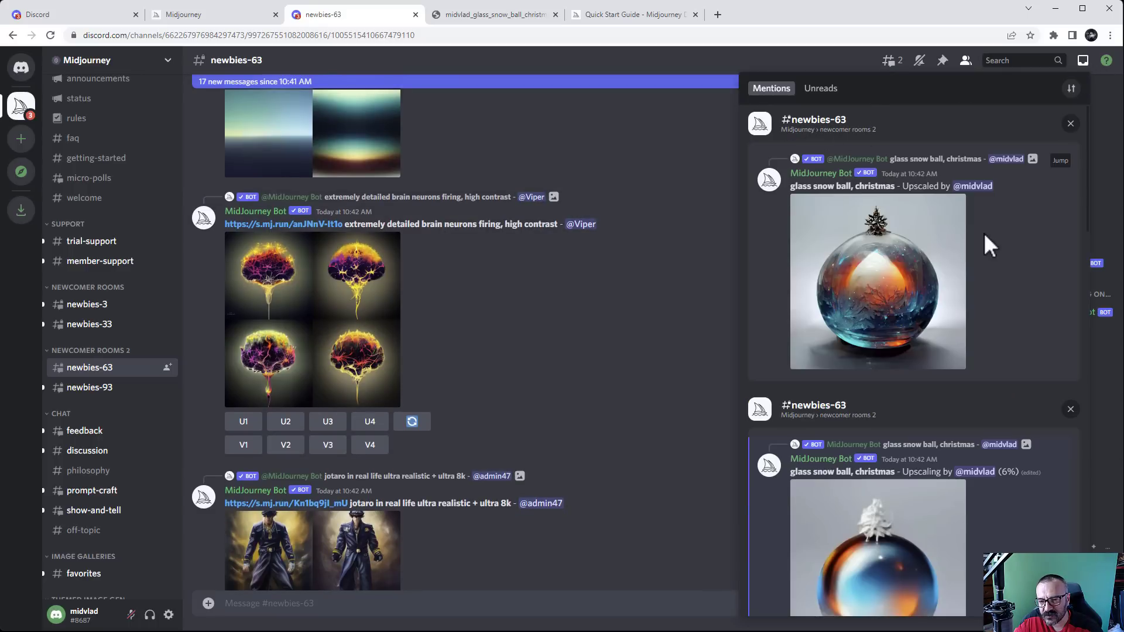
scroll(1002, 251, down, 7)
scroll(981, 272, down, 10)
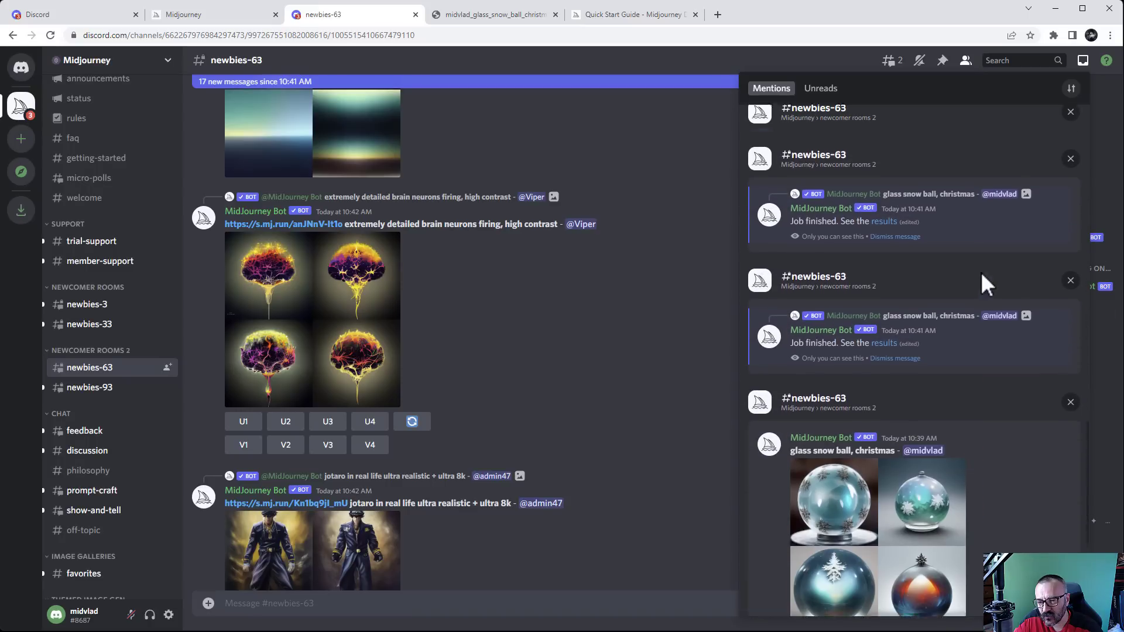
scroll(950, 375, down, 4)
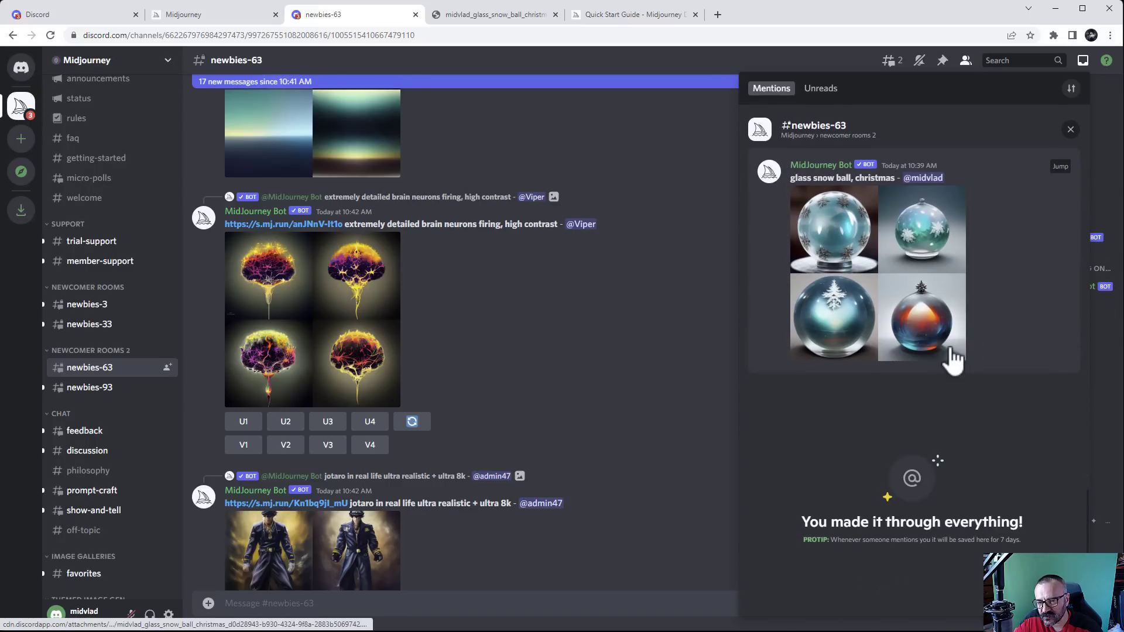
scroll(949, 351, up, 8)
scroll(949, 339, up, 3)
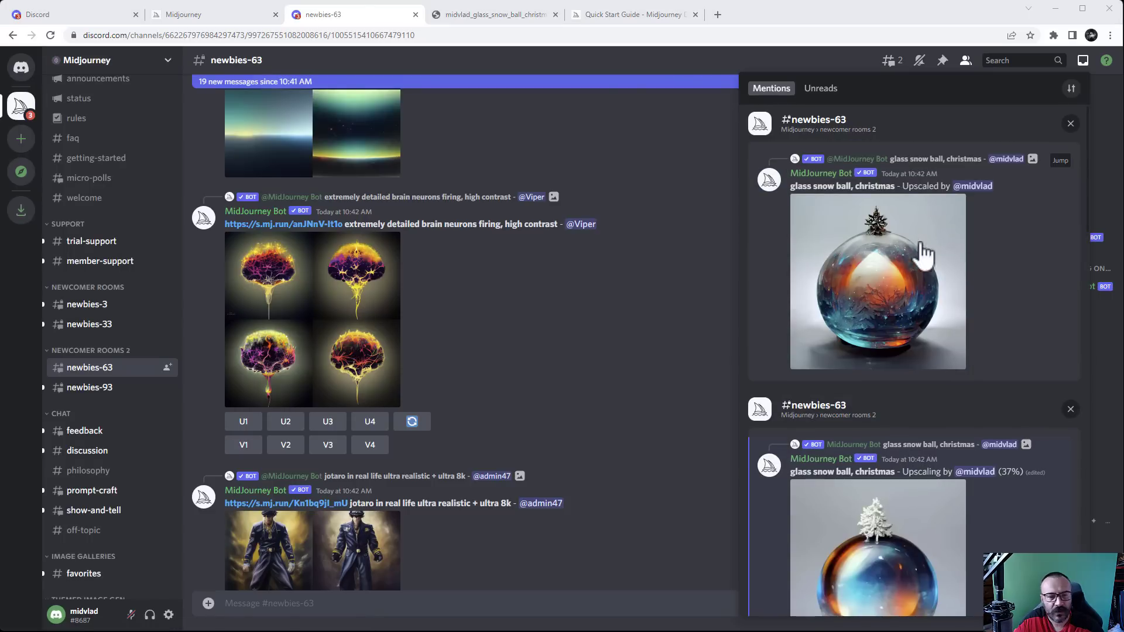
scroll(1001, 322, down, 3)
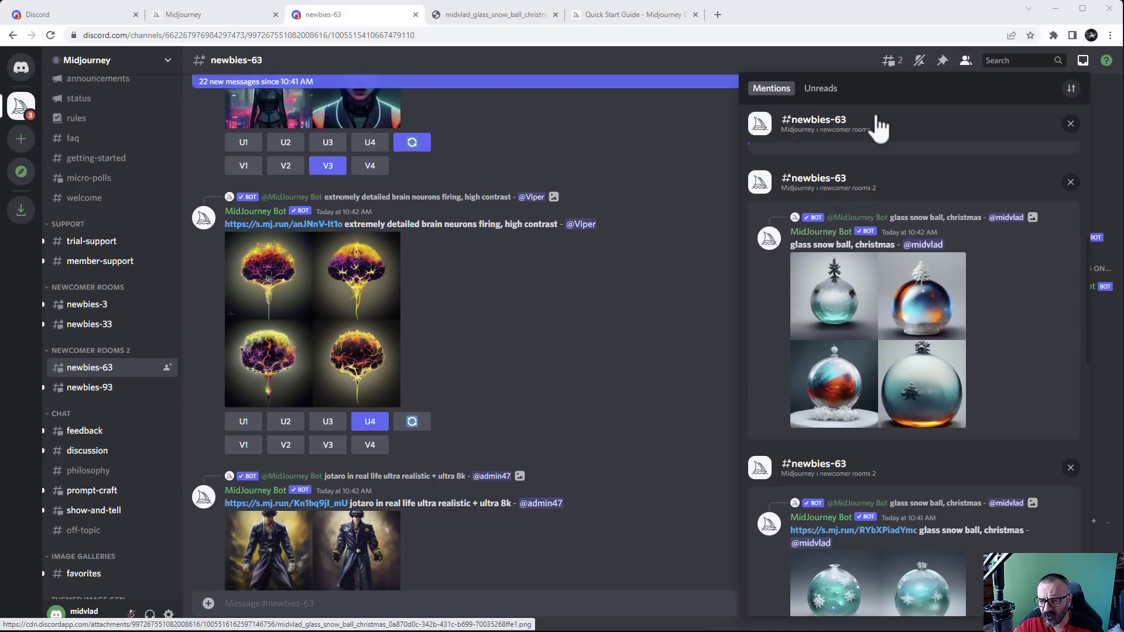
scroll(1008, 322, down, 2)
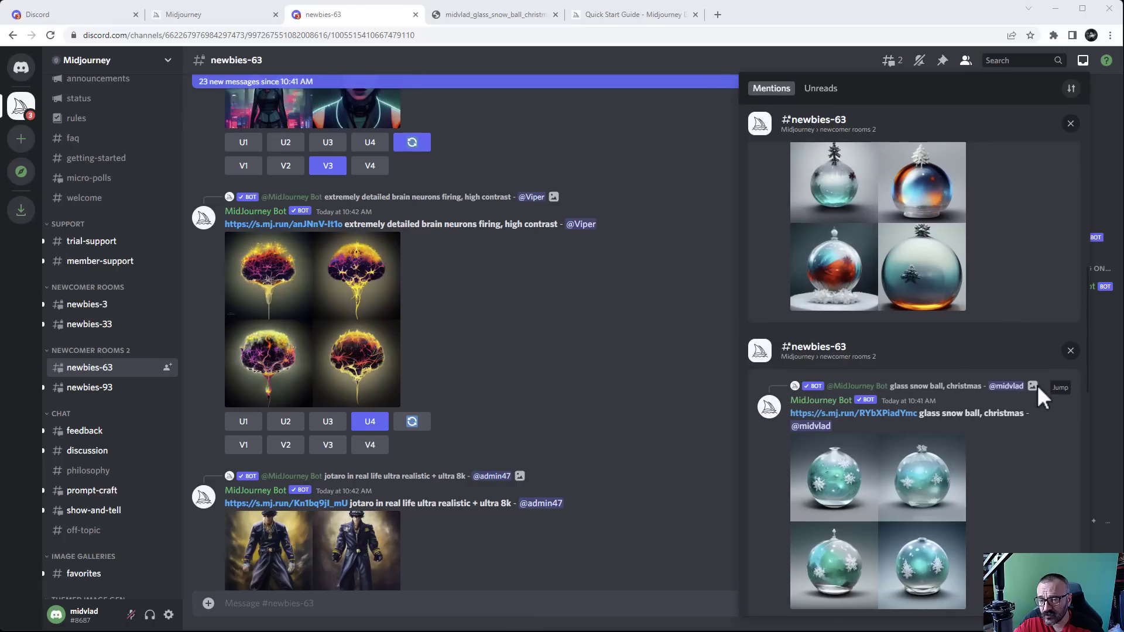
scroll(1001, 255, up, 3)
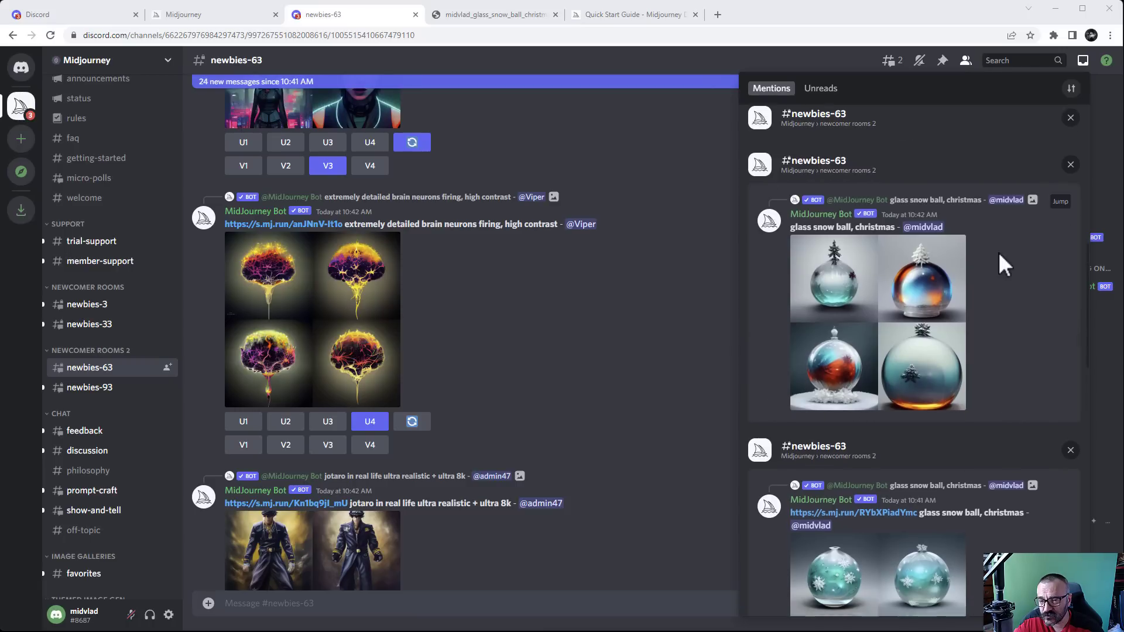
click(1059, 229)
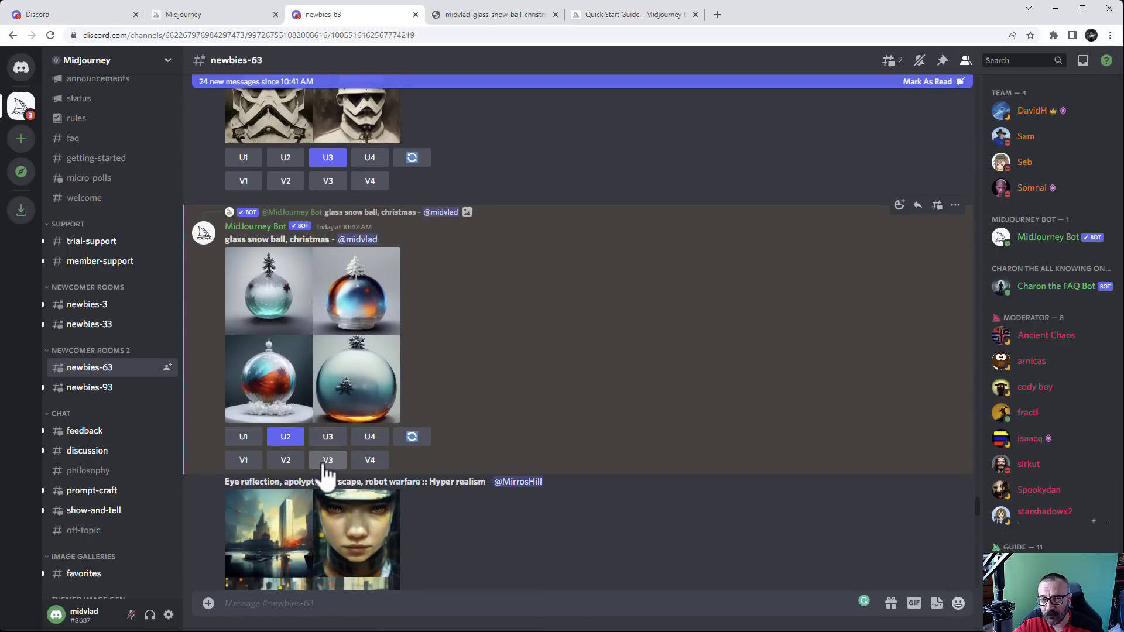
Sign in to the Midjourney website with Discord and authorize the MidJourney Bot
click(188, 17)
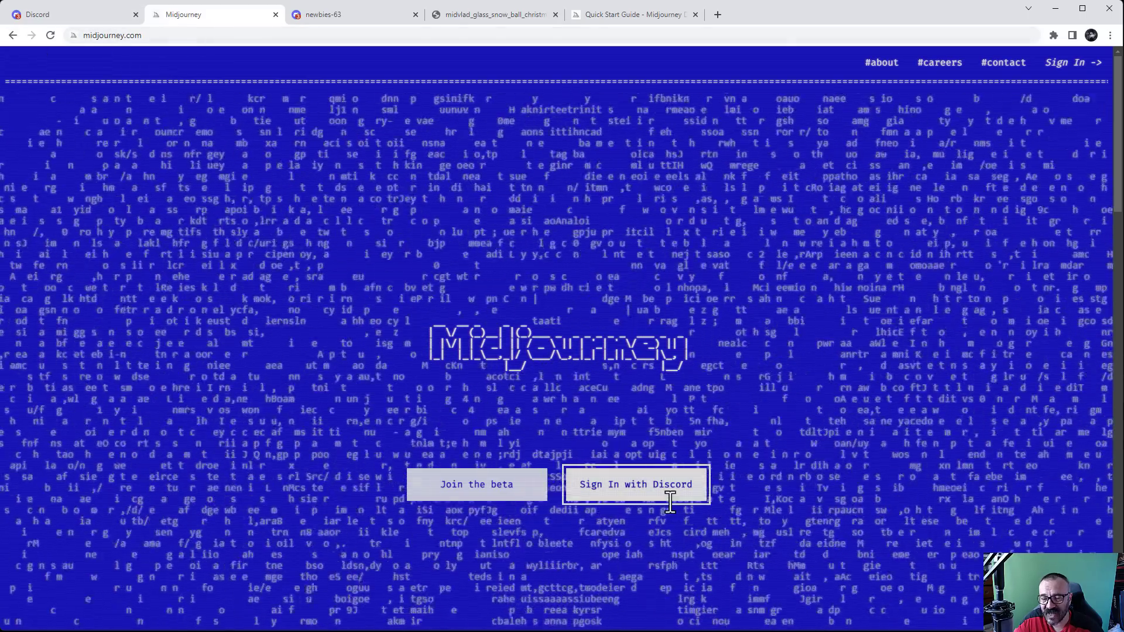
click(654, 506)
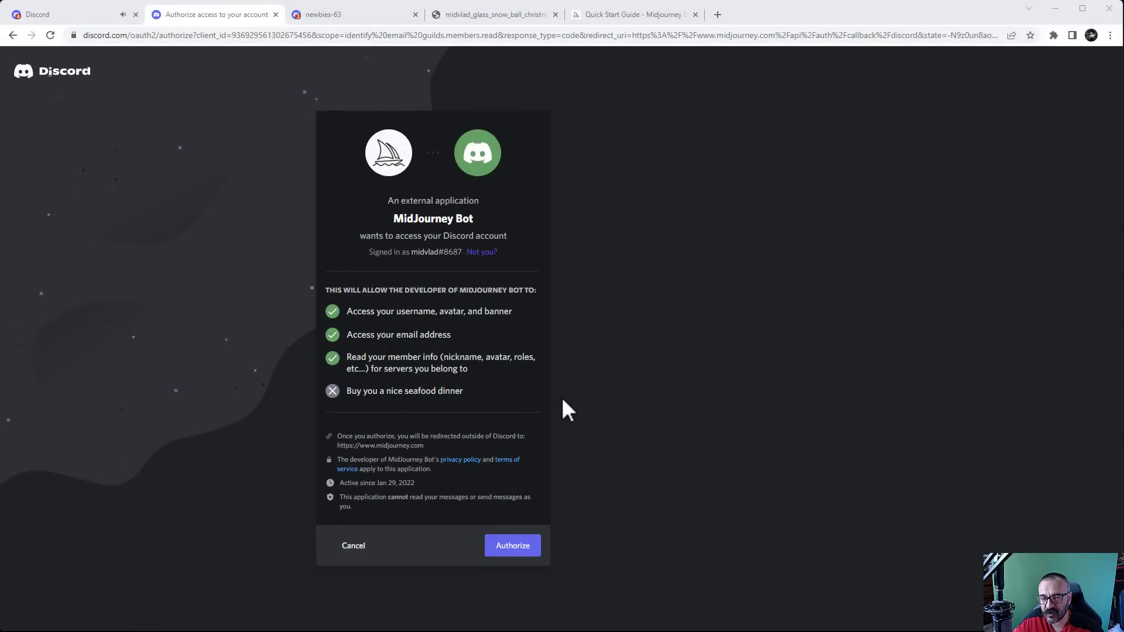
click(507, 556)
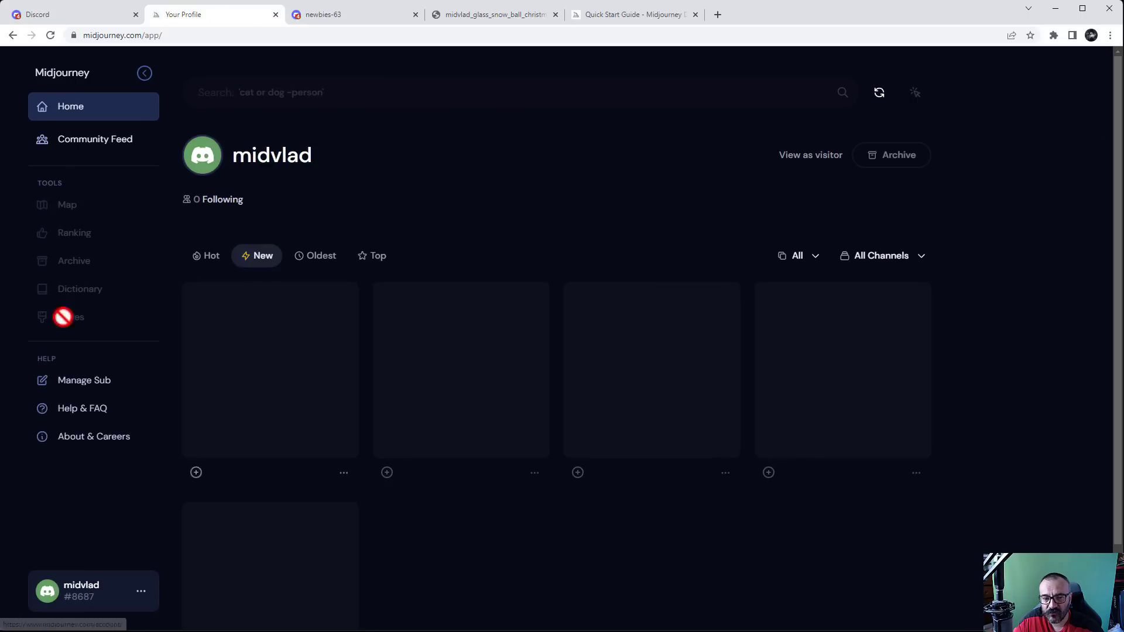
Copy the prompt of the upscaled snow globe image and close the image viewer
scroll(422, 196, down, 2)
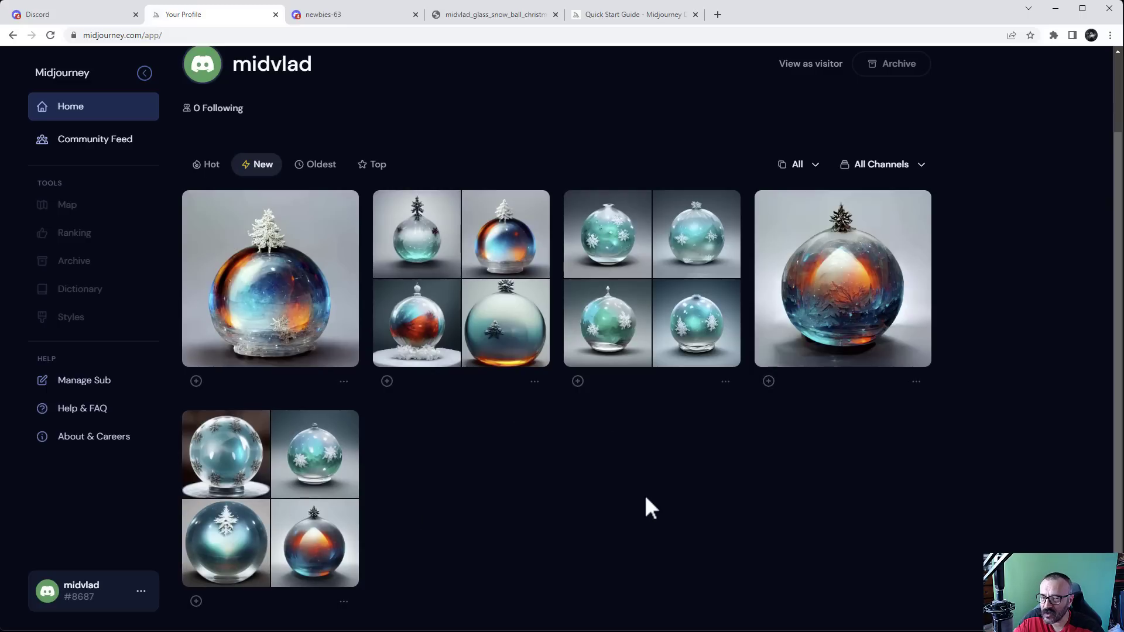
click(872, 308)
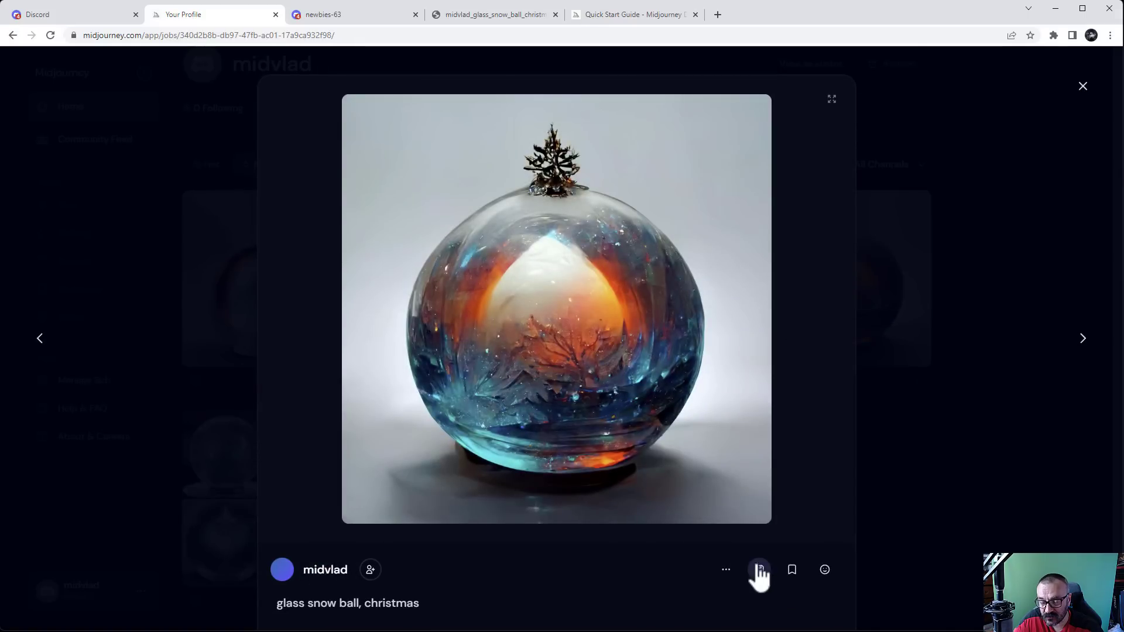
click(726, 571)
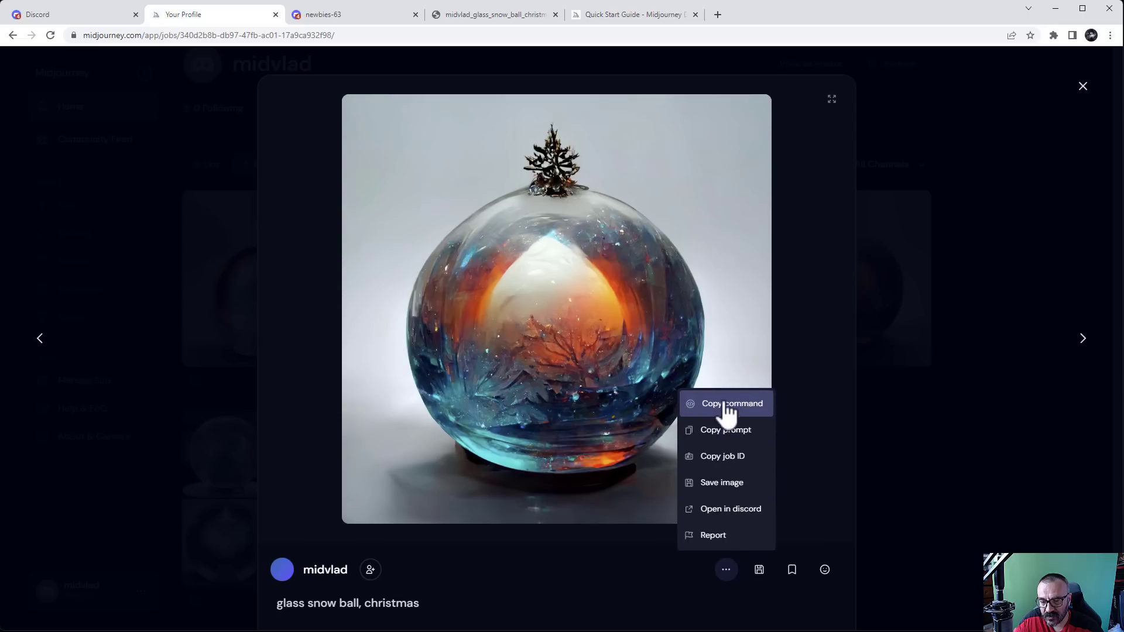
click(730, 433)
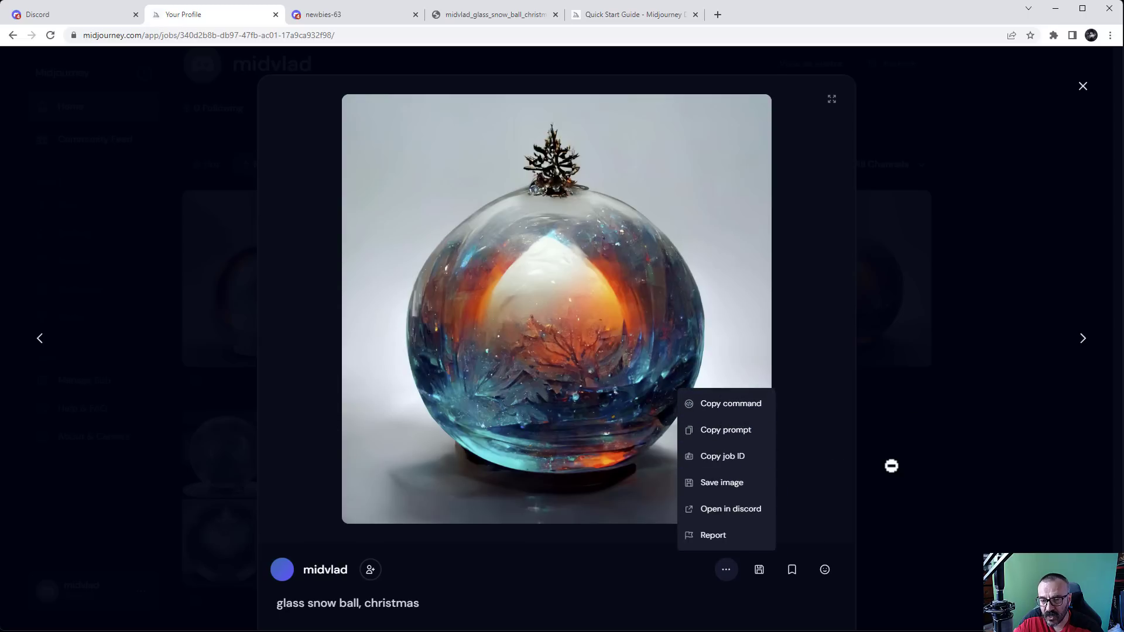
click(890, 464)
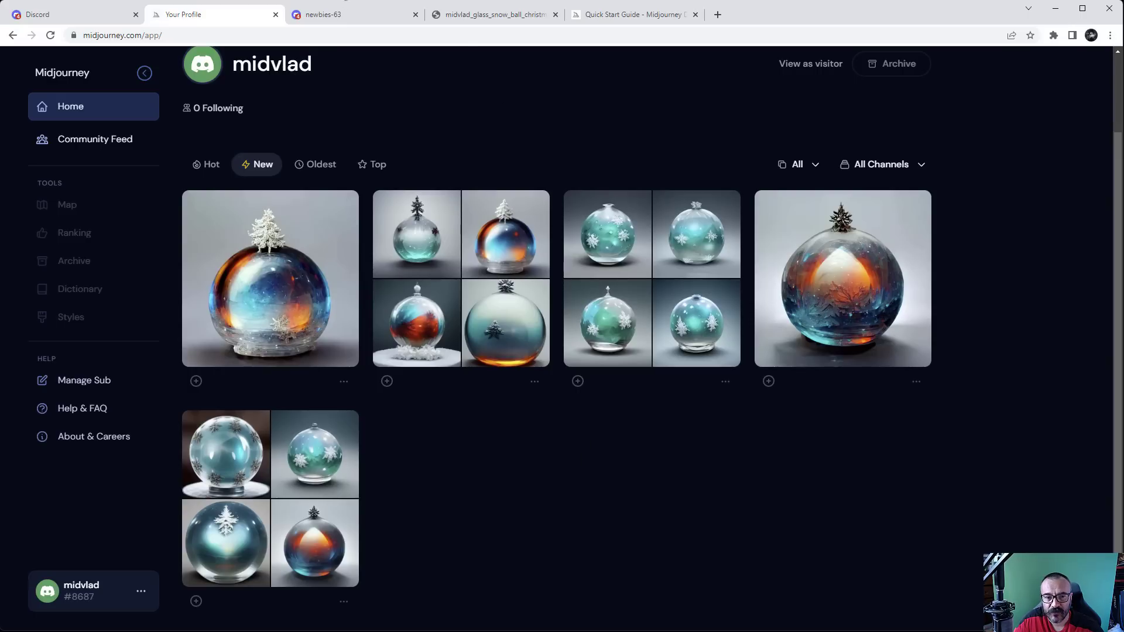
Select the 'cyberpunk wolf girl' prompt text in the newbies-63 channel
click(338, 16)
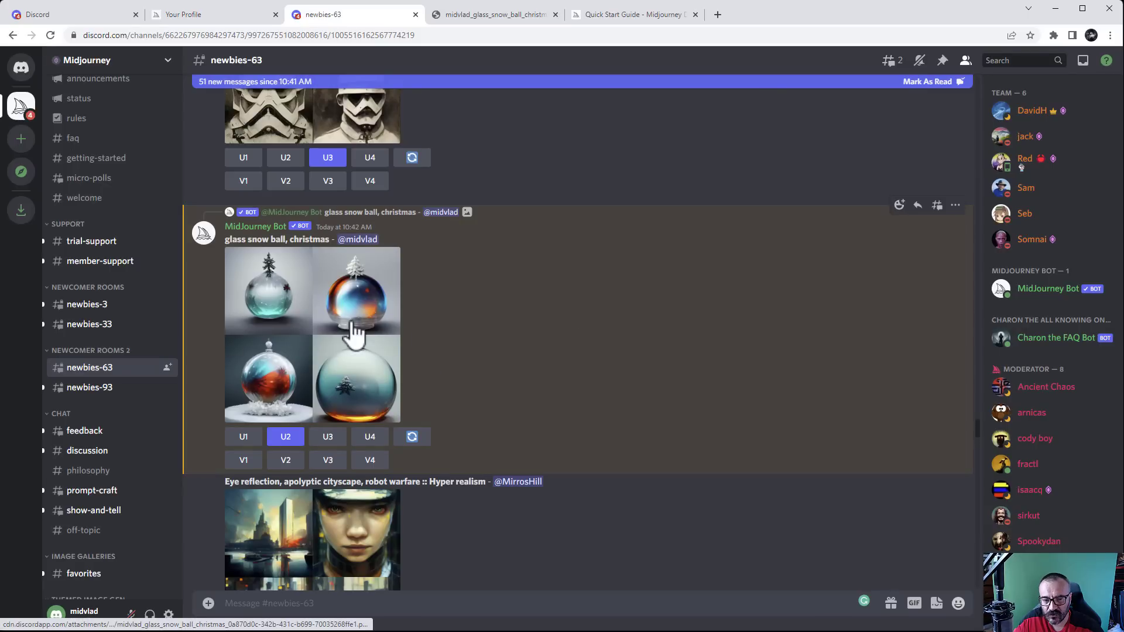
scroll(539, 321, down, 10)
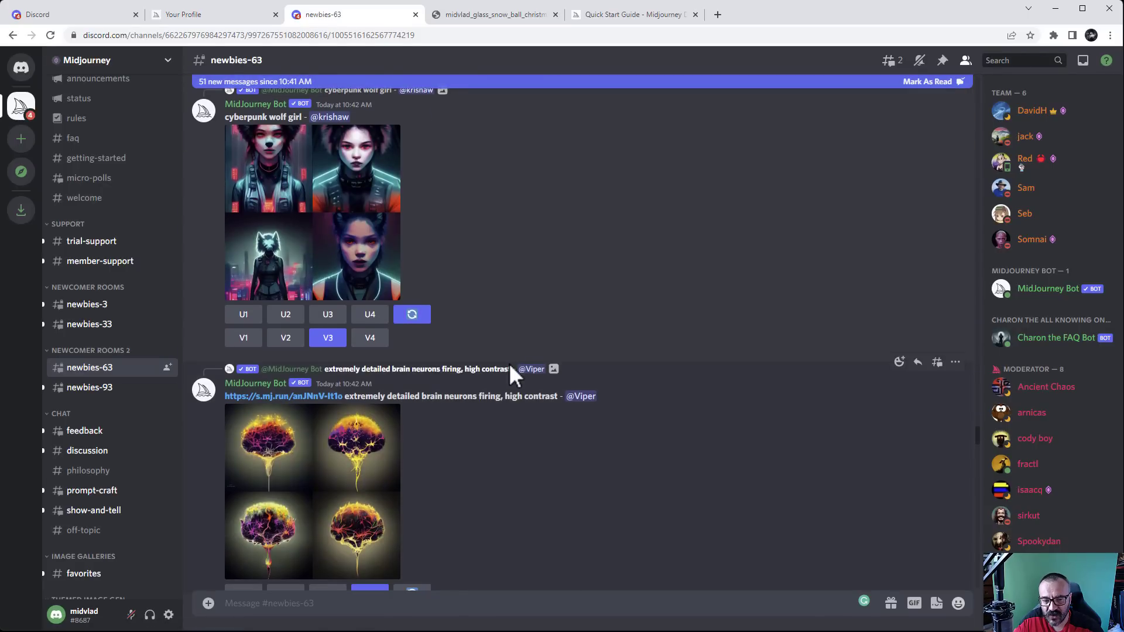
scroll(477, 286, up, 3)
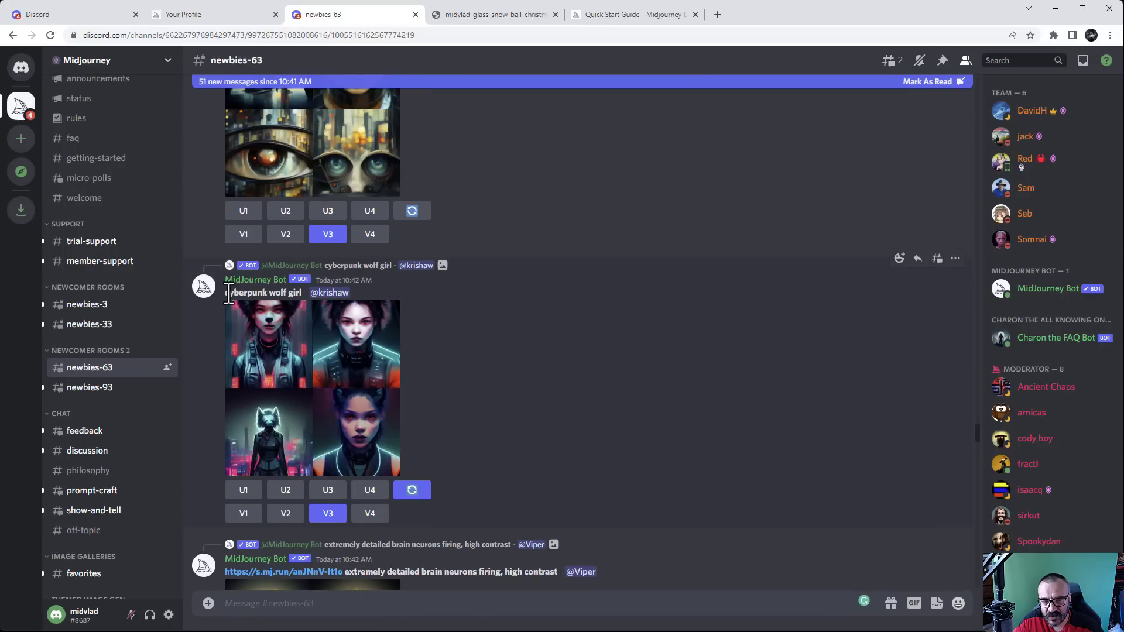
drag(228, 293, 302, 294)
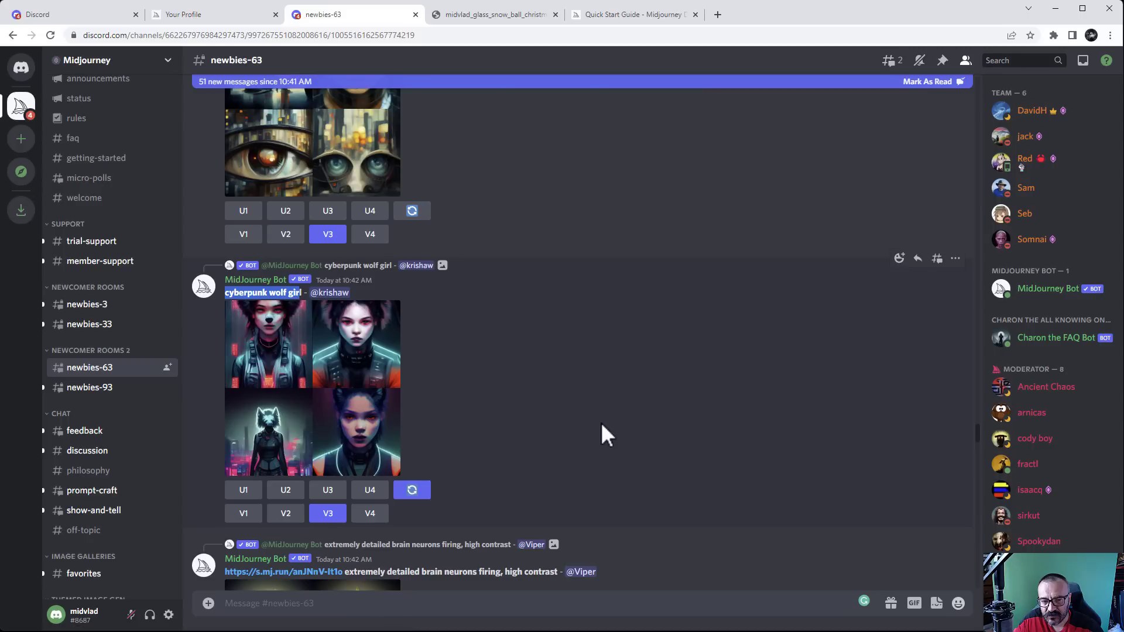
click(601, 423)
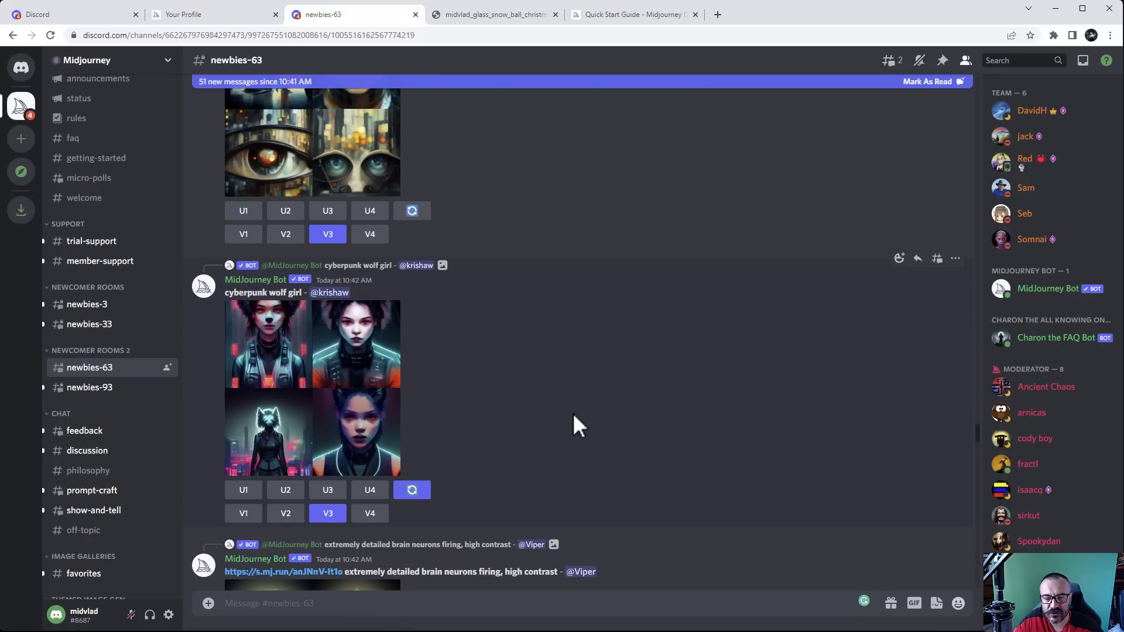
scroll(573, 412, up, 20)
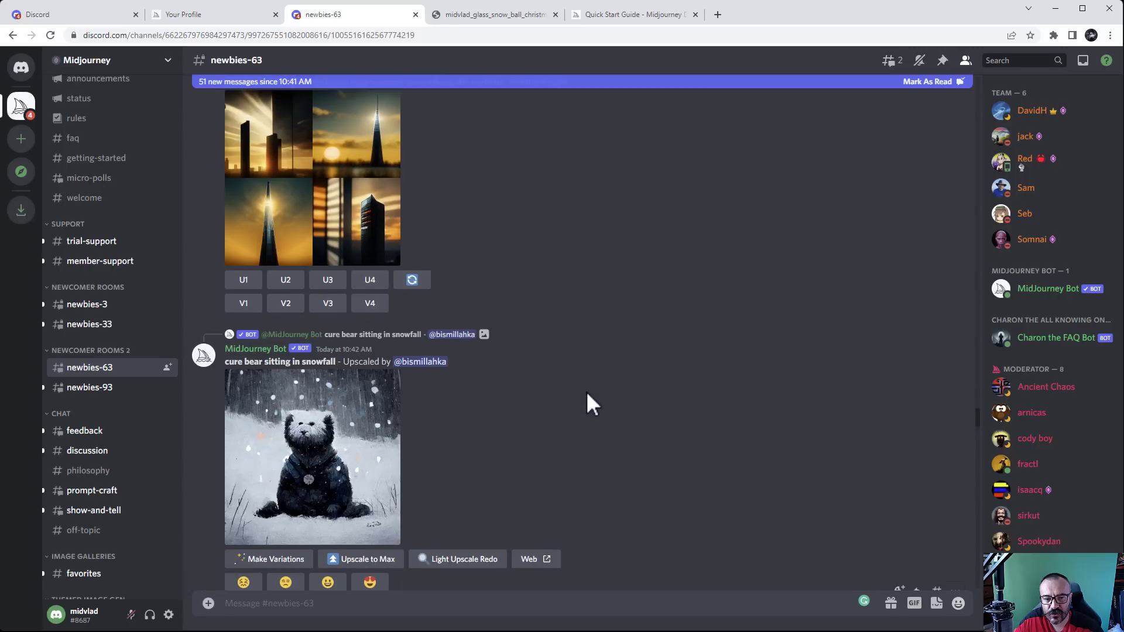
scroll(587, 401, down, 12)
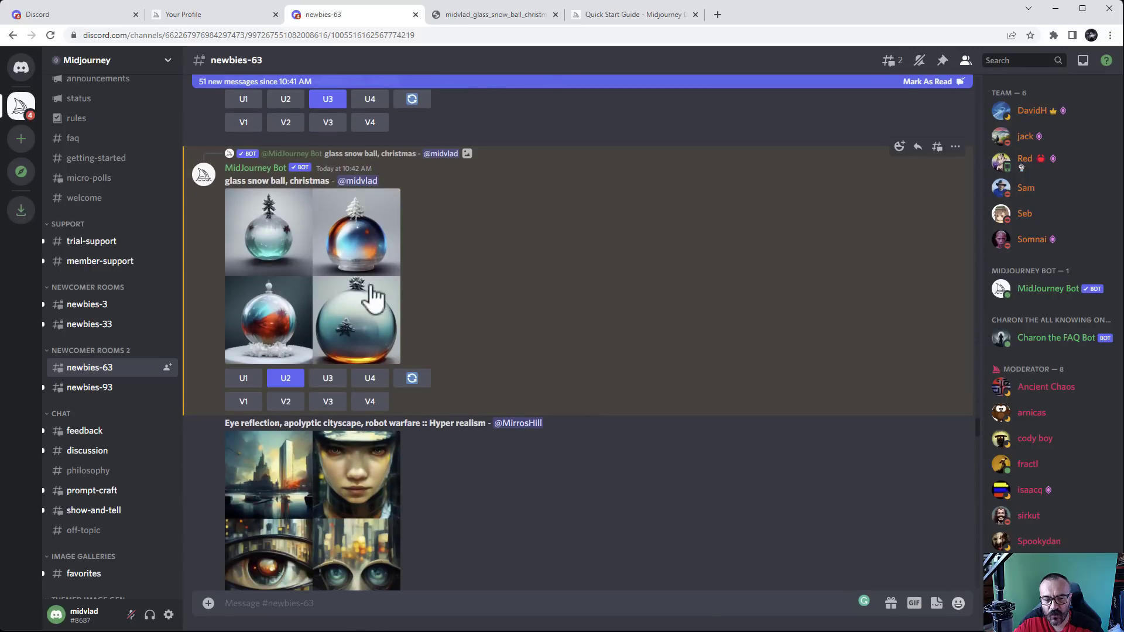
click(334, 281)
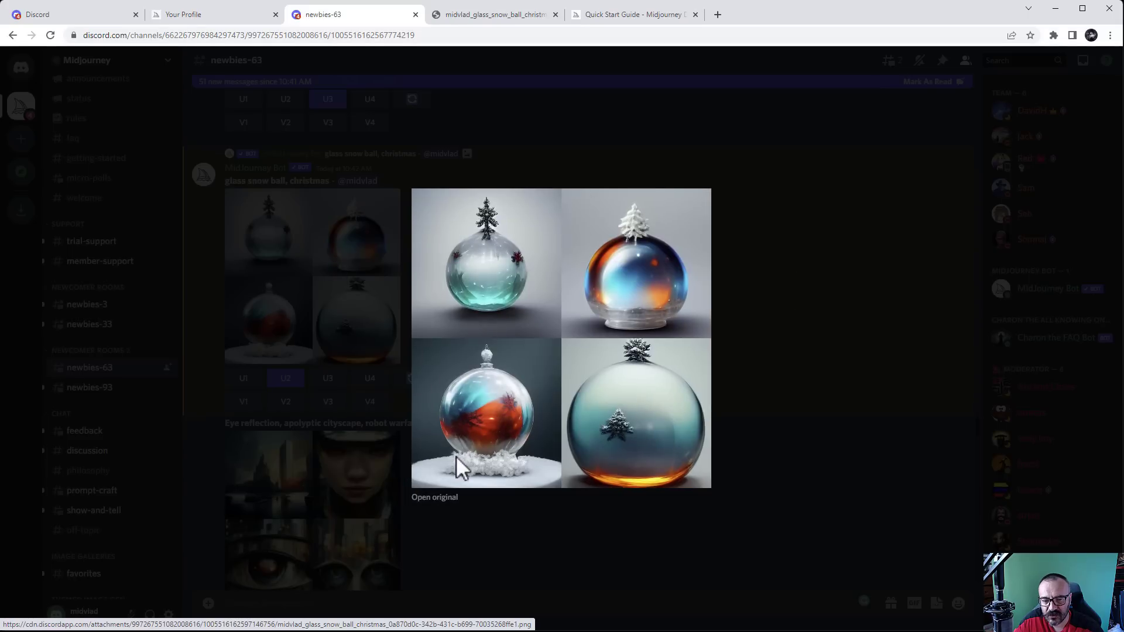
click(424, 498)
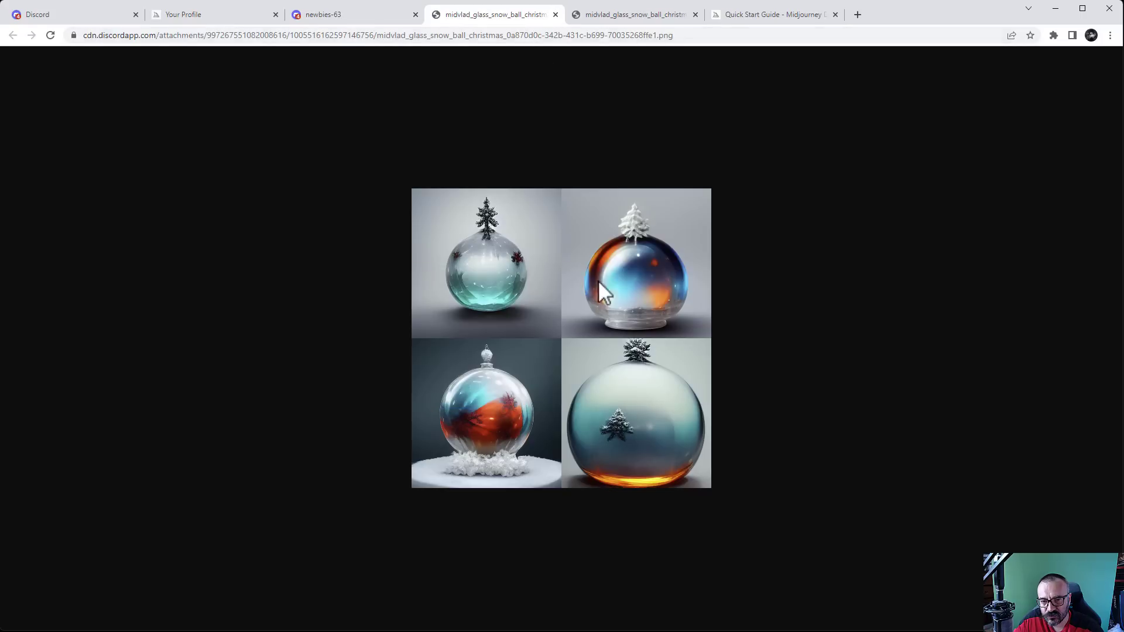
right_click(549, 267)
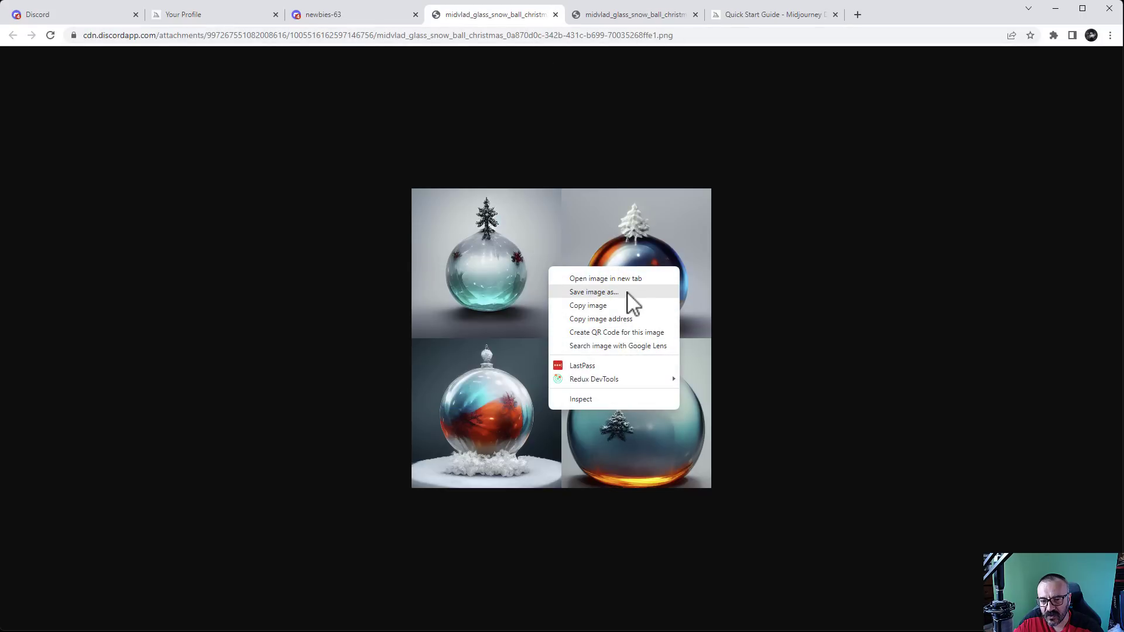
click(555, 14)
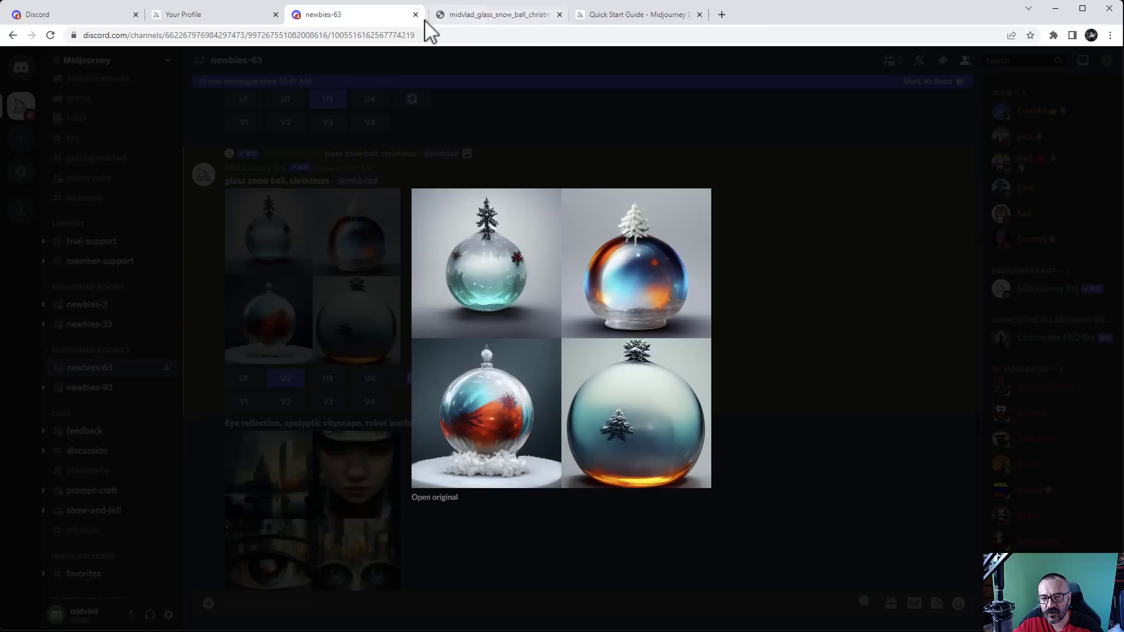
click(799, 326)
scroll(574, 305, down, 4)
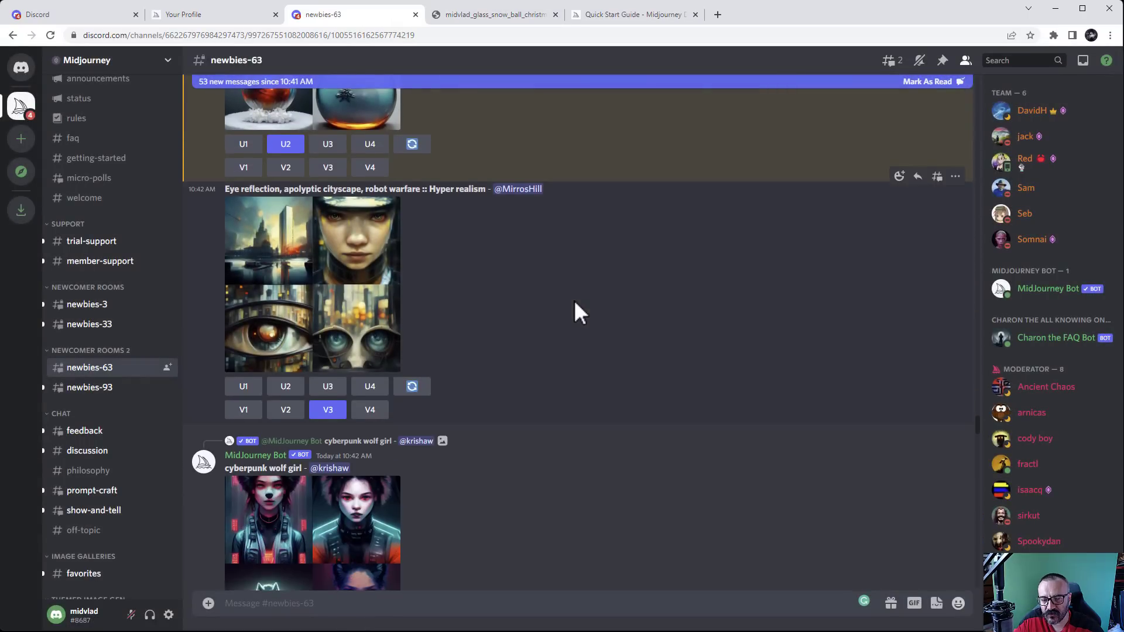
scroll(575, 303, down, 15)
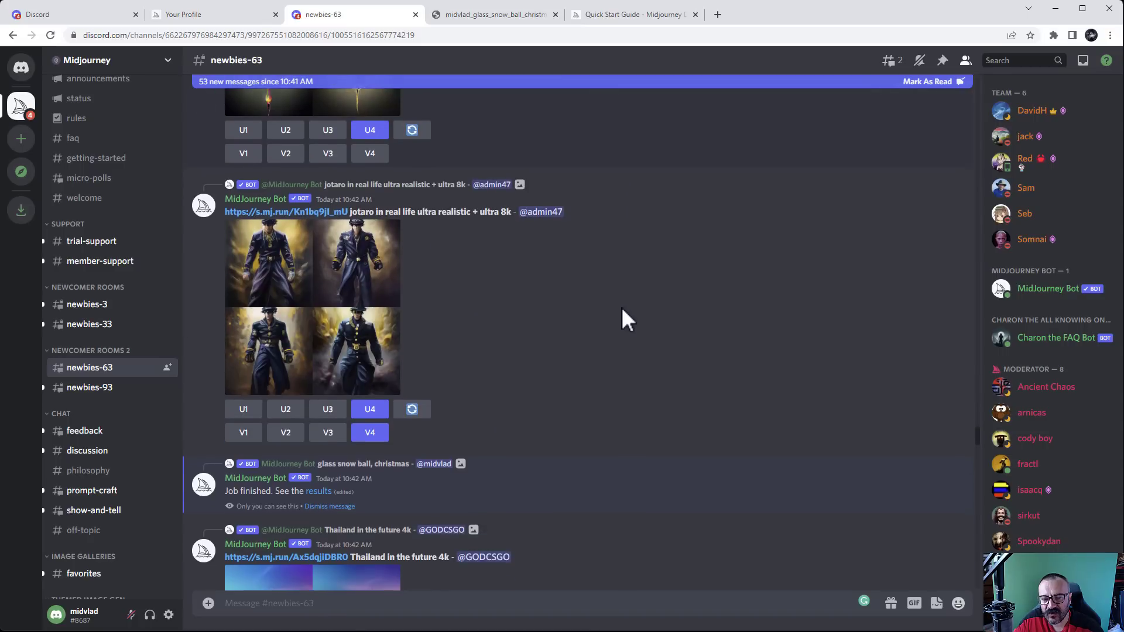
scroll(509, 314, down, 4)
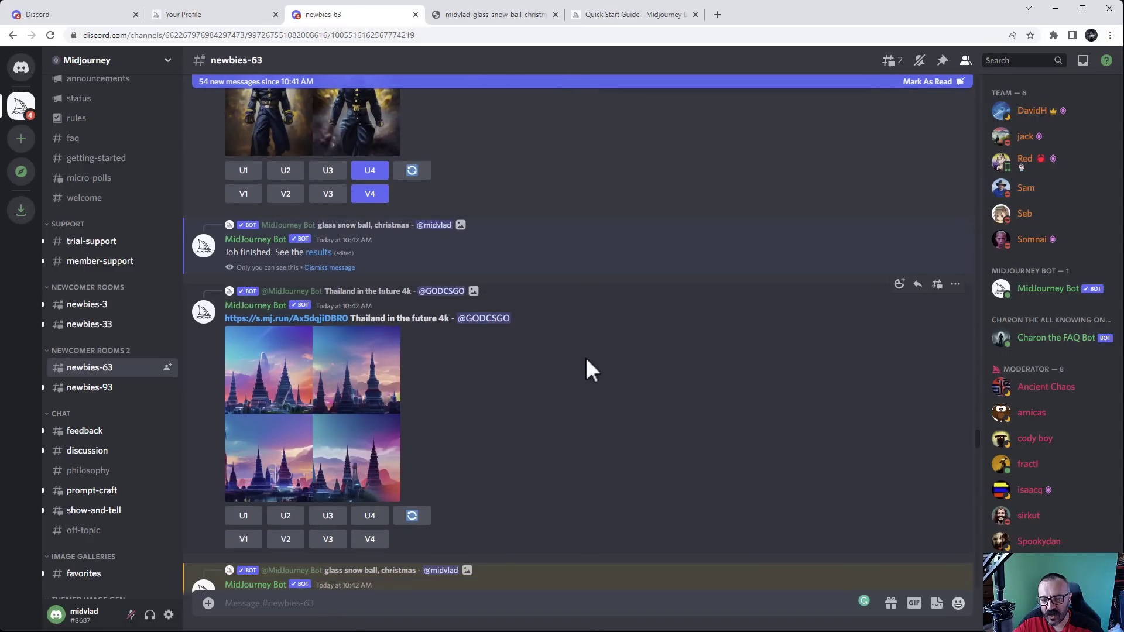
scroll(585, 357, down, 6)
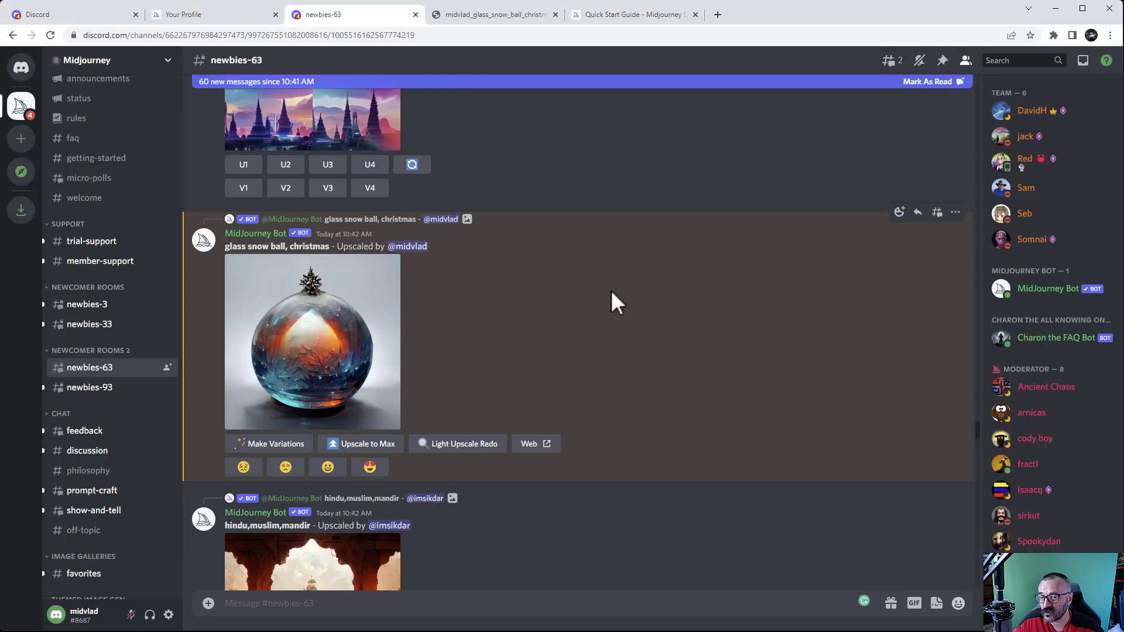
scroll(574, 354, down, 4)
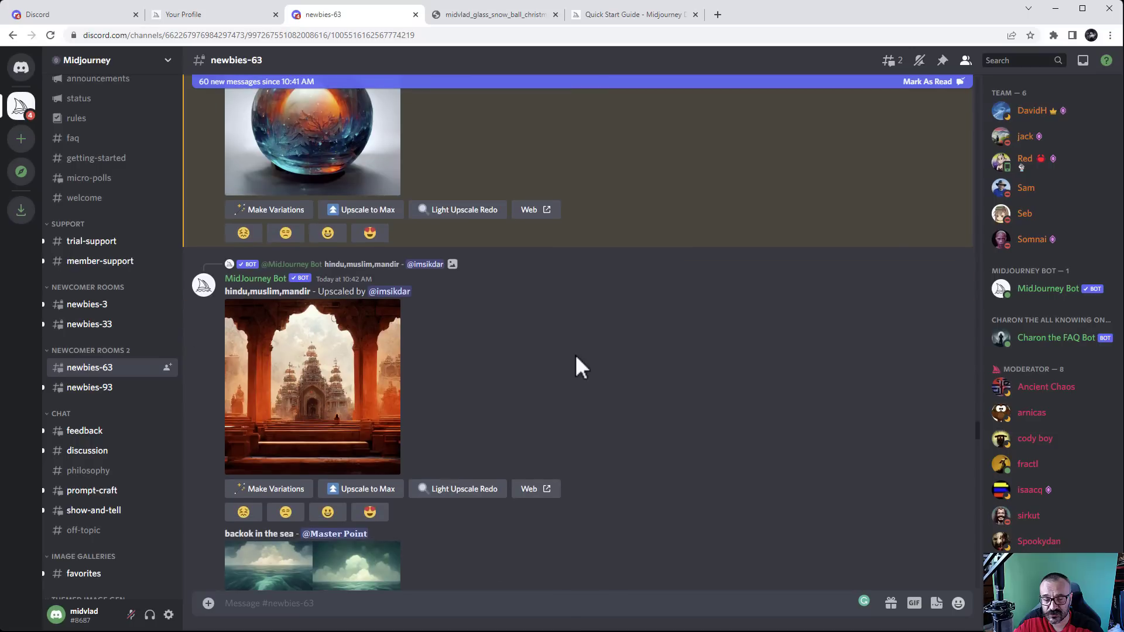
scroll(580, 352, down, 6)
scroll(578, 328, up, 4)
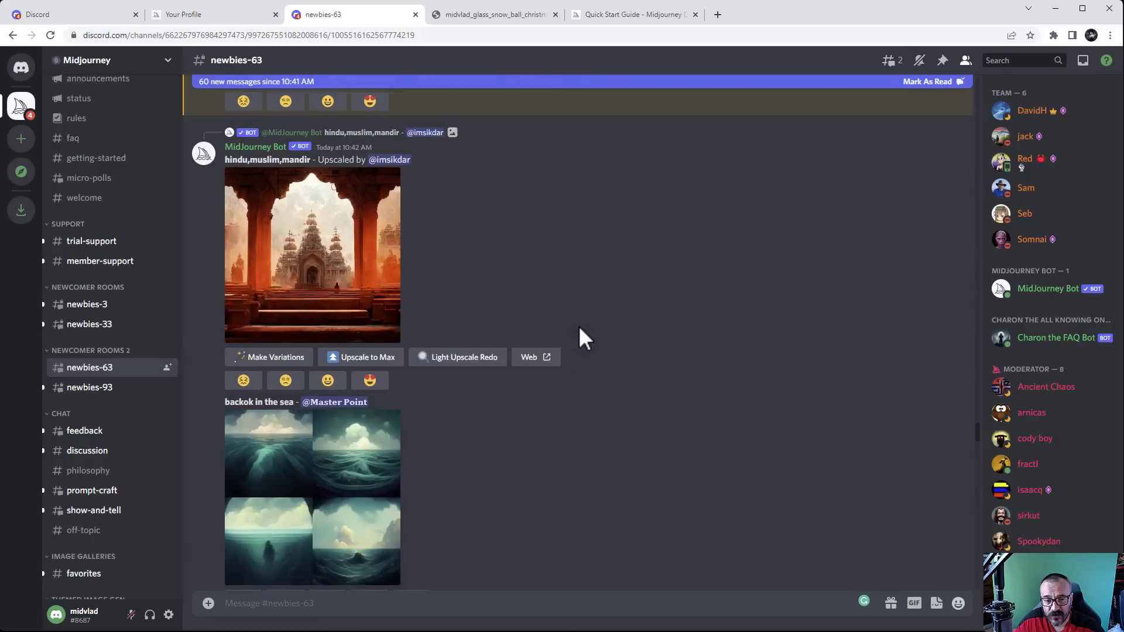
scroll(450, 258, up, 6)
scroll(444, 352, down, 3)
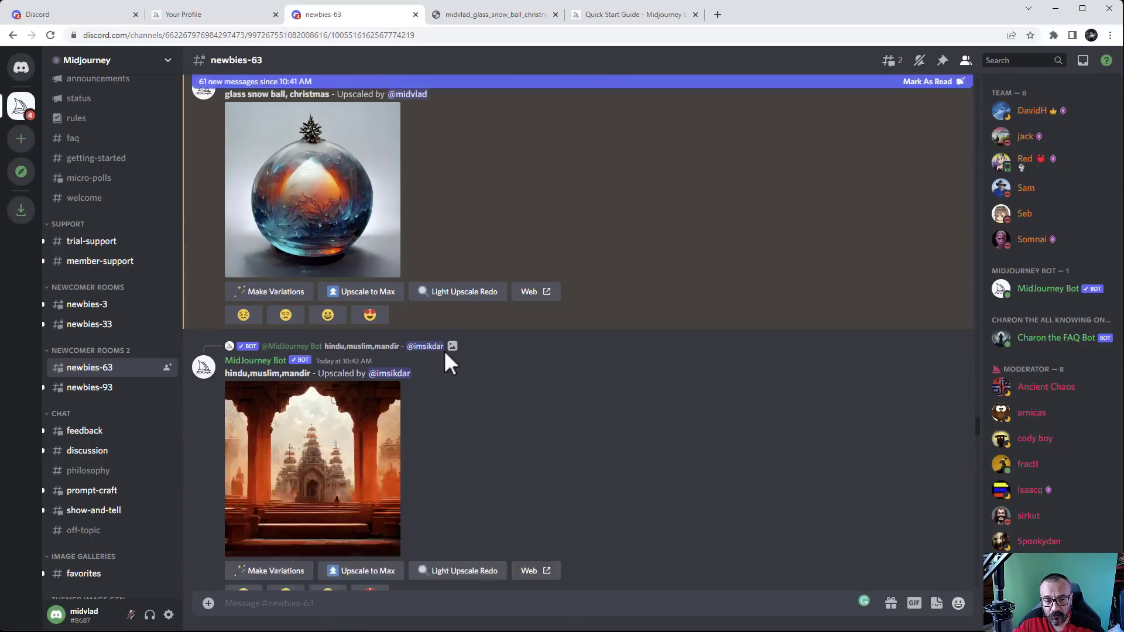
scroll(444, 350, down, 5)
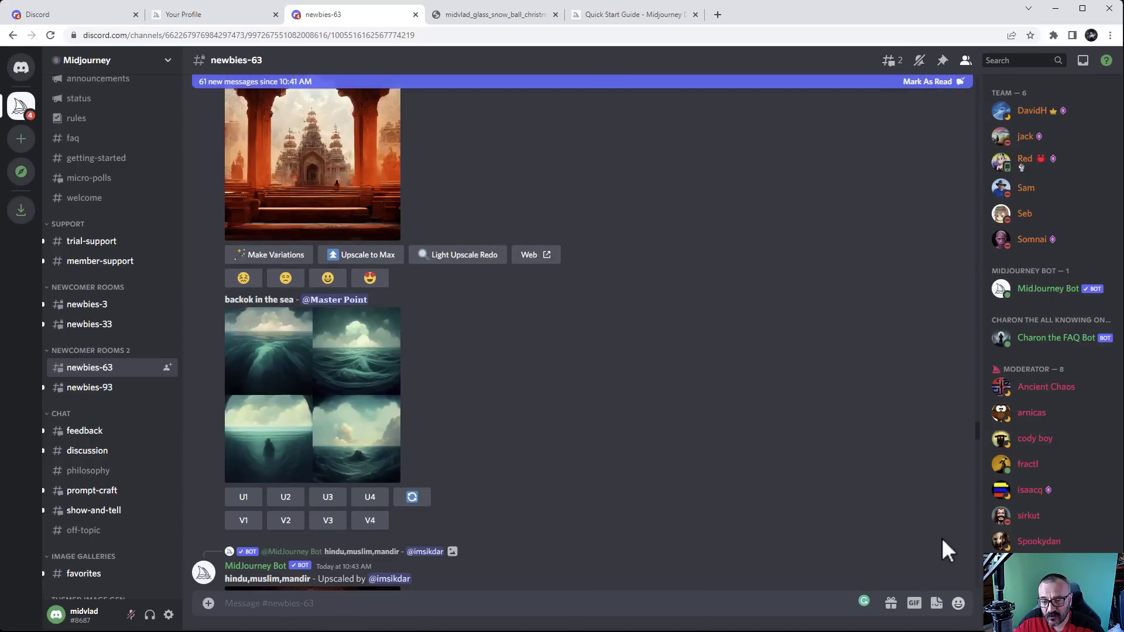
click(943, 82)
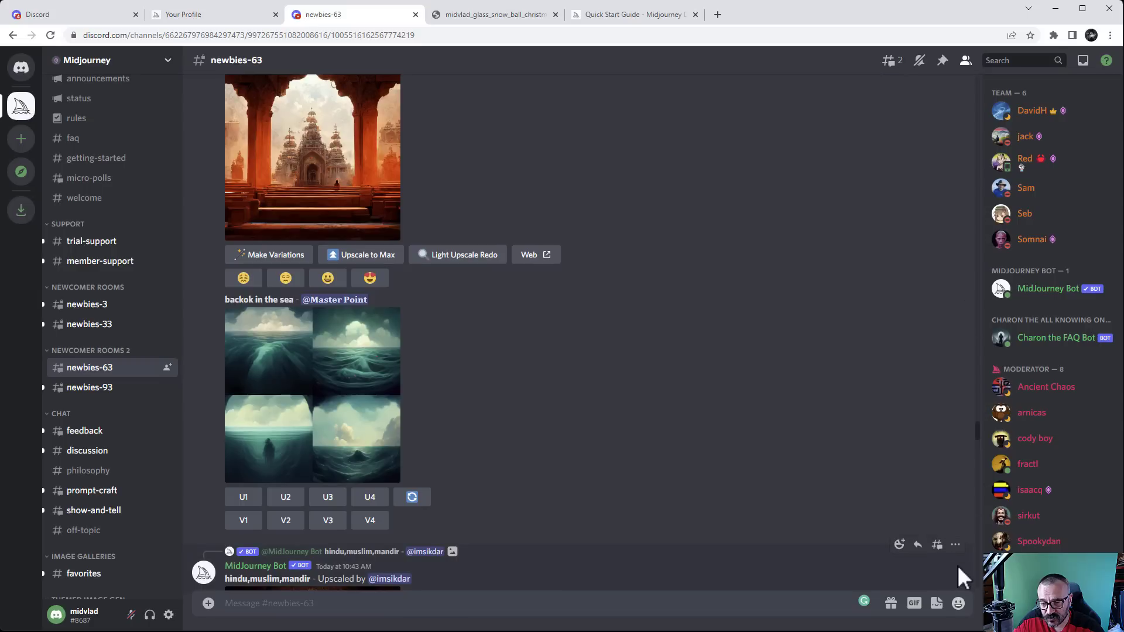
scroll(830, 564, down, 5)
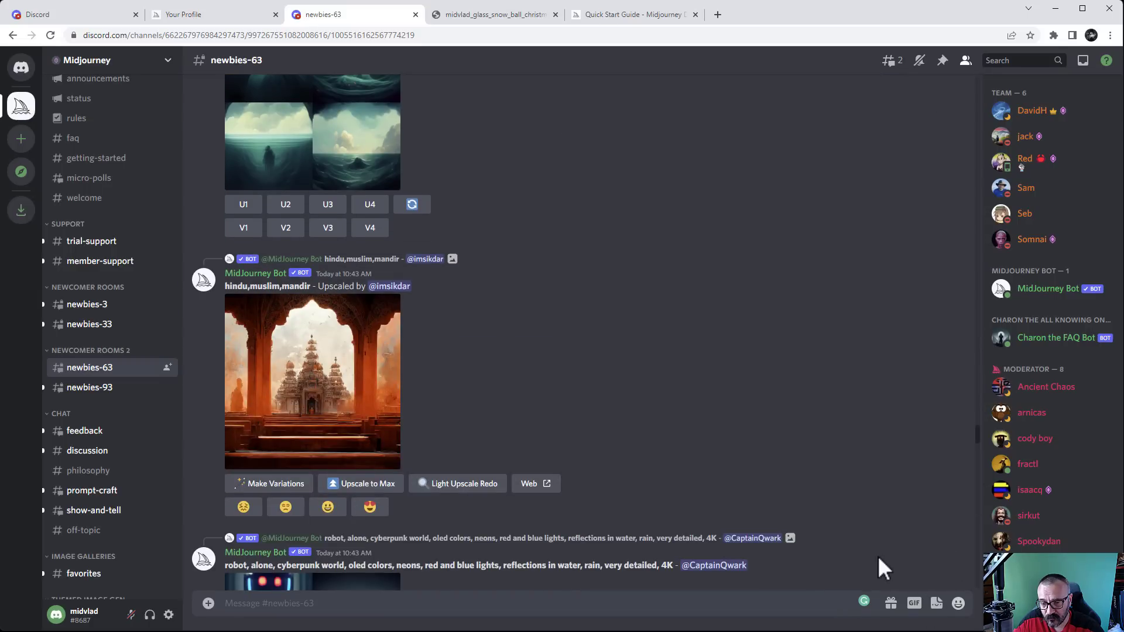
scroll(878, 558, down, 8)
drag(979, 436, 990, 583)
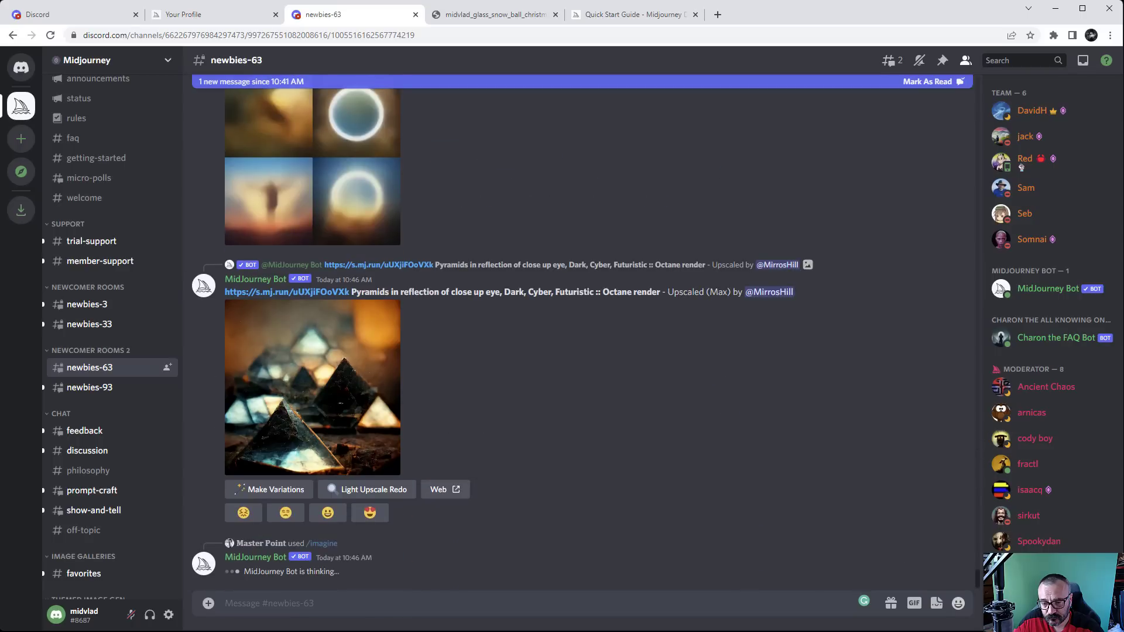
Send an /imagine command with the prompt 'forest with happy clouds. Bob Ross'
click(424, 603)
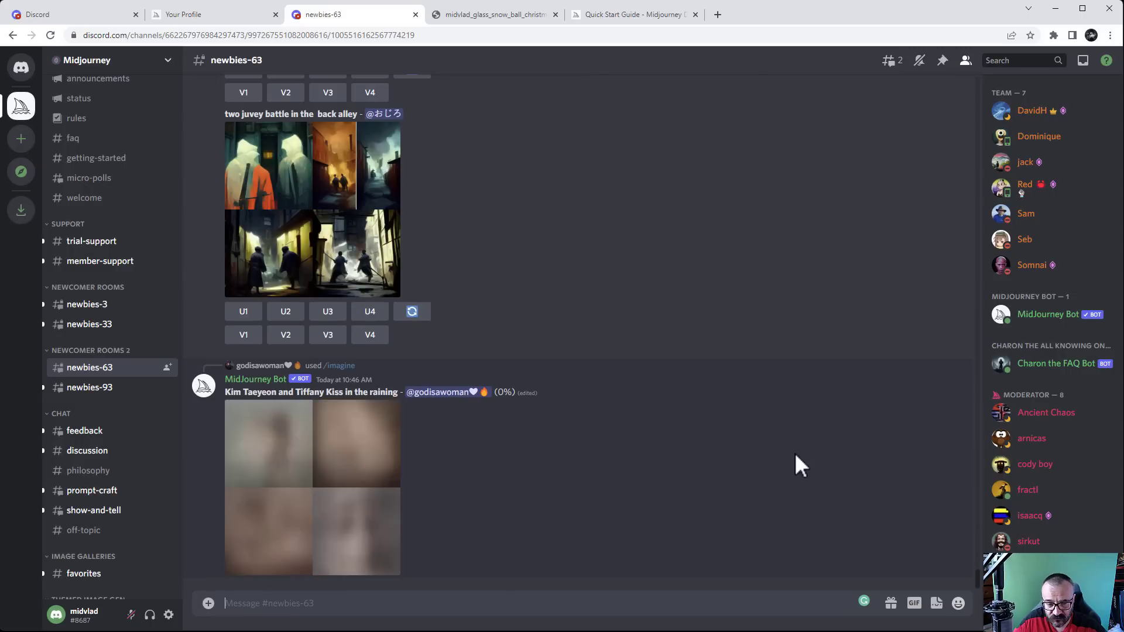
text(/)
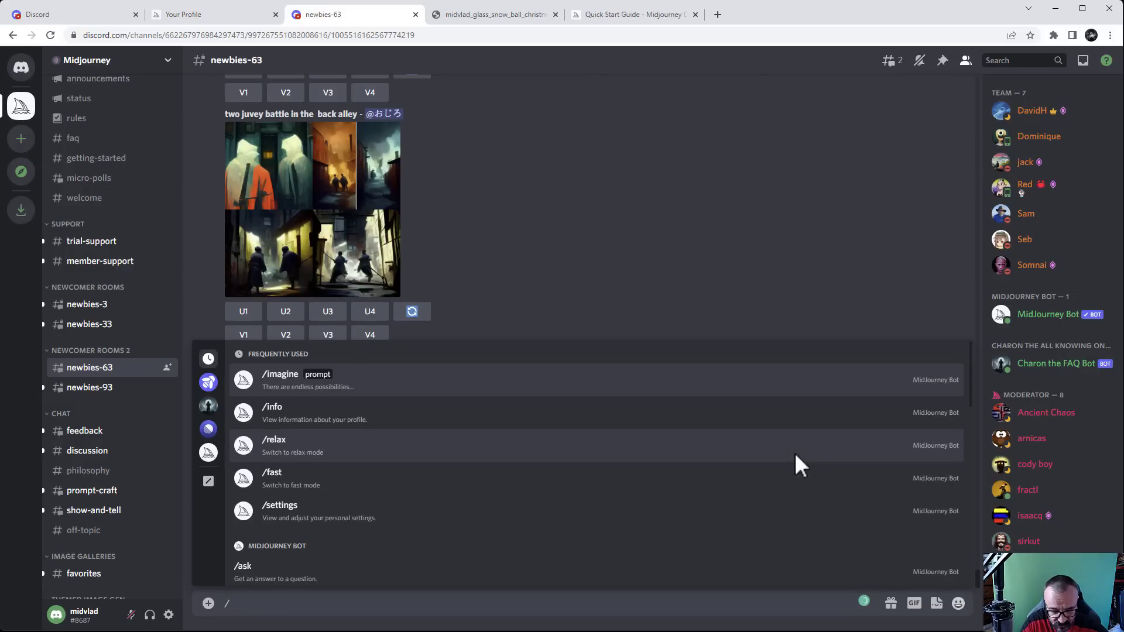
text(imag)
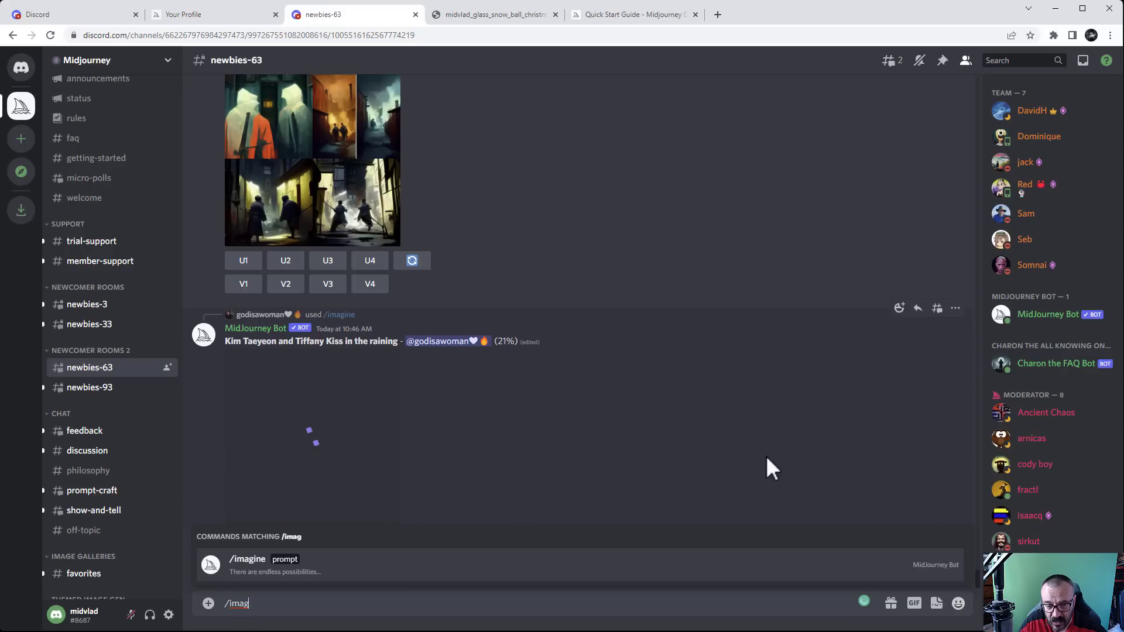
key(Tab)
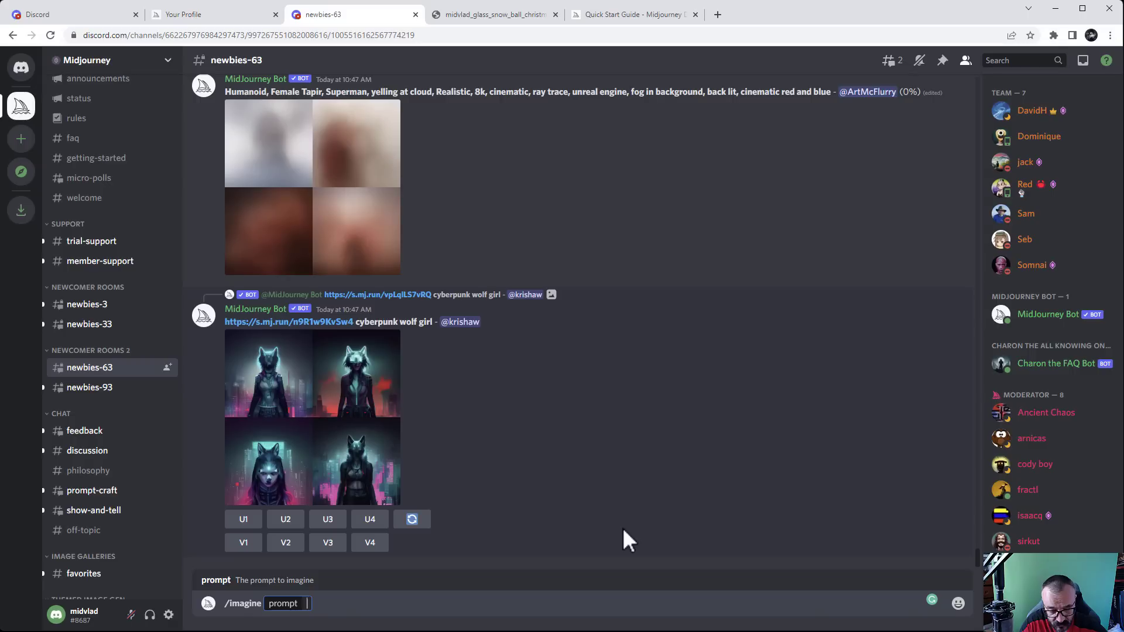
text(forest)
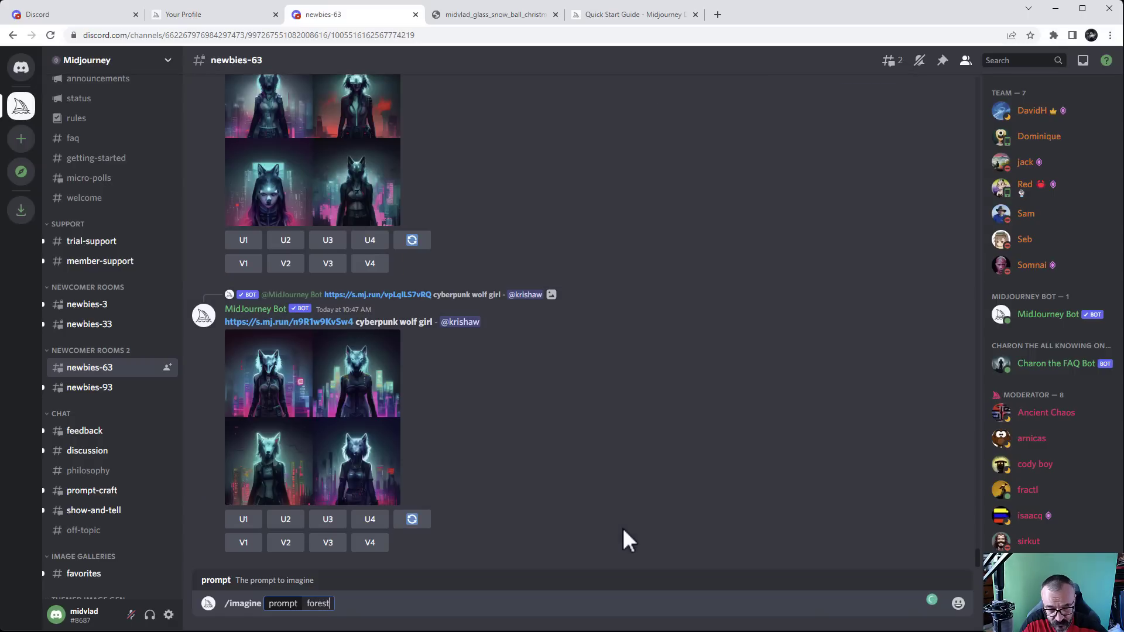
text( with )
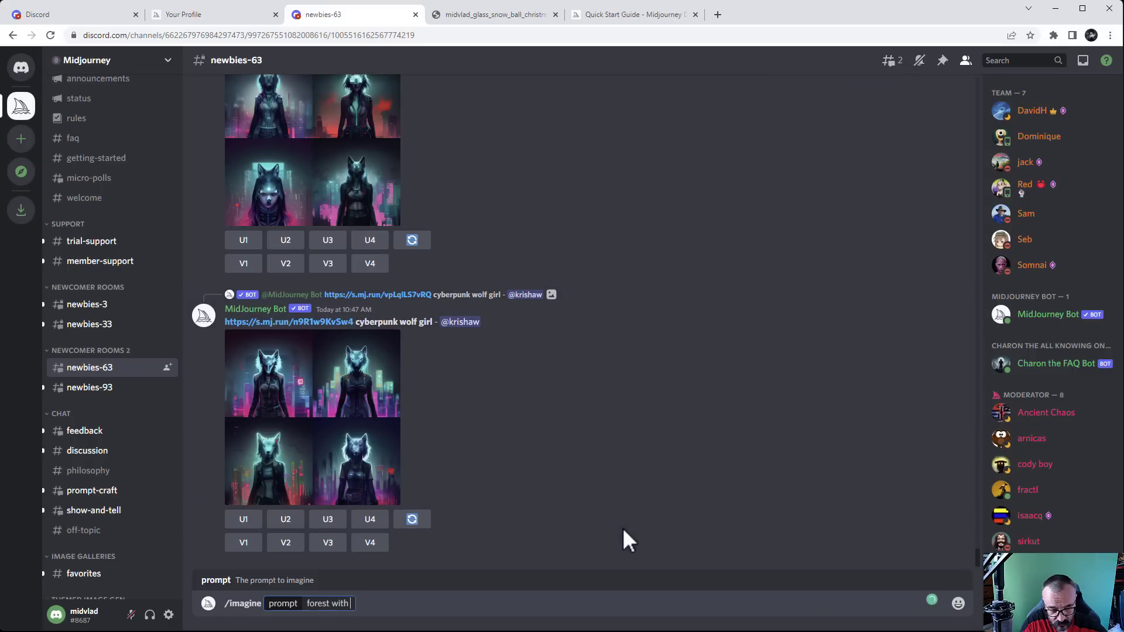
text(happy c)
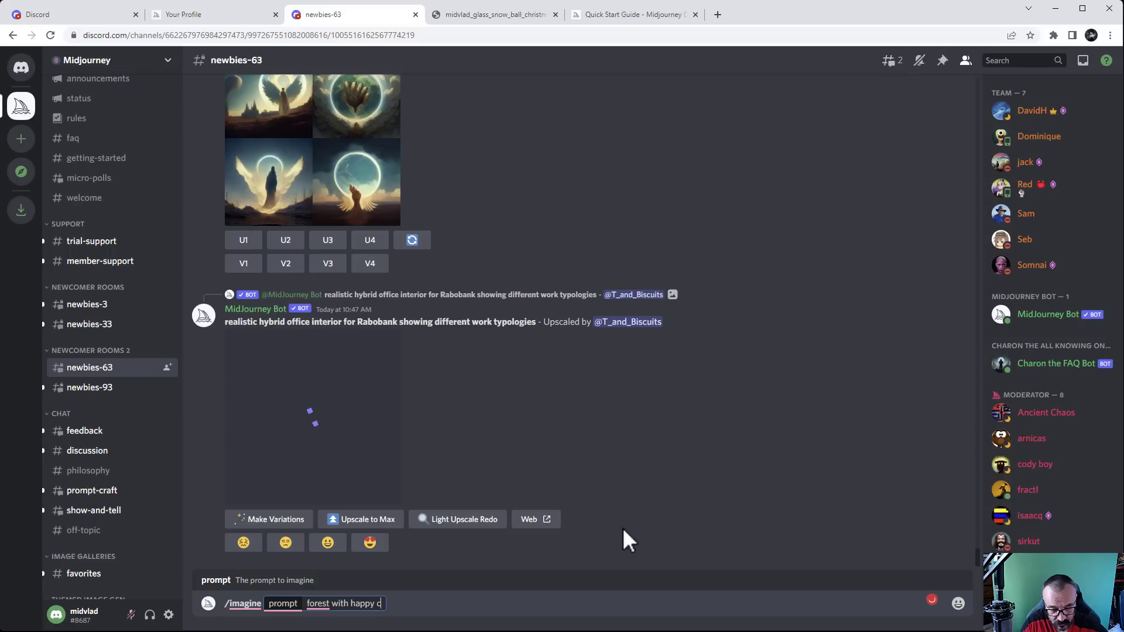
text(louds. )
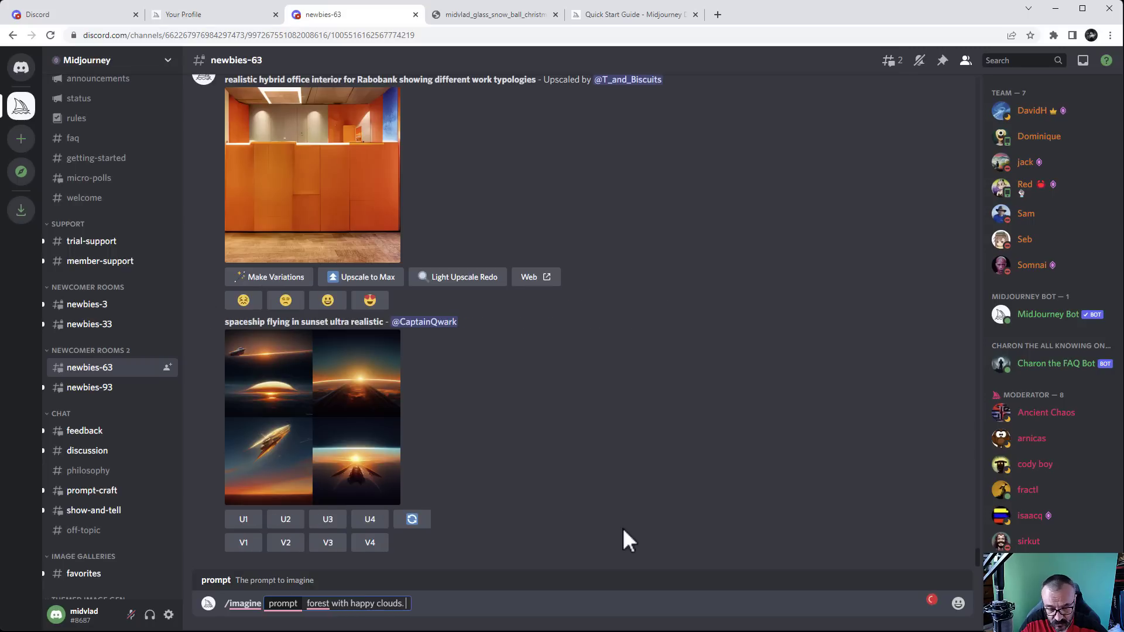
text(Bo)
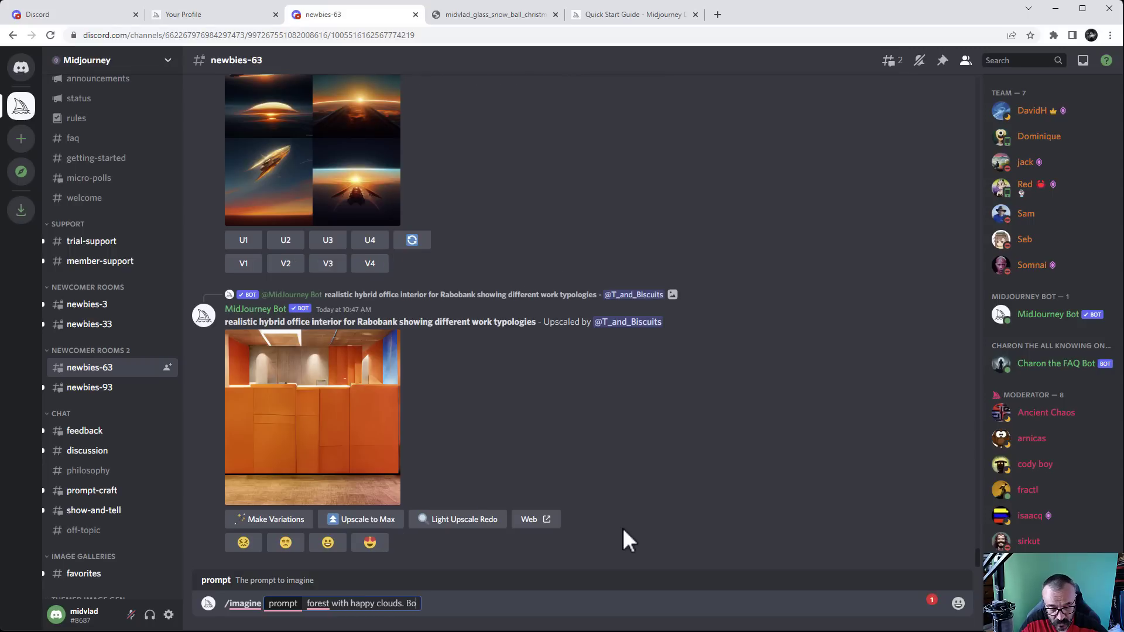
text(b Ross)
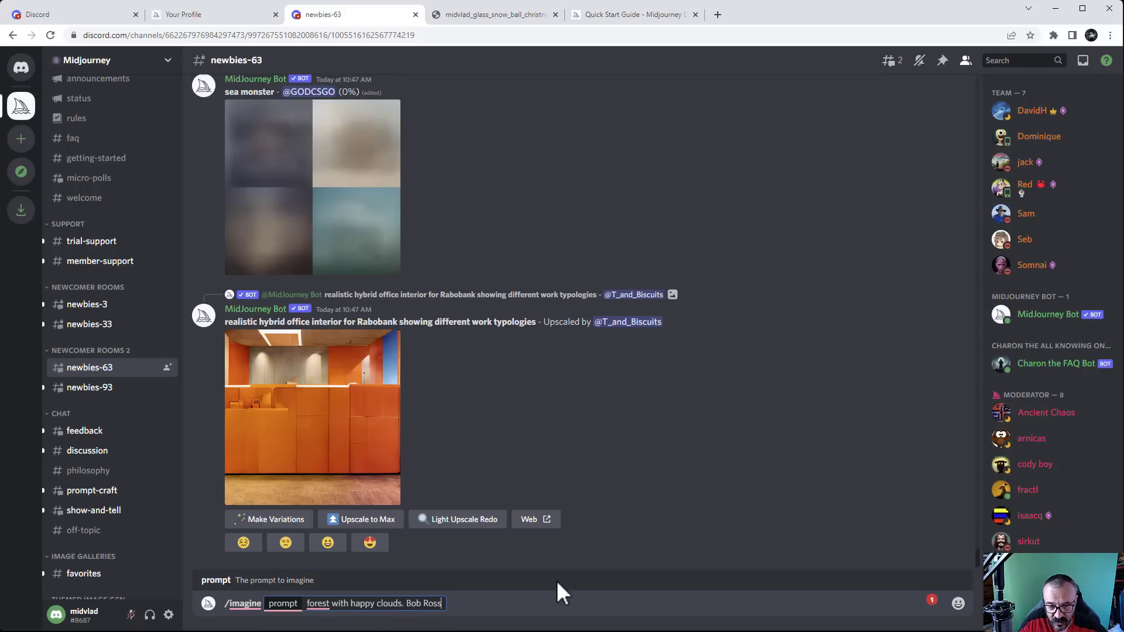
key(Return)
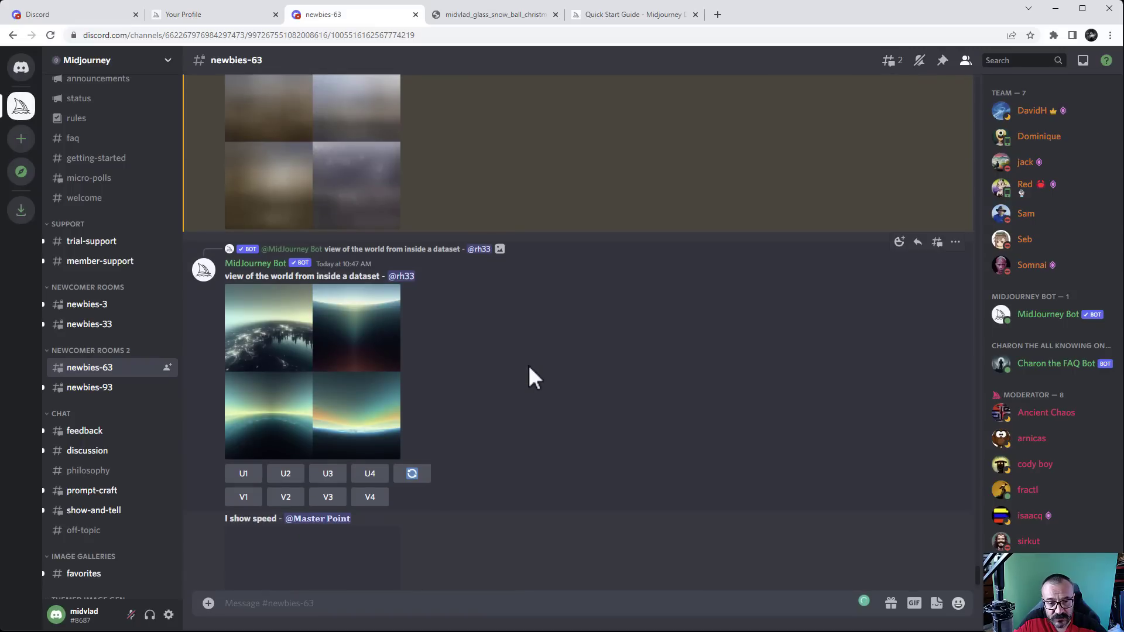
Select the full 'forest with happy clouds. Bob Ross' prompt text above the forest grid
scroll(528, 364, up, 4)
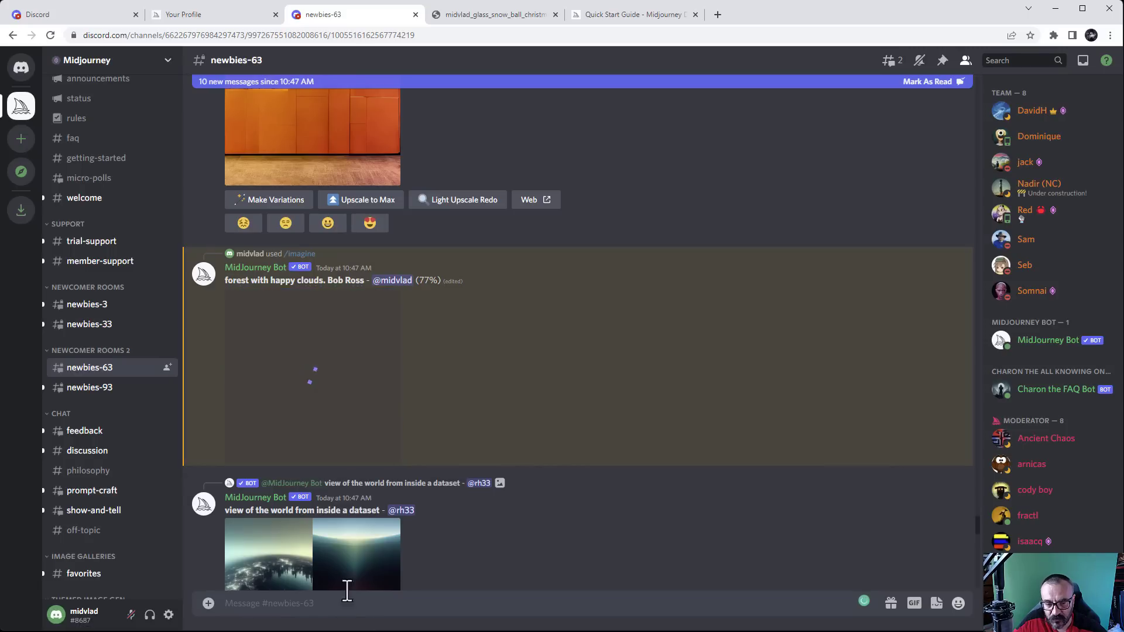
drag(229, 282, 300, 281)
click(230, 286)
drag(220, 282, 364, 287)
key(ctrl+c)
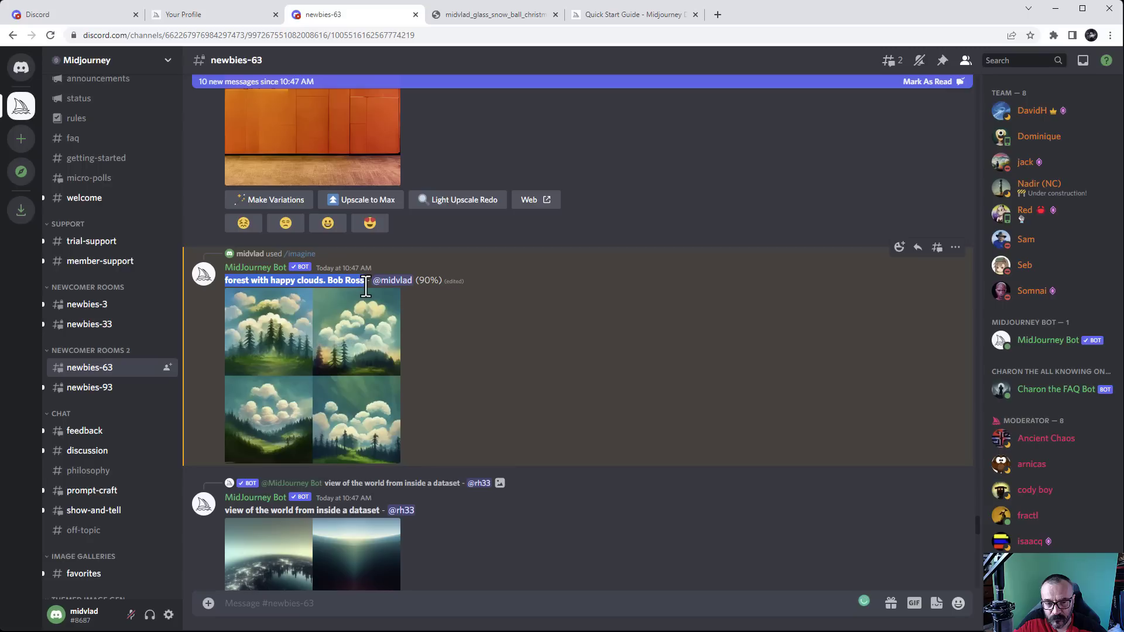
Submit /imagine with the pasted forest prompt plus '. Black and white ink'
click(413, 603)
text(/ima)
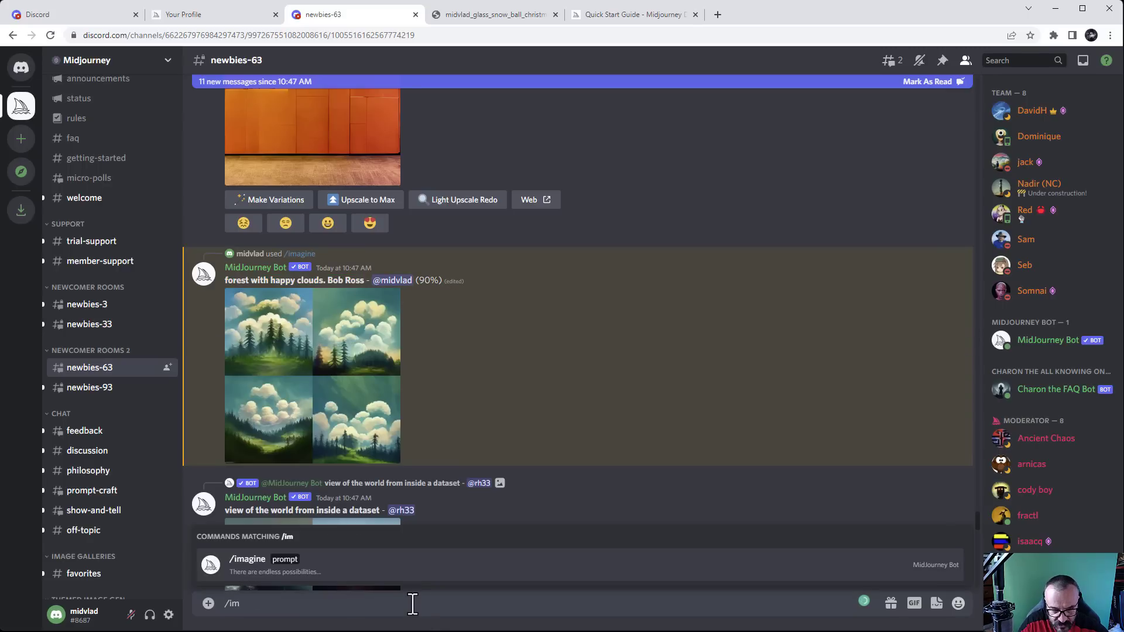
key(Tab)
key(ctrl+v)
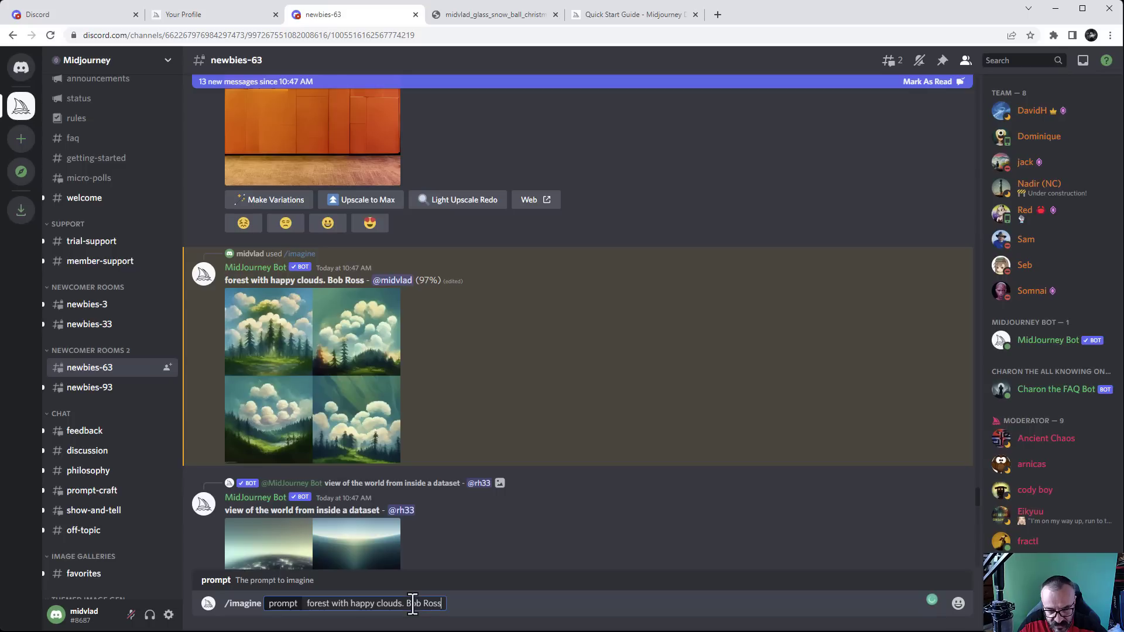
text(.)
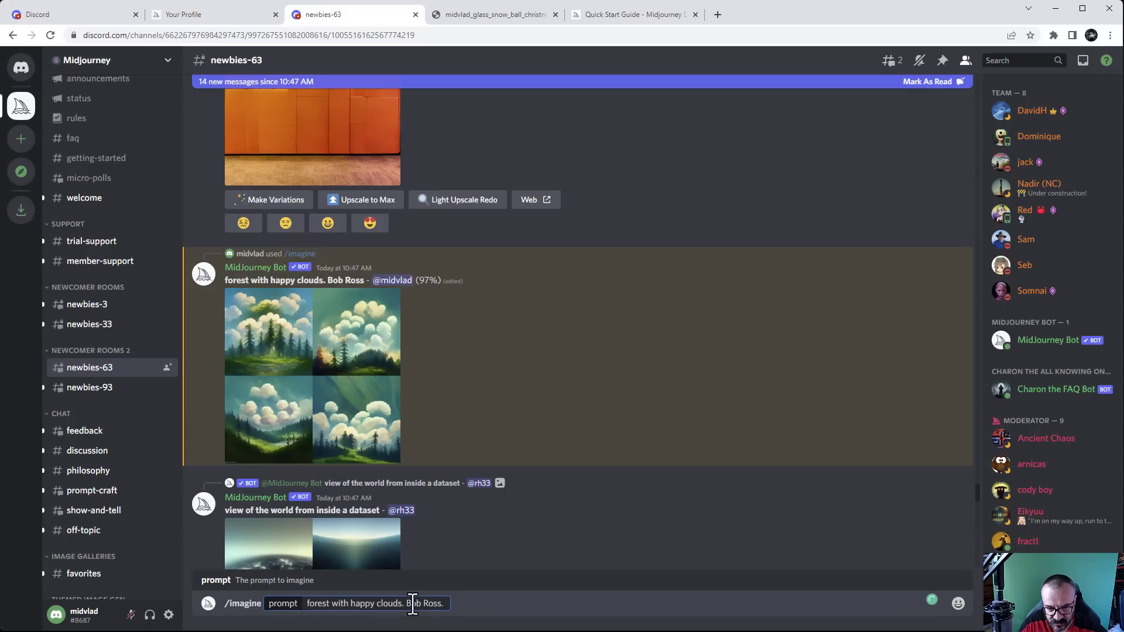
text( B)
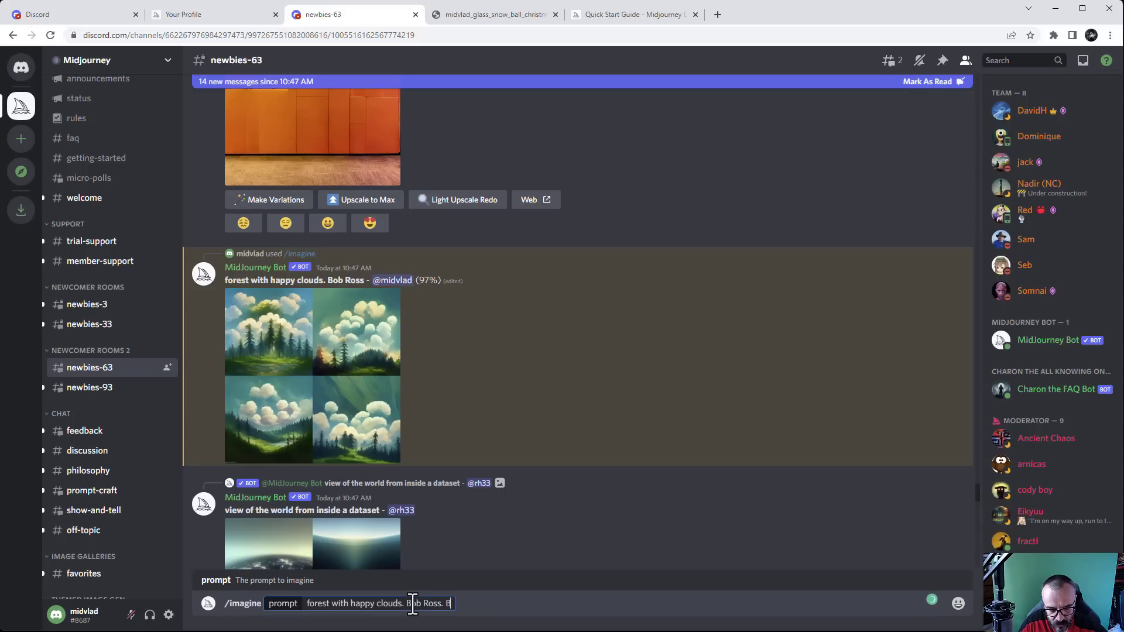
text(lack and white)
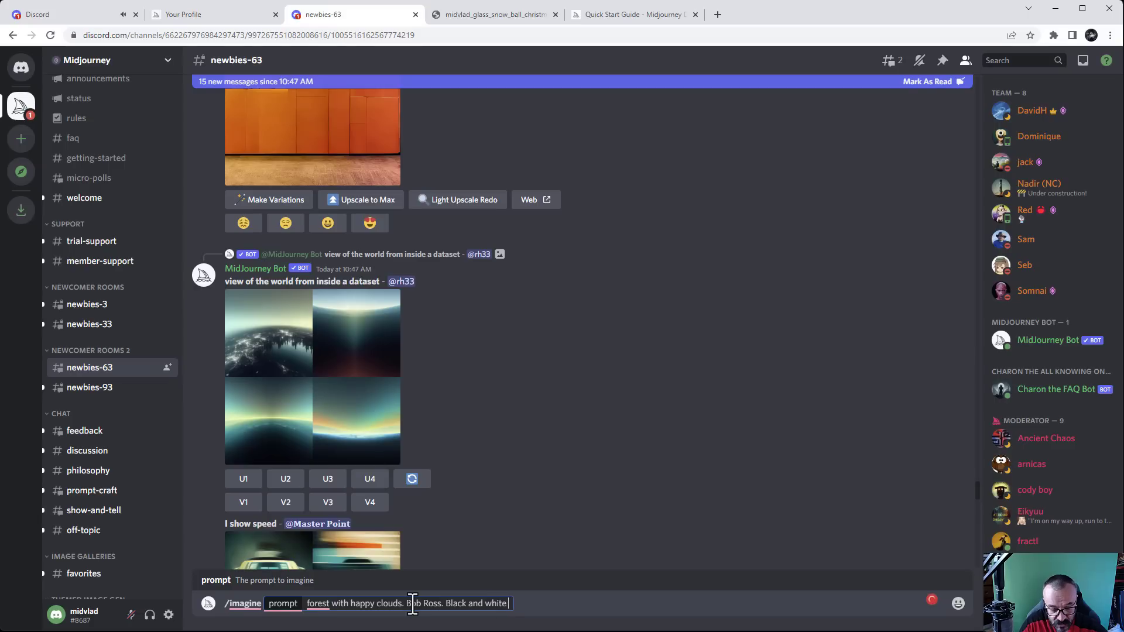
text( ink)
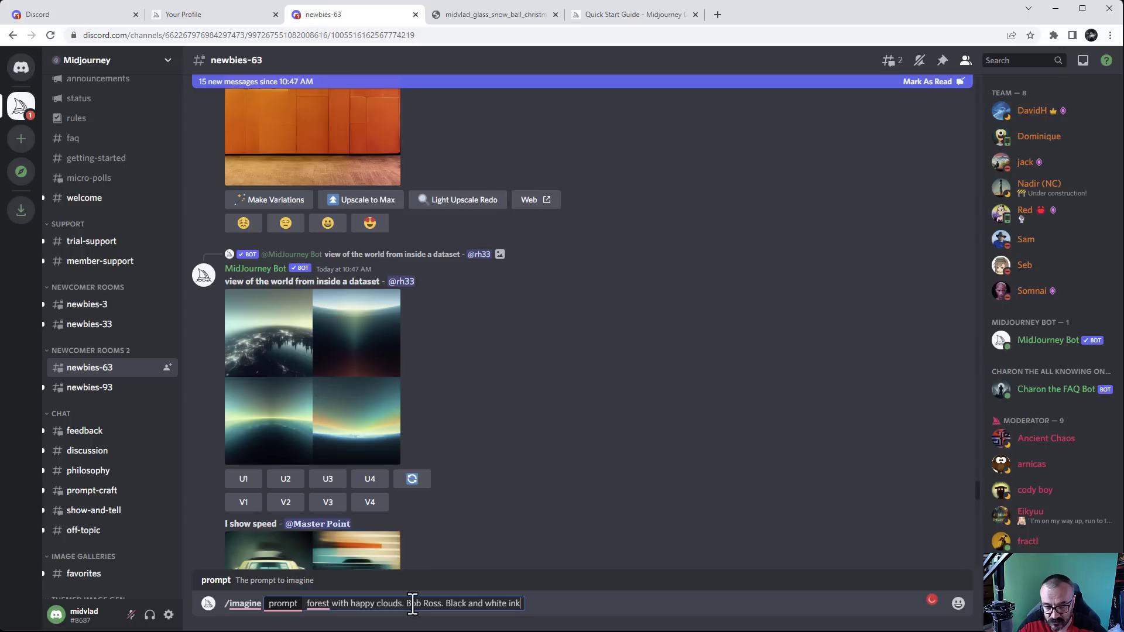
key(Return)
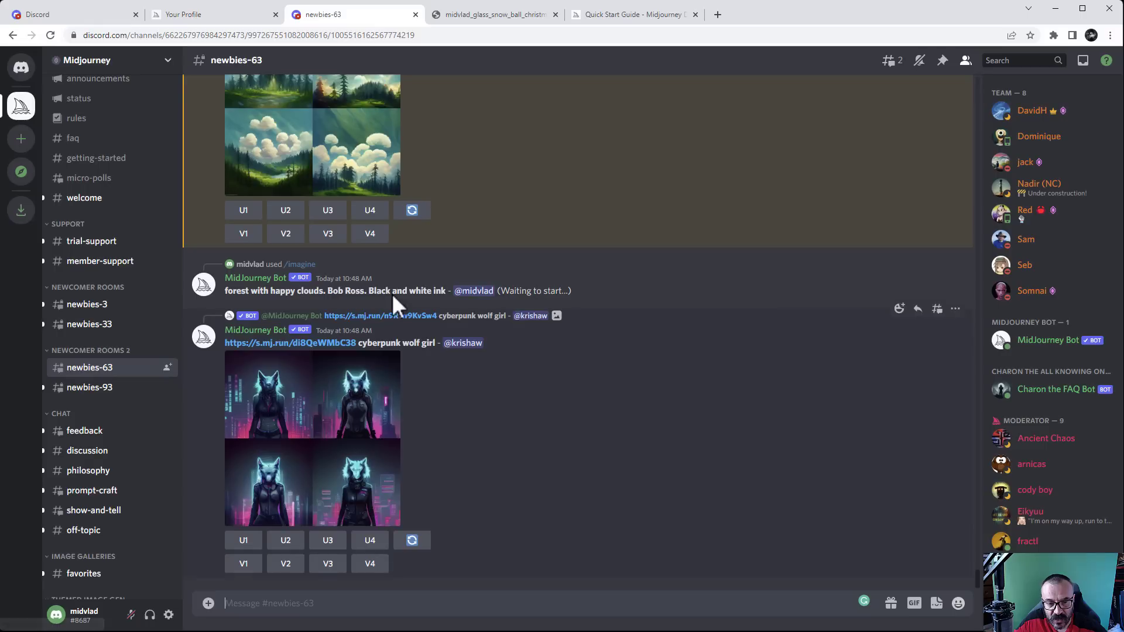
Preview the Bob Ross forest grid and request an upscale of the third image (U3)
scroll(510, 363, up, 1)
scroll(510, 362, up, 3)
click(306, 357)
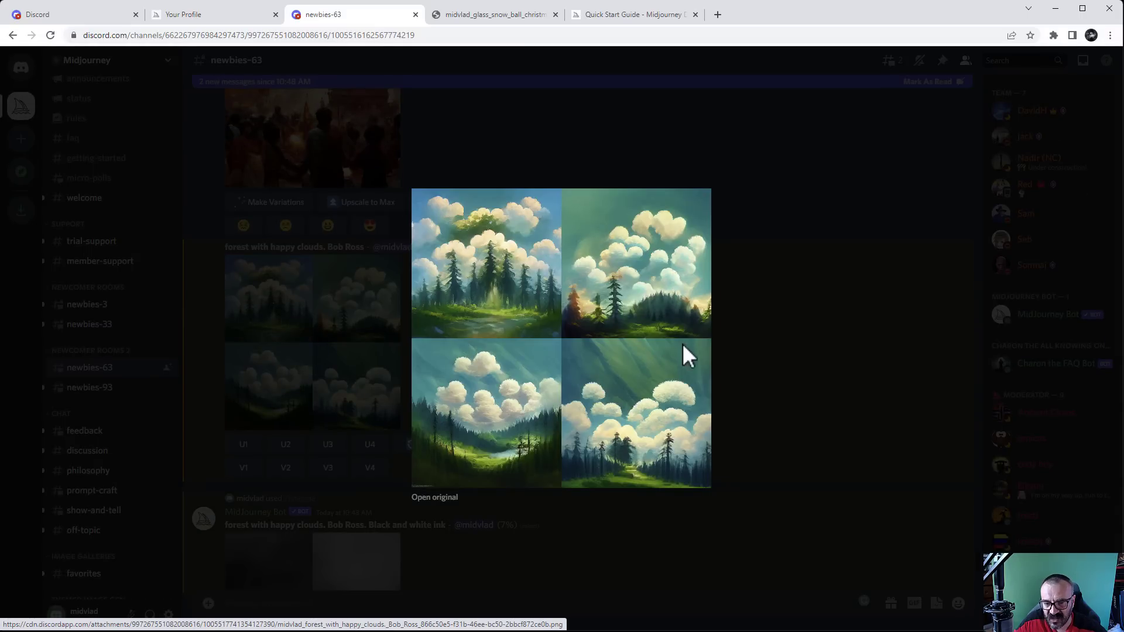
click(805, 368)
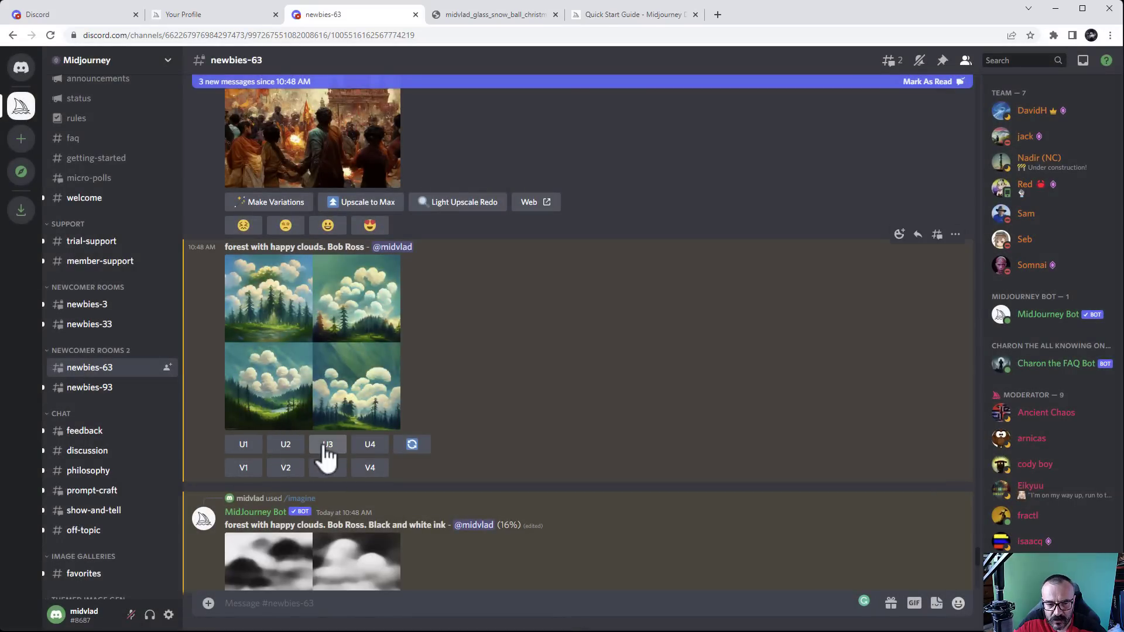
click(323, 450)
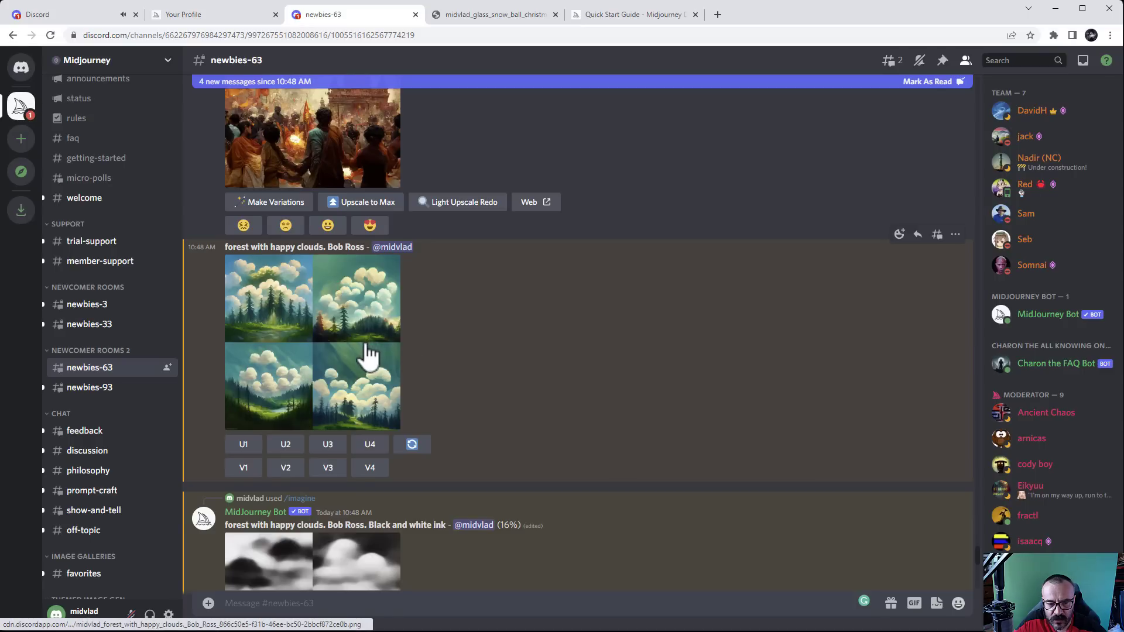
click(329, 340)
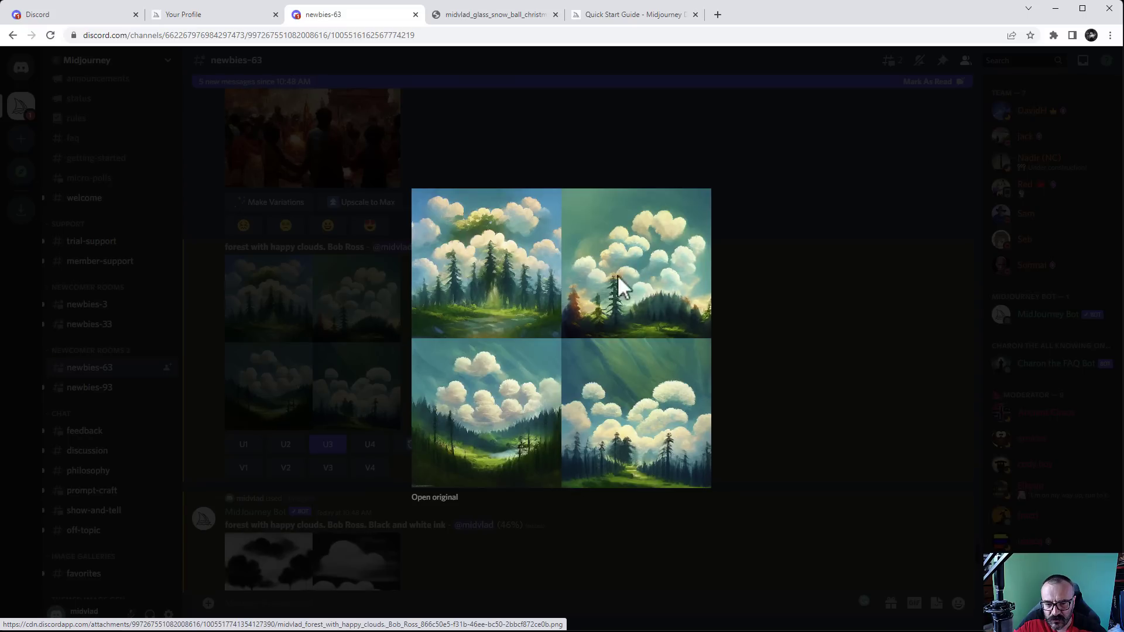
key(Escape)
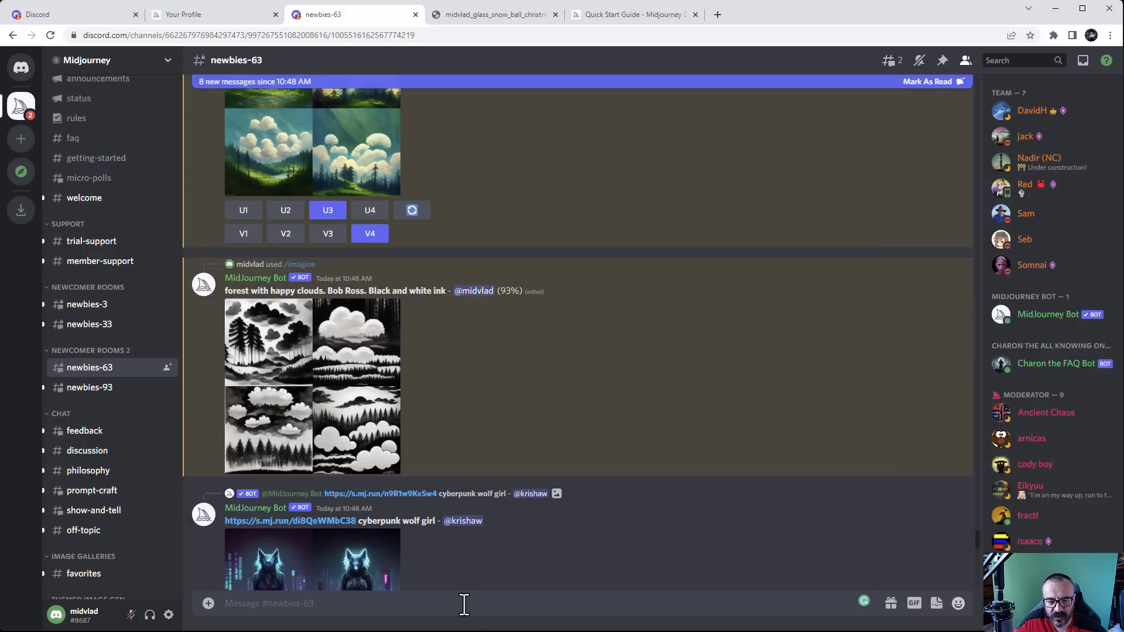
Get the /imagine command into the newbies-63 message box, ready for a prompt
text(/)
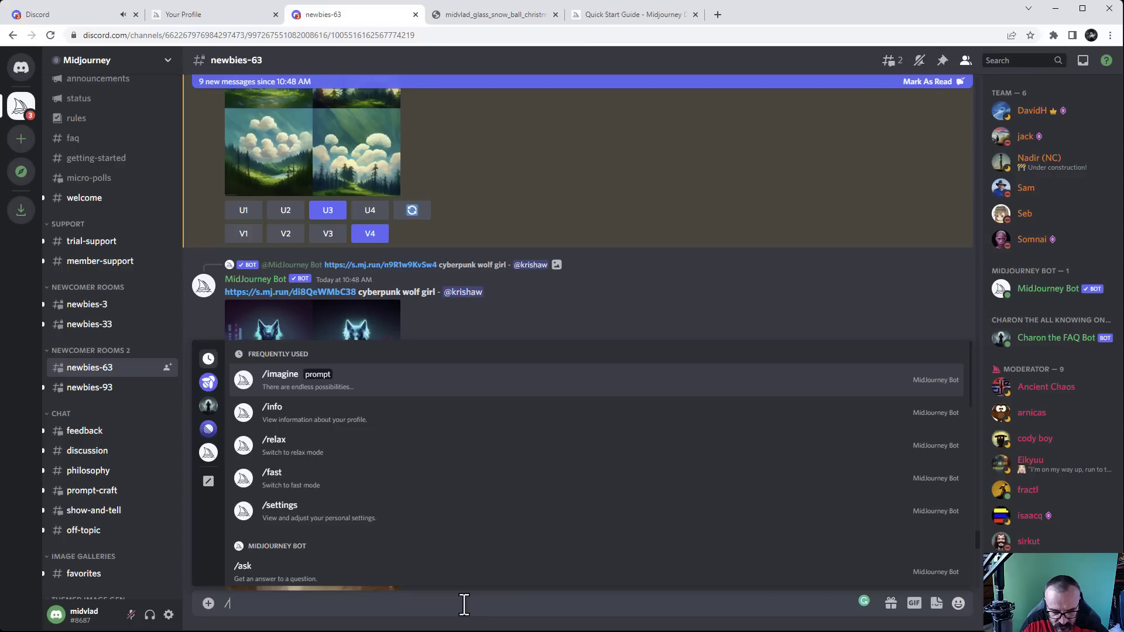
text(image)
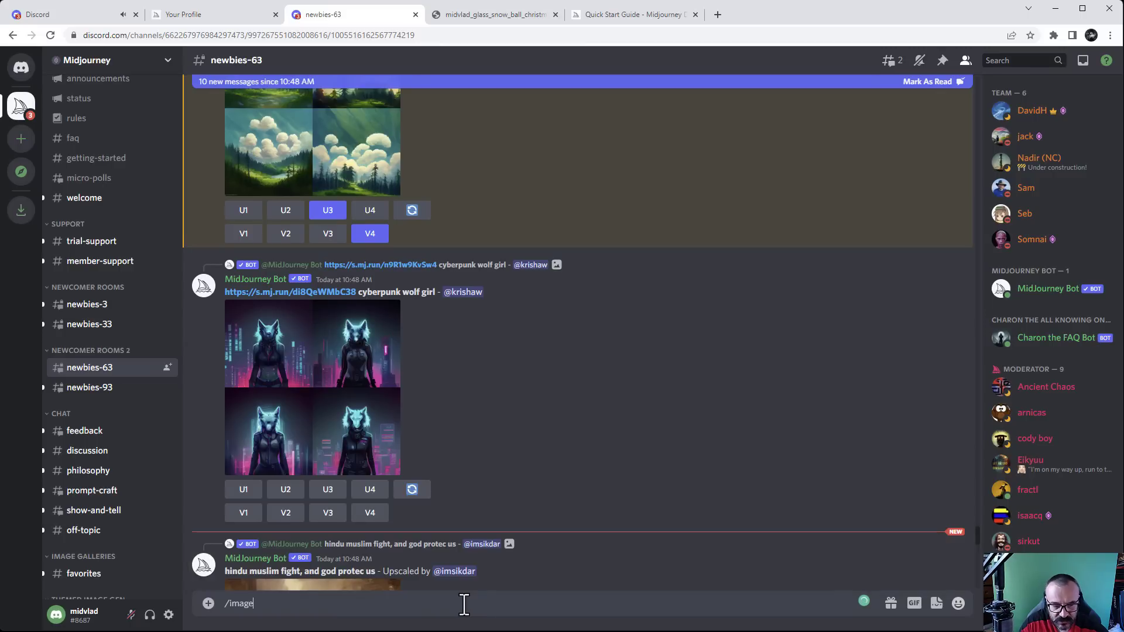
key(Return)
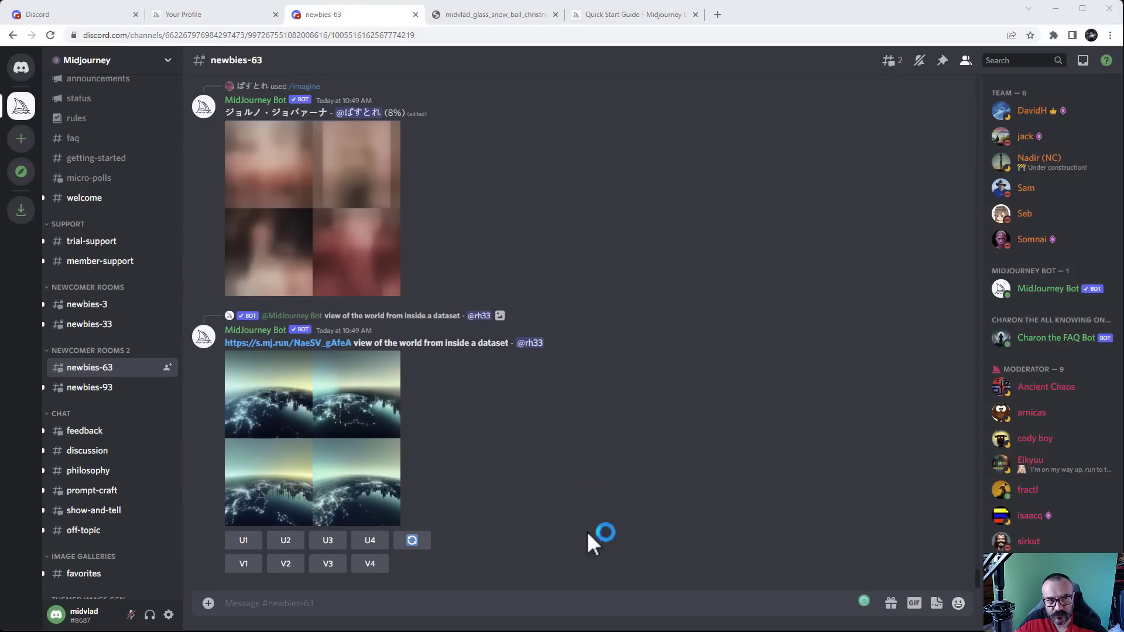
click(596, 605)
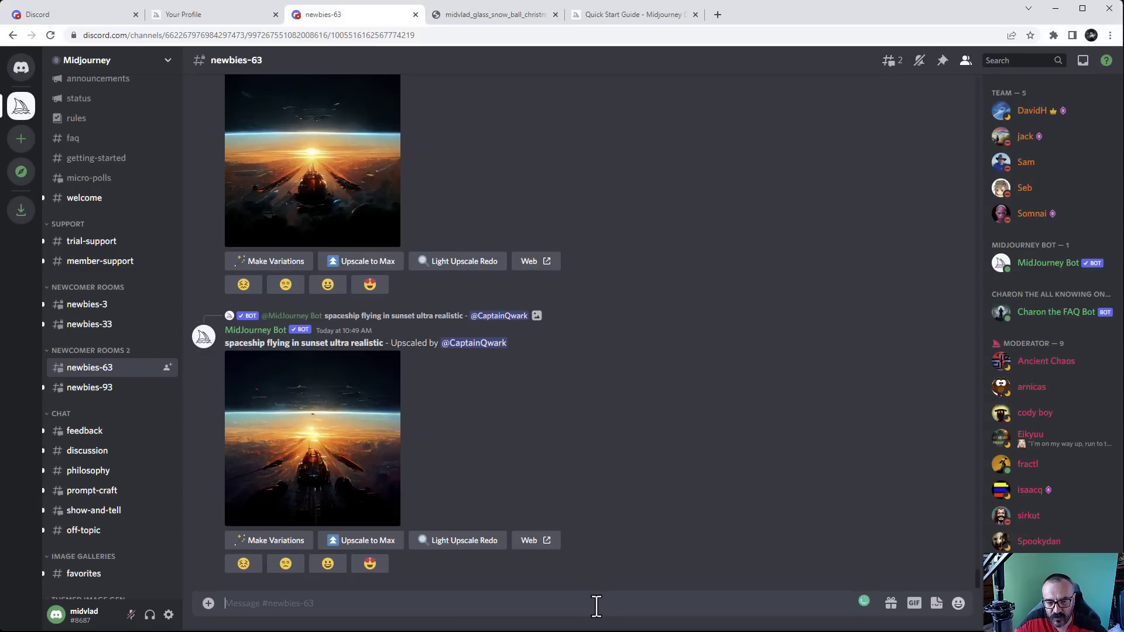
text(/im)
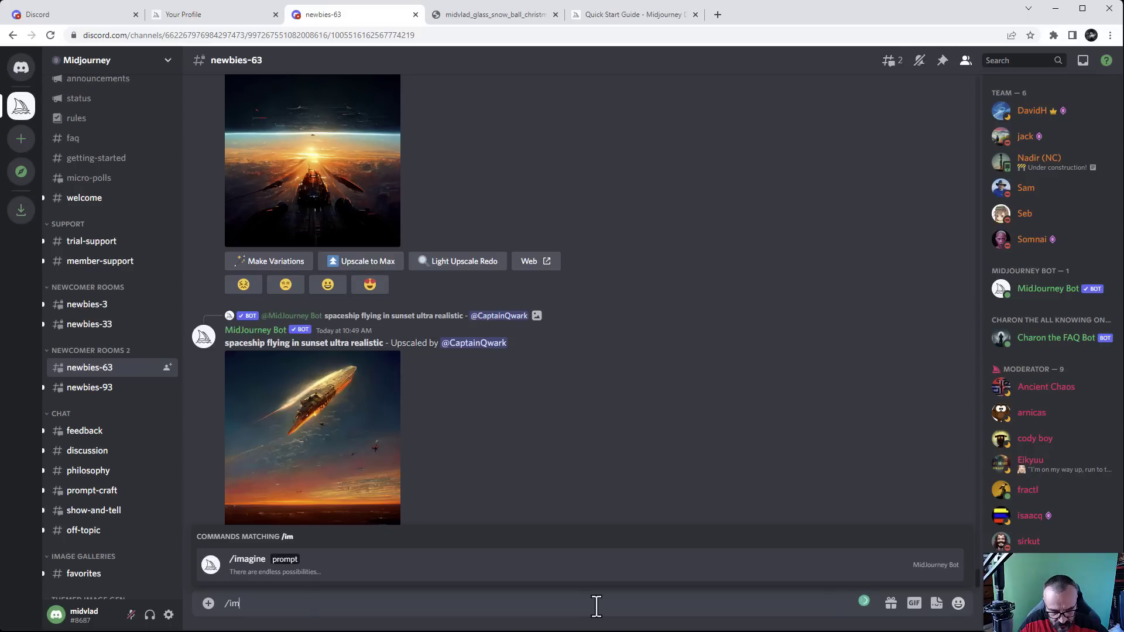
key(Tab)
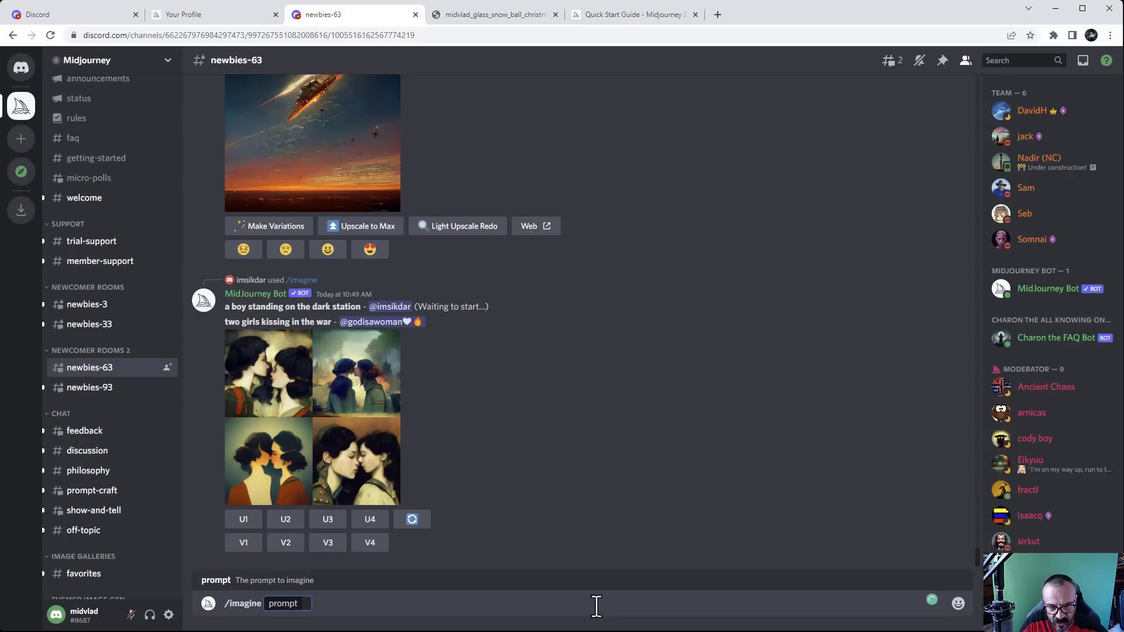
Type the prompt 'sakura flower festival, japan dragon, blossom cherry flower' in the /imagine field
text(saku)
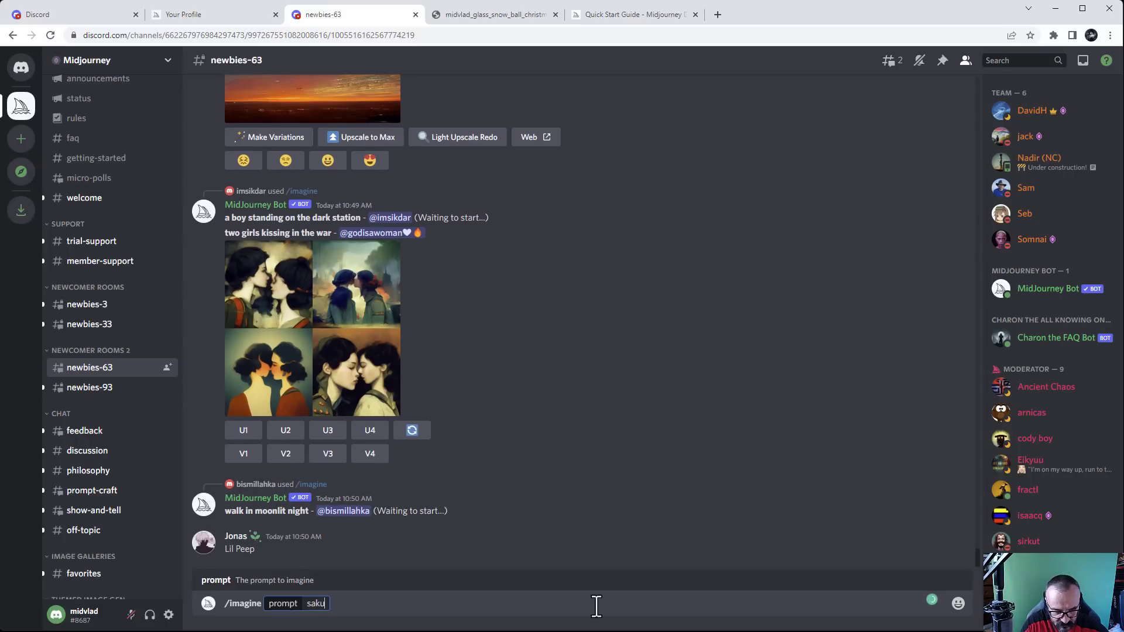
text(ra flow)
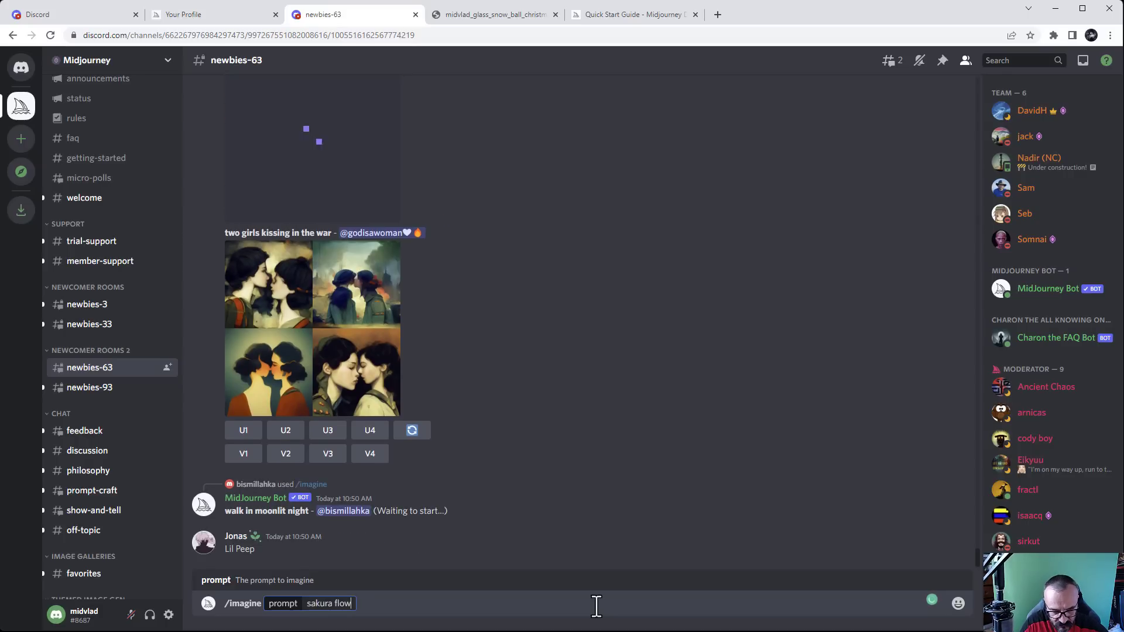
text(er fest)
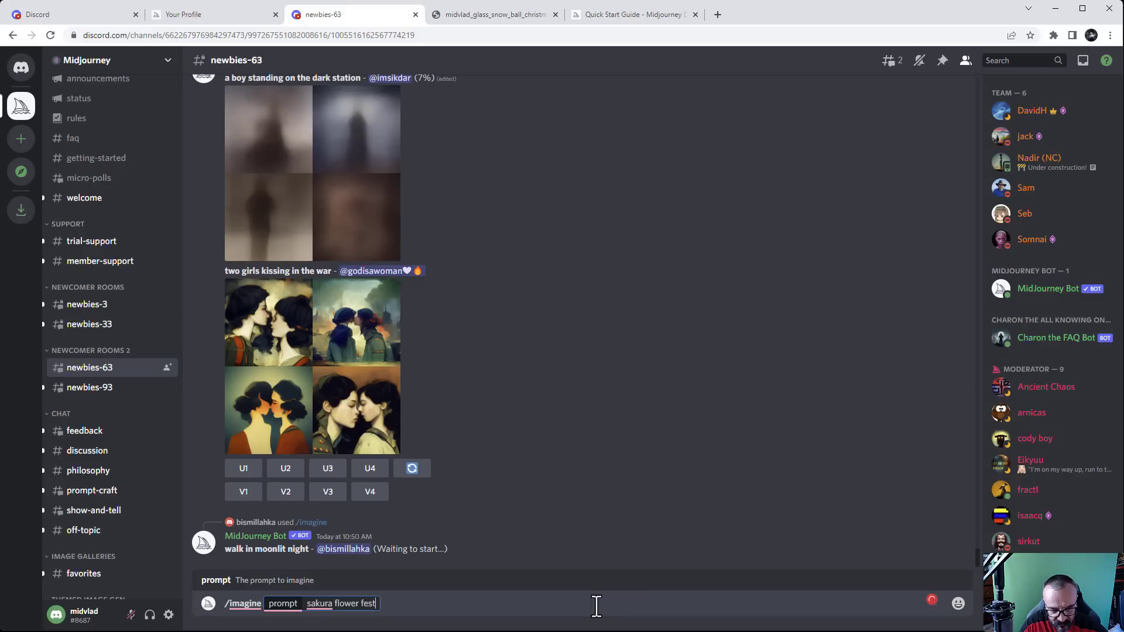
text(ival)
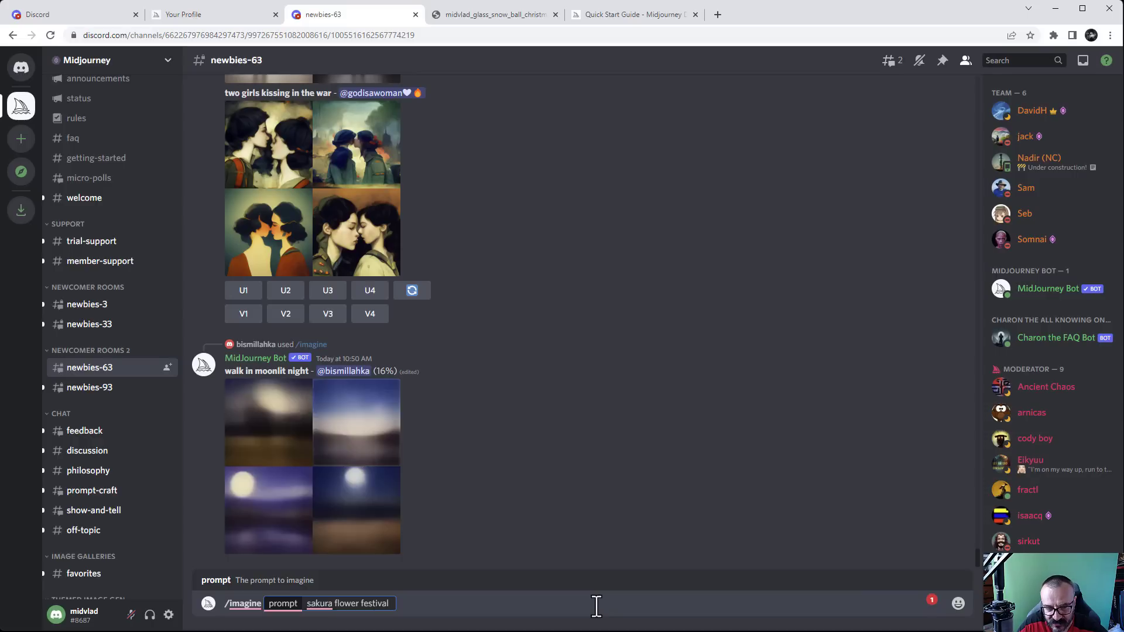
text(, )
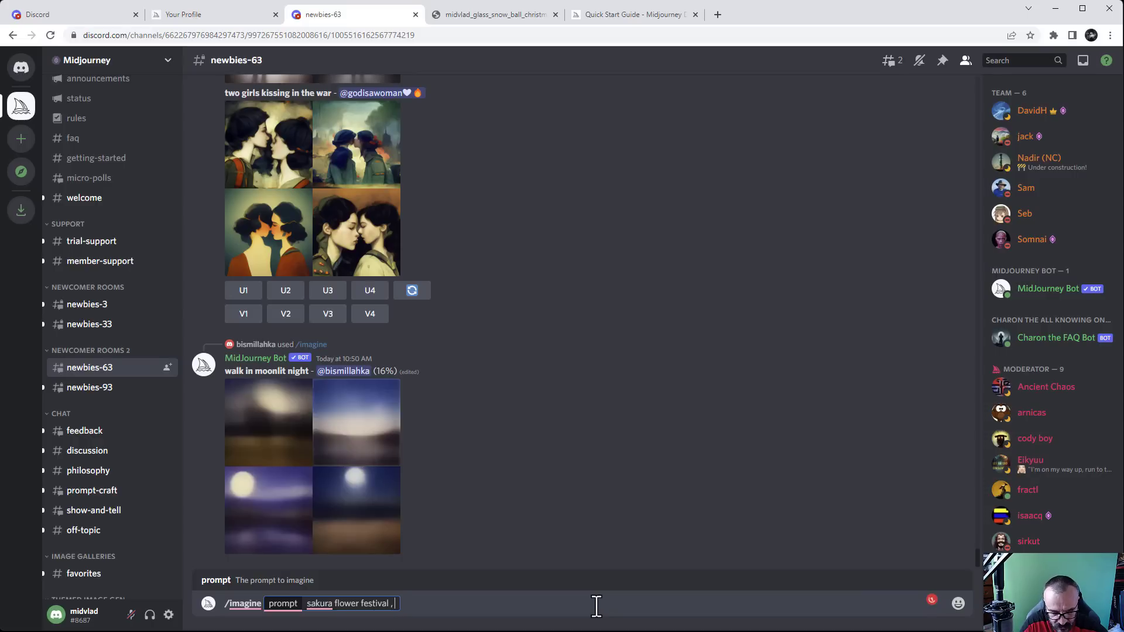
text(dr)
key(BackSpace)
key(BackSpace)
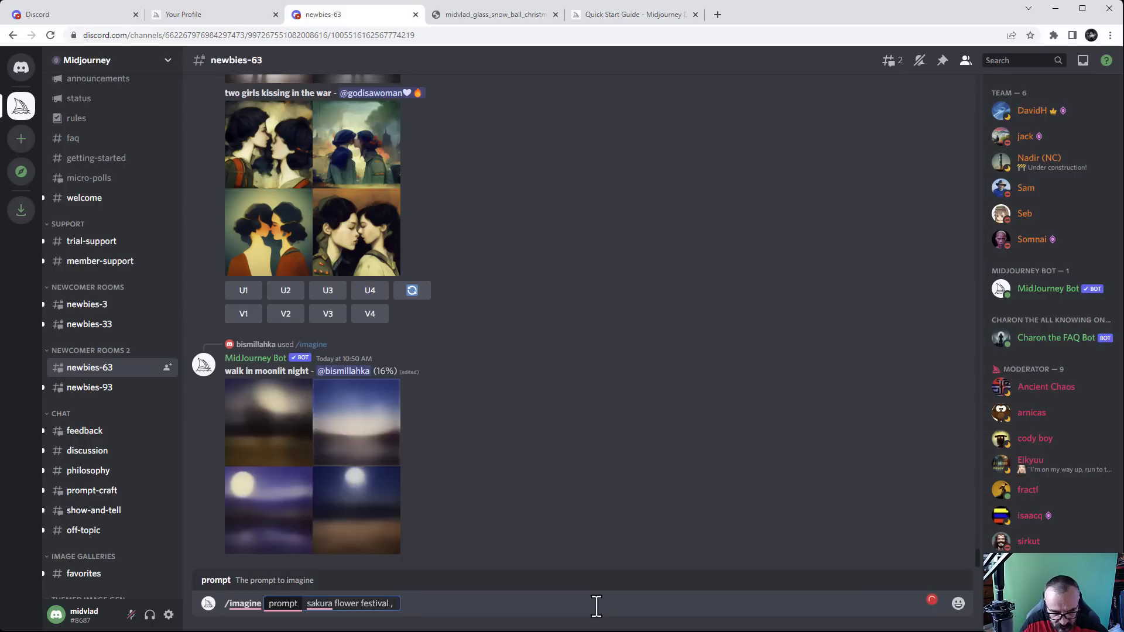
text(japan dra)
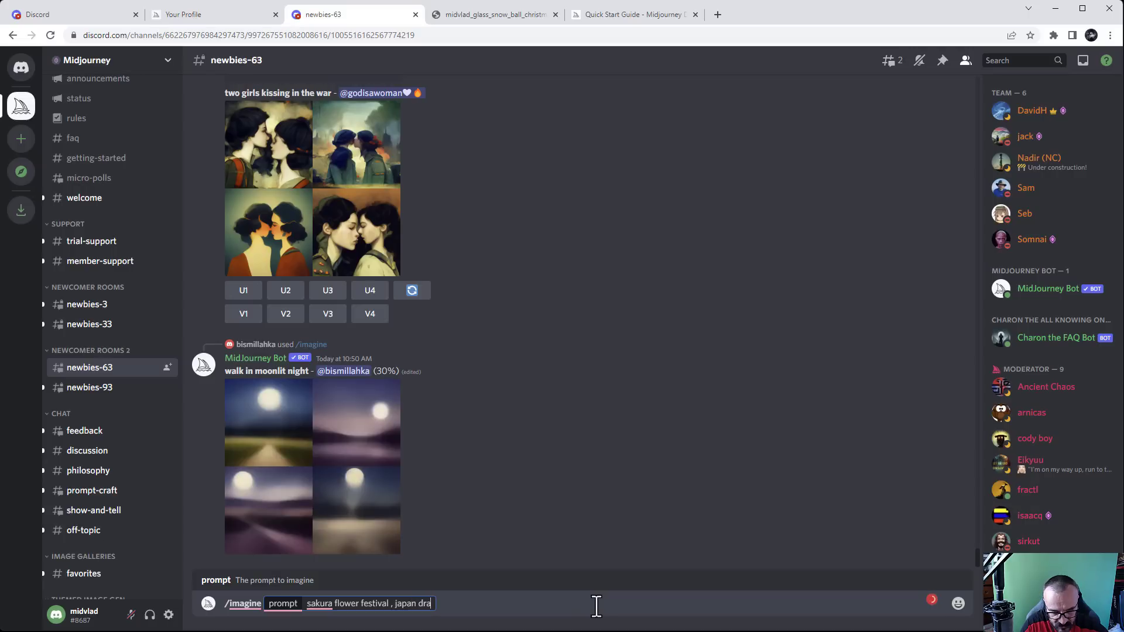
text(gon, b)
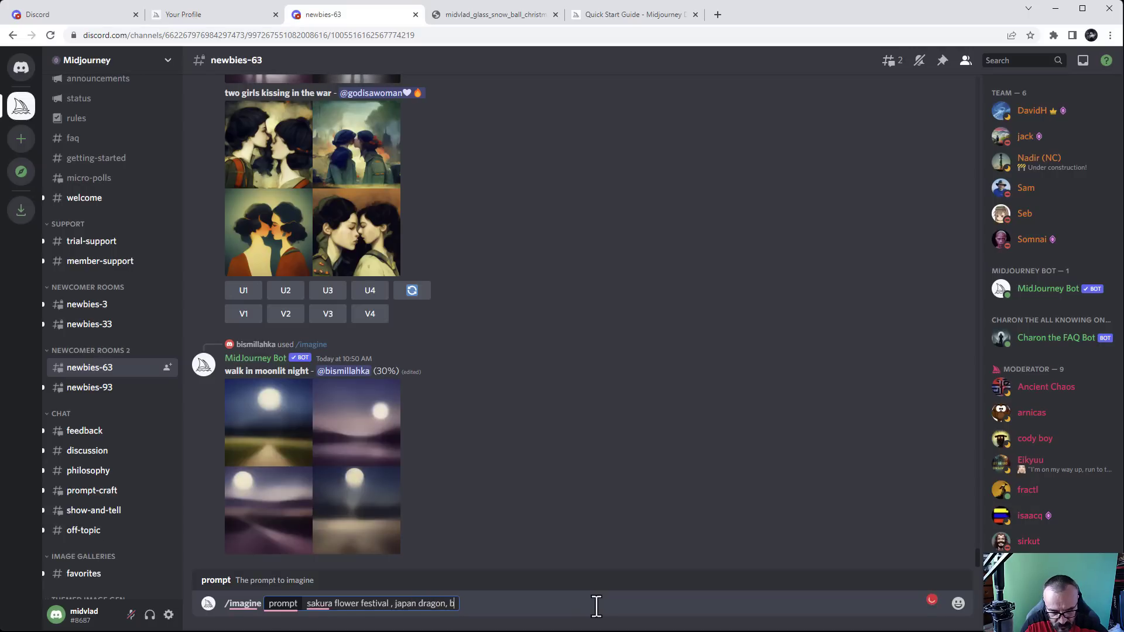
text(losom fl)
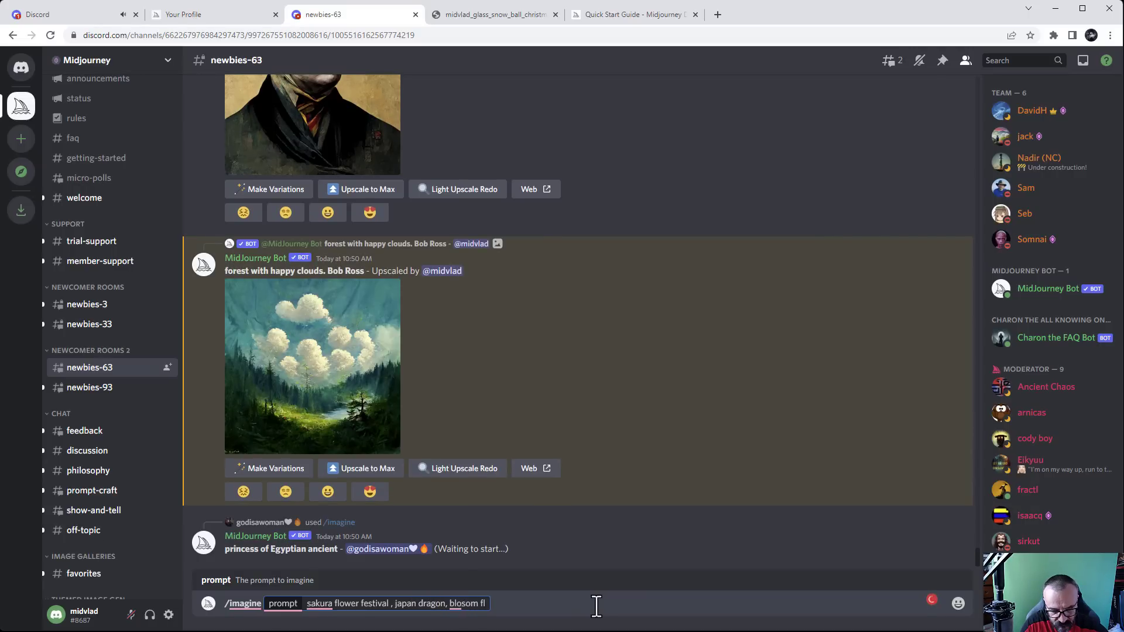
key(BackSpace)
text(c)
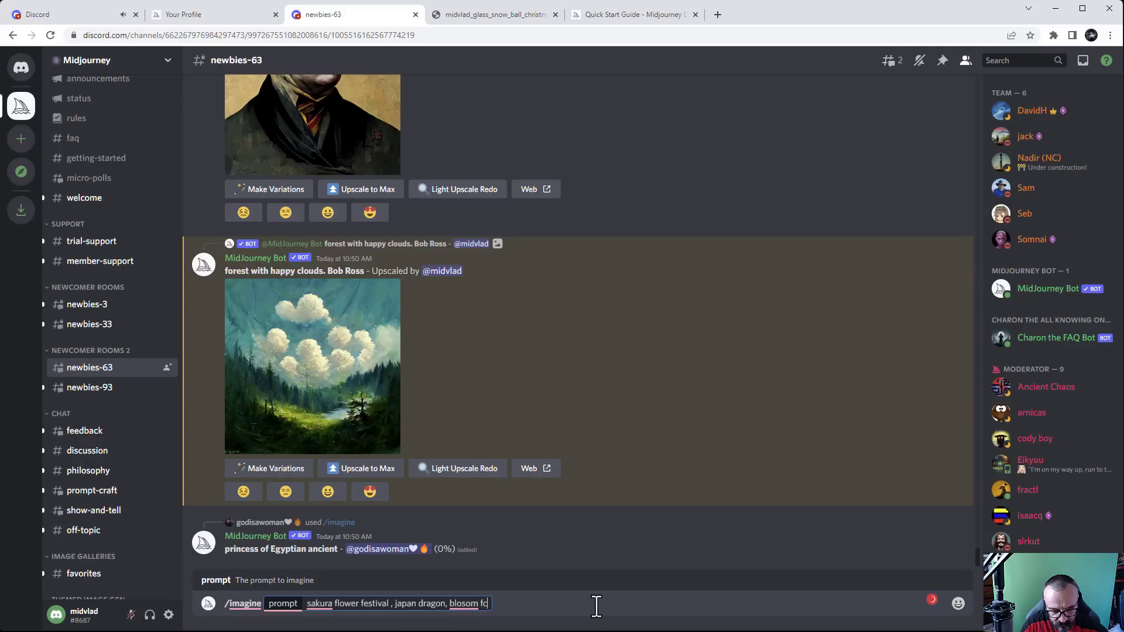
text(herry flower)
Correct the misspellings 'blosom' to 'blossom' and 'fcherry' to 'cherry'
mouse_move(468, 608)
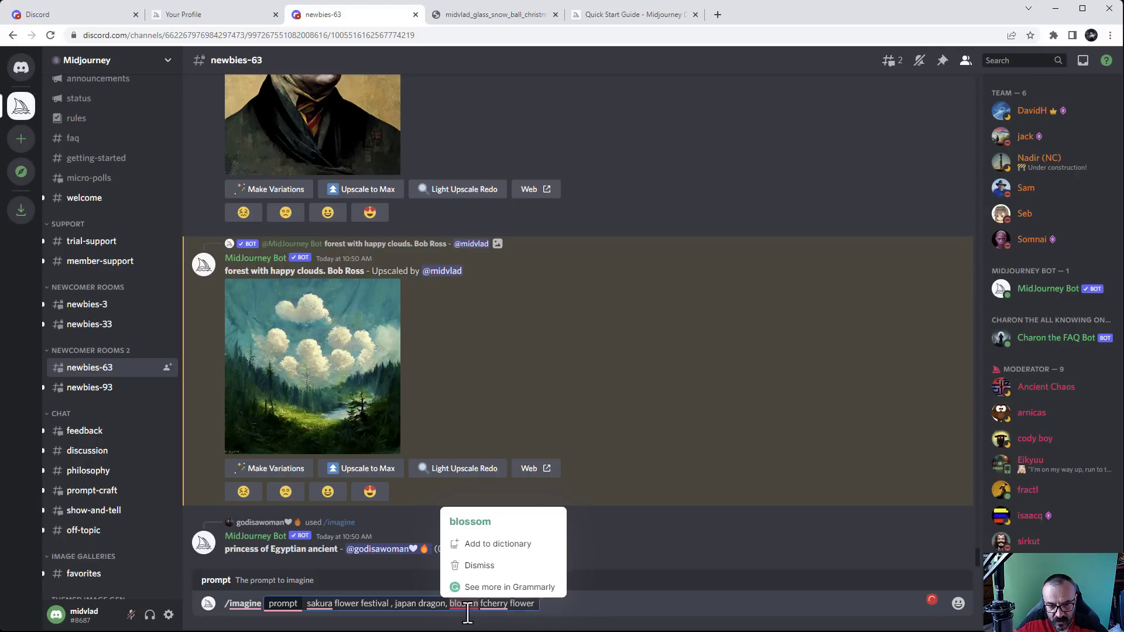
click(475, 524)
mouse_move(504, 608)
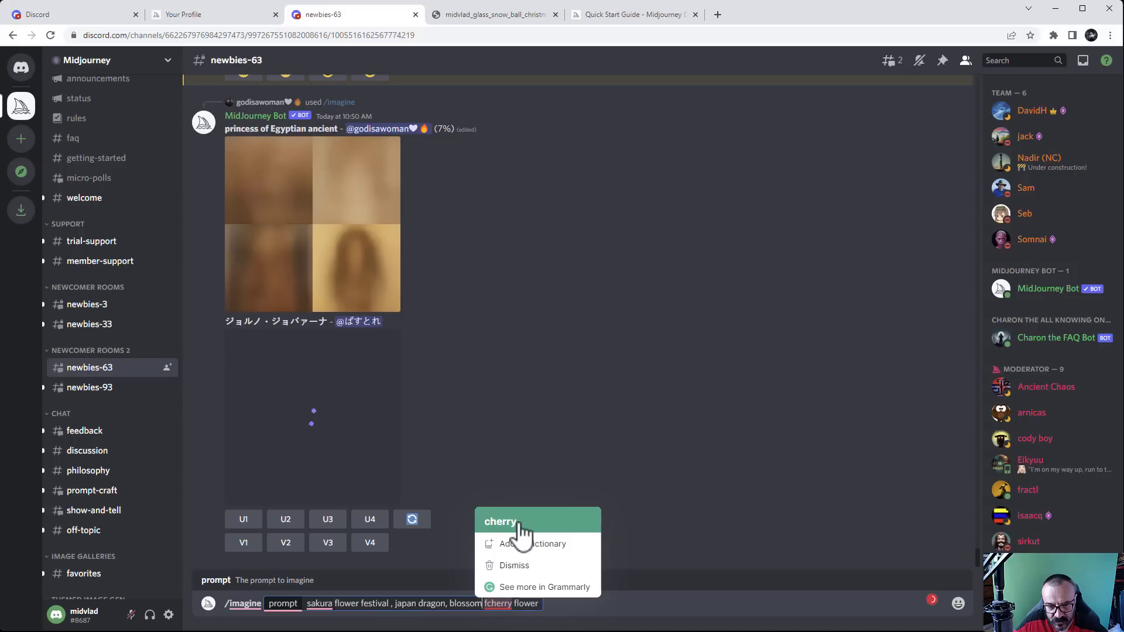
click(520, 524)
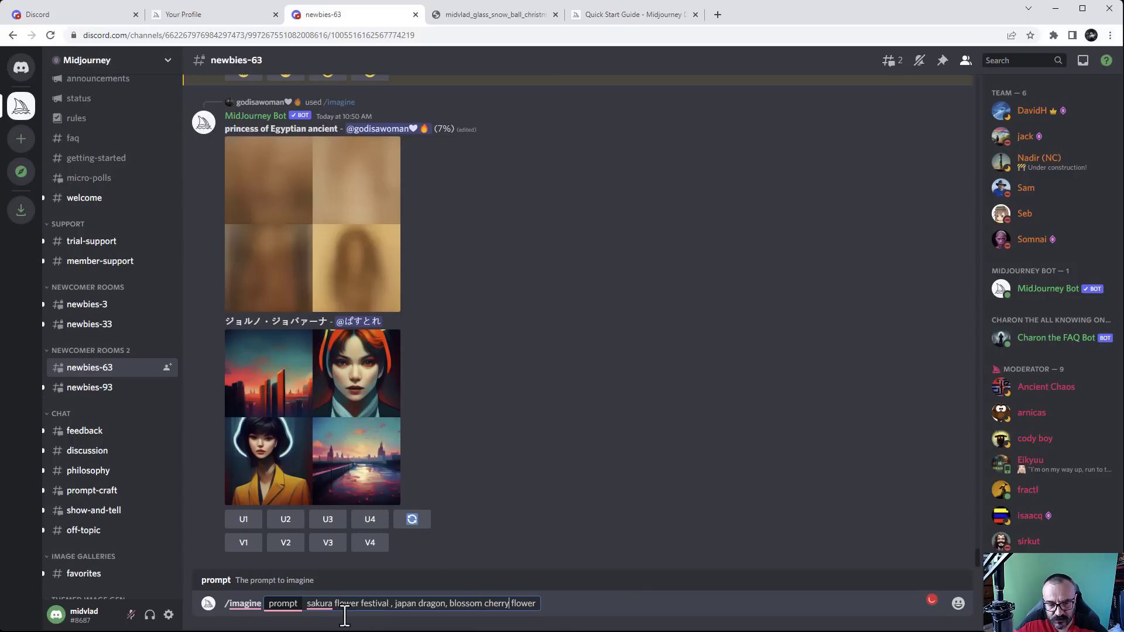
click(544, 607)
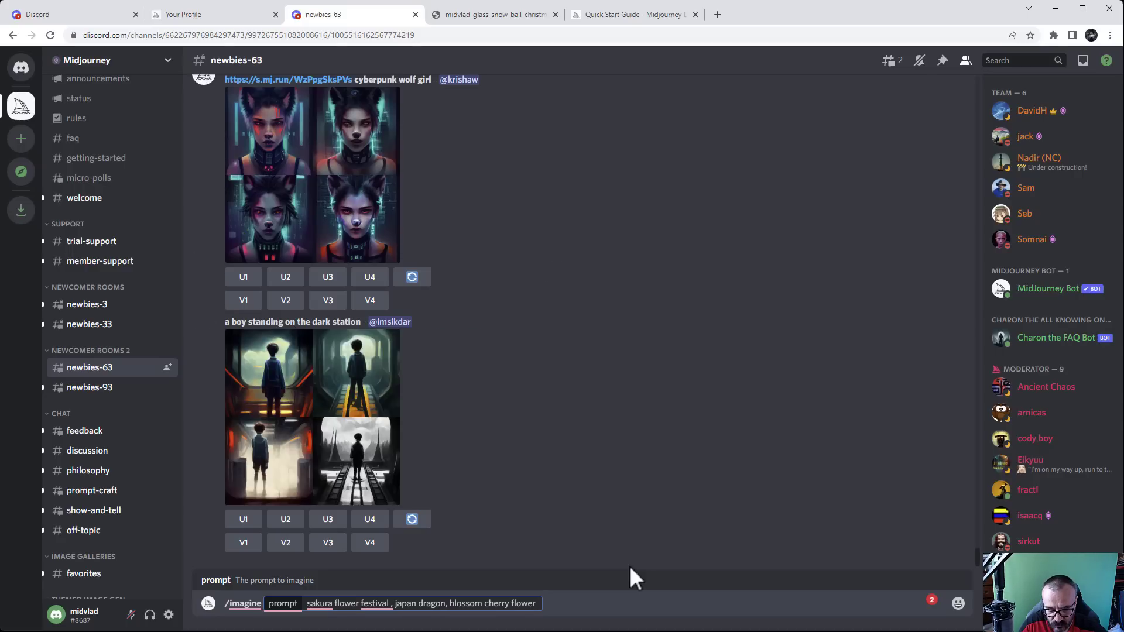
Append '--ar 6:19', fix the comma spacing, and submit the sakura dragon prompt
text(--ar)
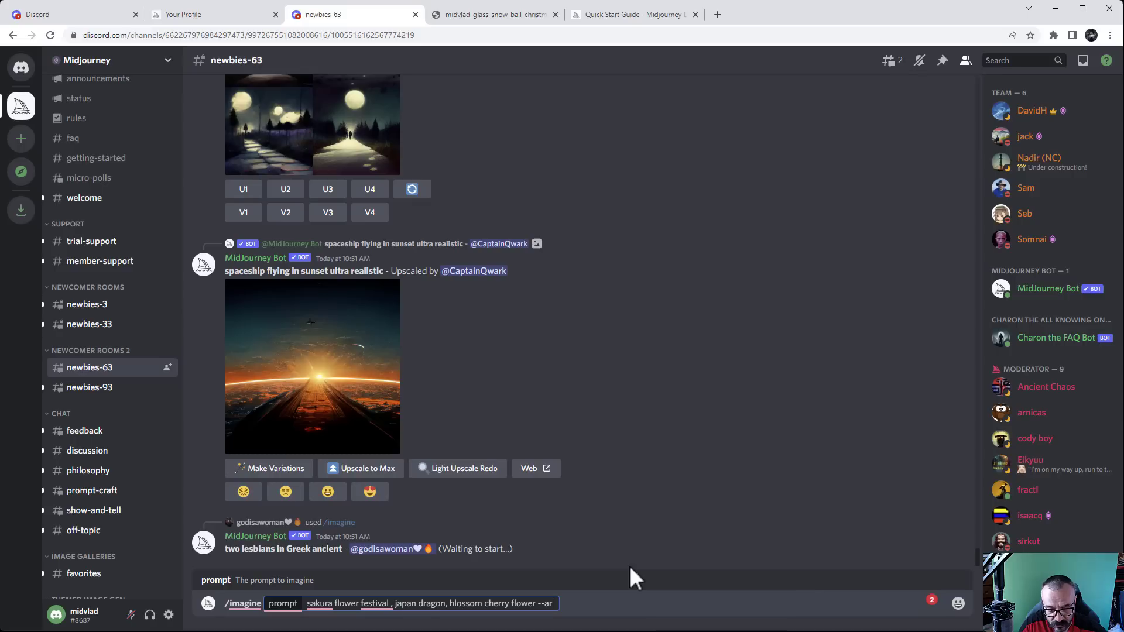
text(6:1)
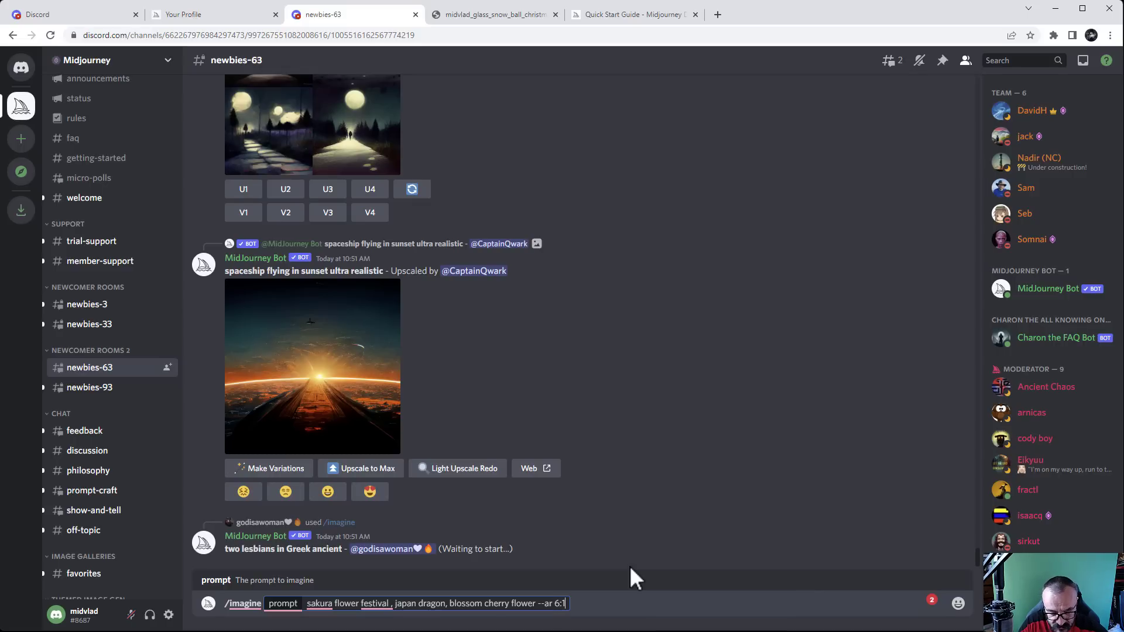
text(9)
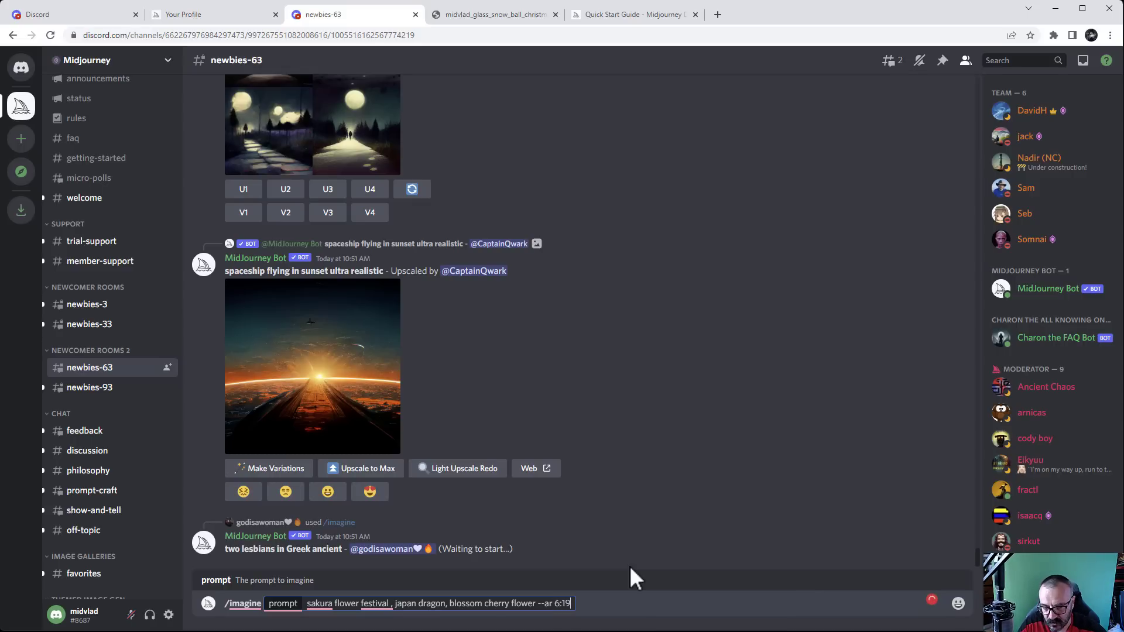
right_click(357, 604)
click(372, 543)
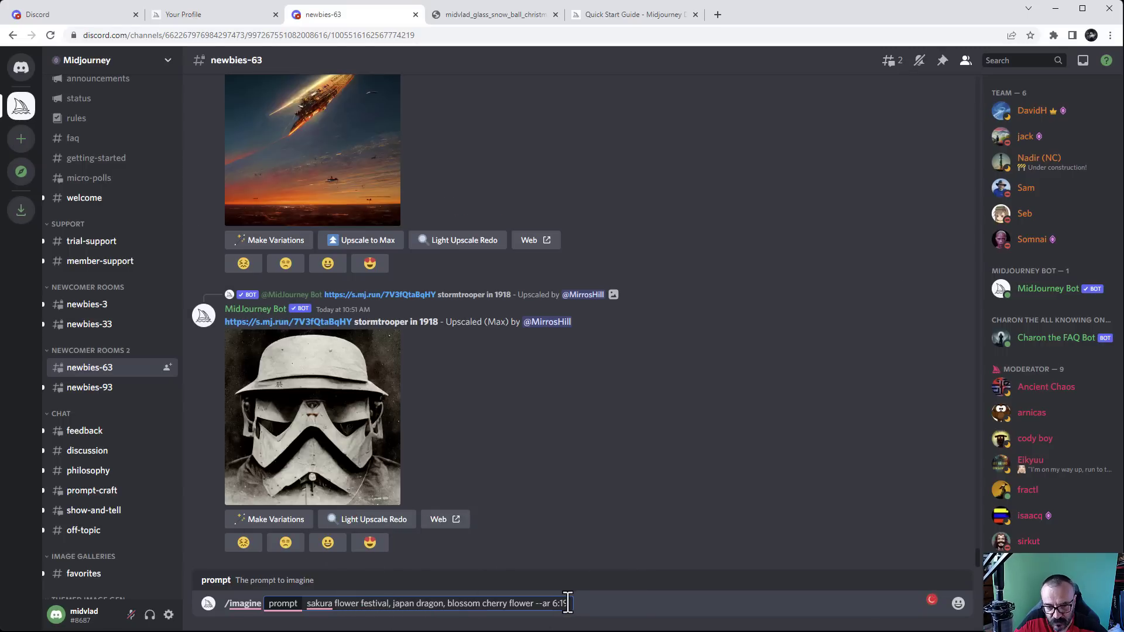
key(Return)
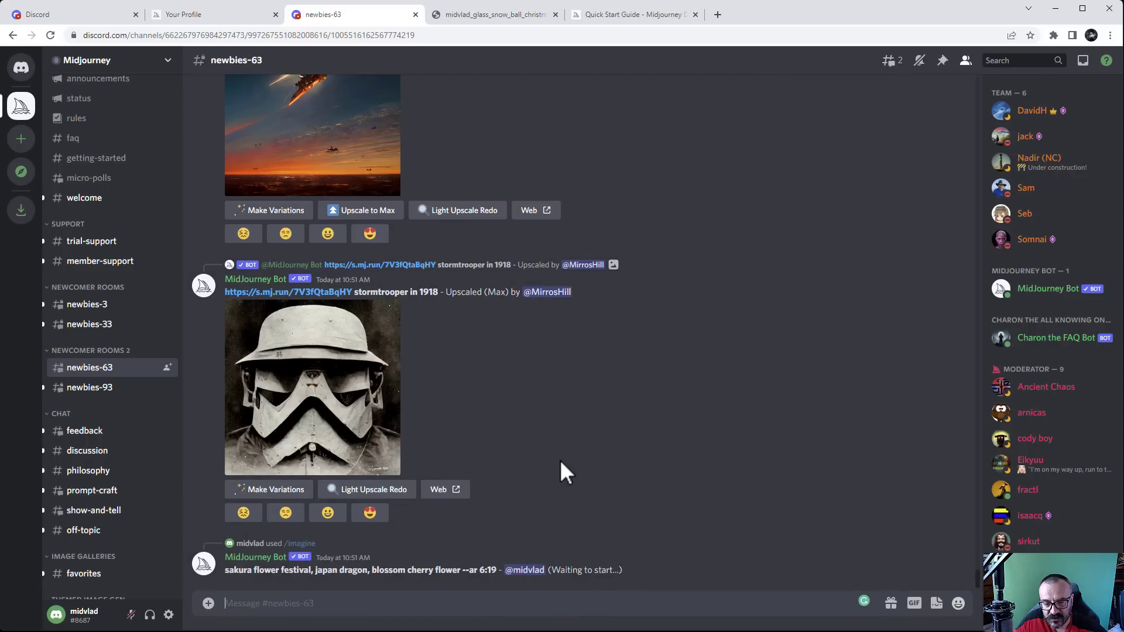
Jump from the Inbox mentions to the 'forest with happy clouds. Bob Ross' upscale message
click(1082, 64)
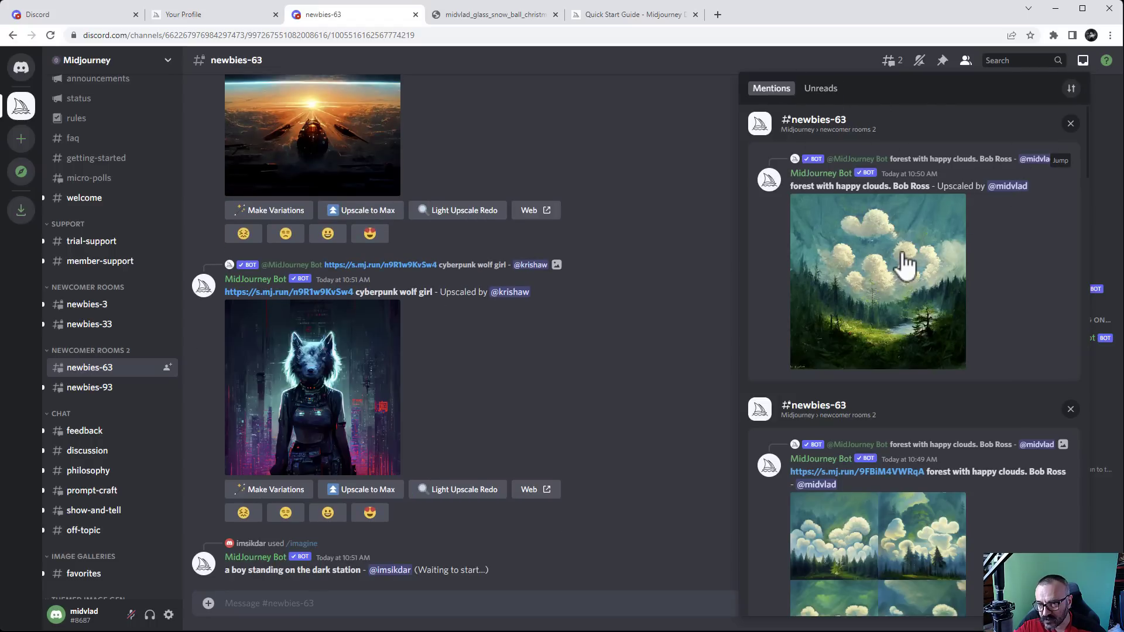
scroll(904, 258, down, 3)
scroll(907, 264, up, 3)
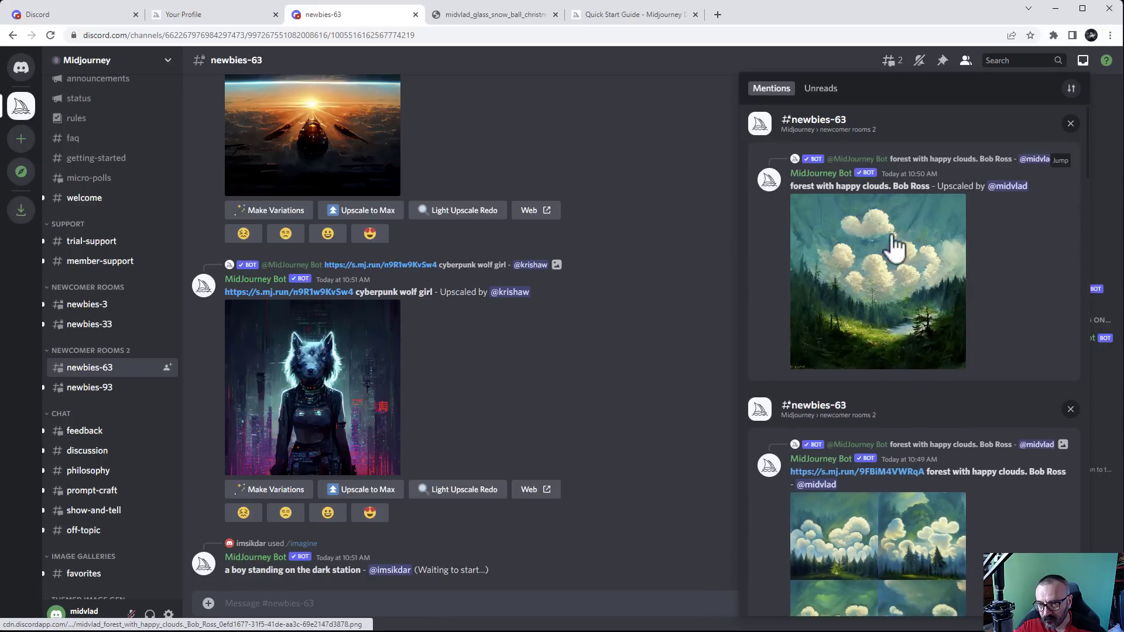
click(1067, 165)
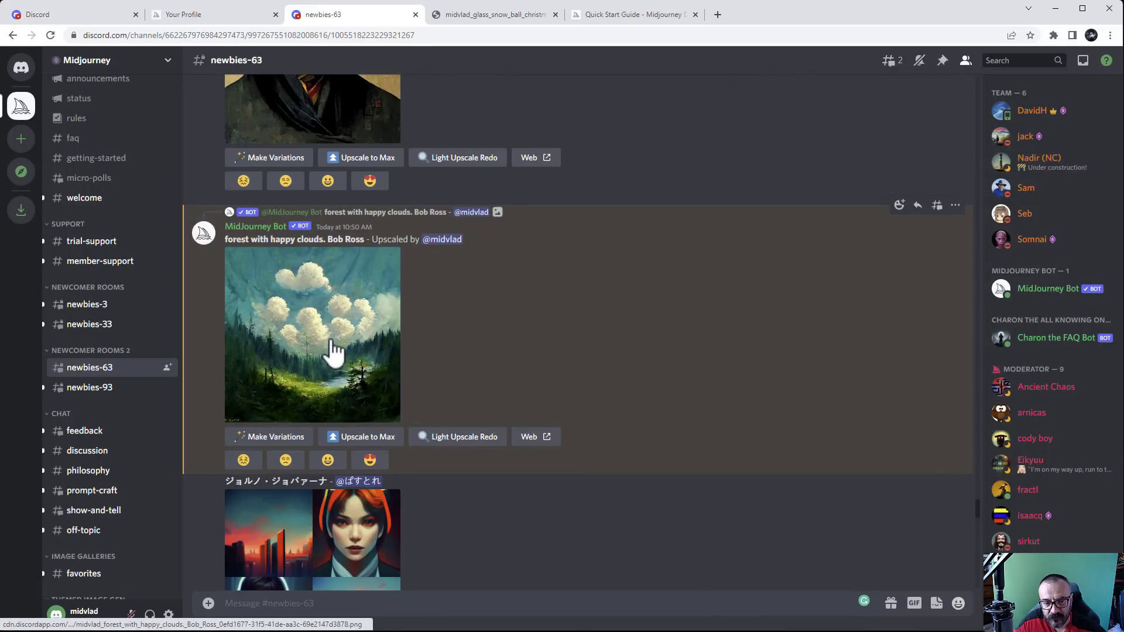
View the forest image's full-size original in a new tab, then close it and the preview
click(334, 352)
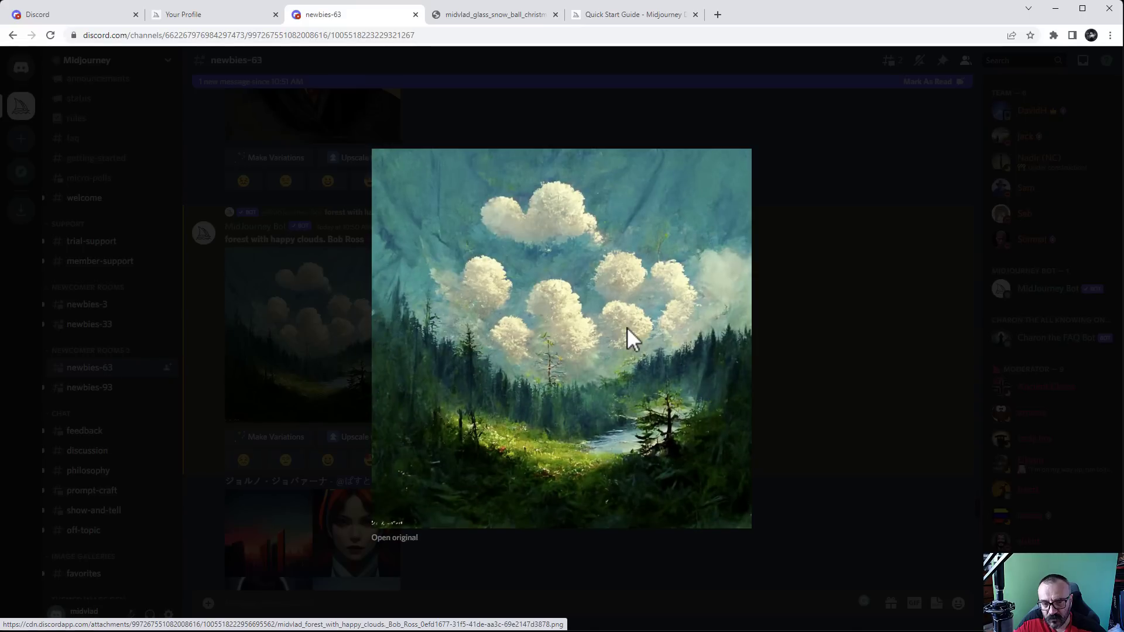
click(411, 540)
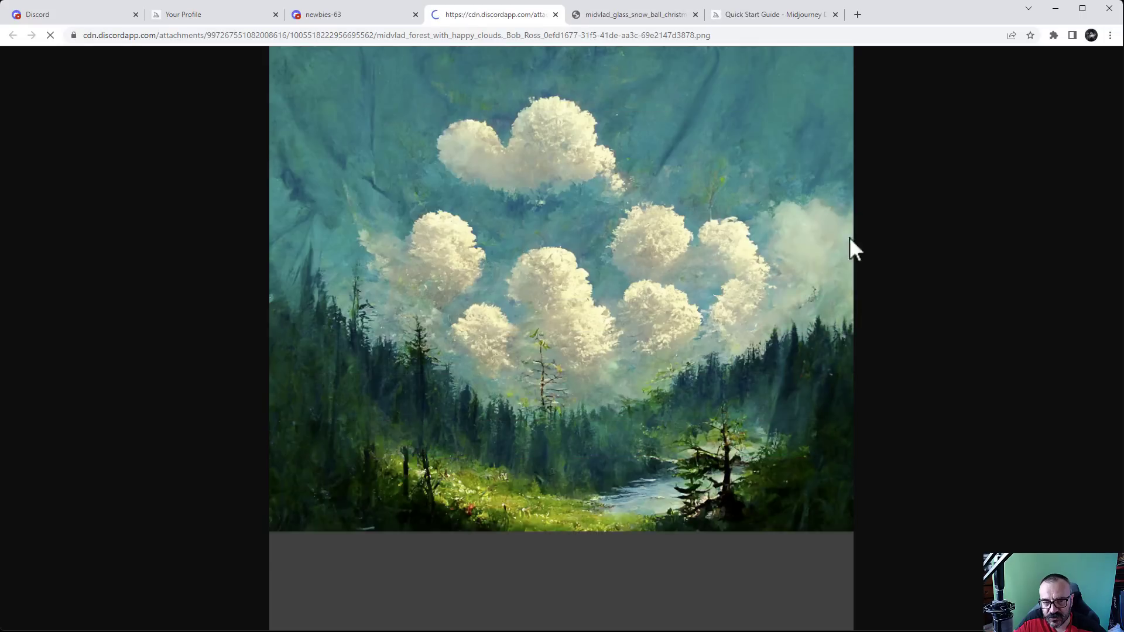
click(555, 14)
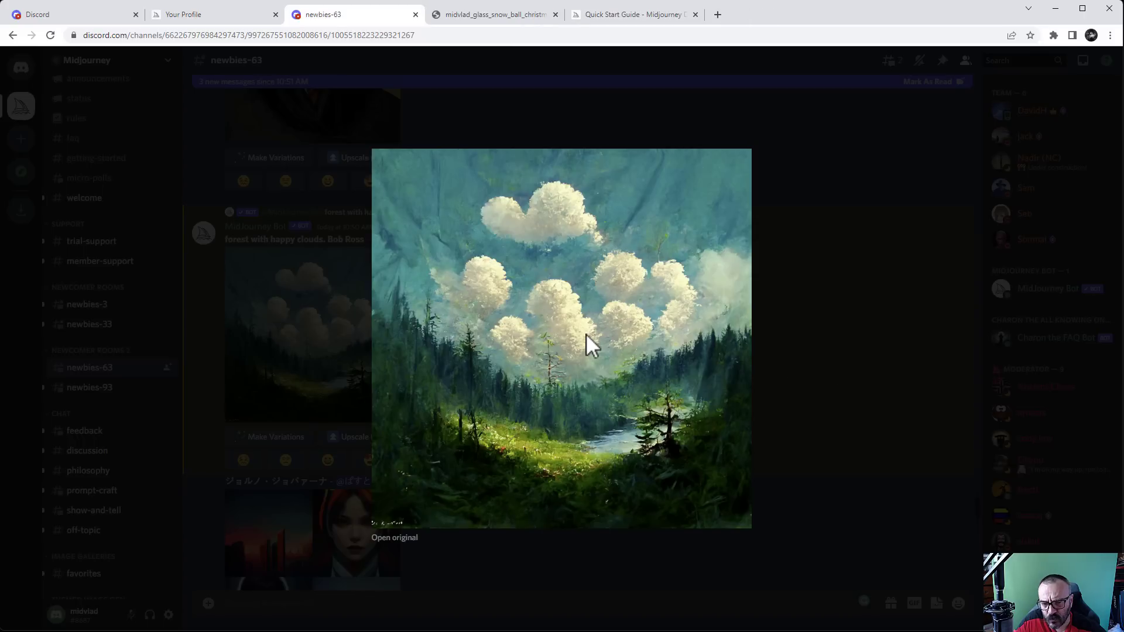
click(846, 308)
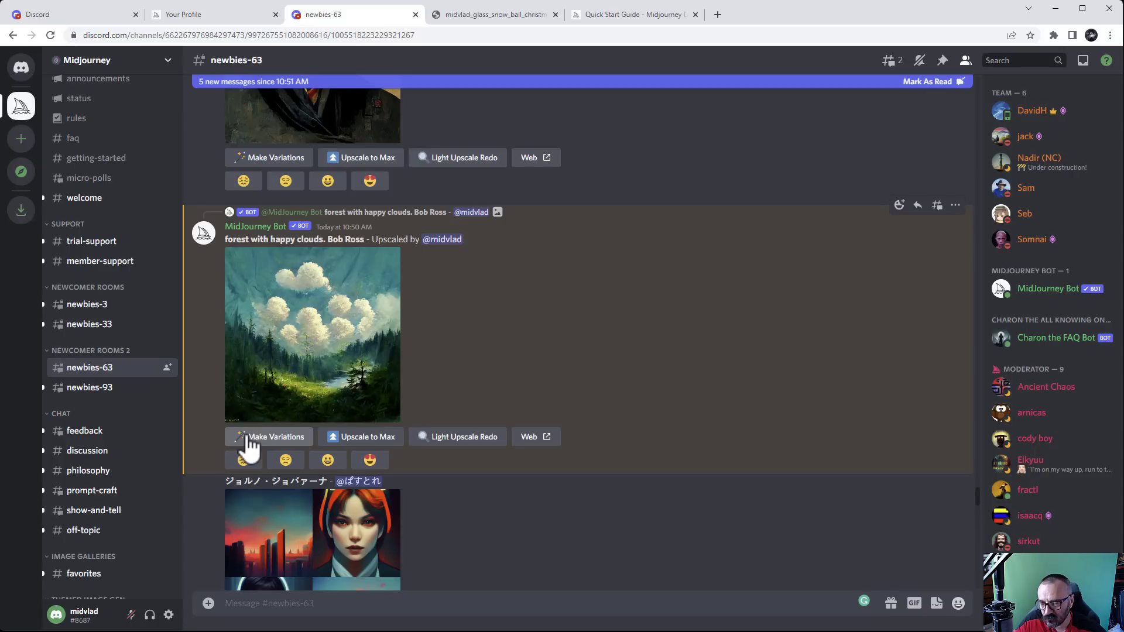
Request a maximum-size upscale of the forest image, then glance over the other browser tabs
click(363, 436)
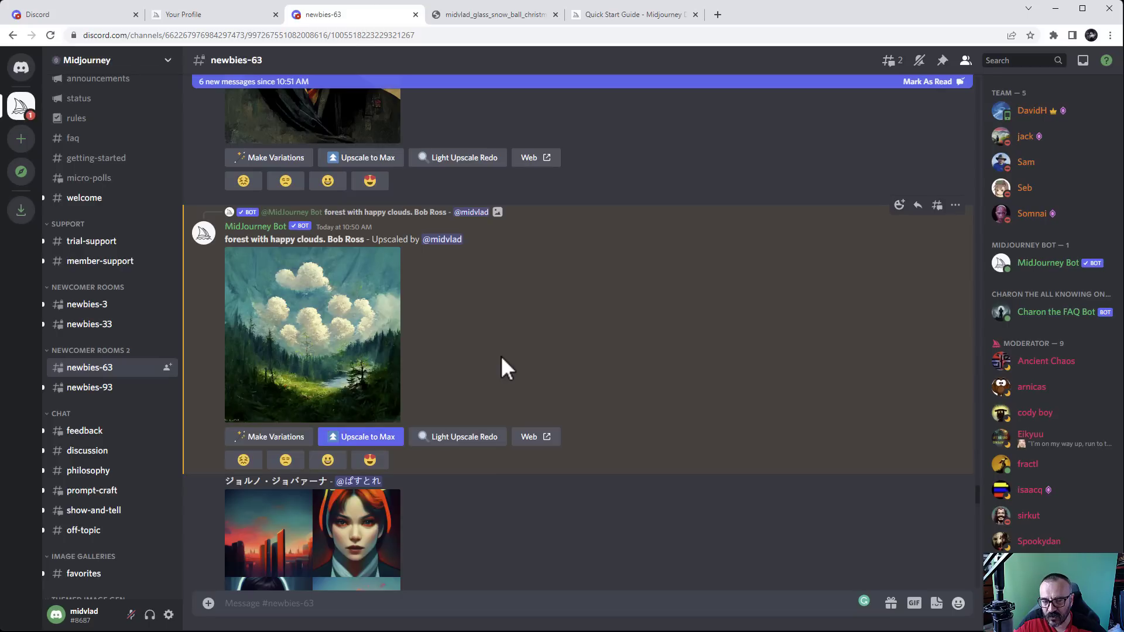
click(469, 446)
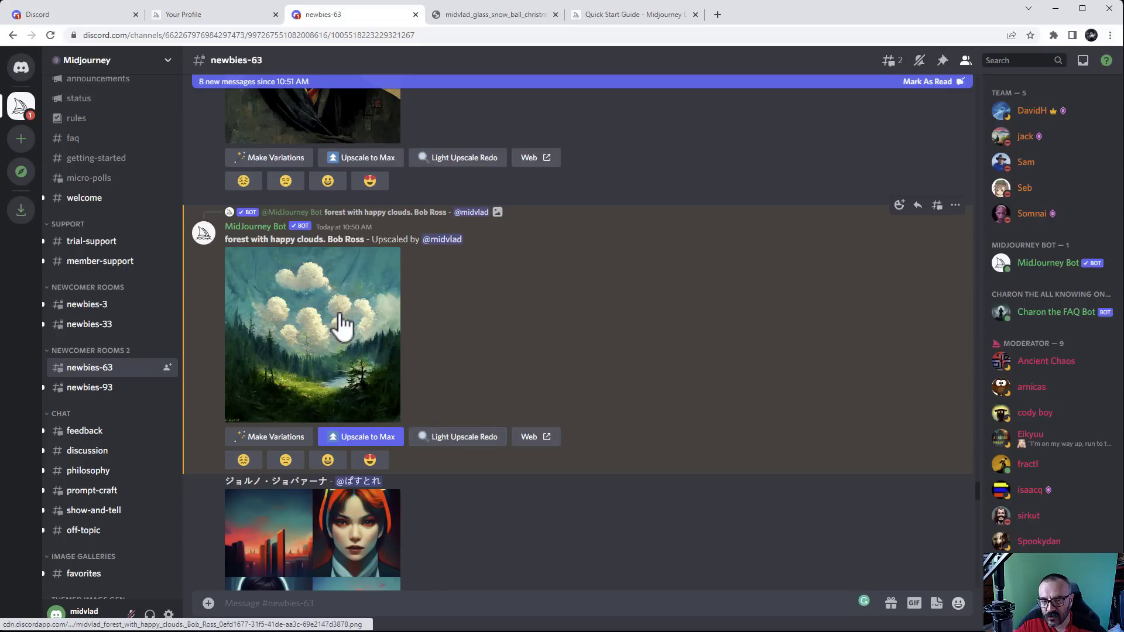
click(476, 18)
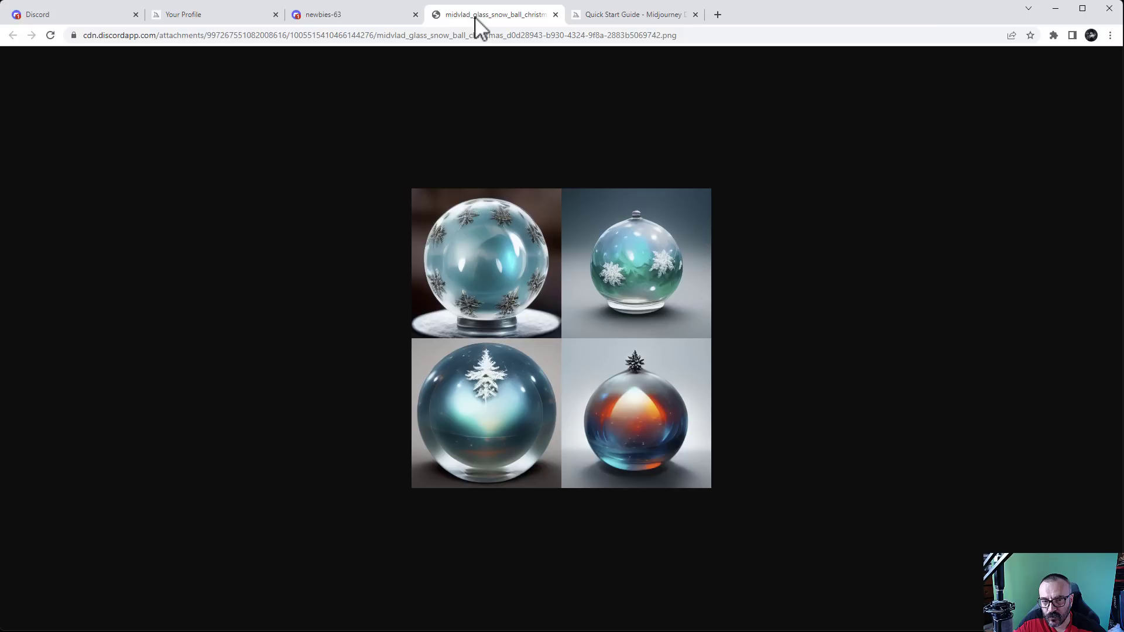
click(632, 17)
click(376, 13)
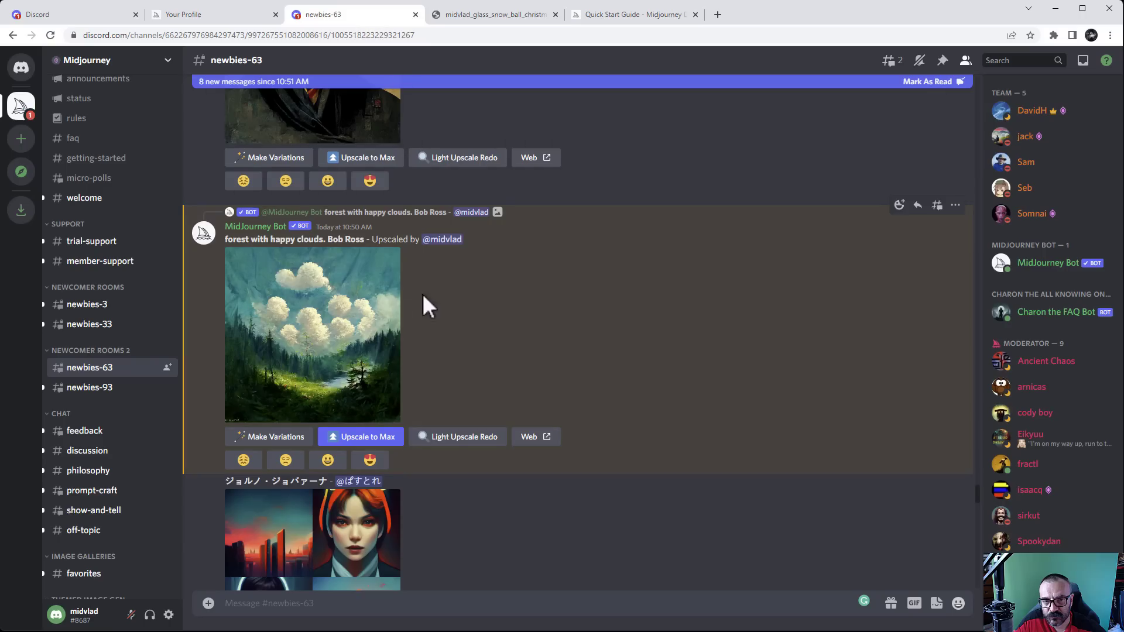
Open the upscaled forest image's original full-size in its own tab, then return to Discord
click(355, 334)
click(397, 540)
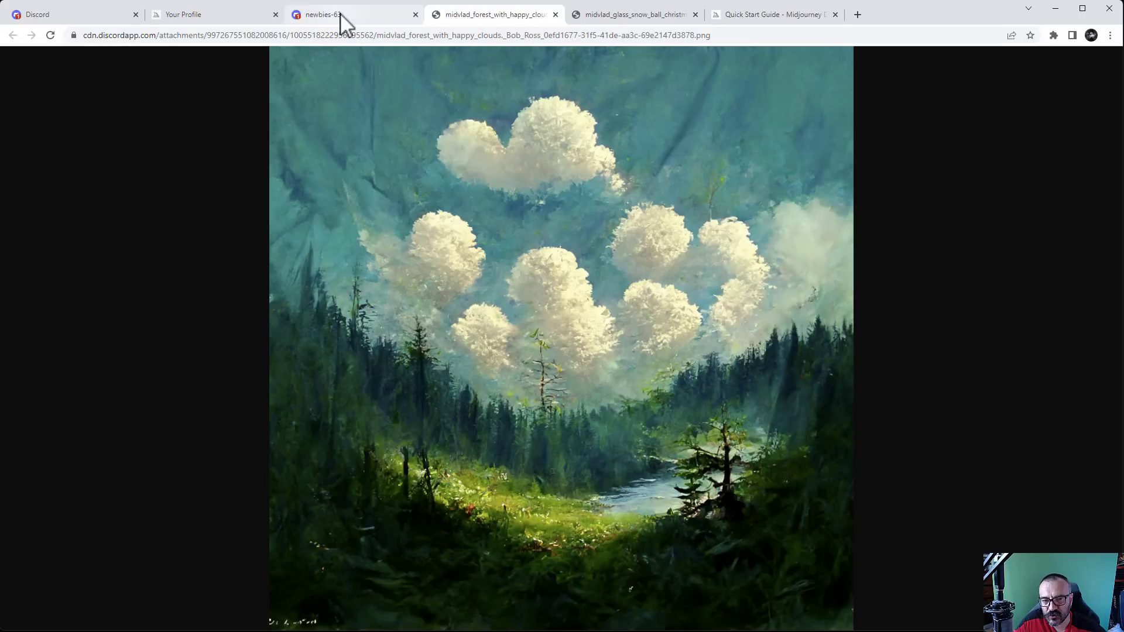
click(343, 15)
click(829, 226)
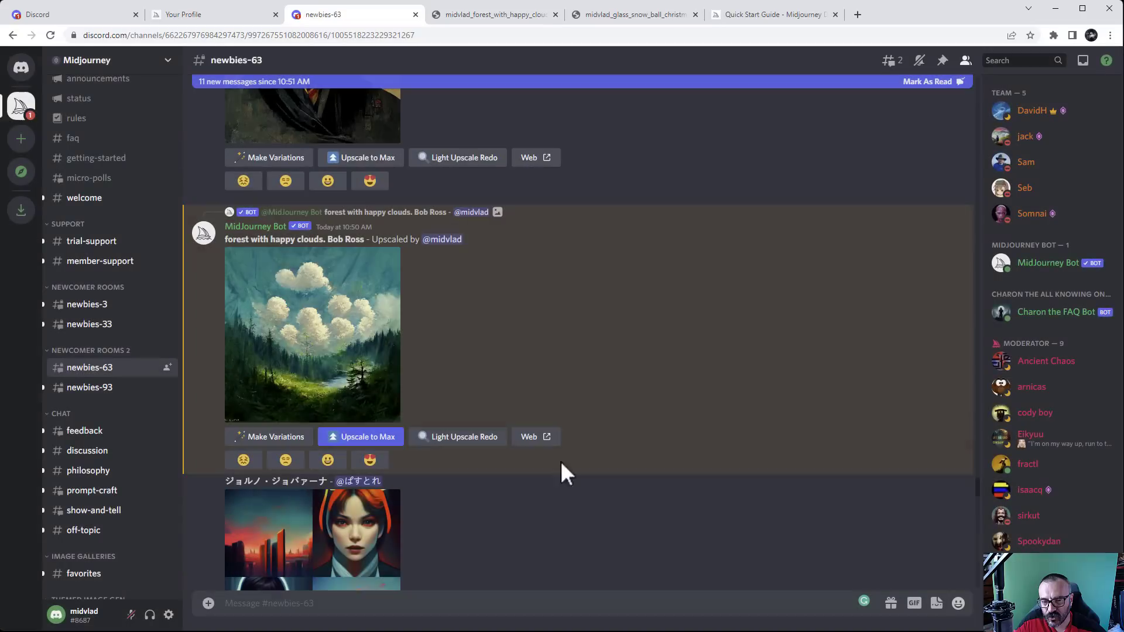
Request a Light Upscale Redo of the forest image and review the Inbox mentions
click(475, 440)
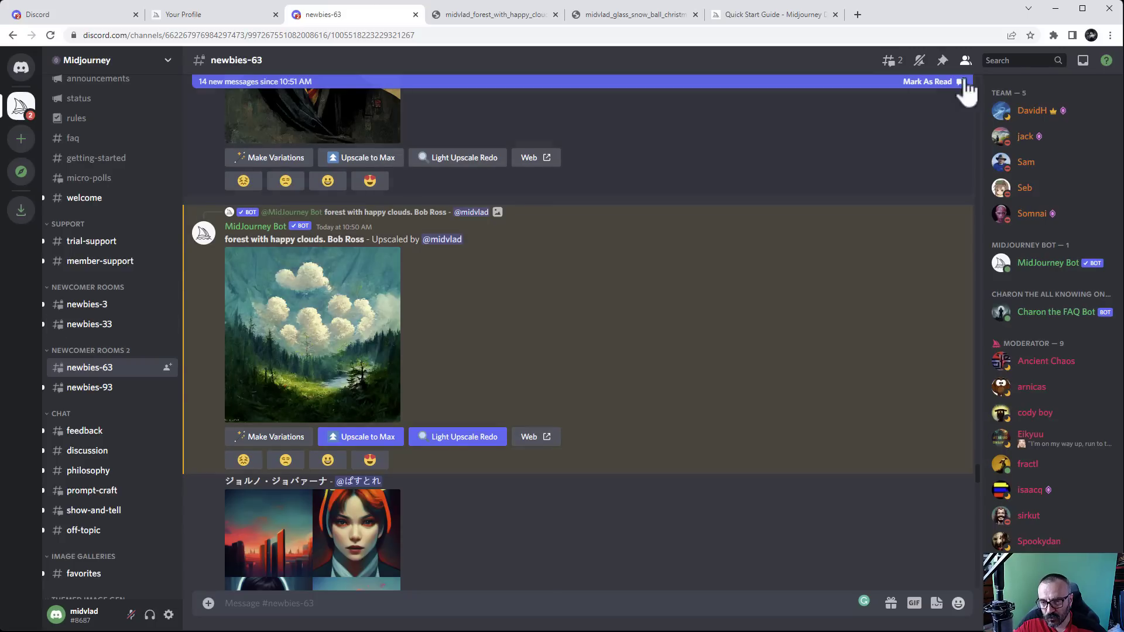
click(1083, 61)
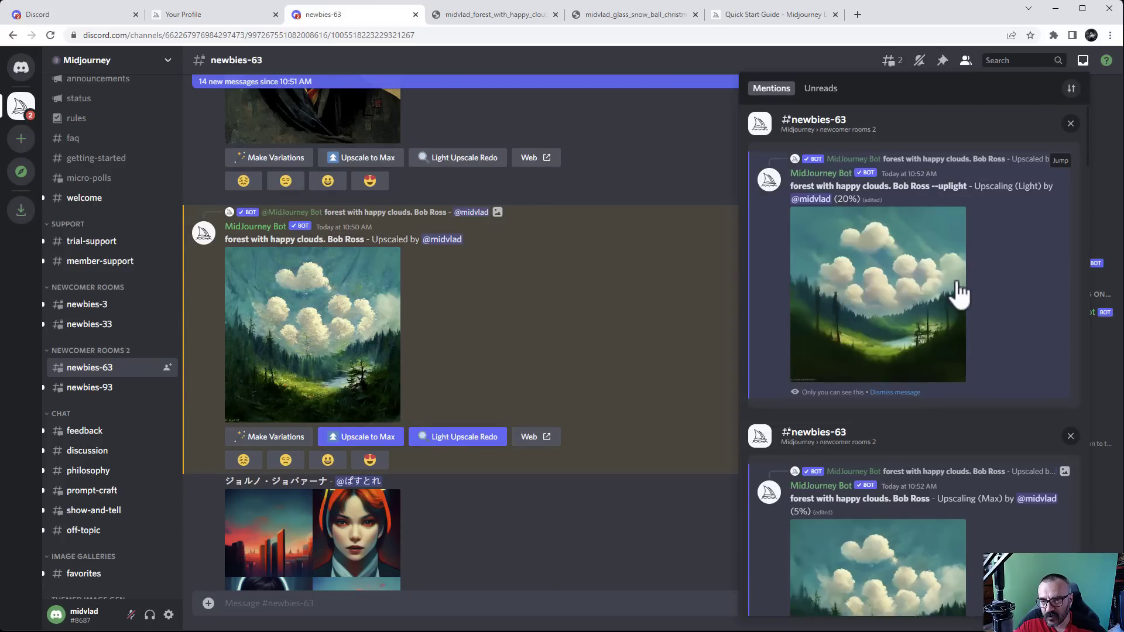
scroll(988, 310, down, 4)
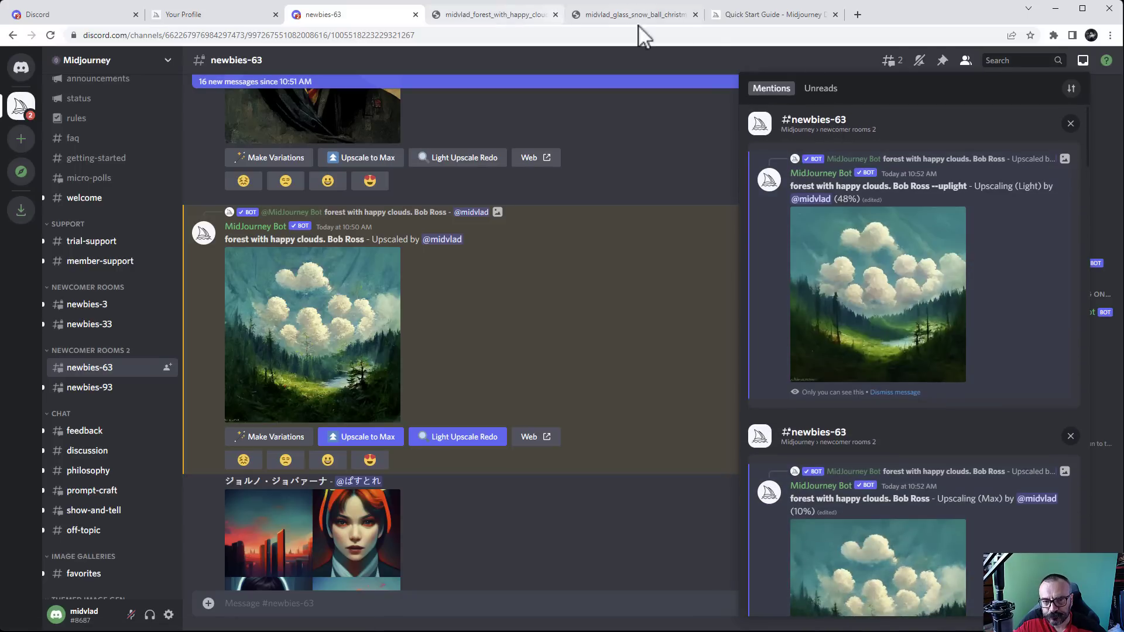
click(212, 17)
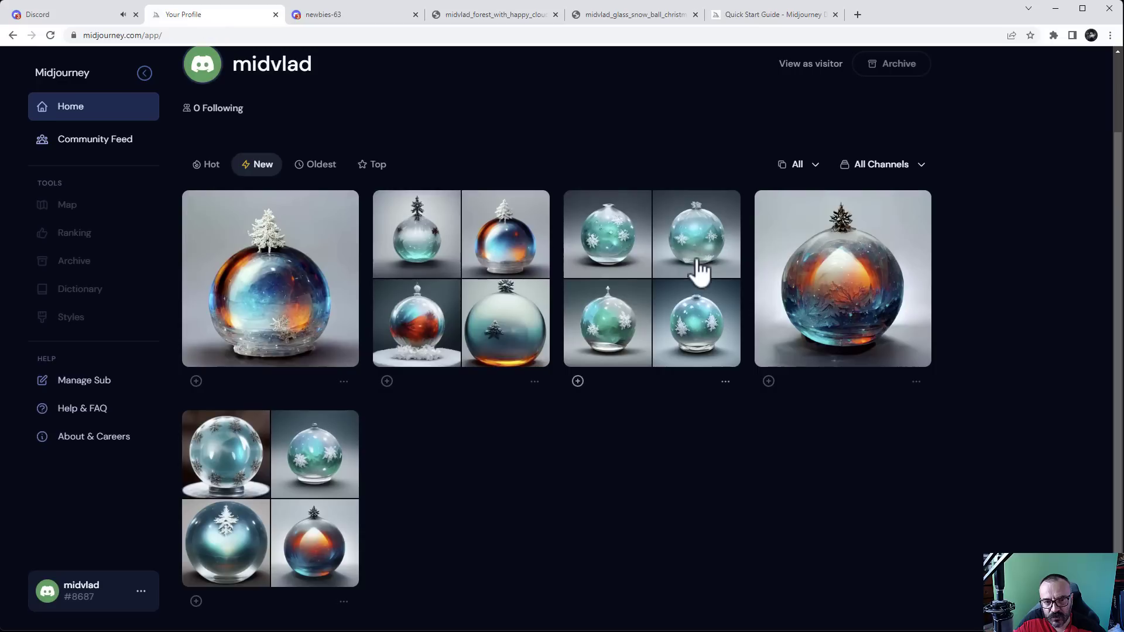
Reload the Midjourney profile gallery to show the new sakura dragon and forest images
click(51, 35)
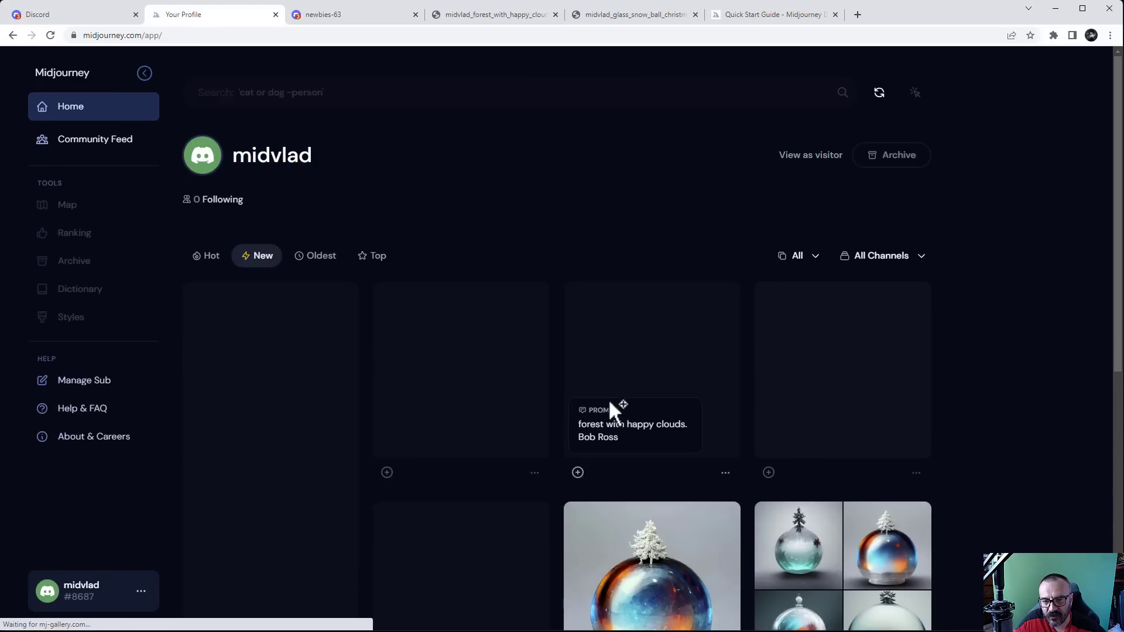
scroll(963, 364, down, 4)
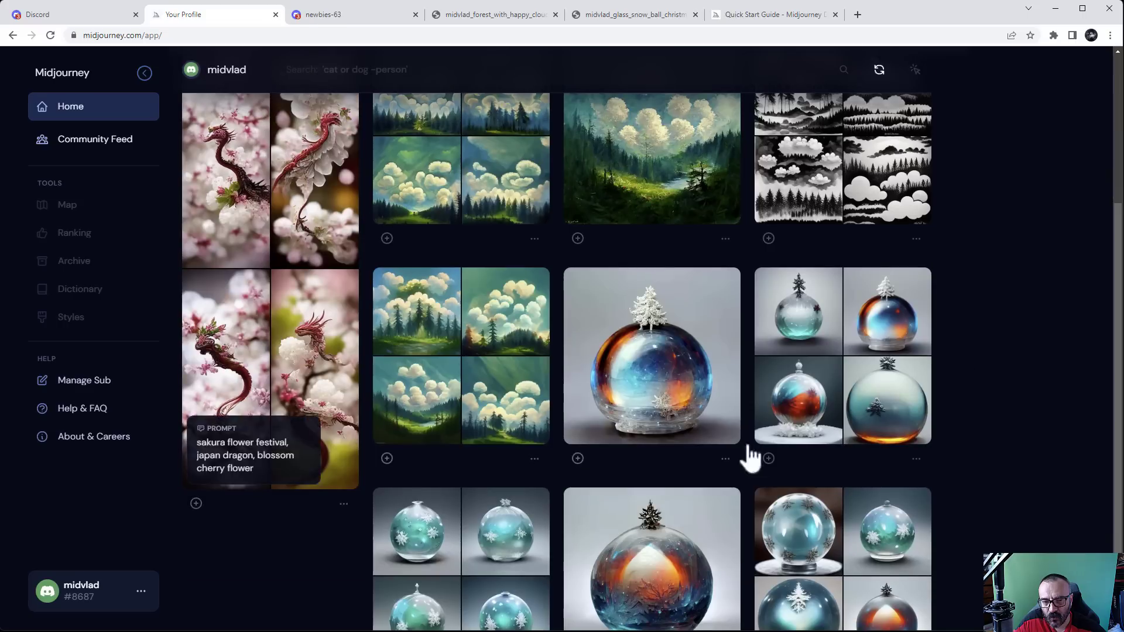
scroll(748, 456, up, 3)
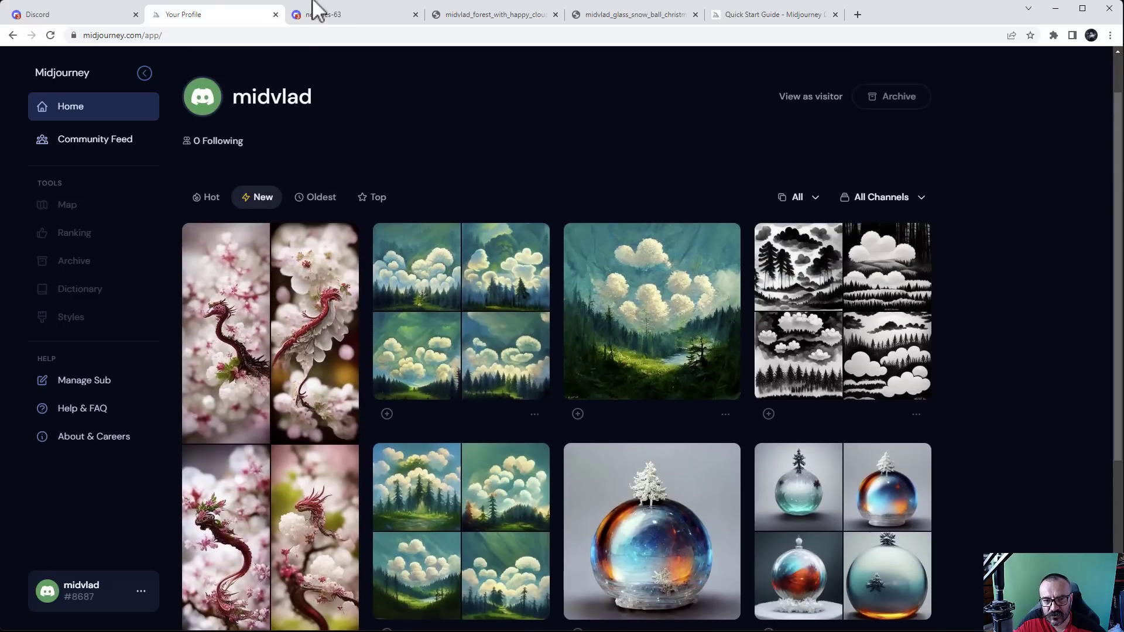
Jump to the sakura dragon grid in Discord, preview it, and re-roll it
click(331, 17)
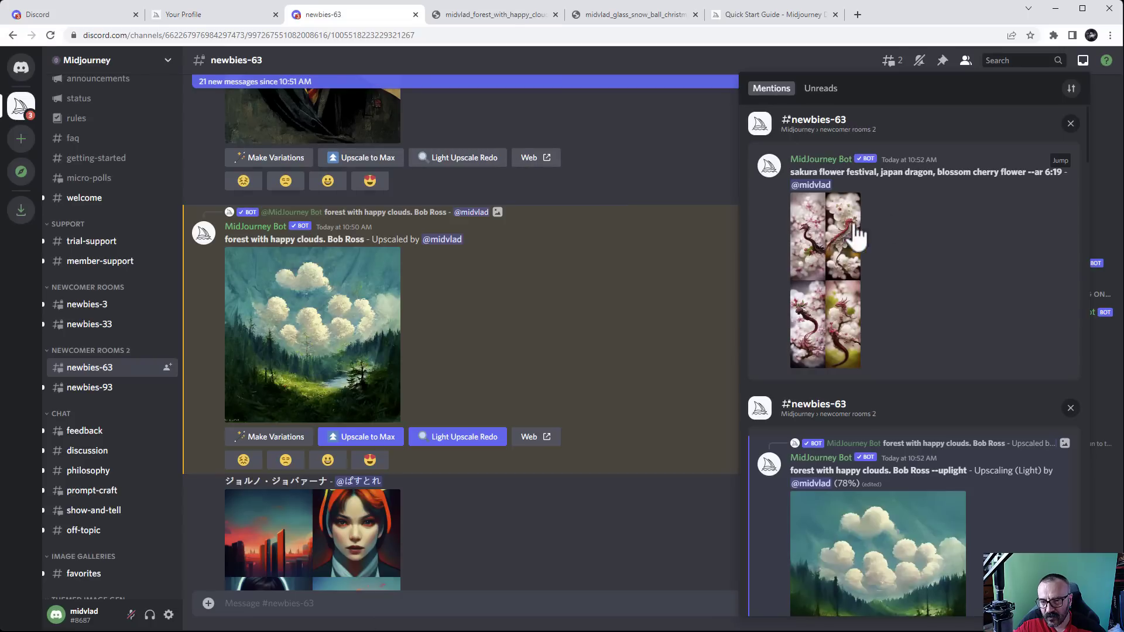
click(1057, 162)
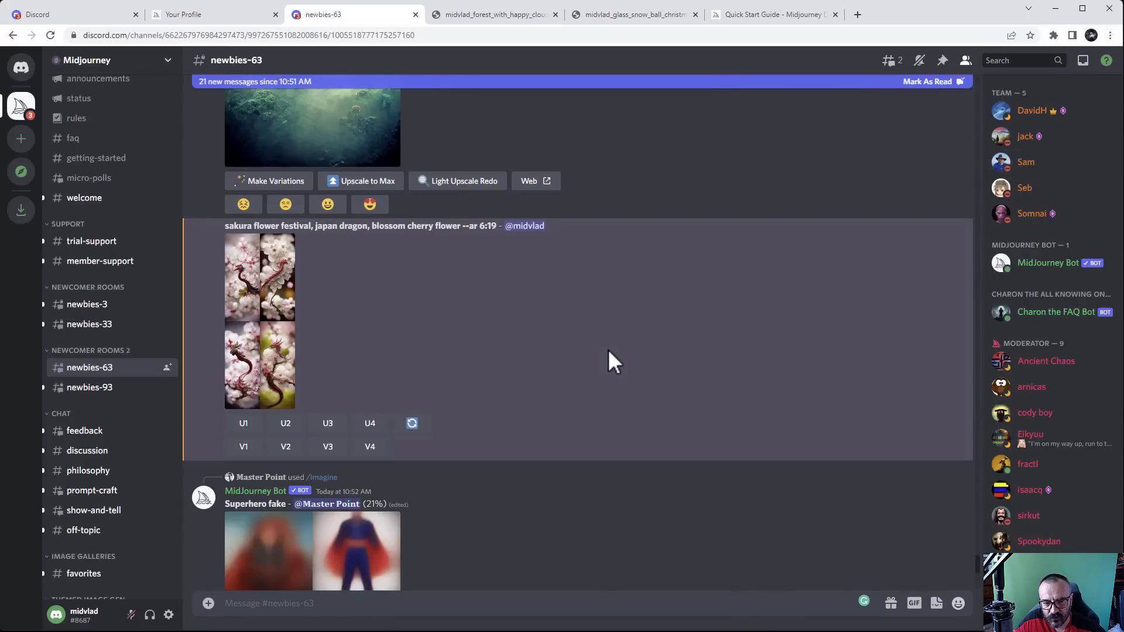
click(268, 313)
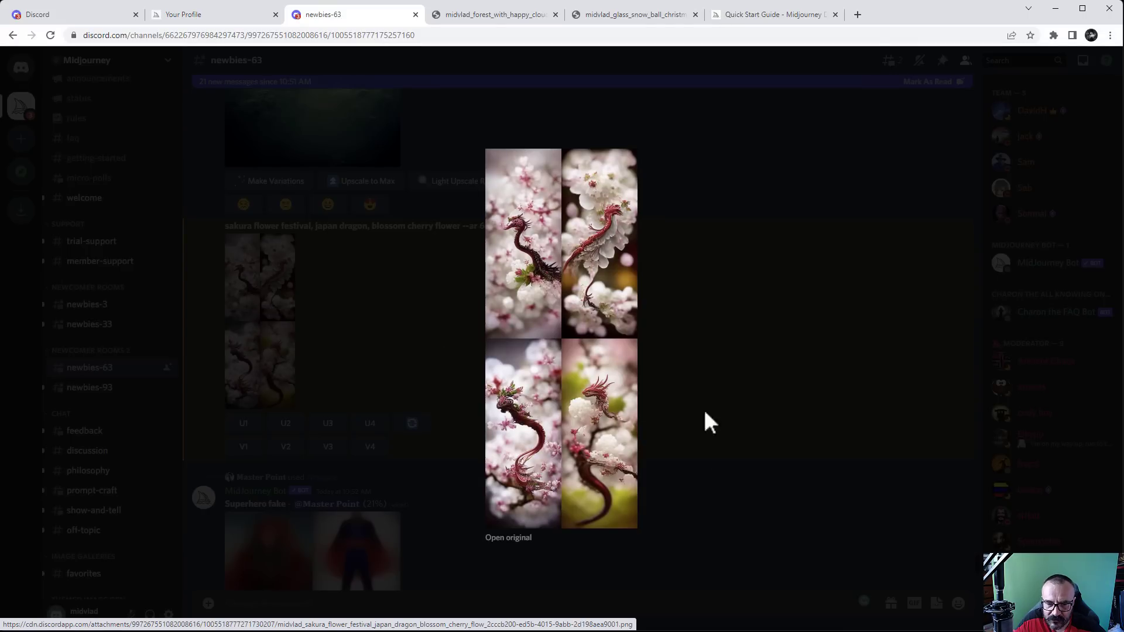
click(703, 339)
click(412, 422)
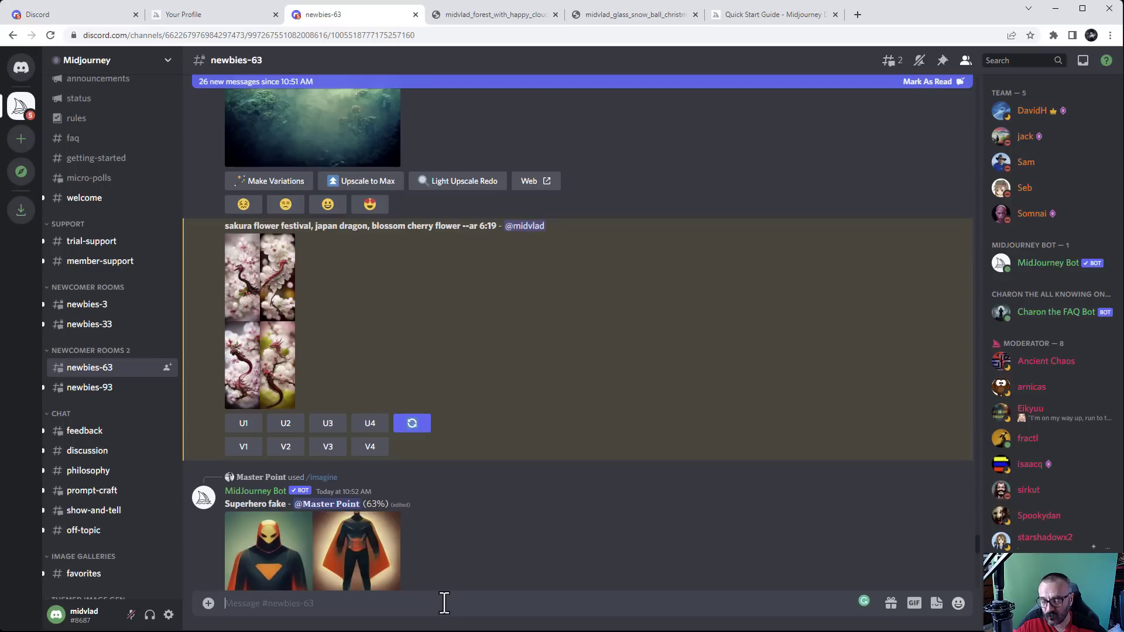
Send the /info command to the Midjourney bot, then scroll through the channel
text(/)
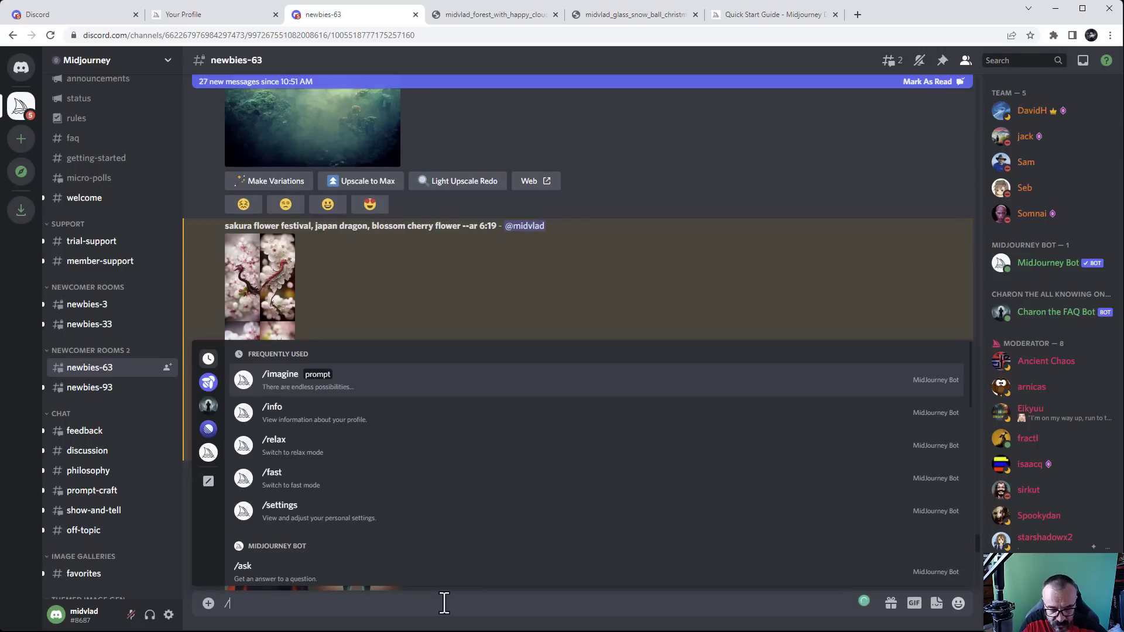
text(info)
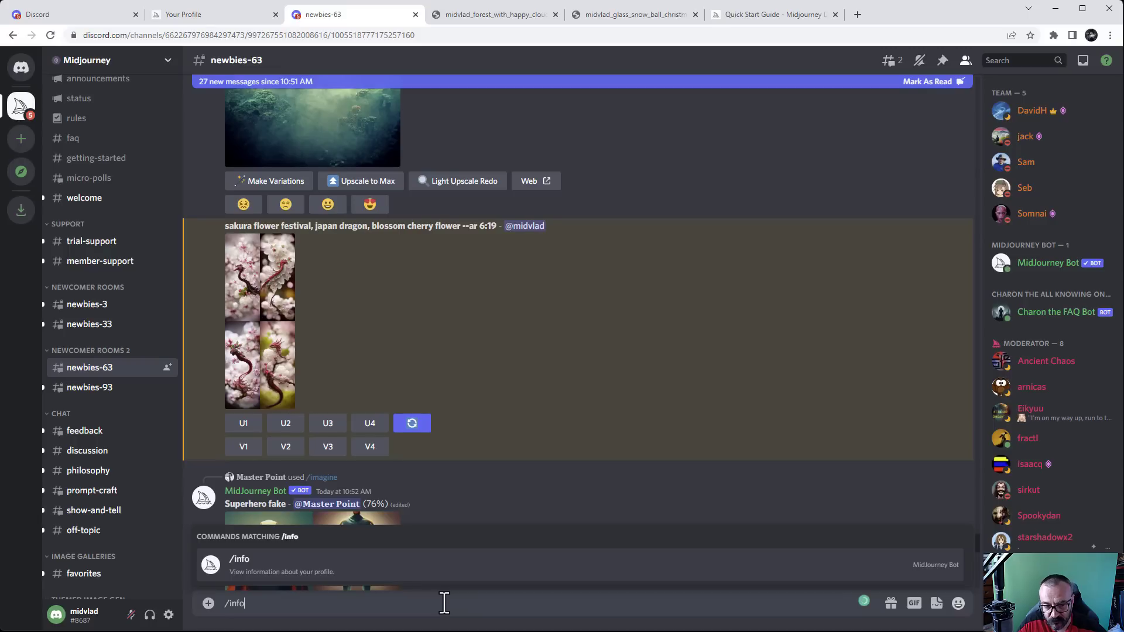
key(Return)
key(Return)
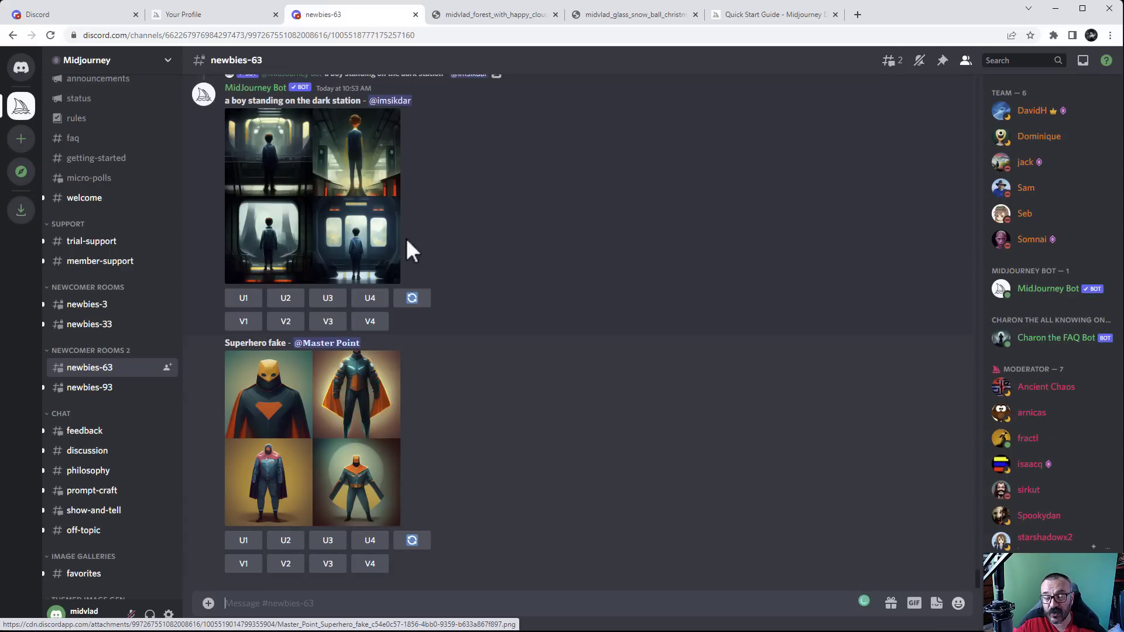
scroll(437, 312, up, 5)
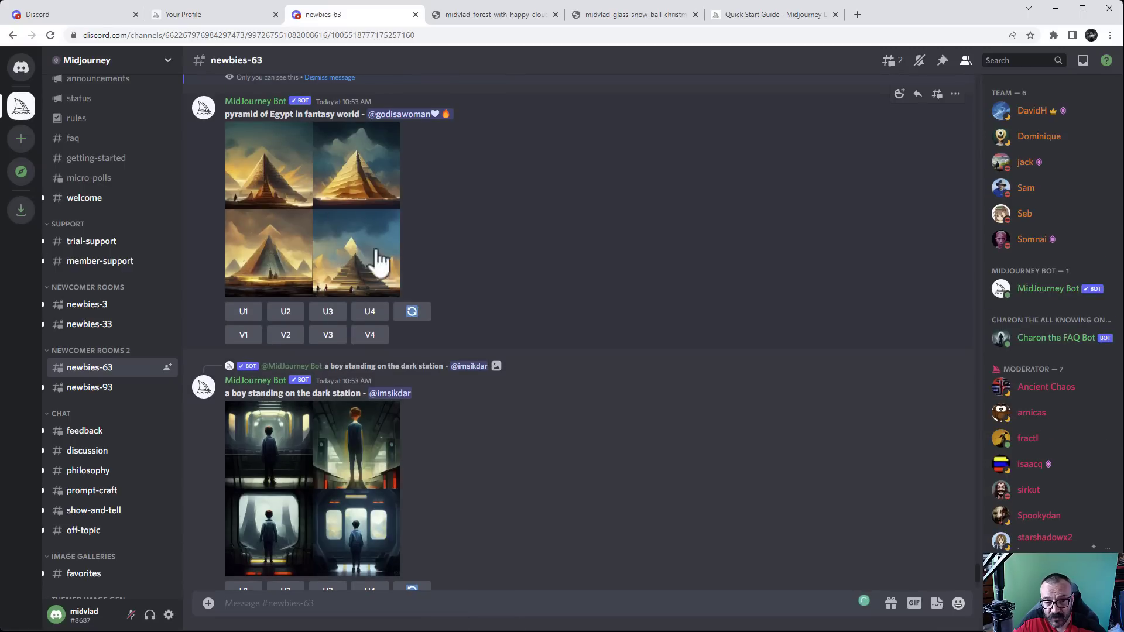
scroll(420, 240, down, 4)
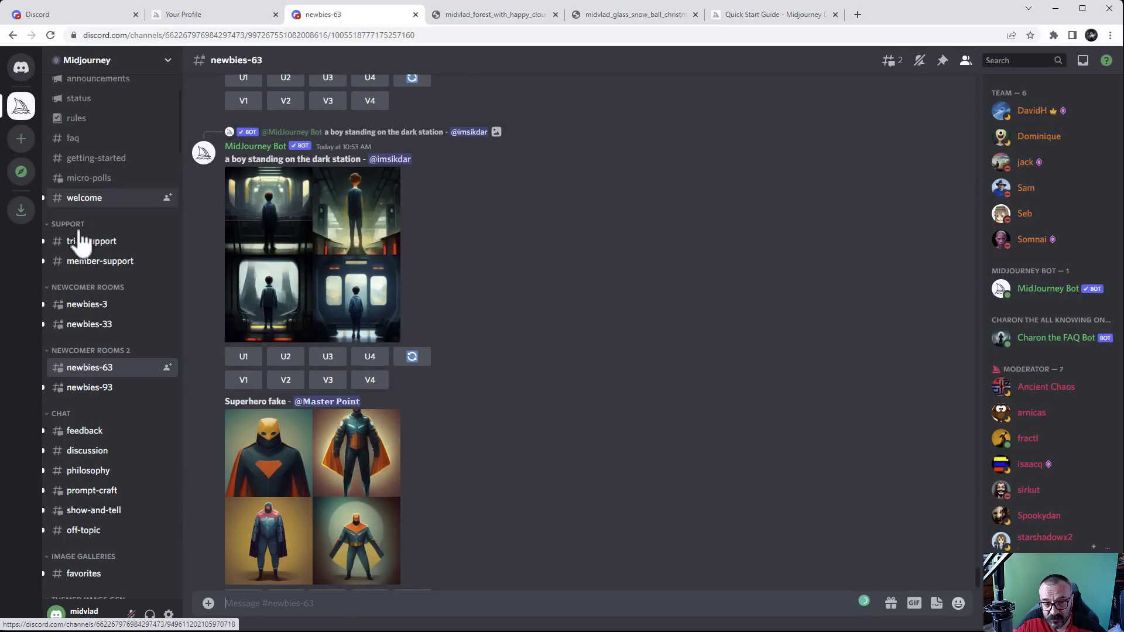
scroll(88, 510, down, 5)
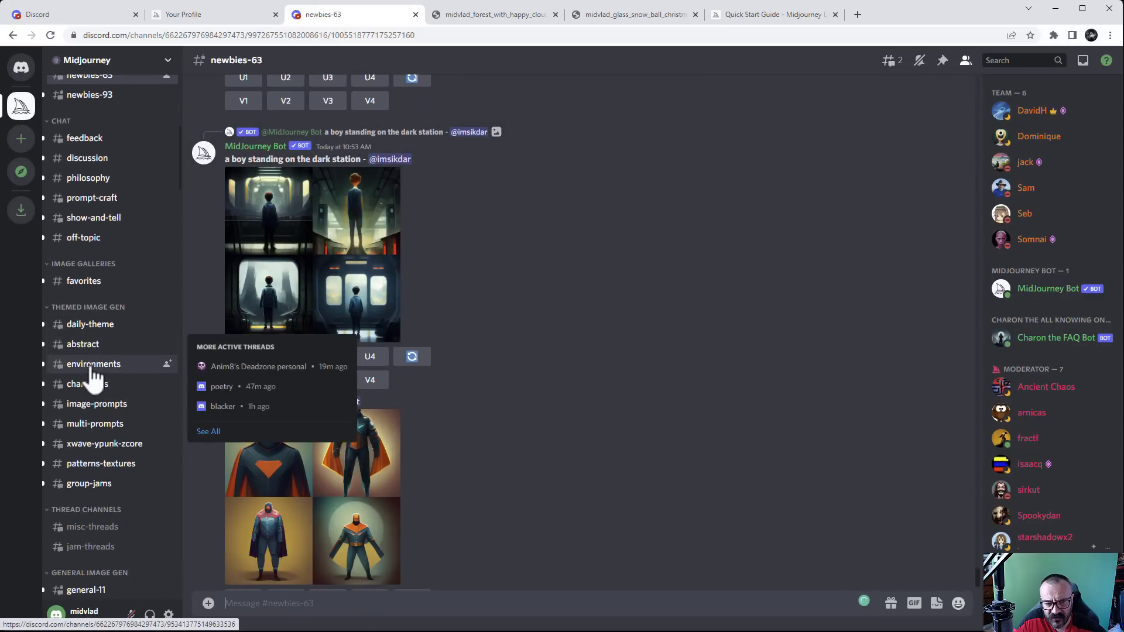
scroll(96, 430, down, 7)
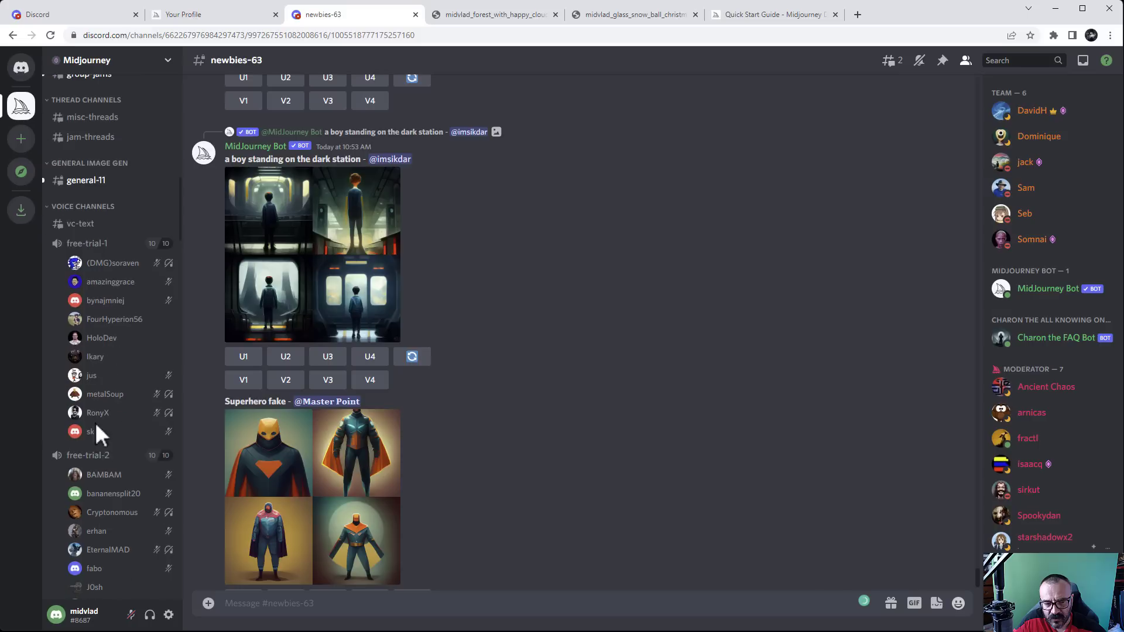
scroll(111, 364, up, 2)
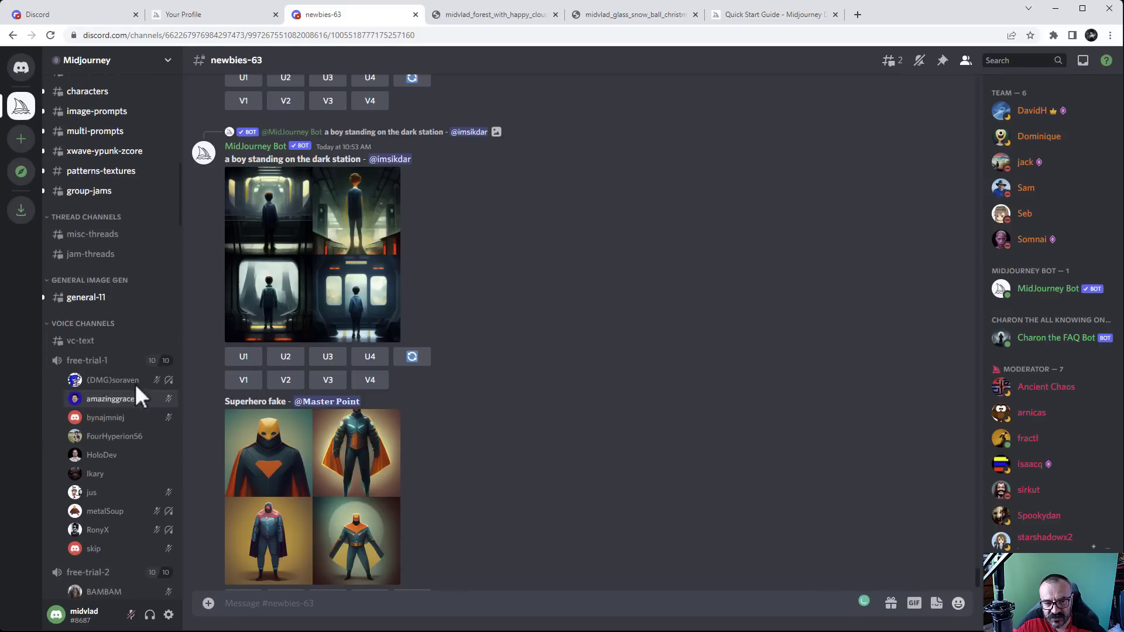
scroll(90, 358, up, 7)
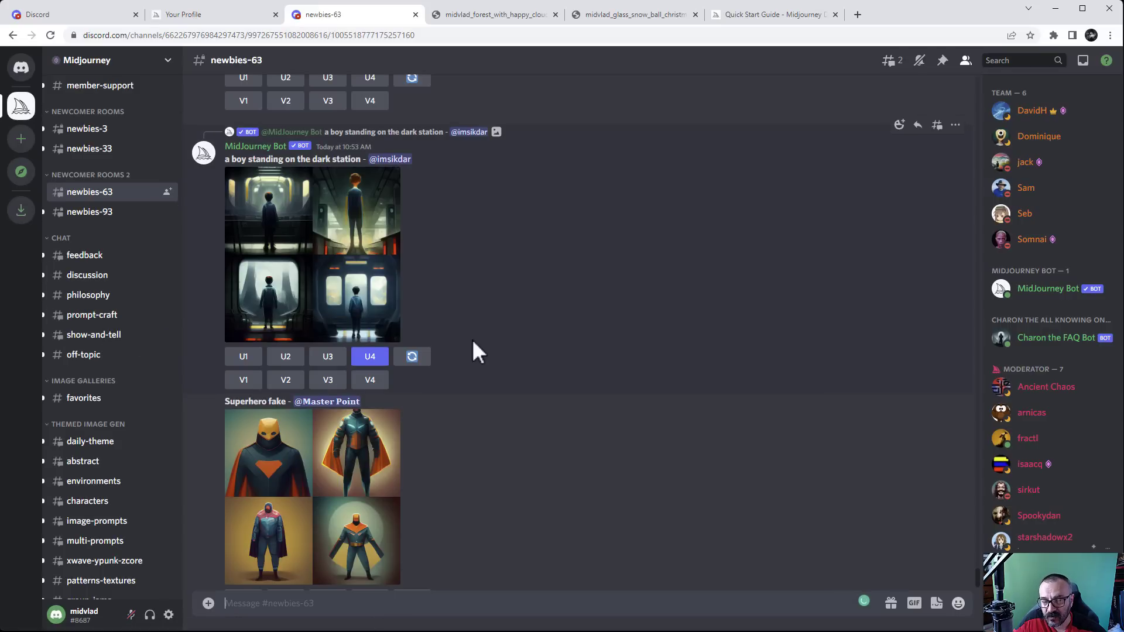
Open the Community Feed on the Midjourney website and browse to the samurai card
click(187, 16)
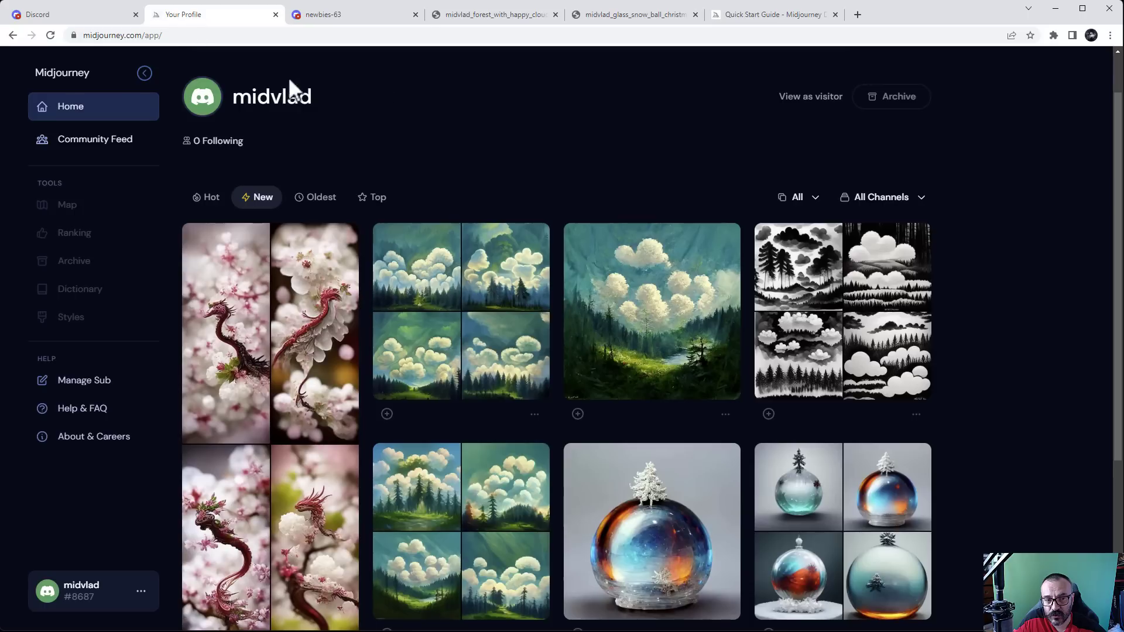
click(100, 157)
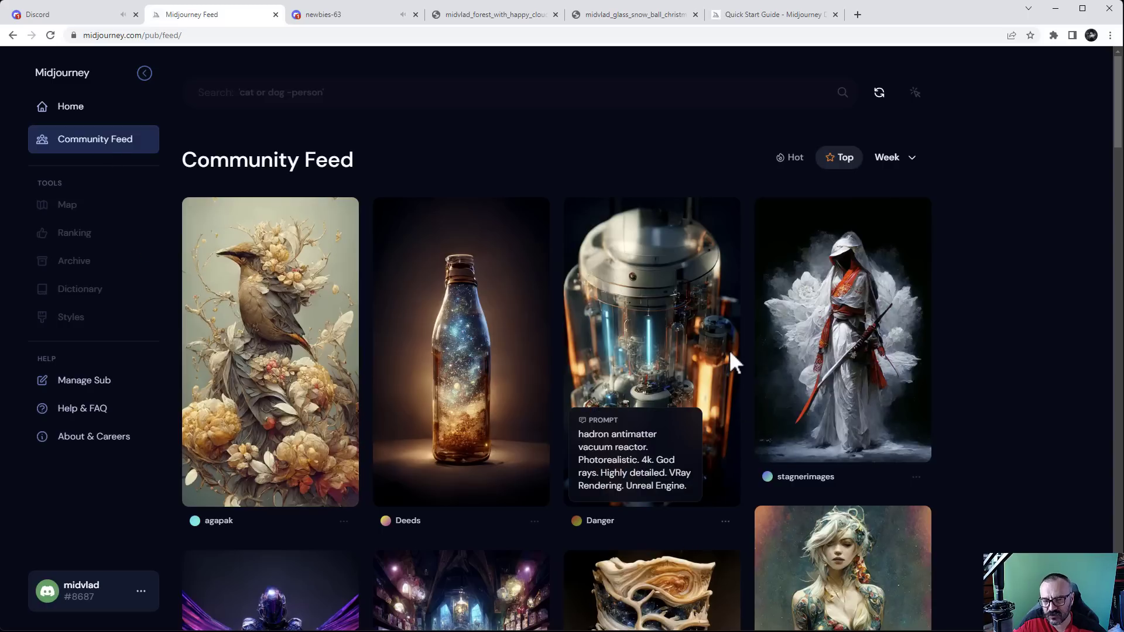
scroll(728, 349, down, 2)
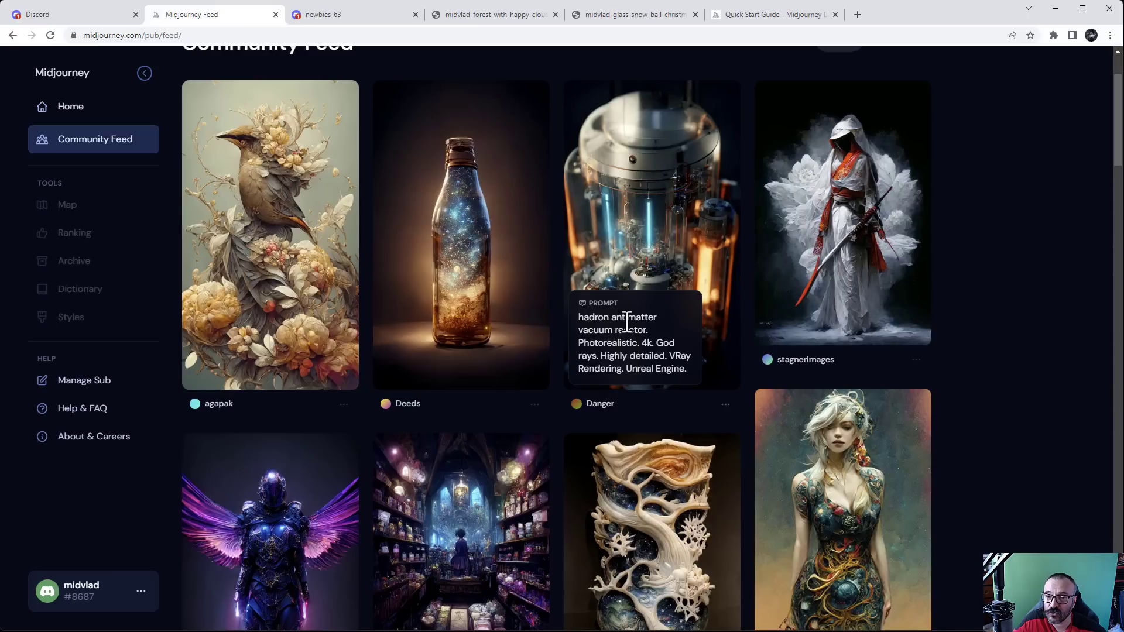
mouse_move(872, 237)
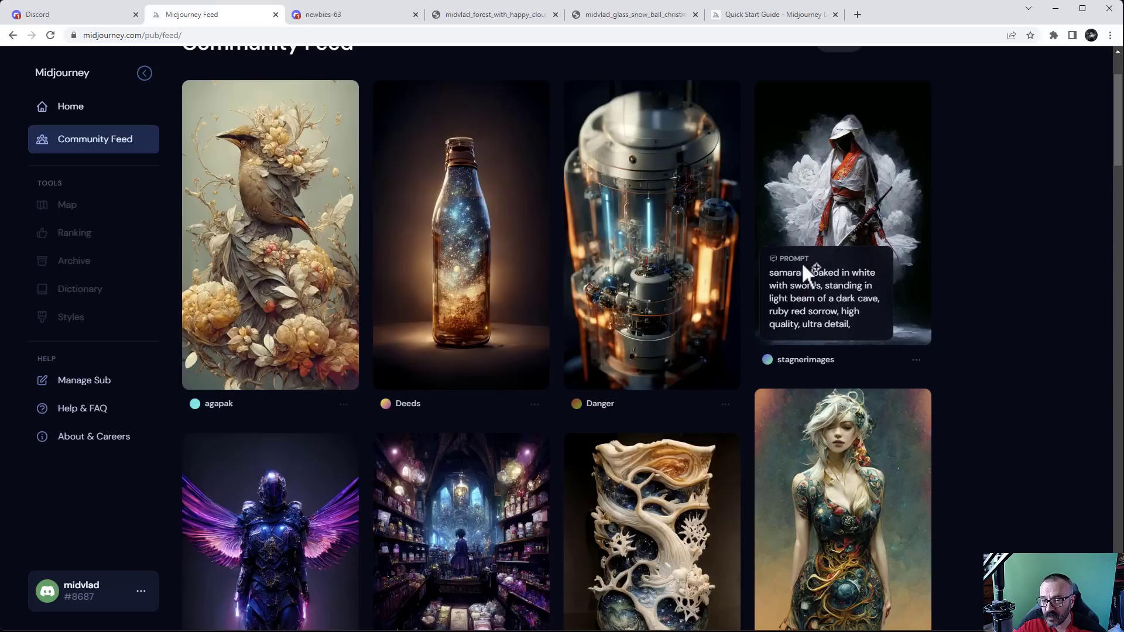
Copy the samurai card's prompt text and return to the Discord newbies-63 channel
drag(769, 271, 852, 326)
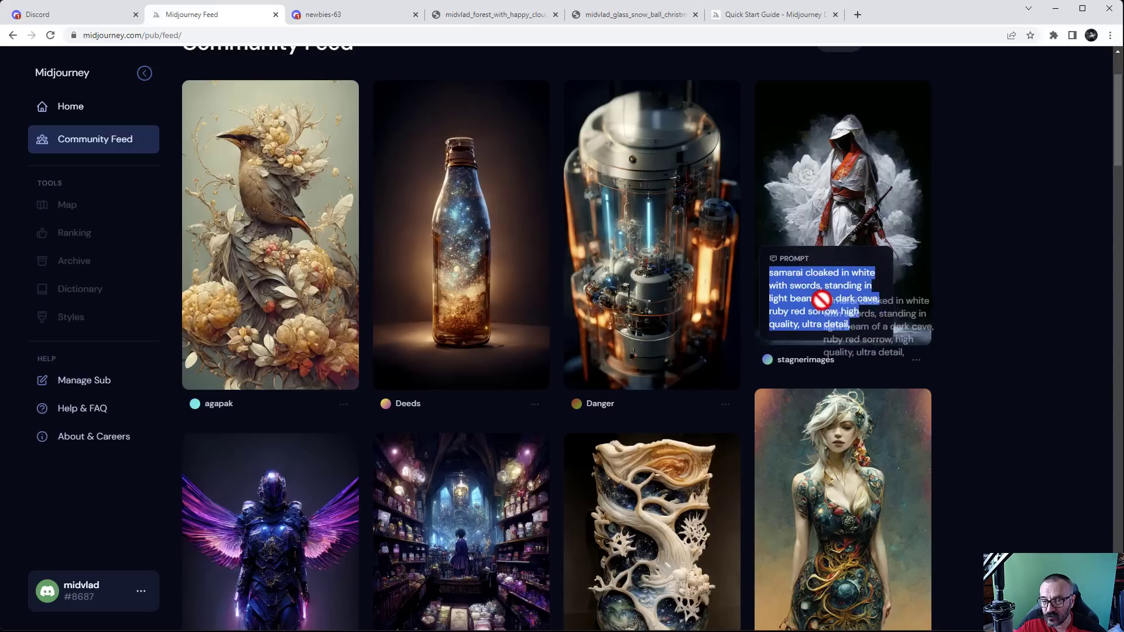
right_click(808, 291)
click(835, 302)
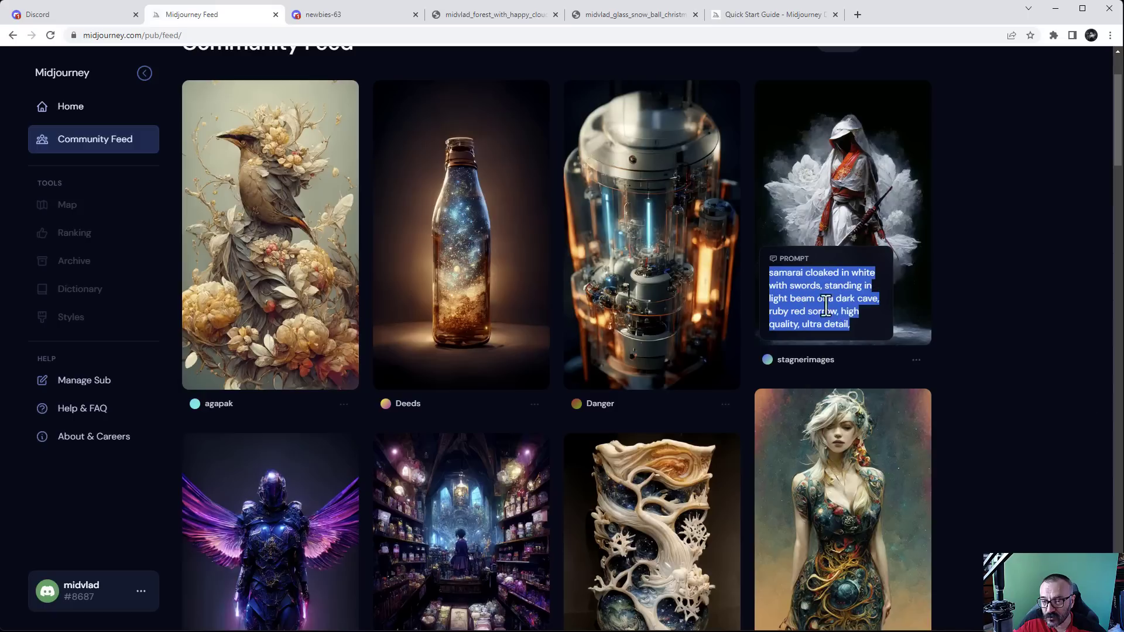
click(311, 16)
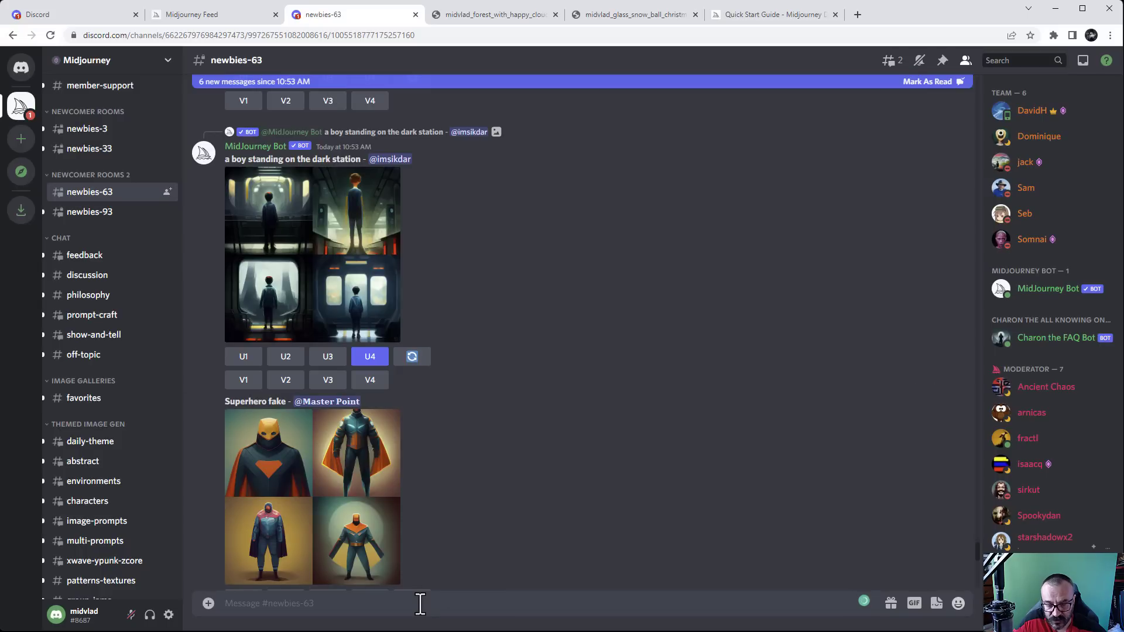
Start a /imagine command and paste the copied samurai prompt into it
text(/im)
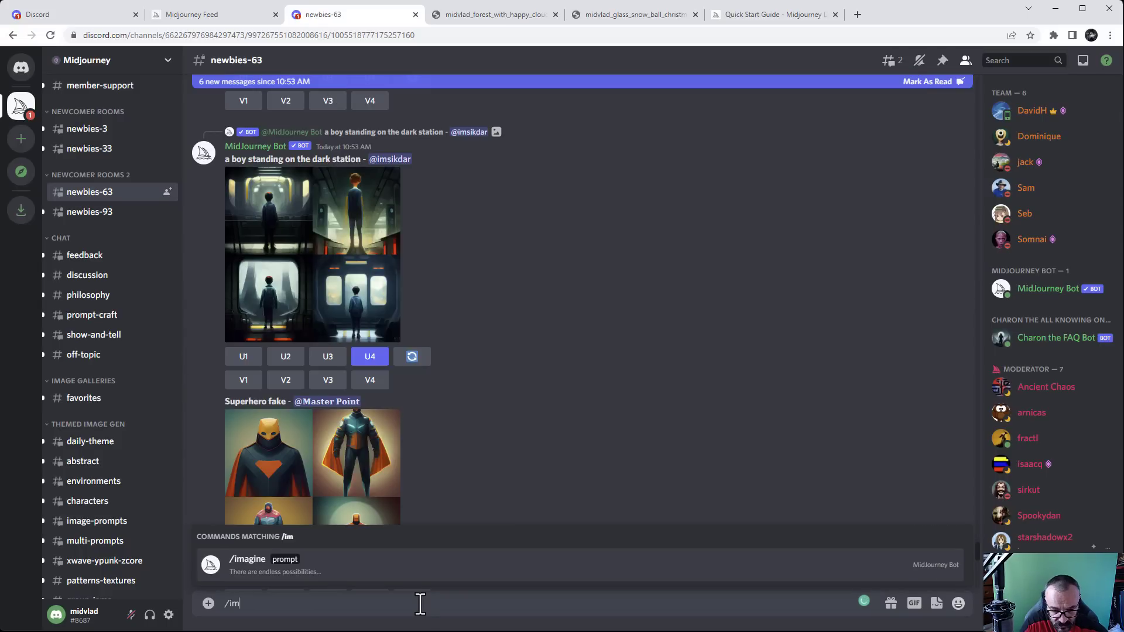
key(Tab)
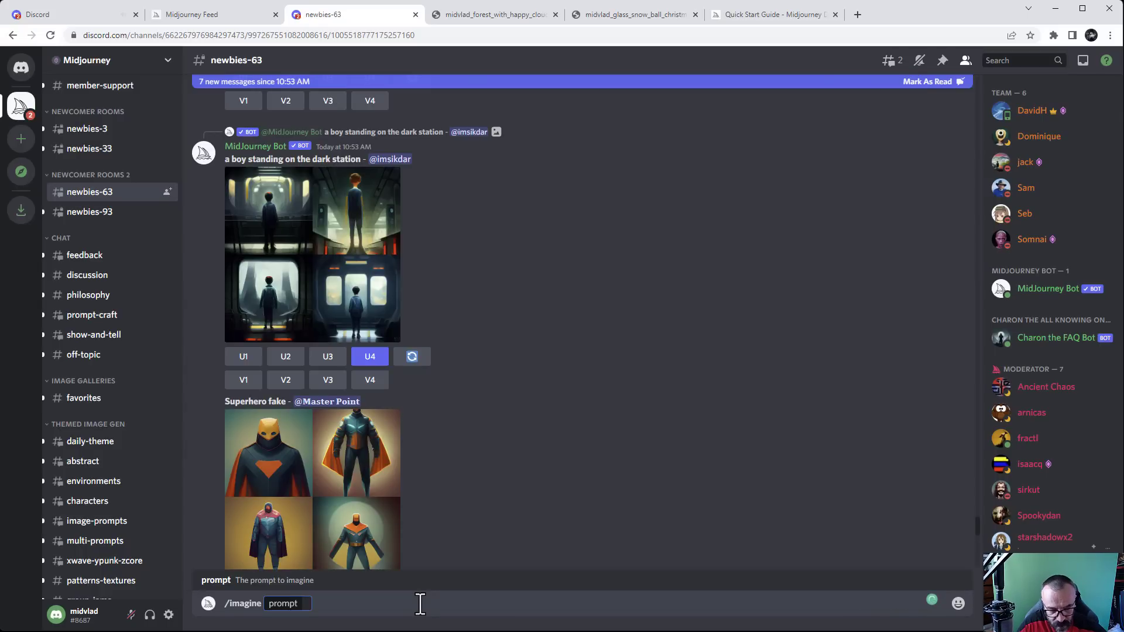
key(ctrl+v)
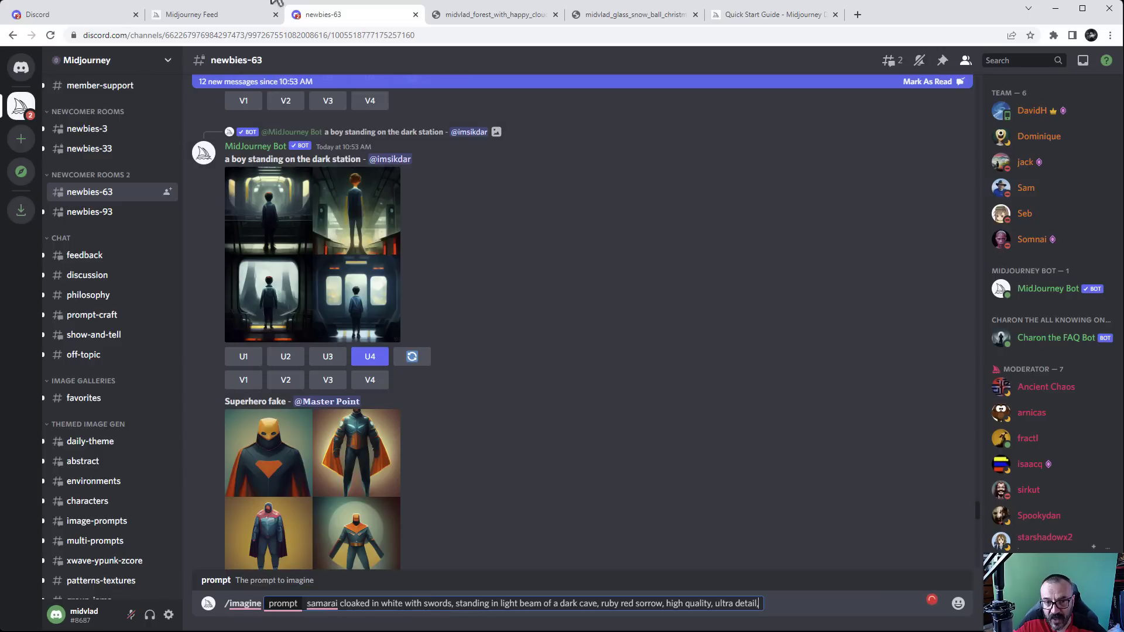
click(216, 22)
mouse_move(824, 90)
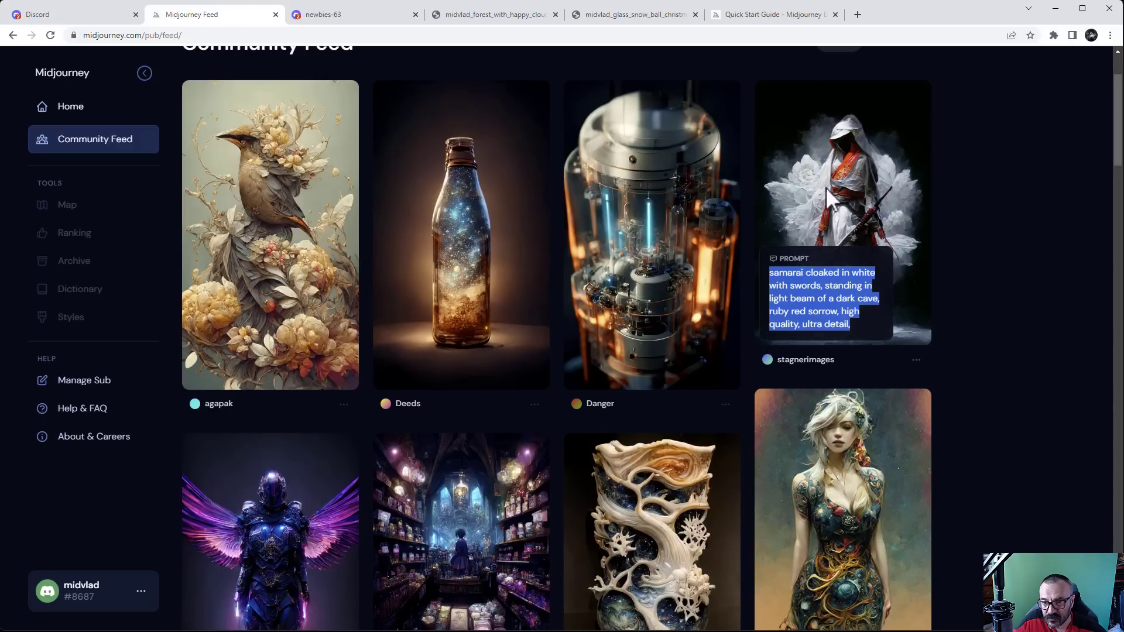
click(321, 15)
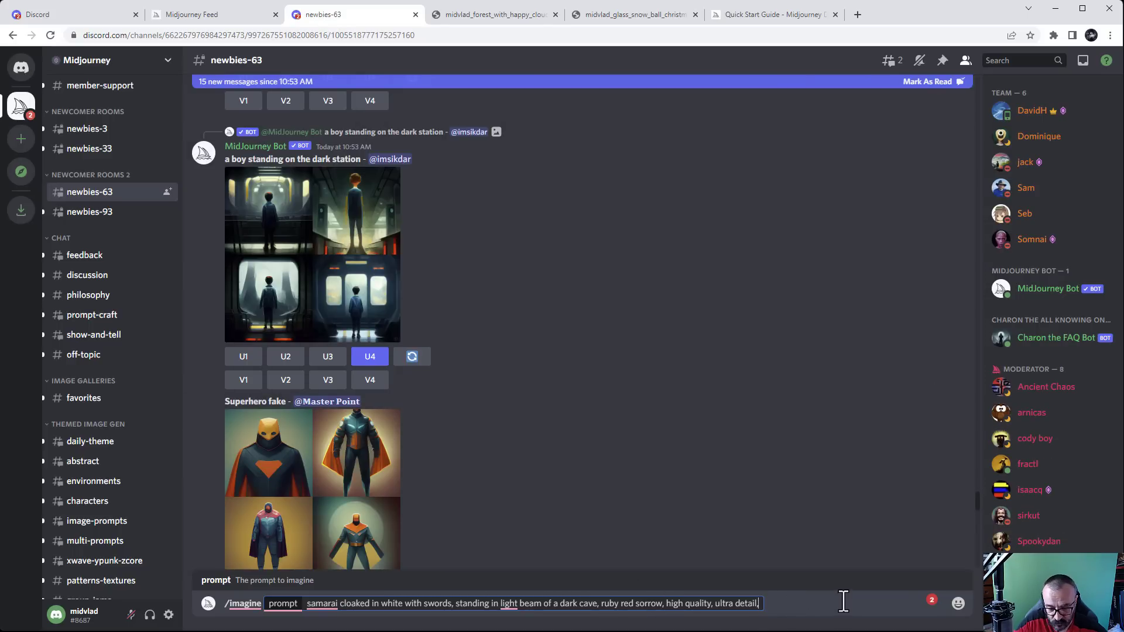
Append --ar 9:16 and send the samurai prompt, then check the Midjourney feed
text(--)
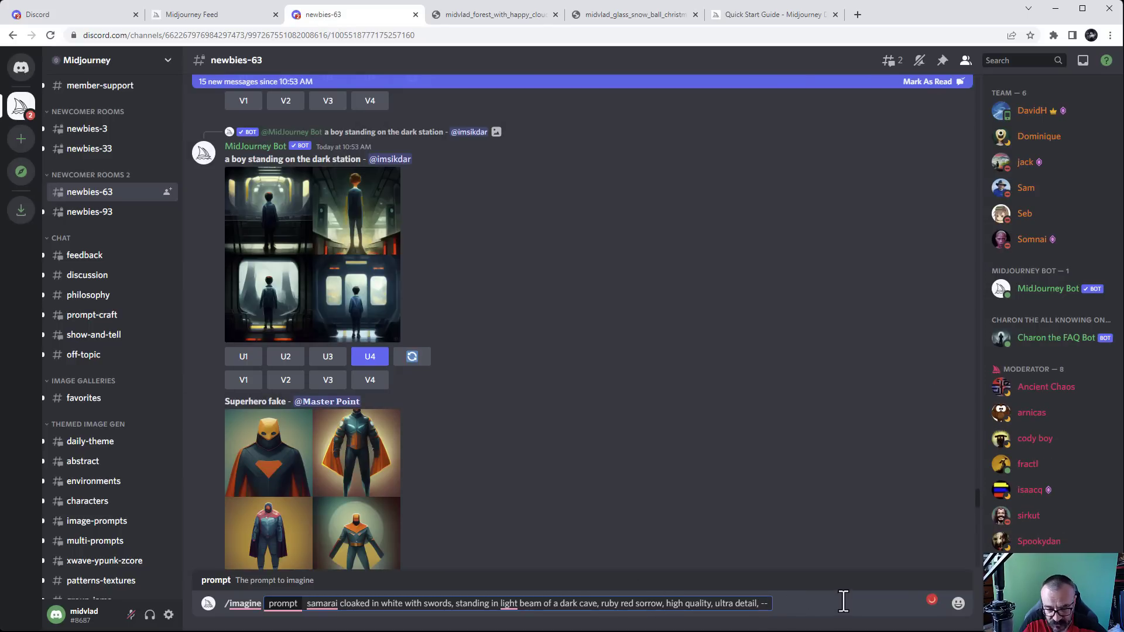
text(ar 9)
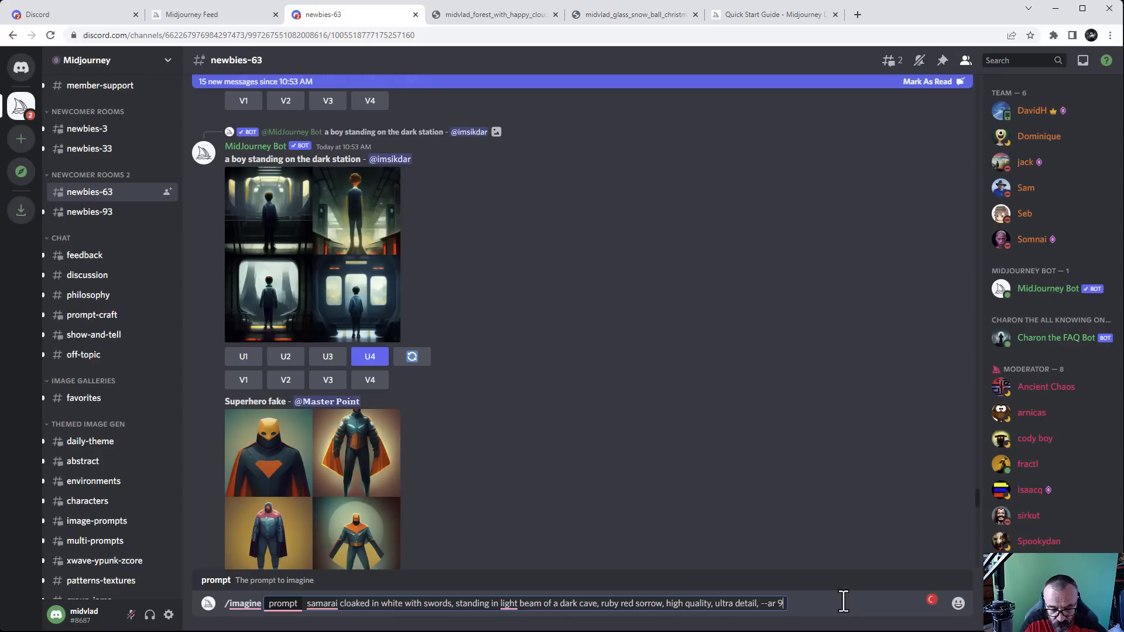
text(:16)
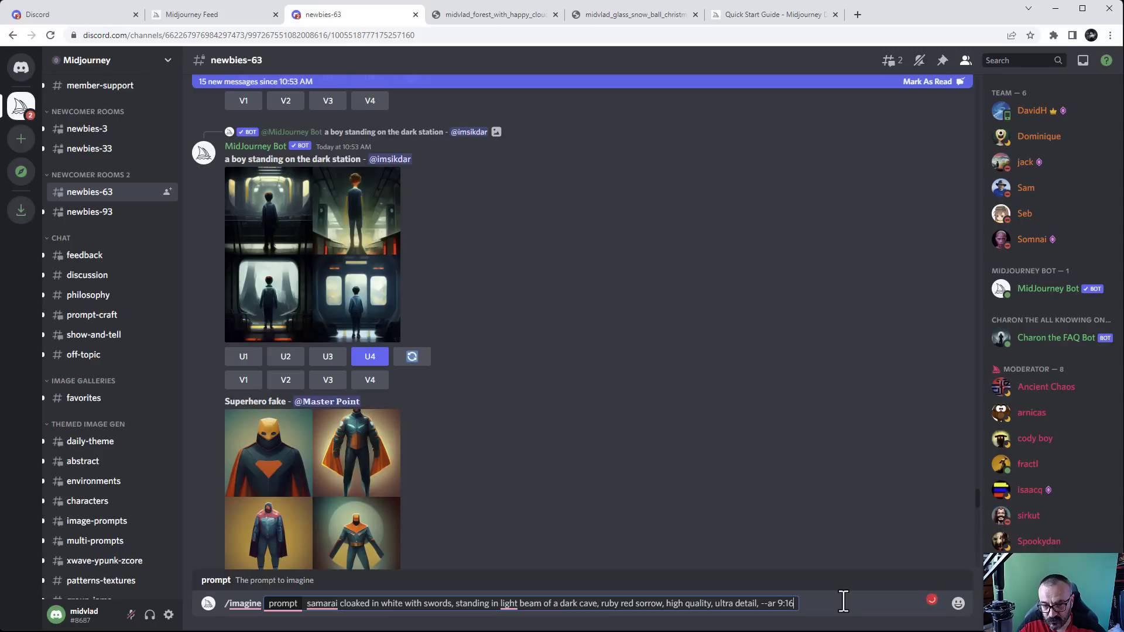
key(Return)
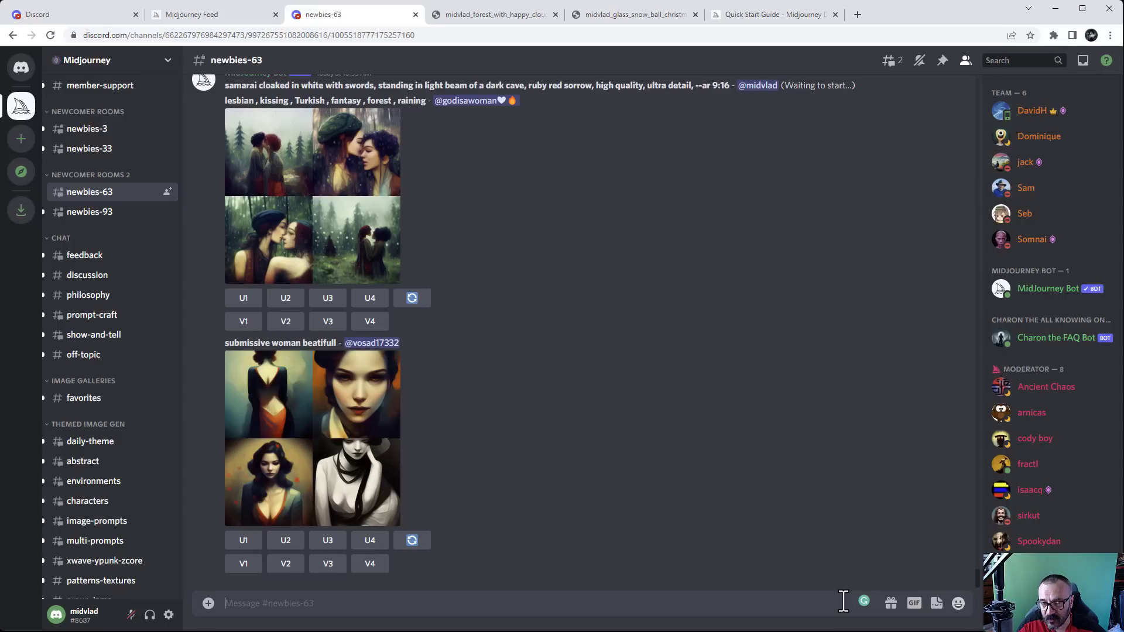
click(206, 16)
mouse_move(880, 186)
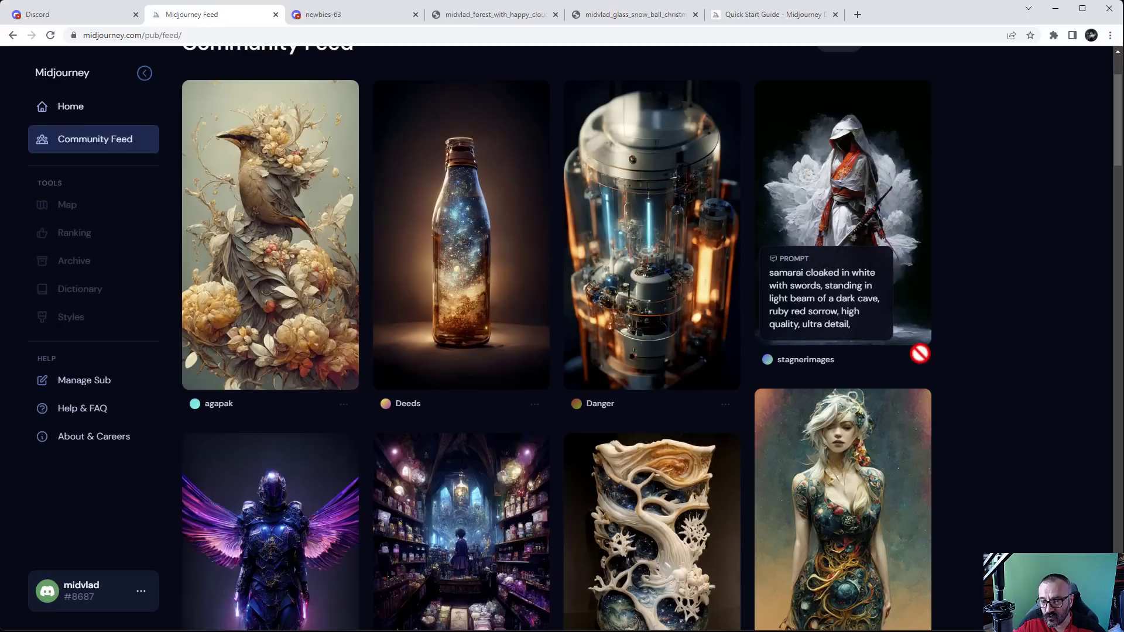
click(354, 19)
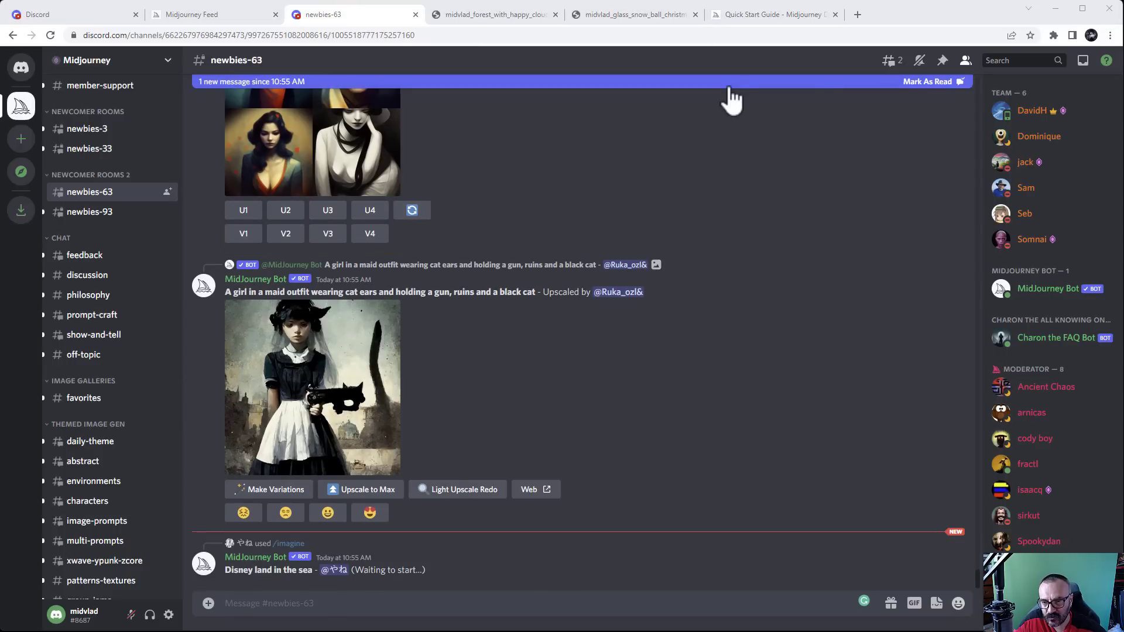
Scroll the Inbox mentions to find the black and white ink forest message
click(1084, 60)
scroll(958, 360, down, 4)
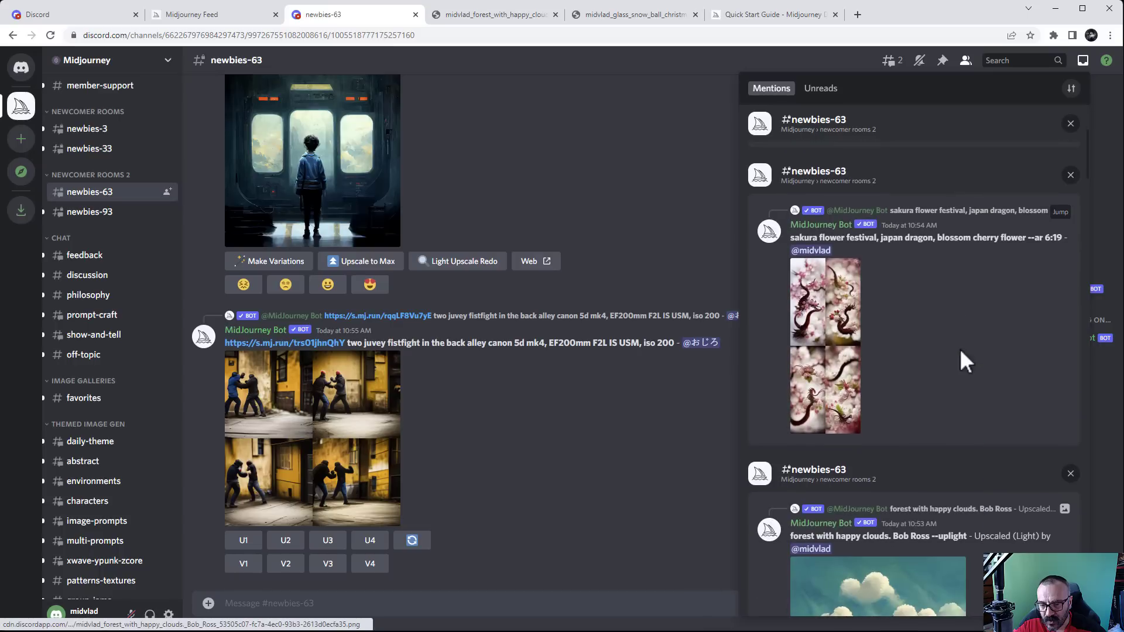
scroll(904, 298, down, 5)
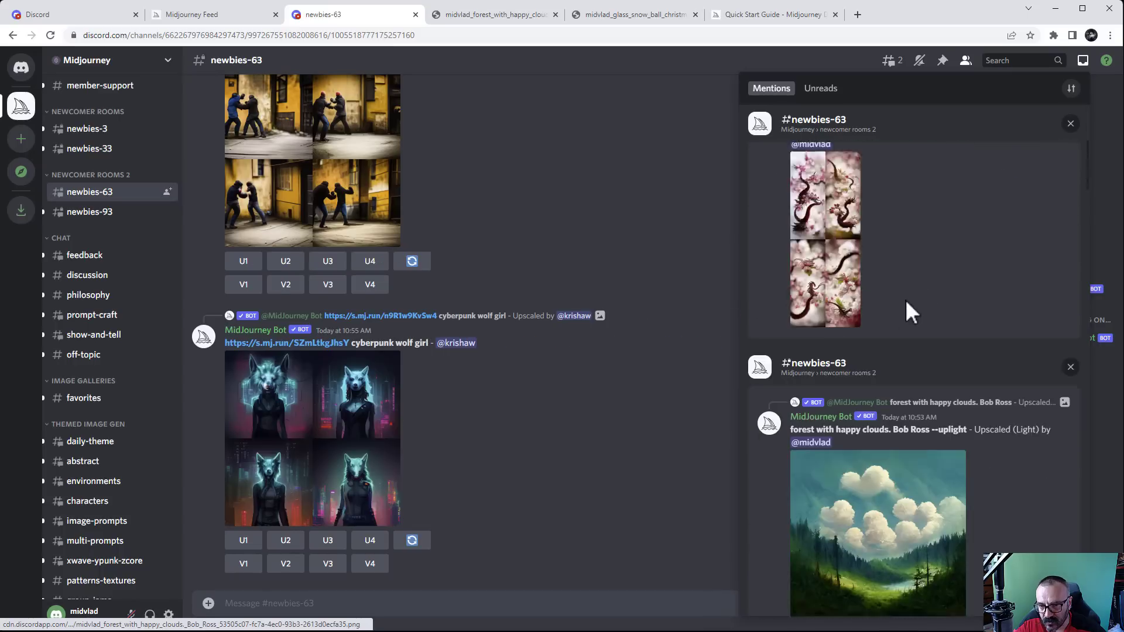
scroll(904, 300, down, 5)
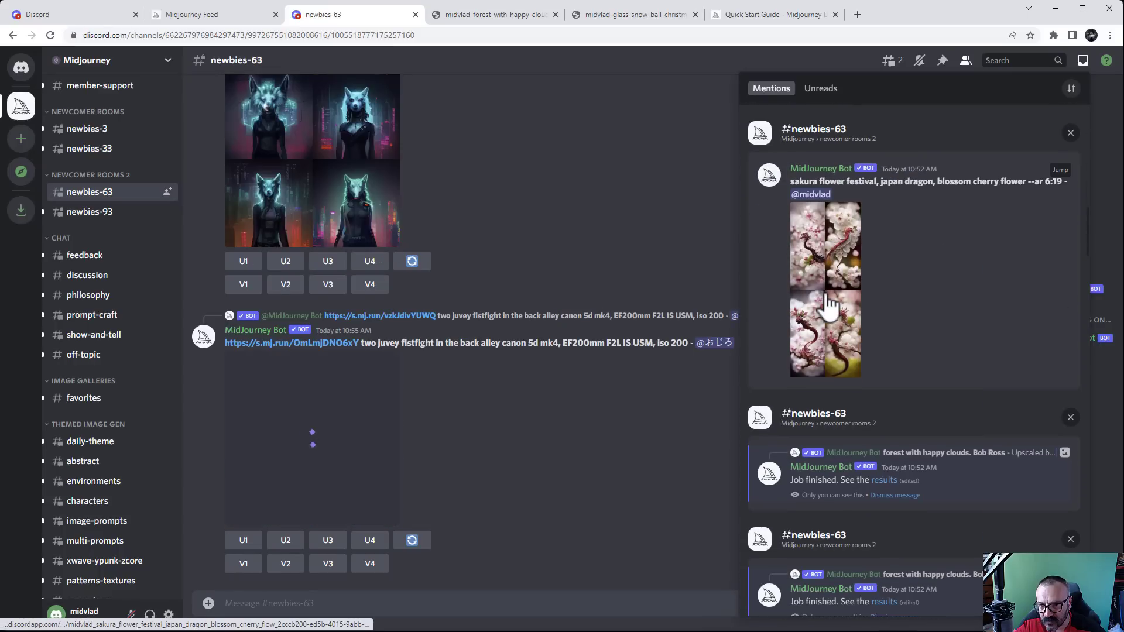
scroll(945, 307, down, 8)
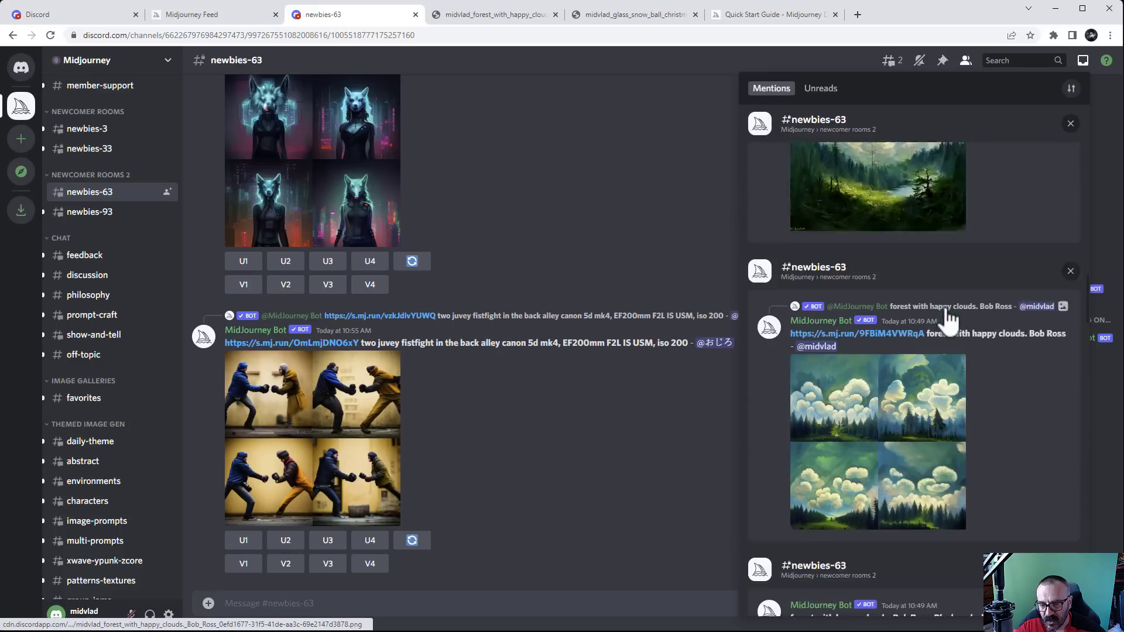
scroll(948, 321, down, 3)
scroll(978, 259, up, 3)
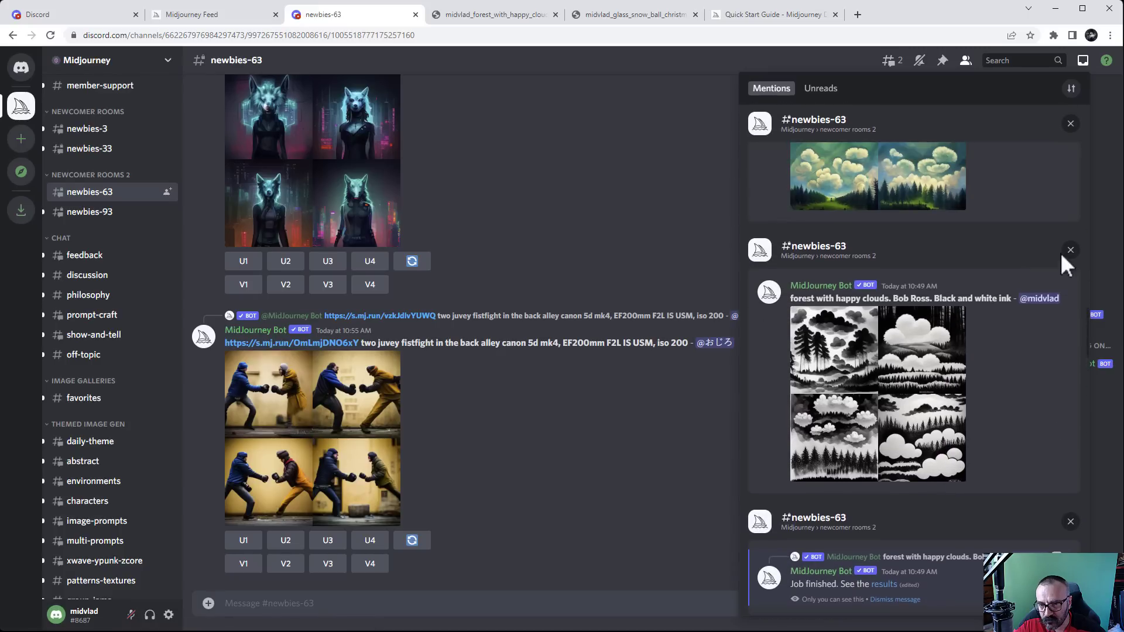
Jump to the ink forest grid, preview it, and request upscales U1 and U4
click(1060, 287)
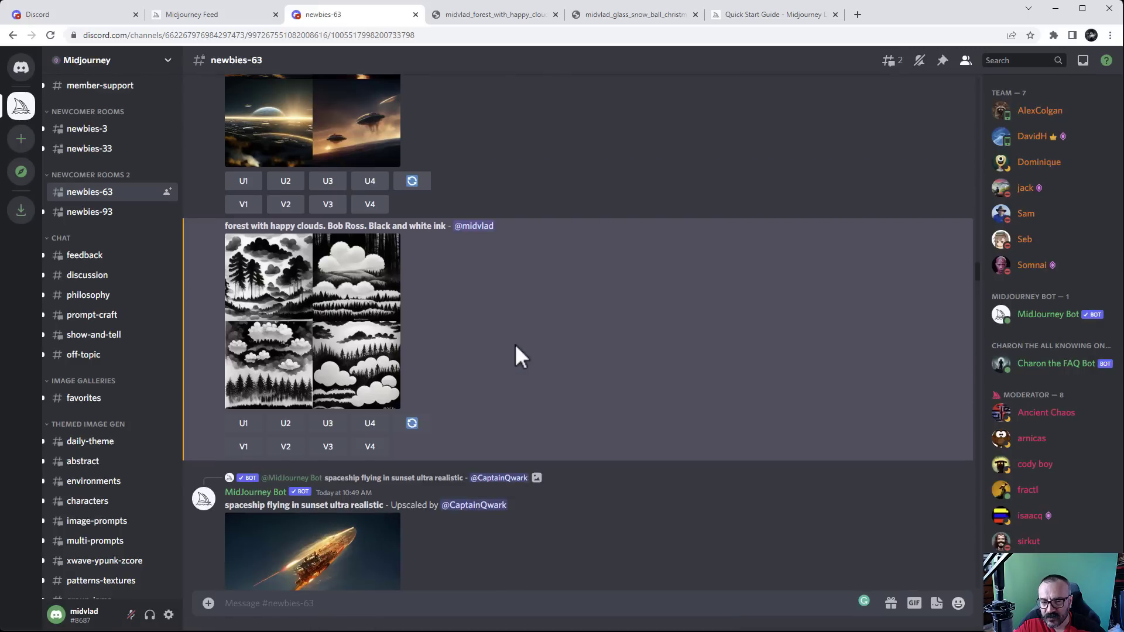
click(339, 334)
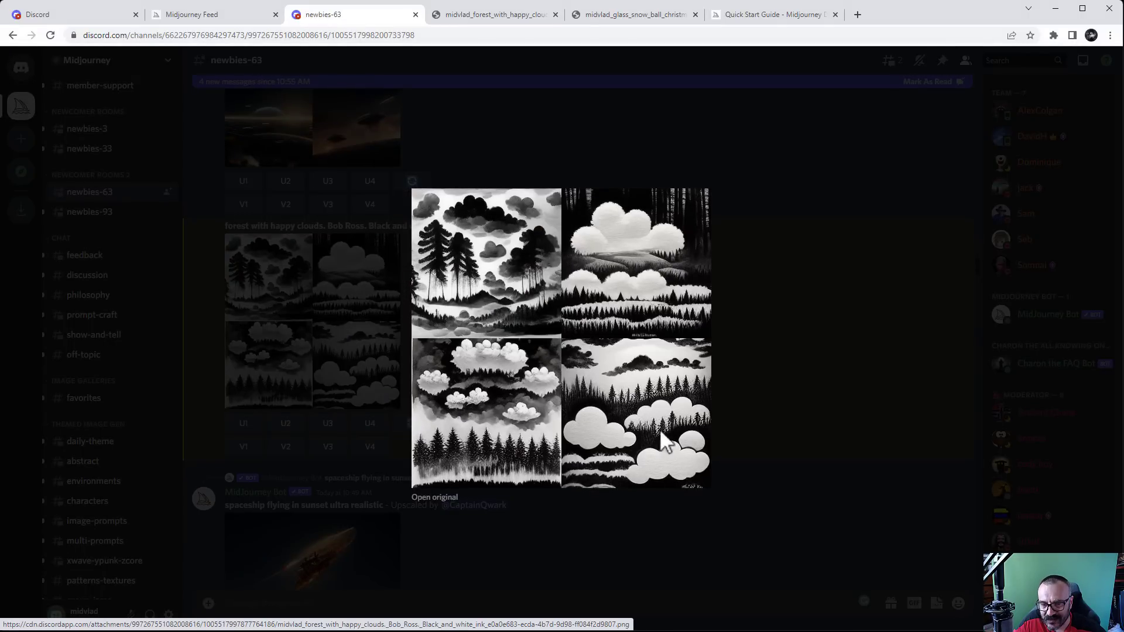
key(Escape)
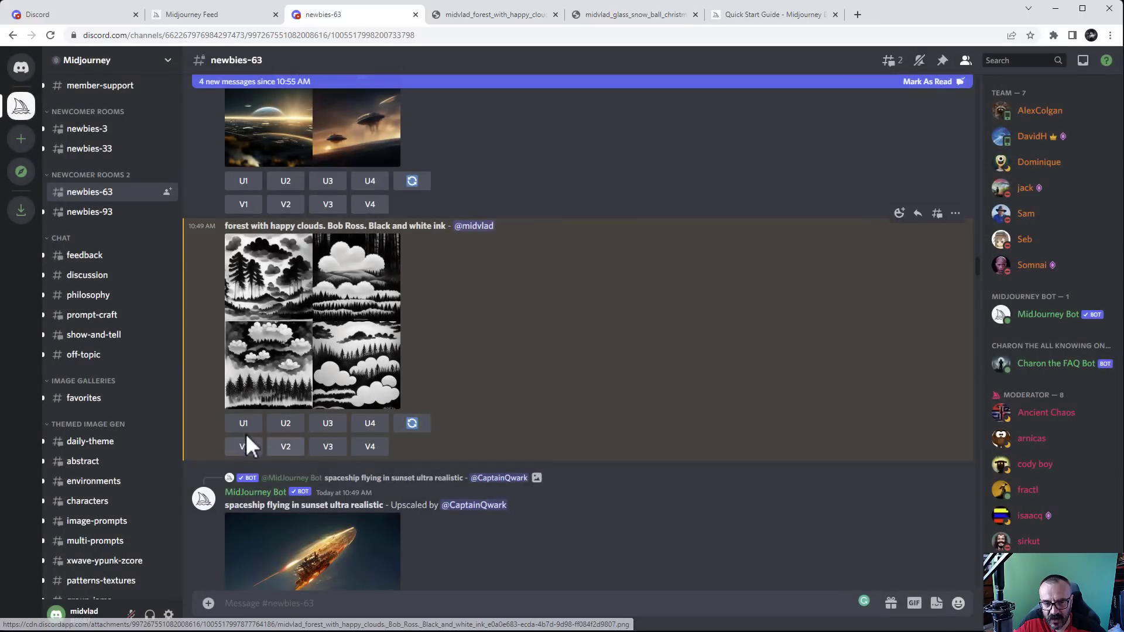
click(244, 424)
click(370, 425)
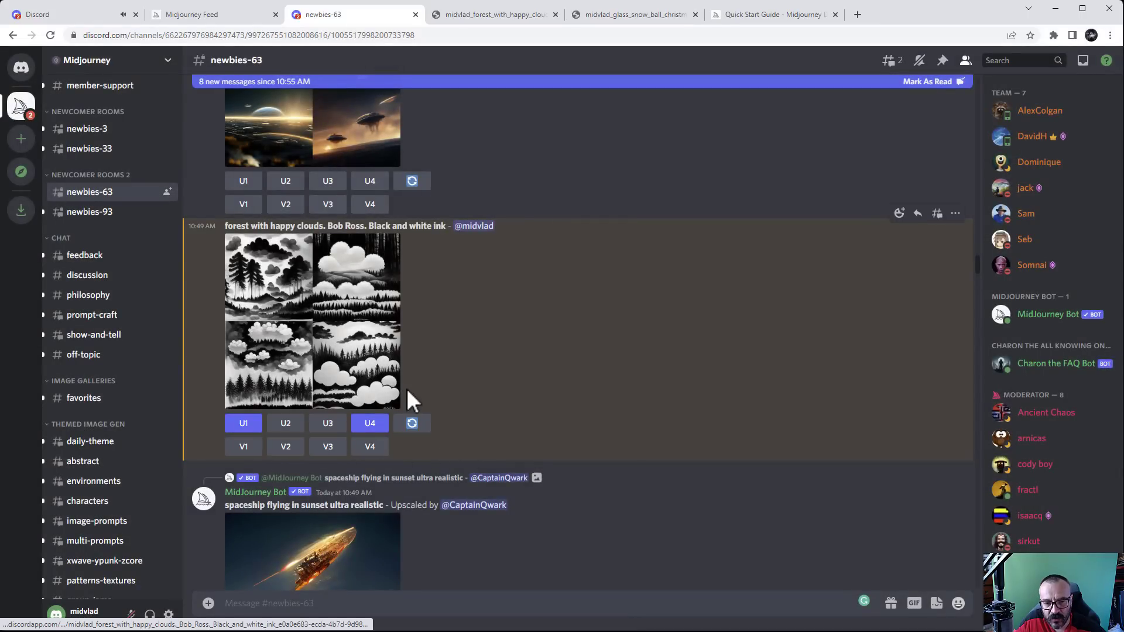
scroll(559, 343, down, 2)
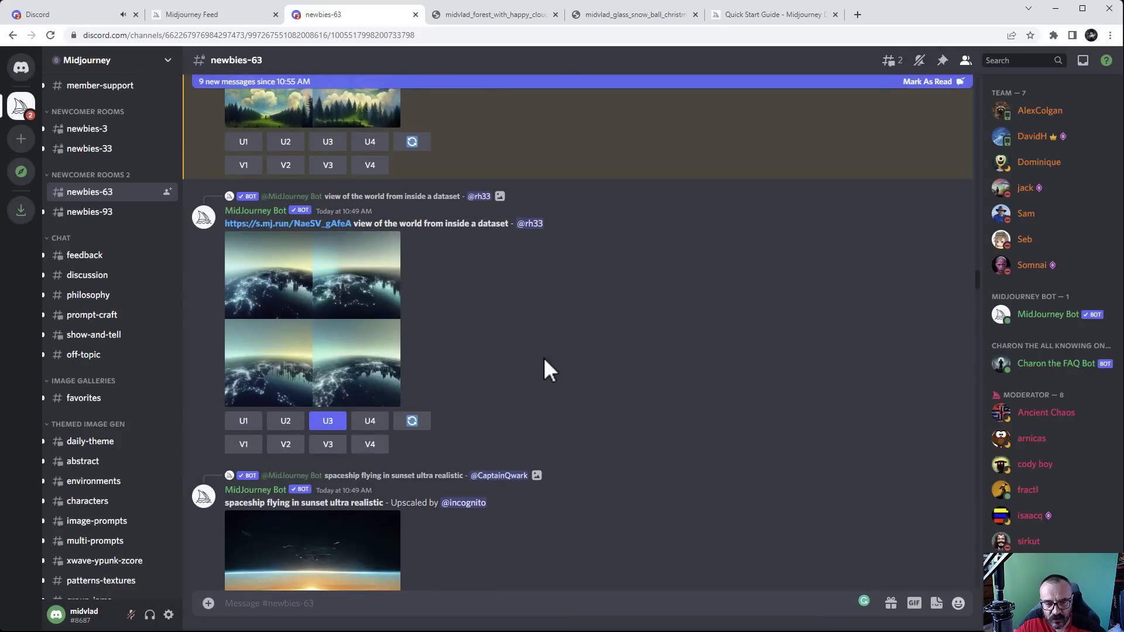
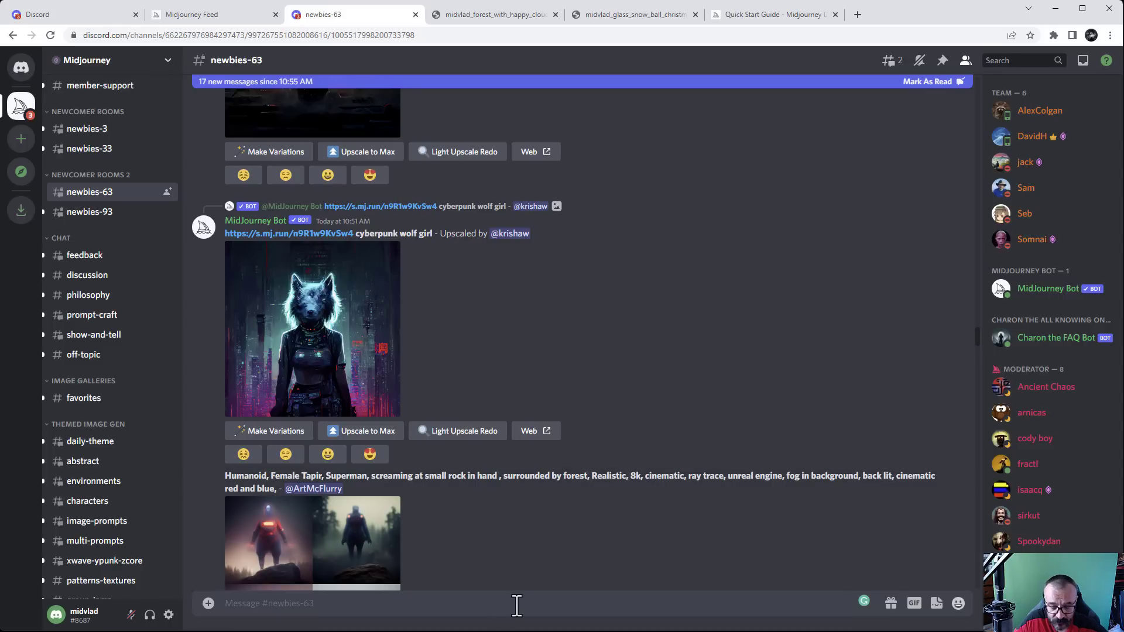
Start an /imagine prompt: 'zombies selfies, smiling, happy, new york street. high details. photorealistic. artstation trending'
text(/)
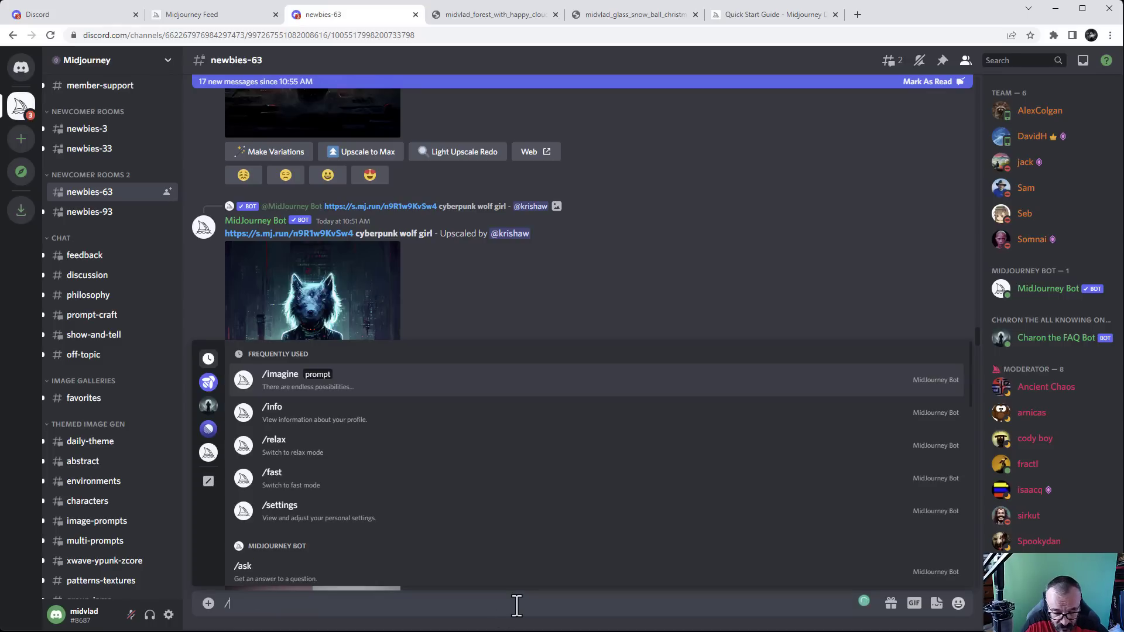
text(imag)
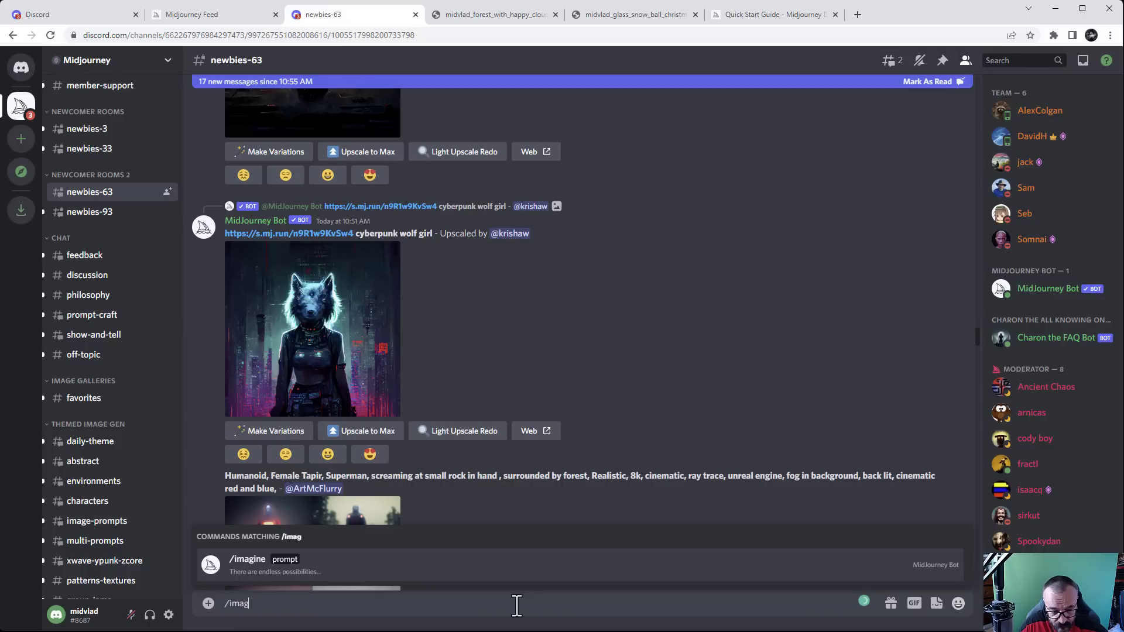
key(Tab)
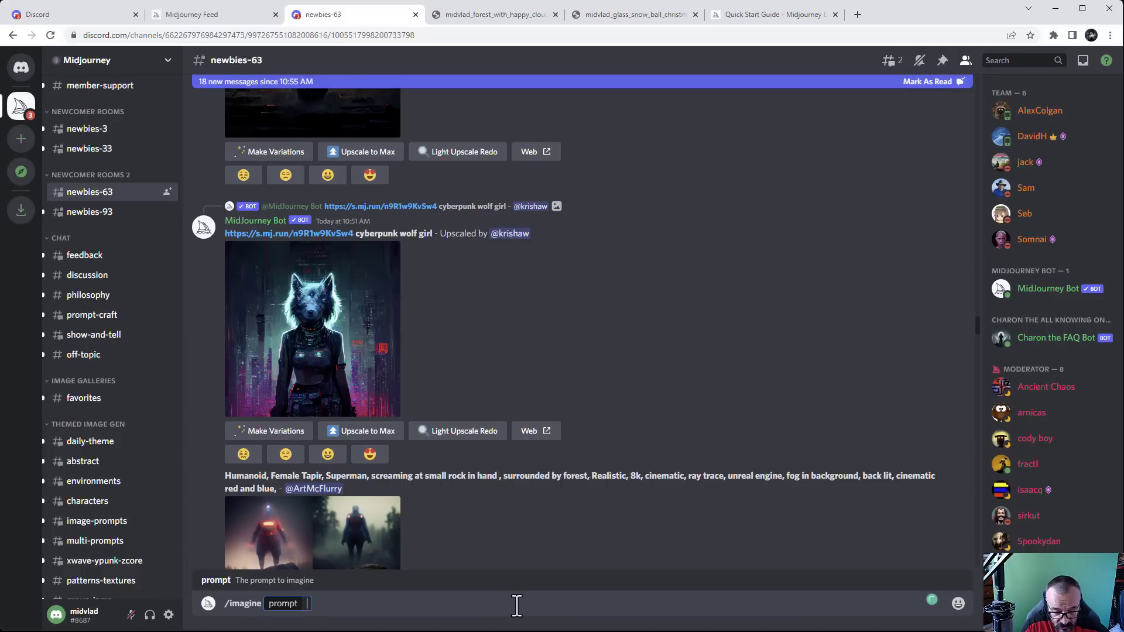
text(zombies)
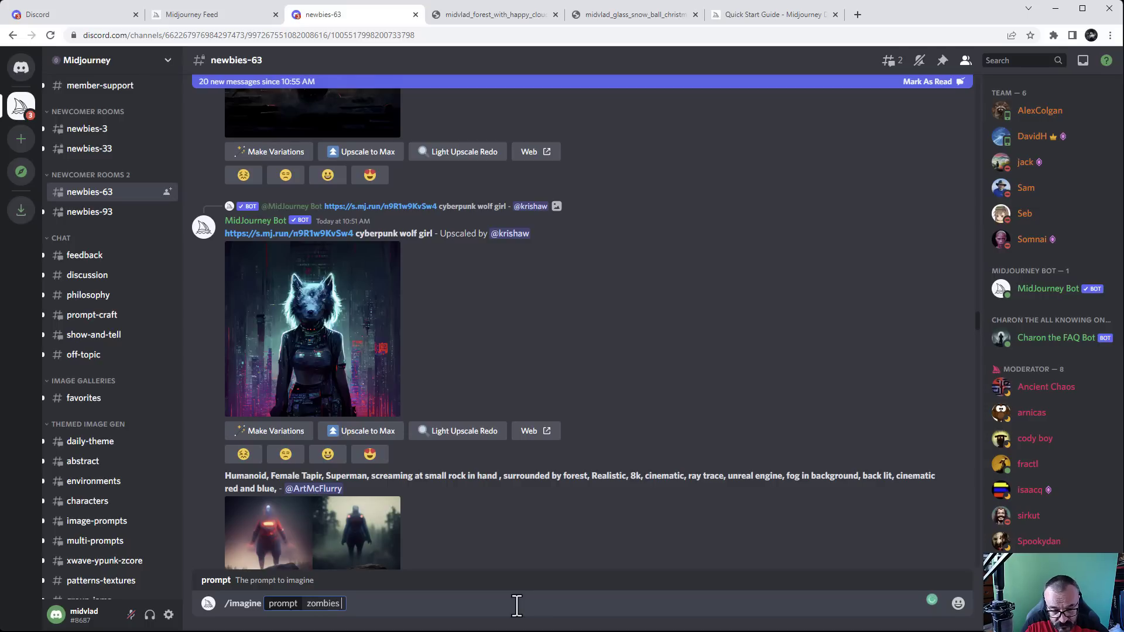
text( selfies, )
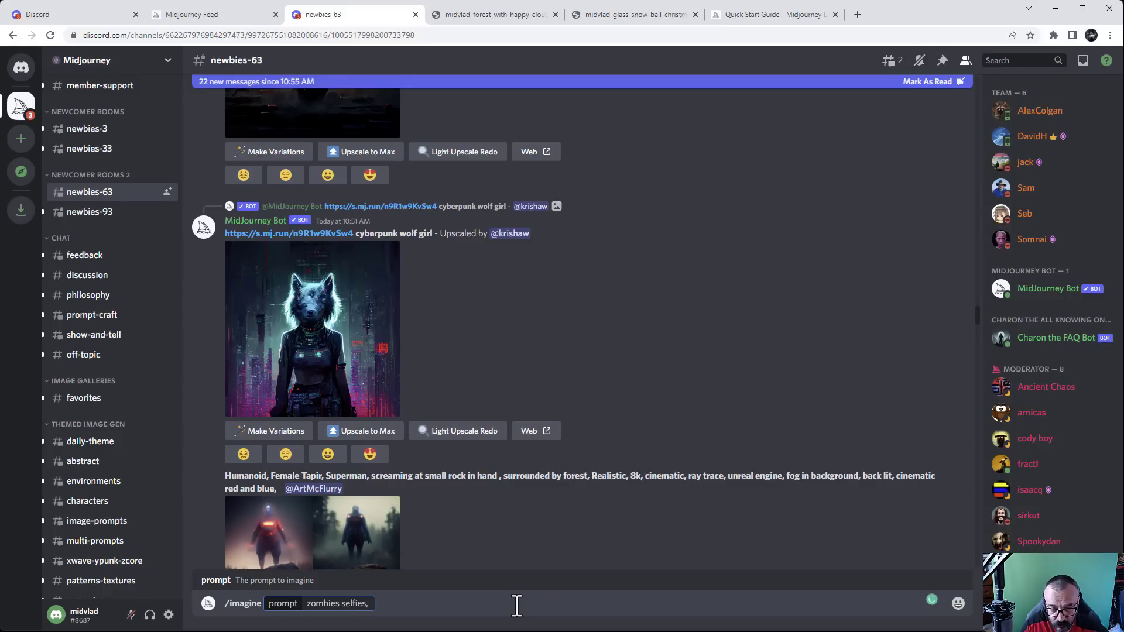
text(s)
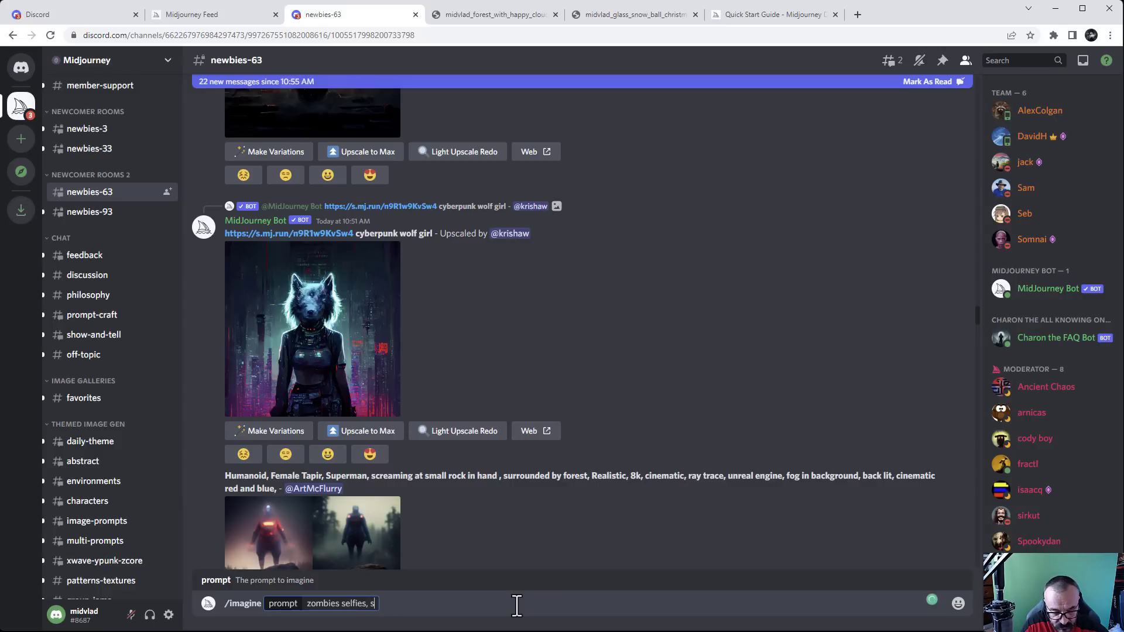
text(miling, happy)
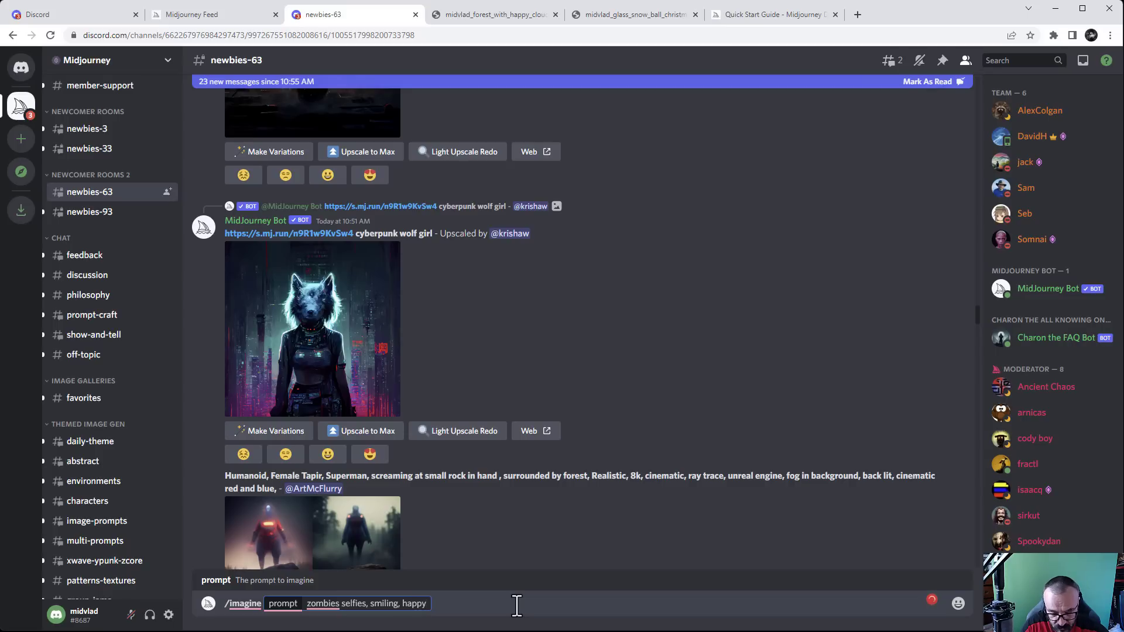
text(, )
text(ne)
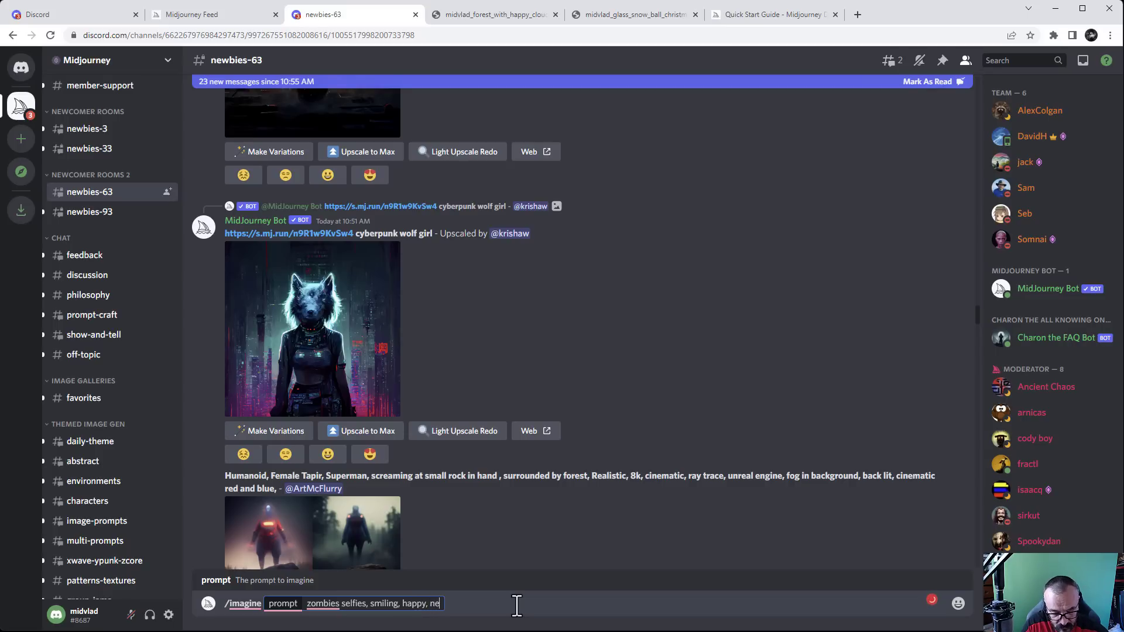
text(w york street)
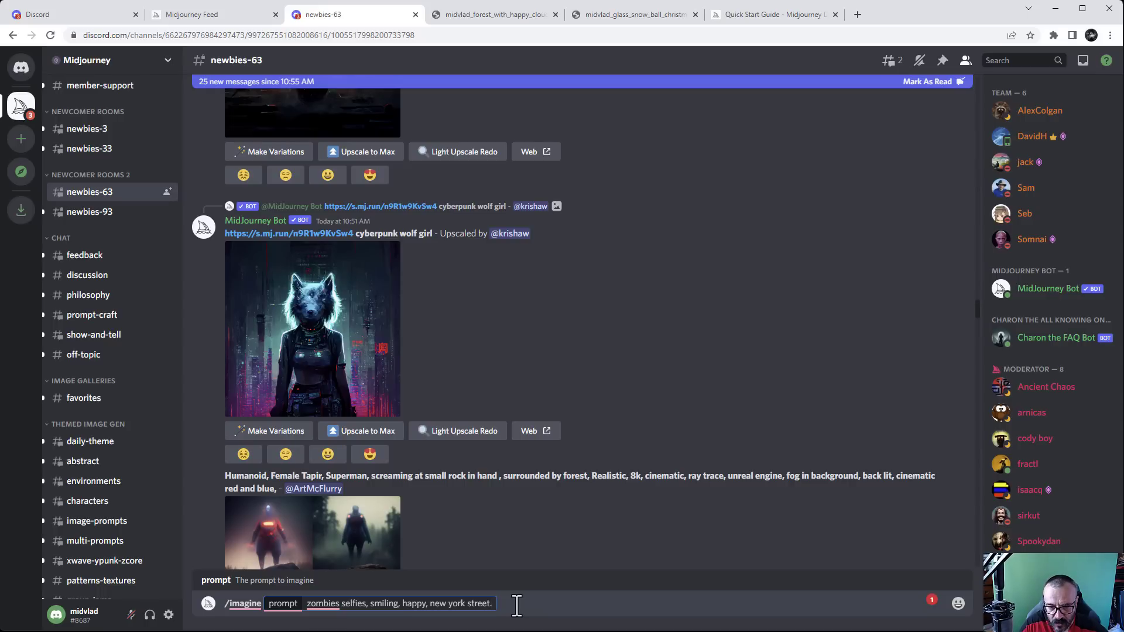
text(. )
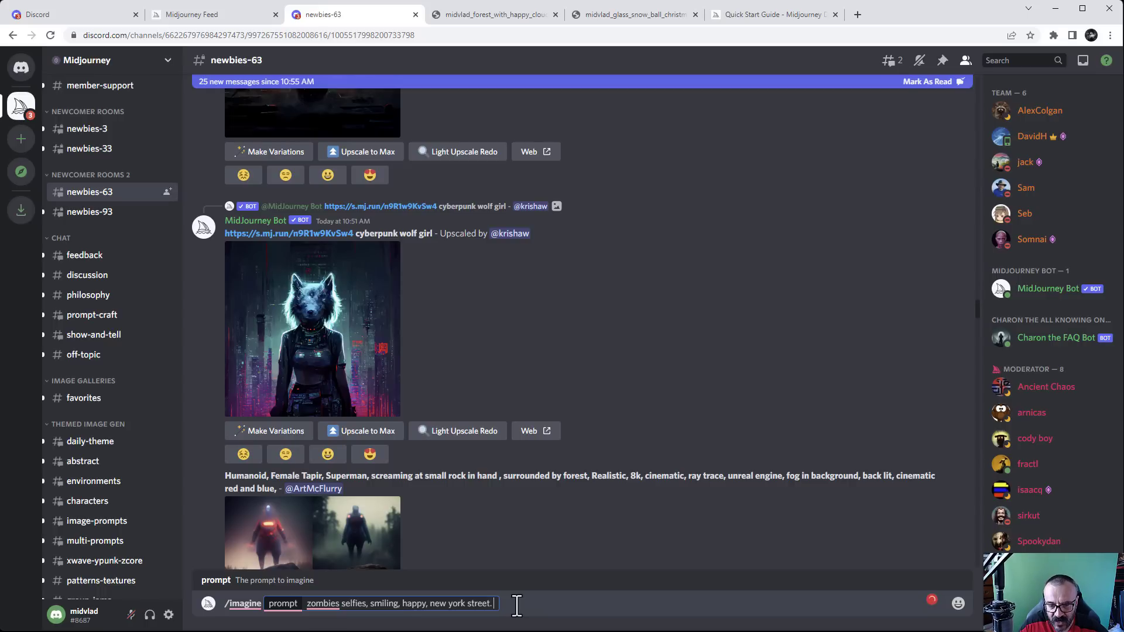
text(h)
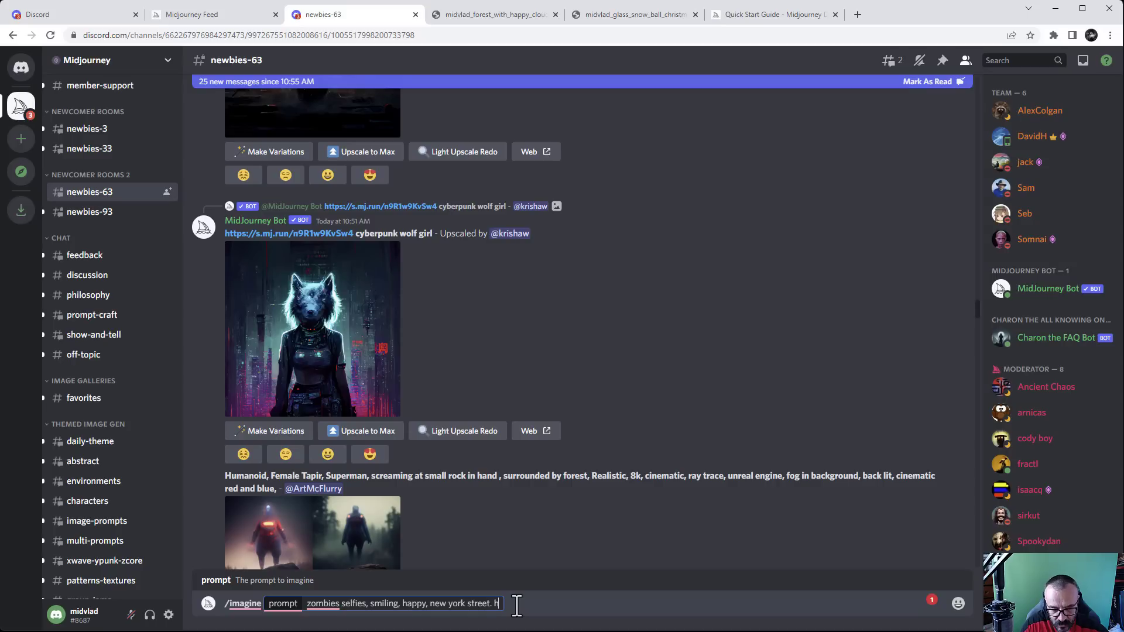
text(igh details)
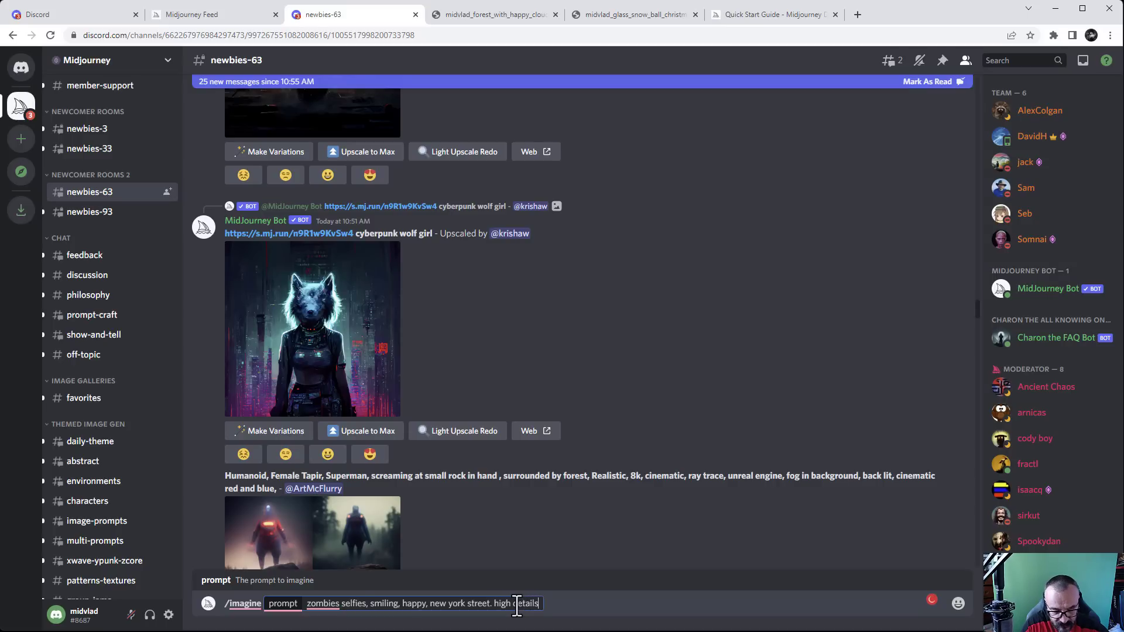
text(.)
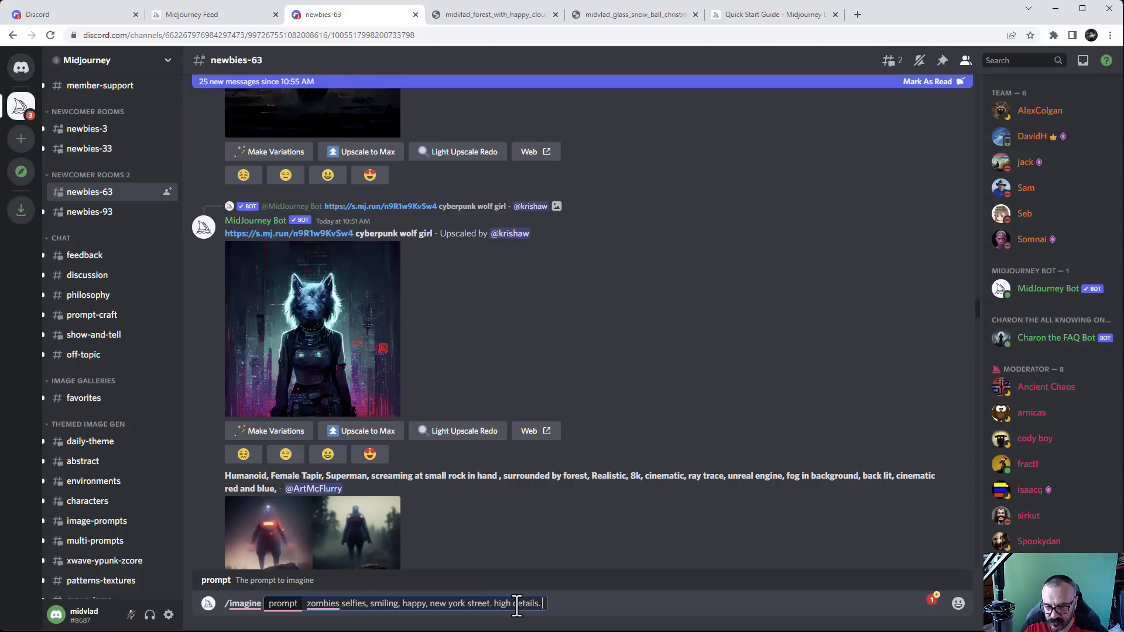
text( p)
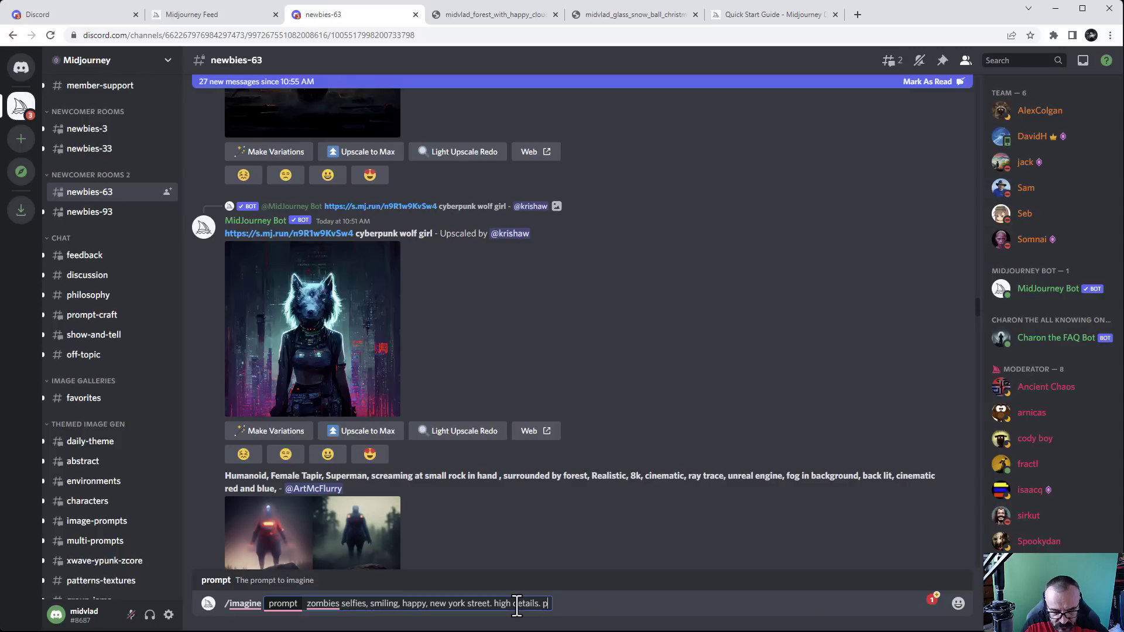
text(hotorealistic)
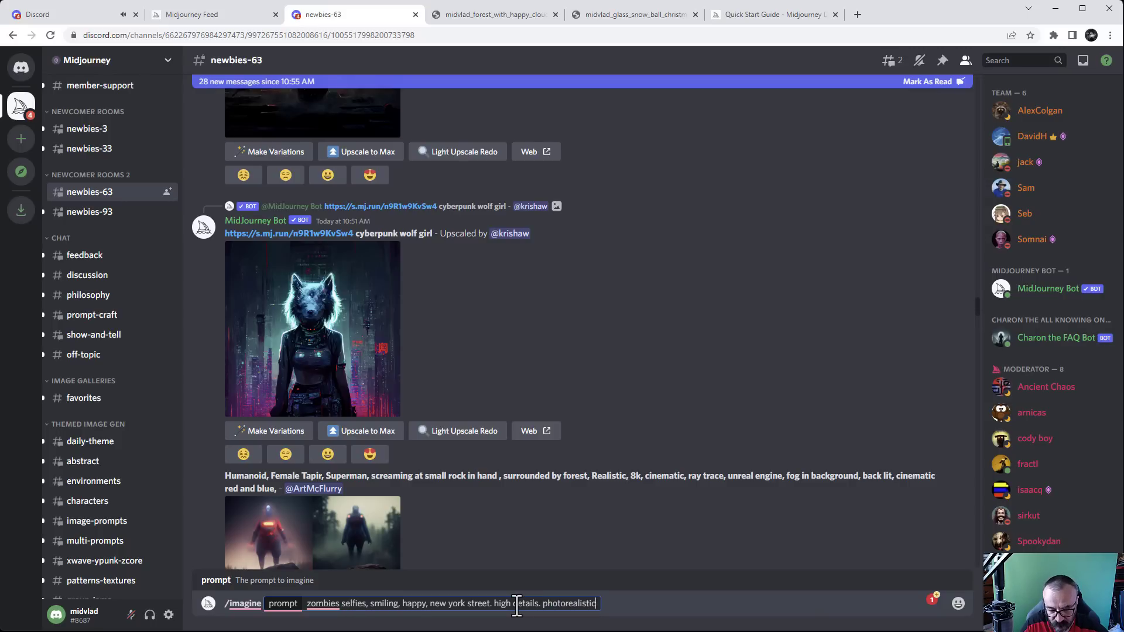
text(. )
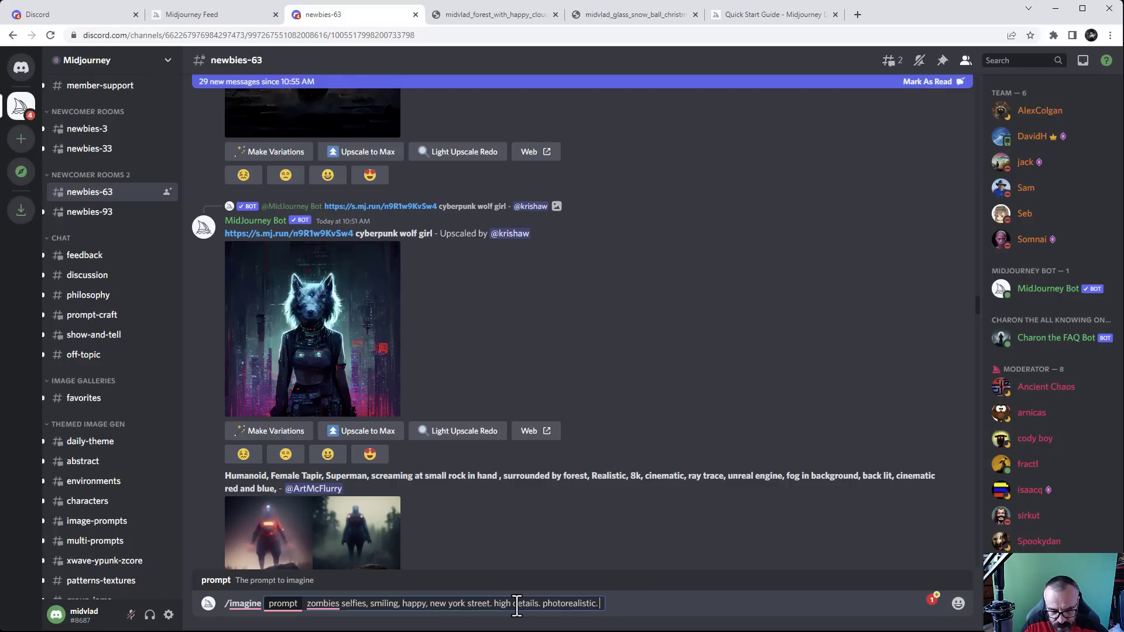
text(artsta)
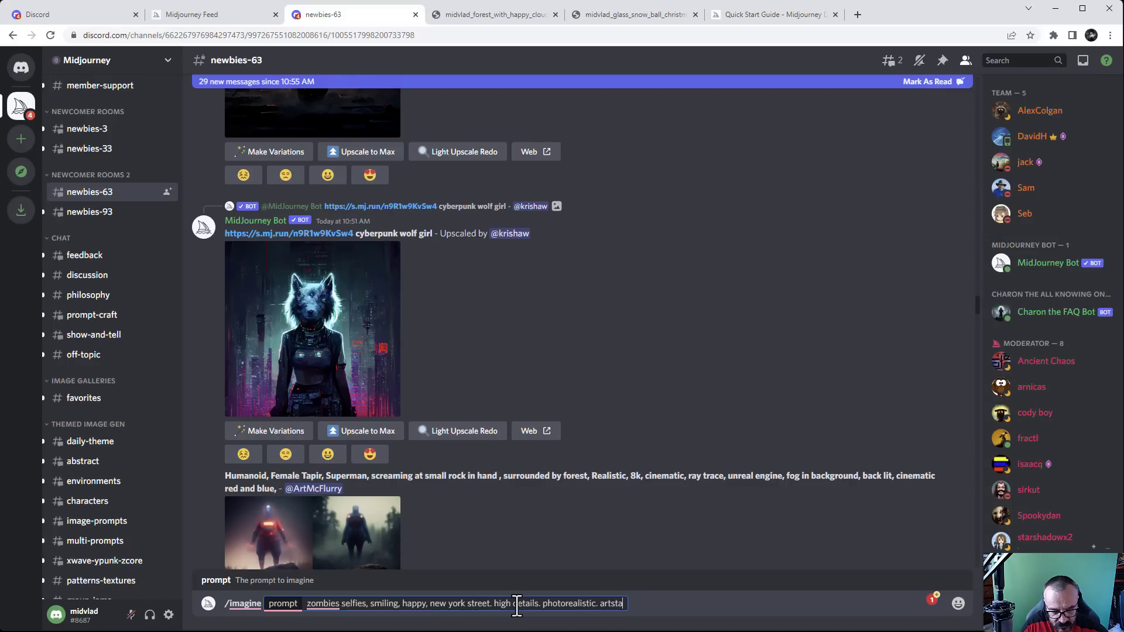
text(tion tr)
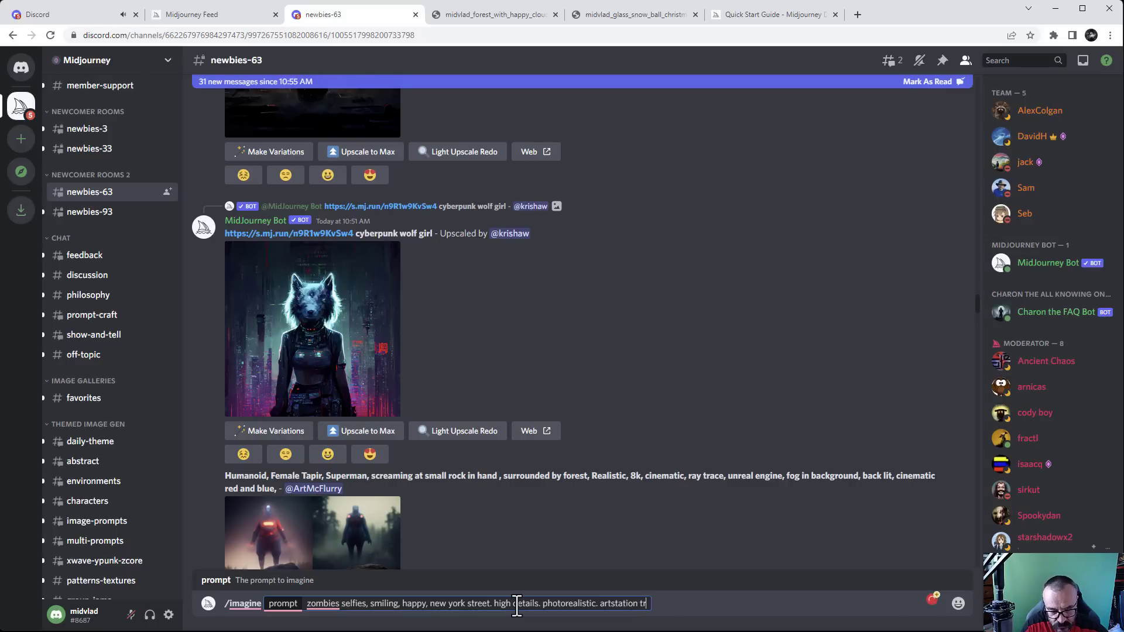
text(ending)
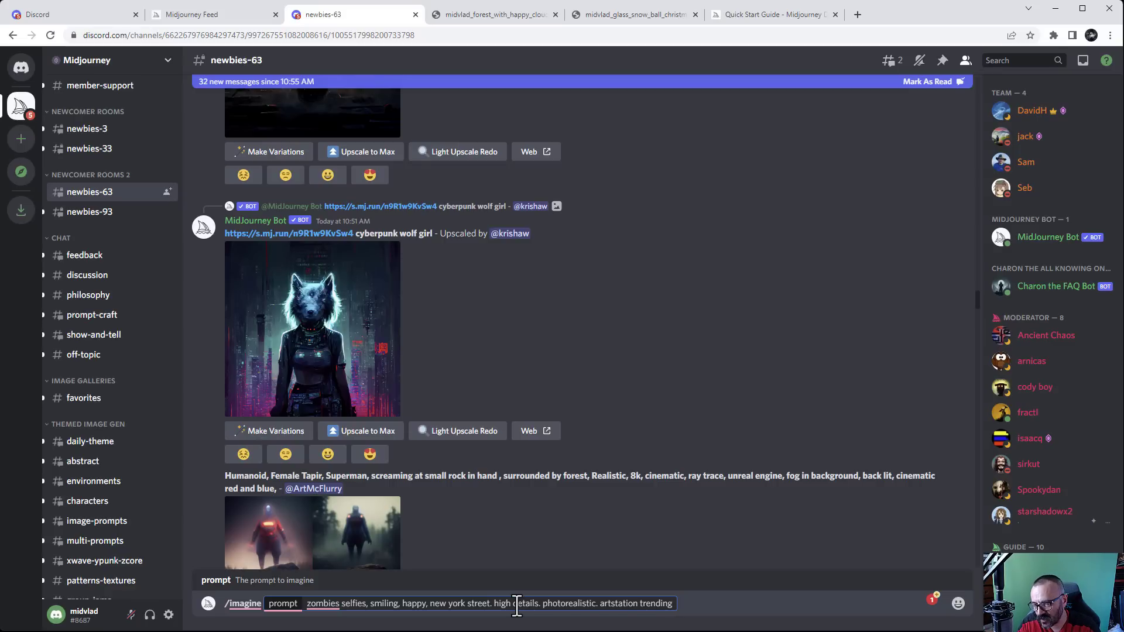
Append --ar 16:9 to the zombie selfie prompt and send it to Midjourney
text(-)
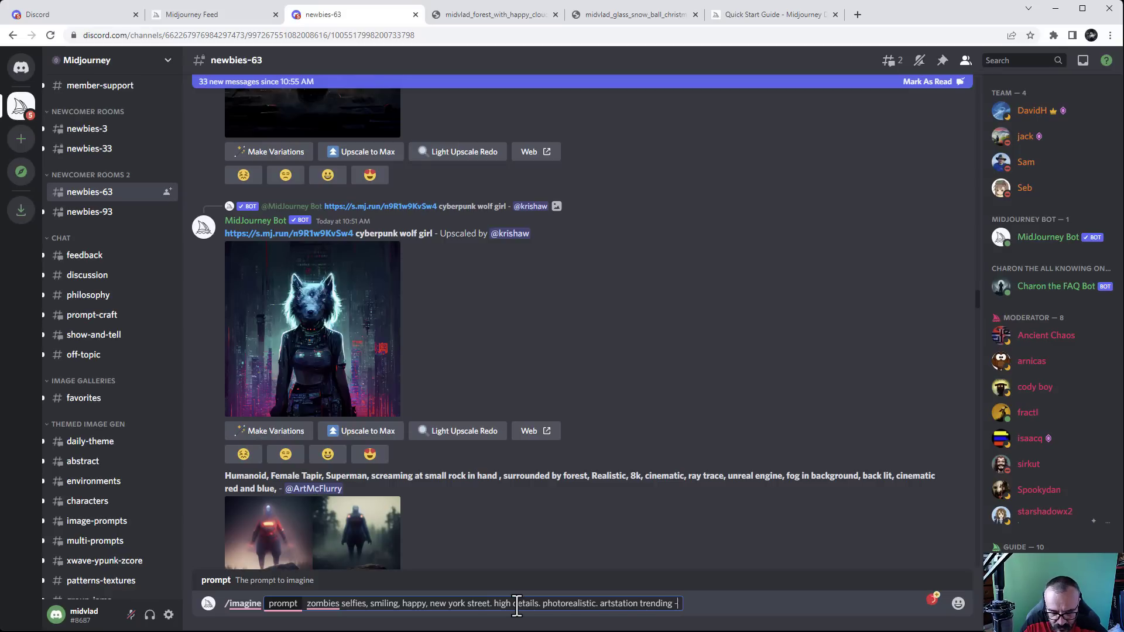
text(-ar 16)
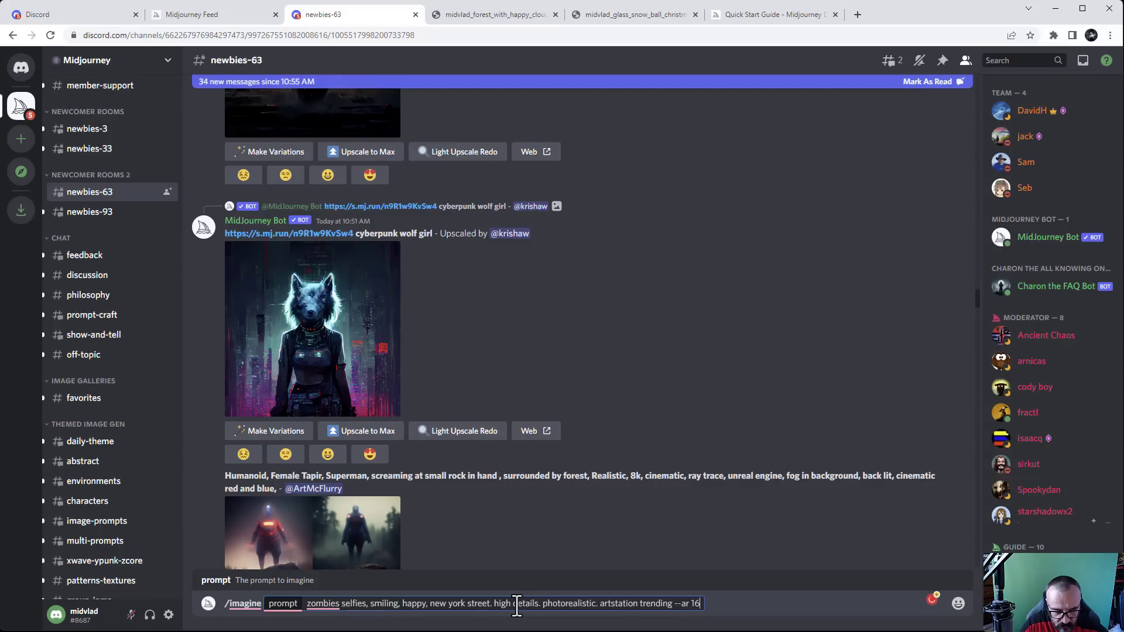
text(:9)
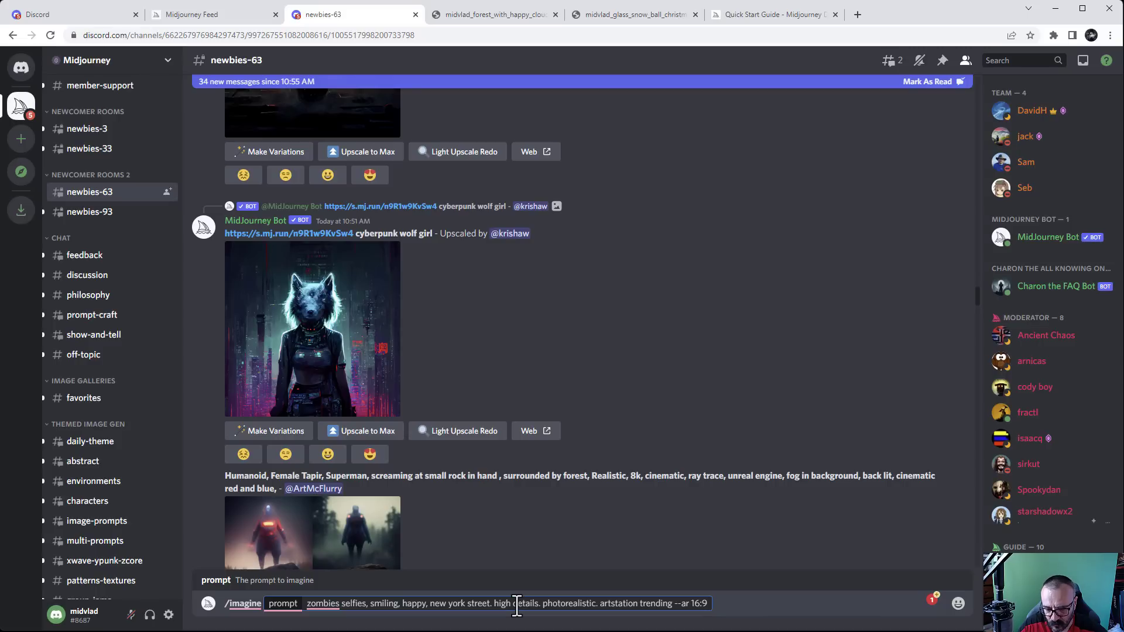
key(Return)
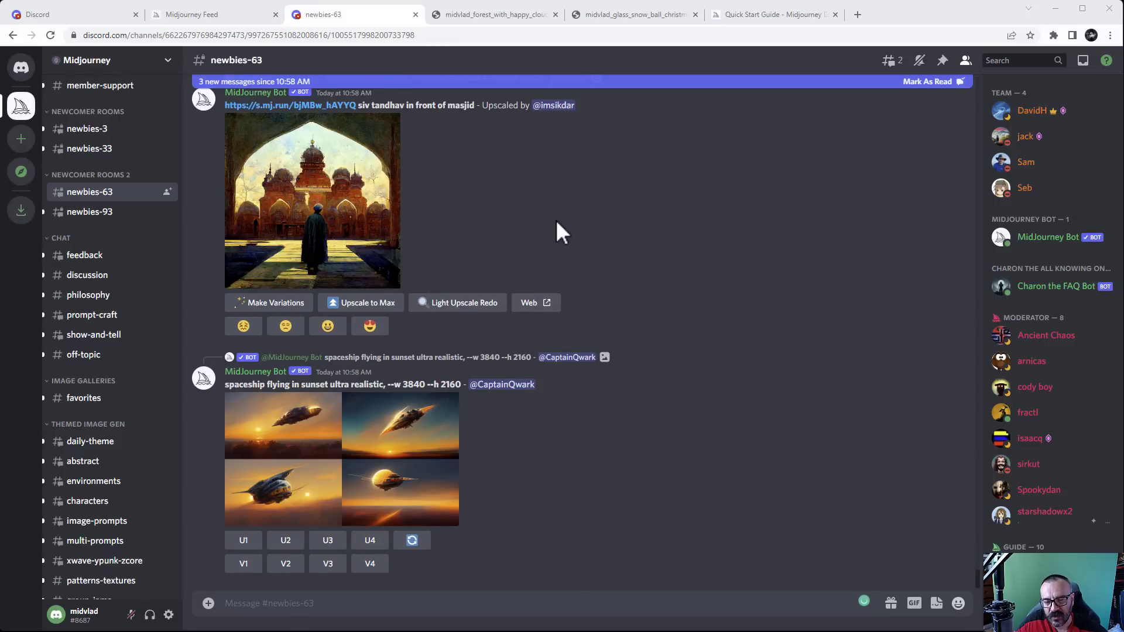
Scroll up newbies-63 to the zombie selfies job, now rendering at 48%
scroll(556, 219, up, 5)
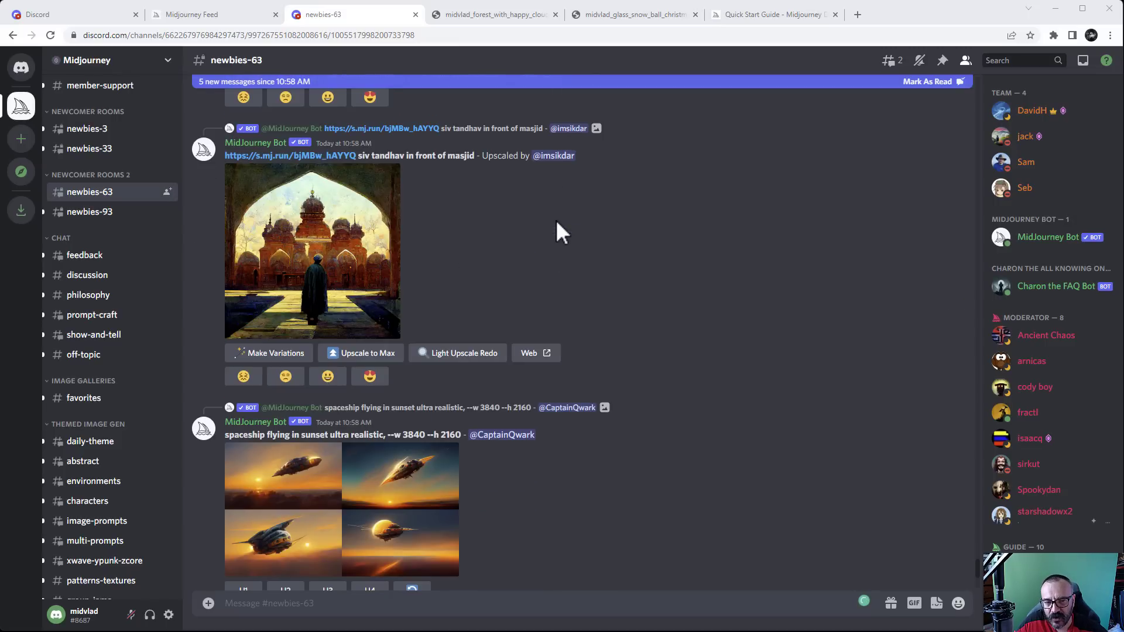
scroll(556, 220, up, 12)
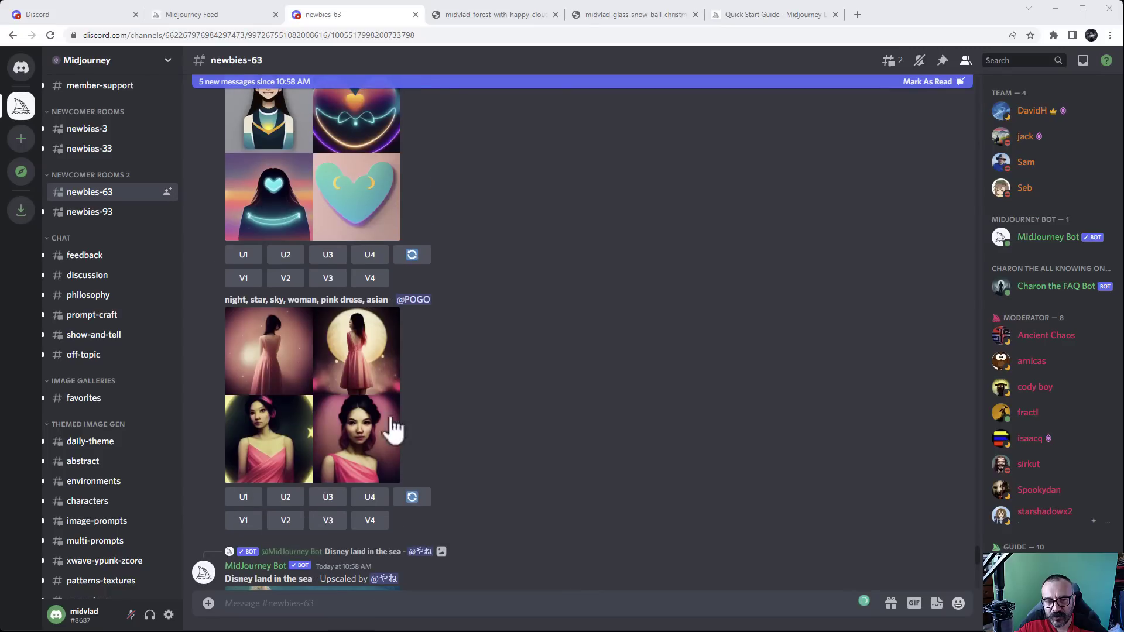
scroll(481, 362, up, 4)
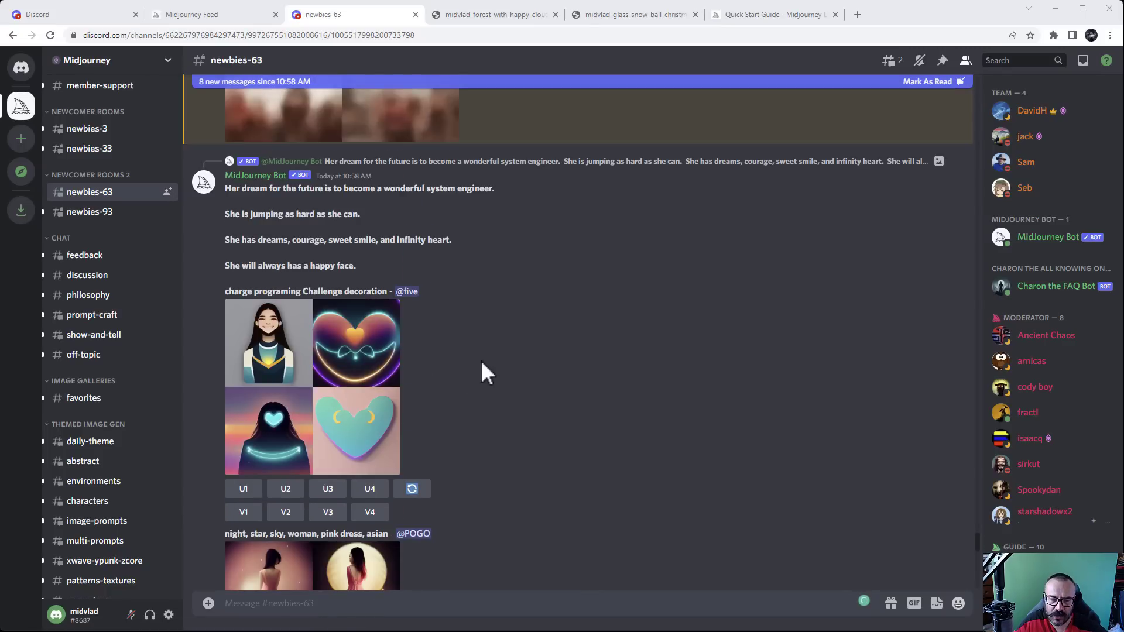
scroll(481, 362, up, 5)
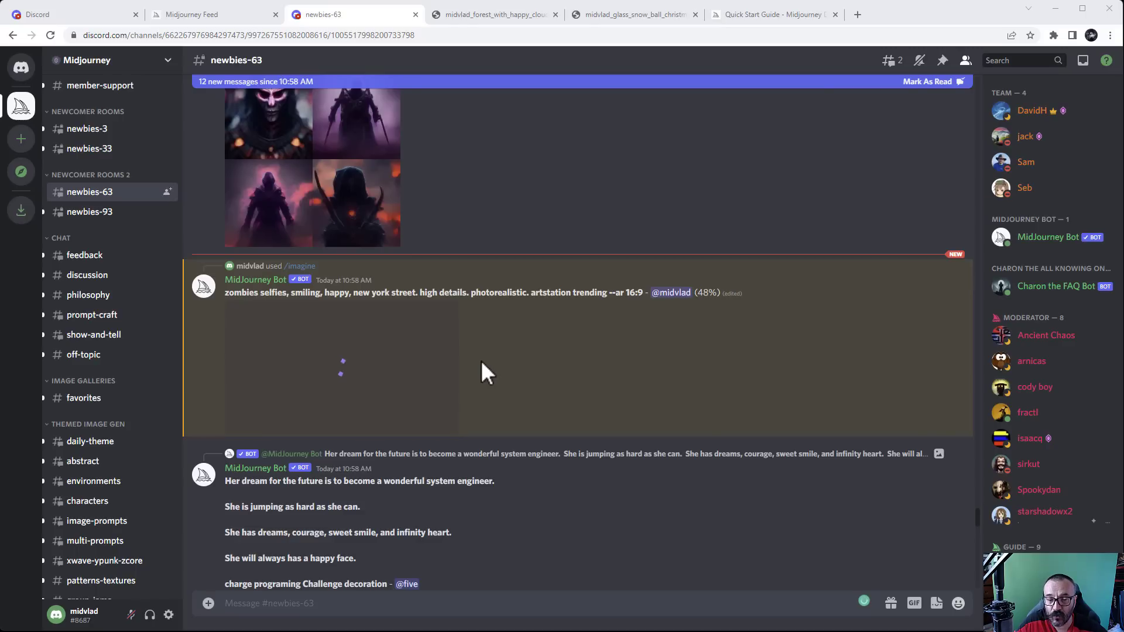
Jump from the mentions to the upscaled black-and-white forest image and rate it heart-eyes
click(1082, 60)
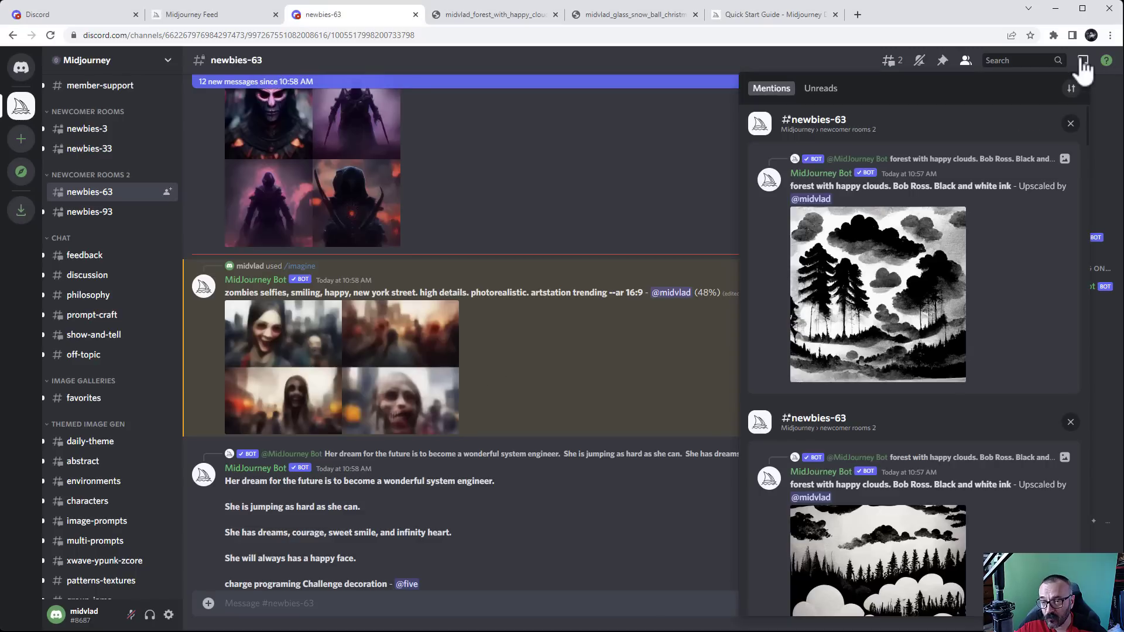
click(869, 295)
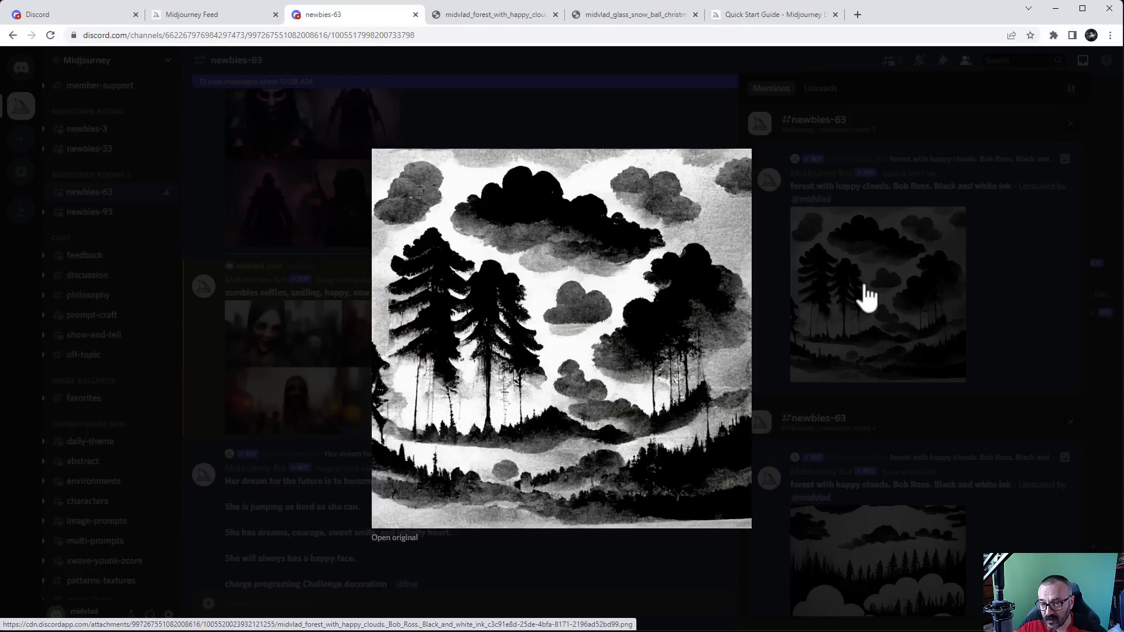
click(1036, 260)
click(1061, 164)
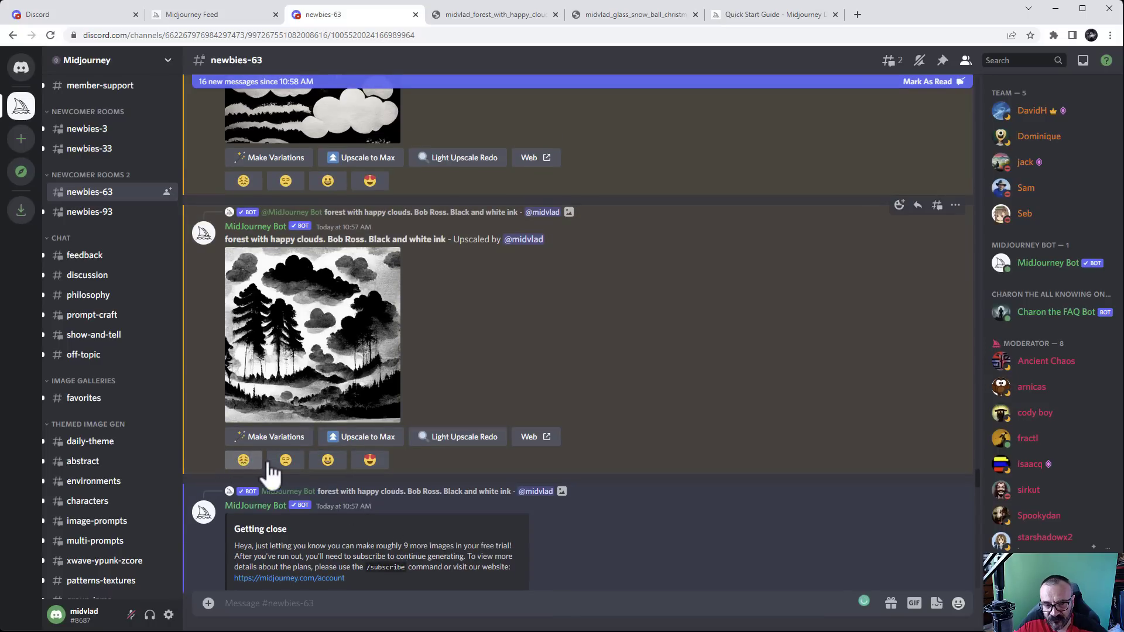
click(371, 469)
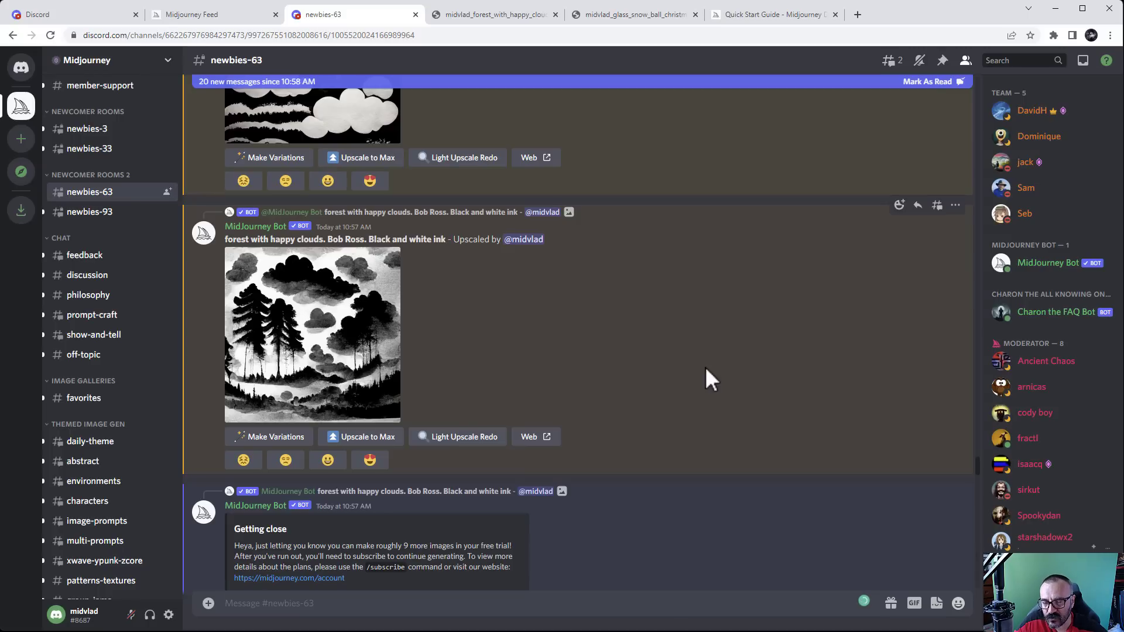
scroll(662, 352, up, 3)
scroll(662, 352, down, 3)
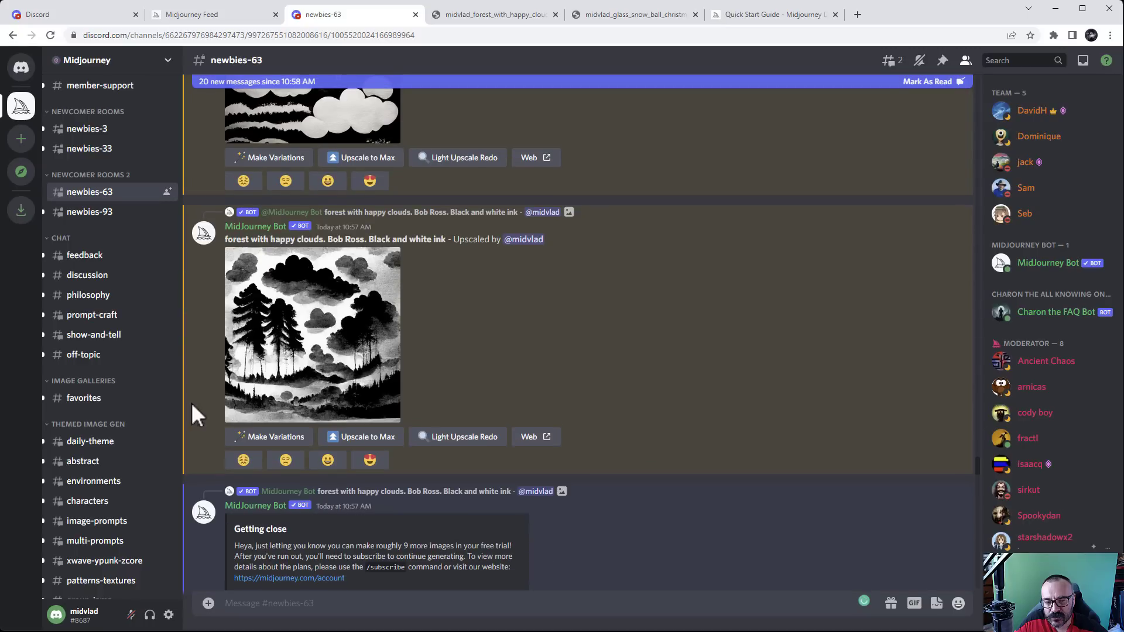
Request Upscale to Max on the forest image, then send /info to check remaining jobs
click(366, 437)
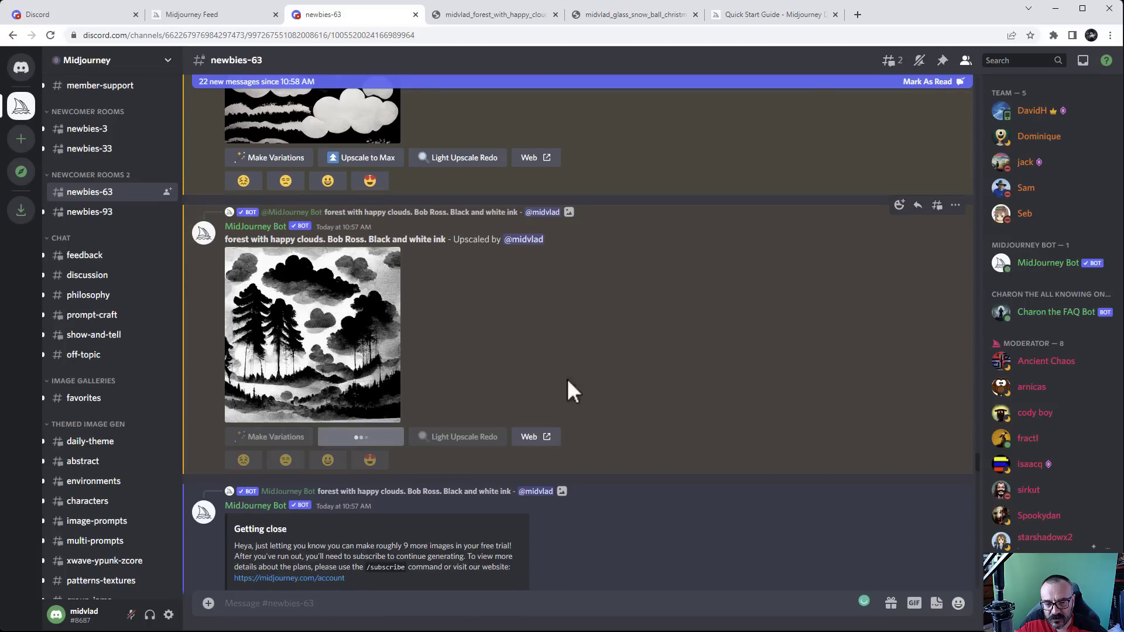
click(484, 604)
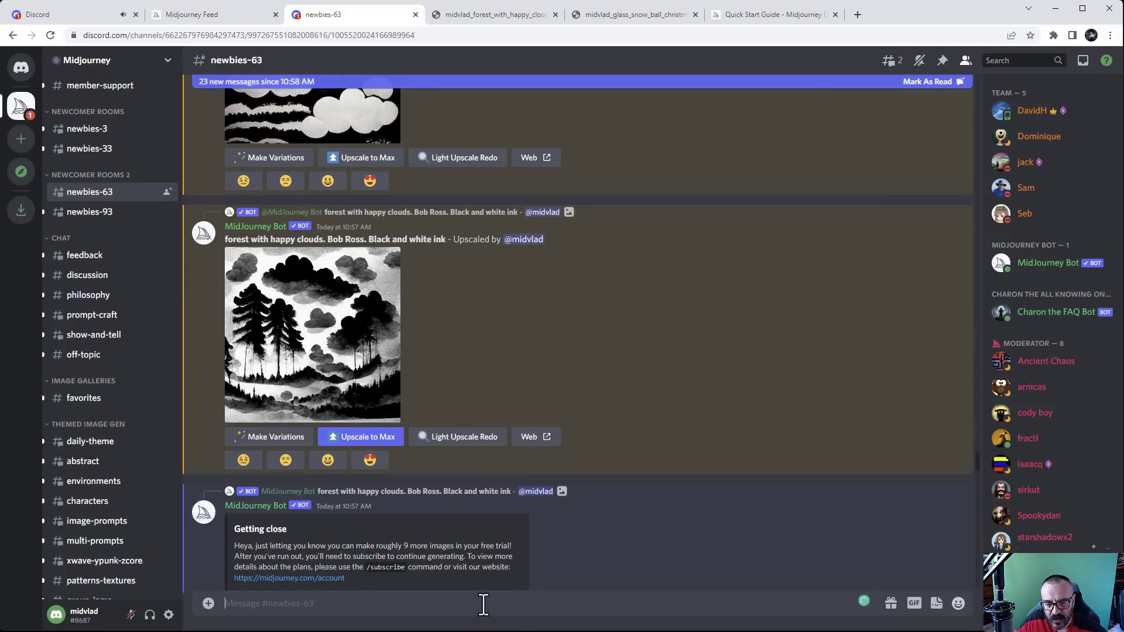
text(/info)
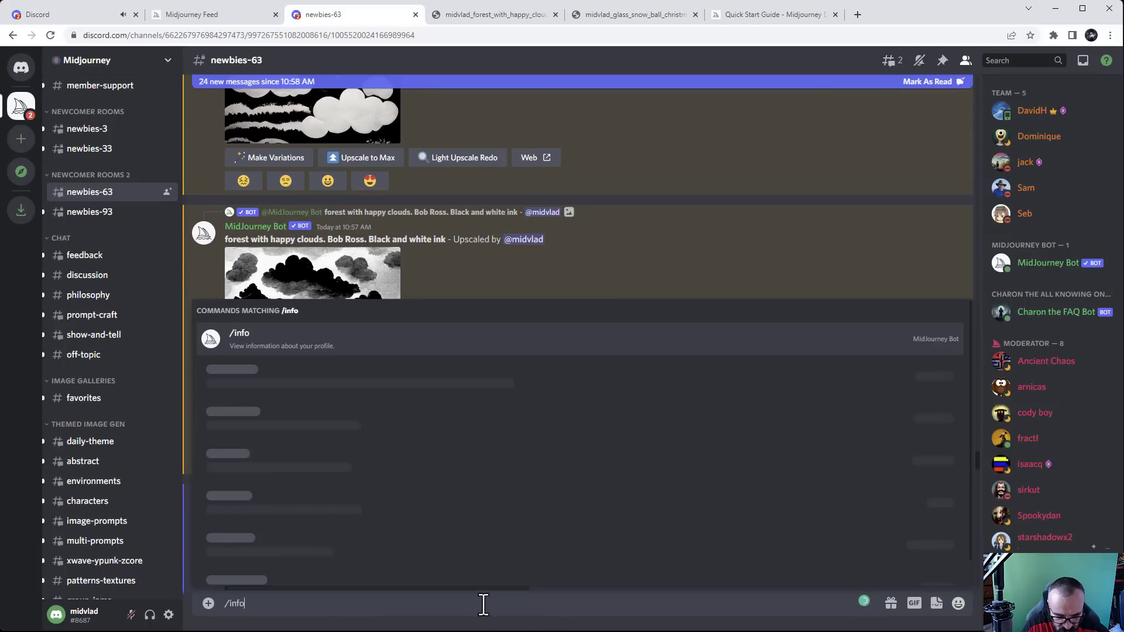
key(Return)
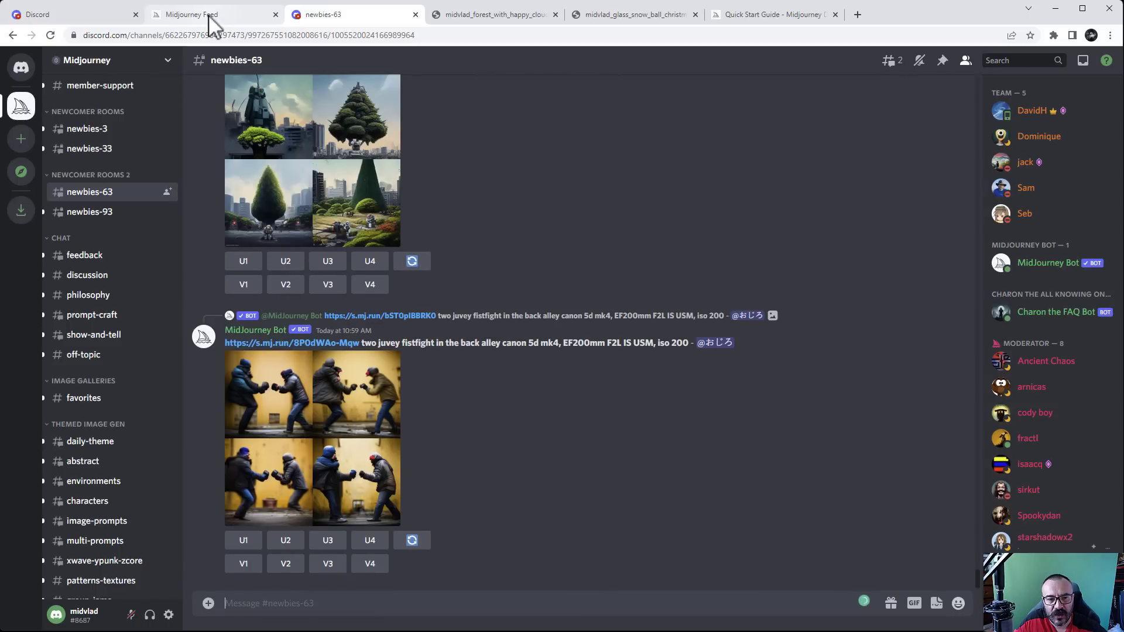
Reload the Midjourney web profile gallery, browse for the zombie selfies grid, then return to newbies-63
click(199, 14)
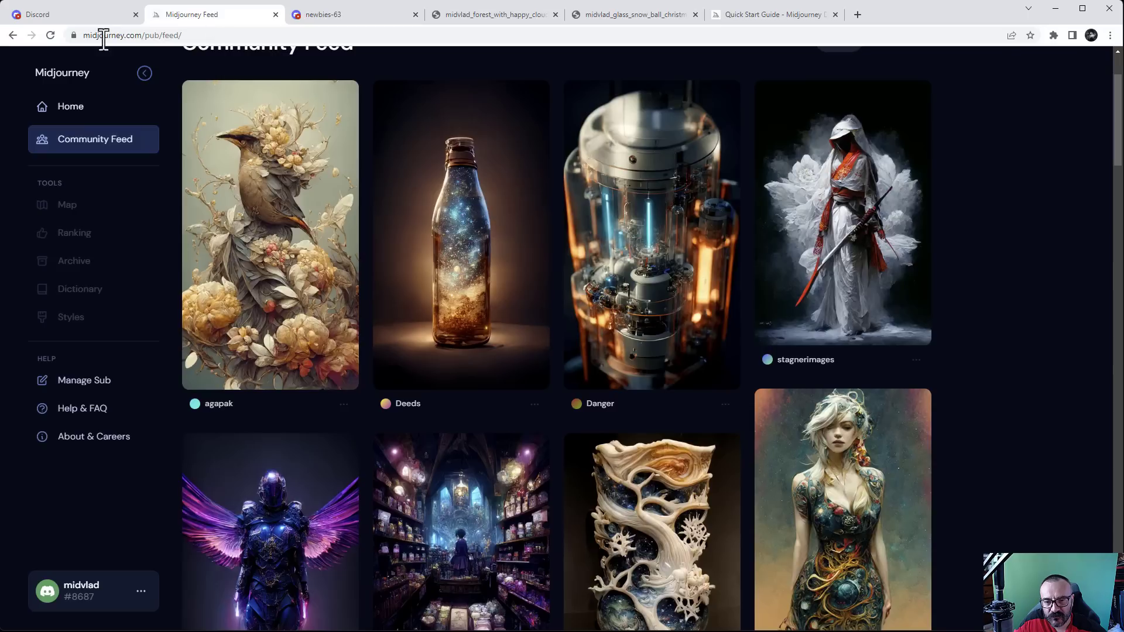
click(88, 111)
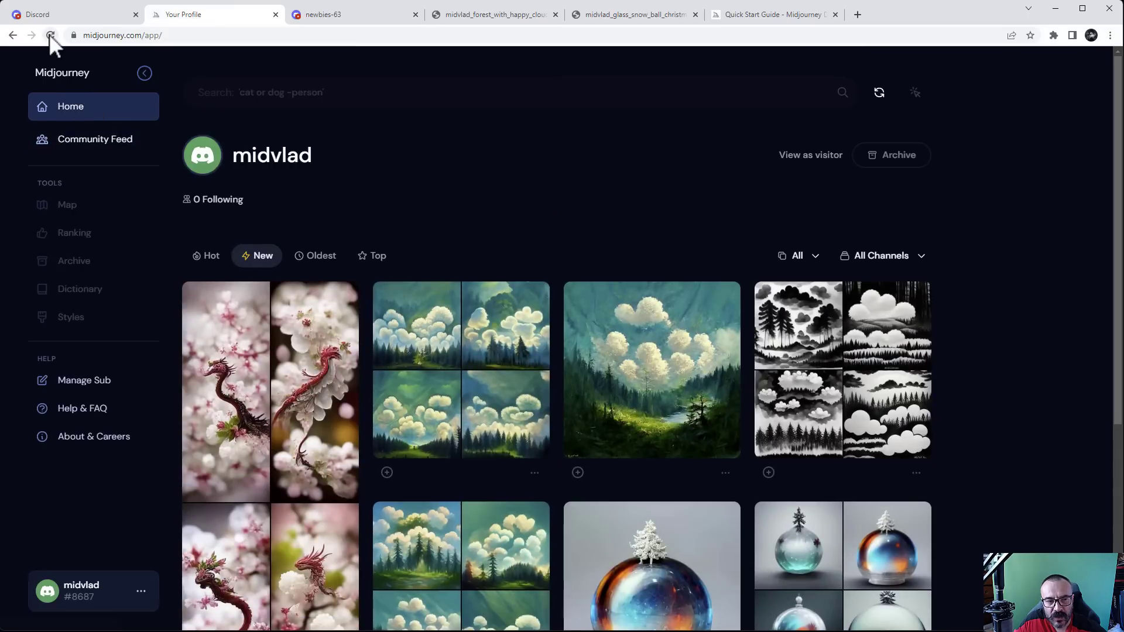
click(50, 35)
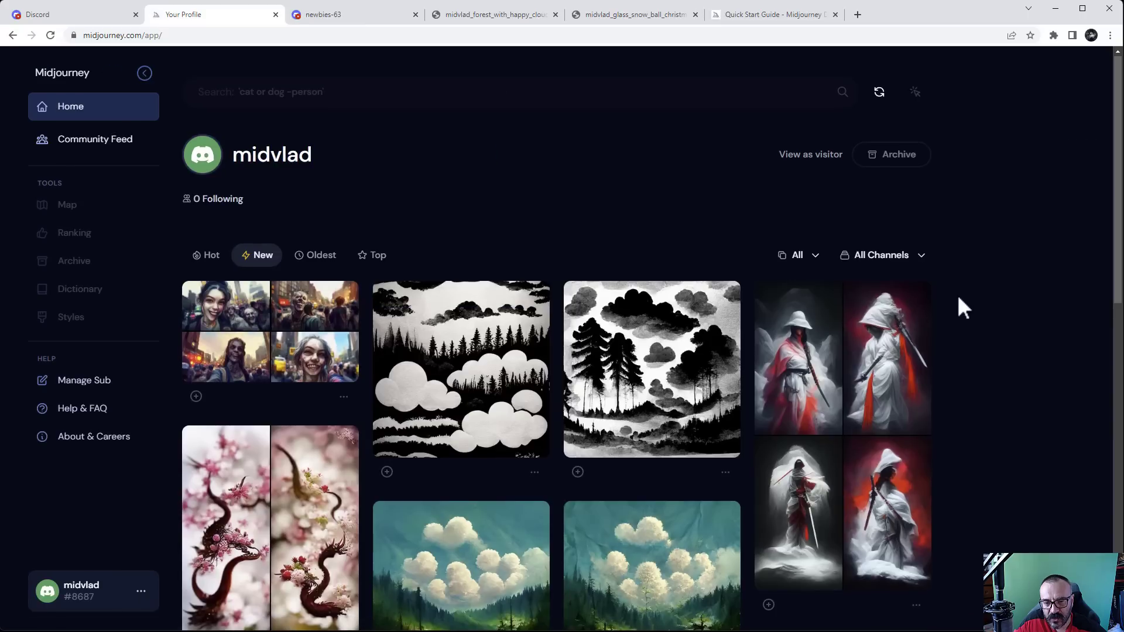
scroll(850, 335, down, 2)
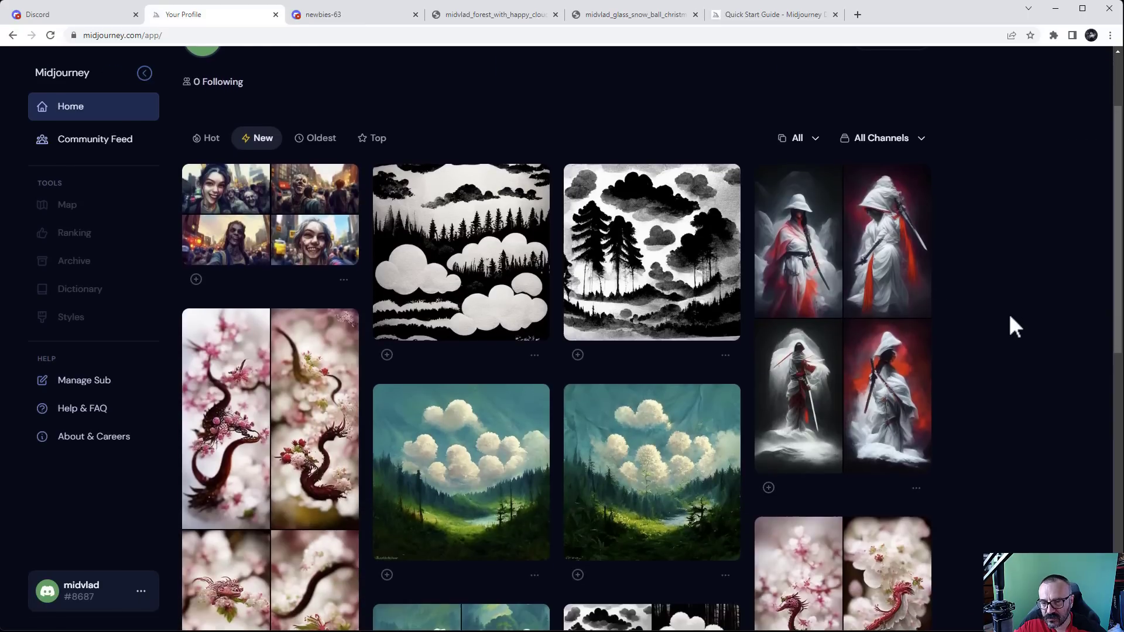
scroll(1008, 316, down, 2)
scroll(993, 281, up, 2)
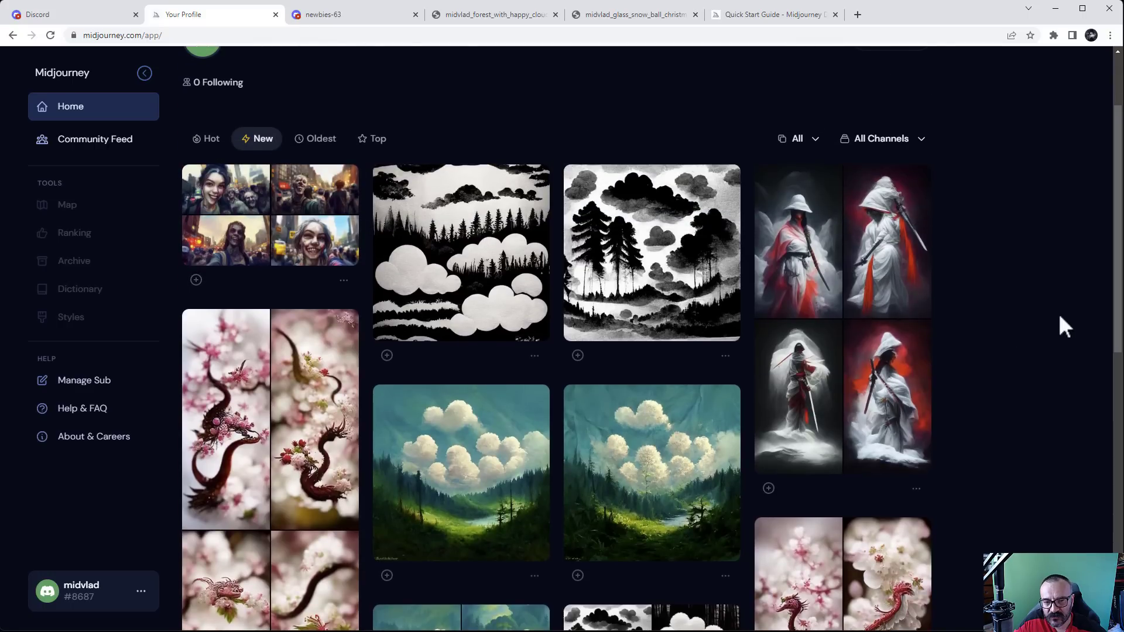
scroll(1025, 326, down, 1)
scroll(948, 328, down, 4)
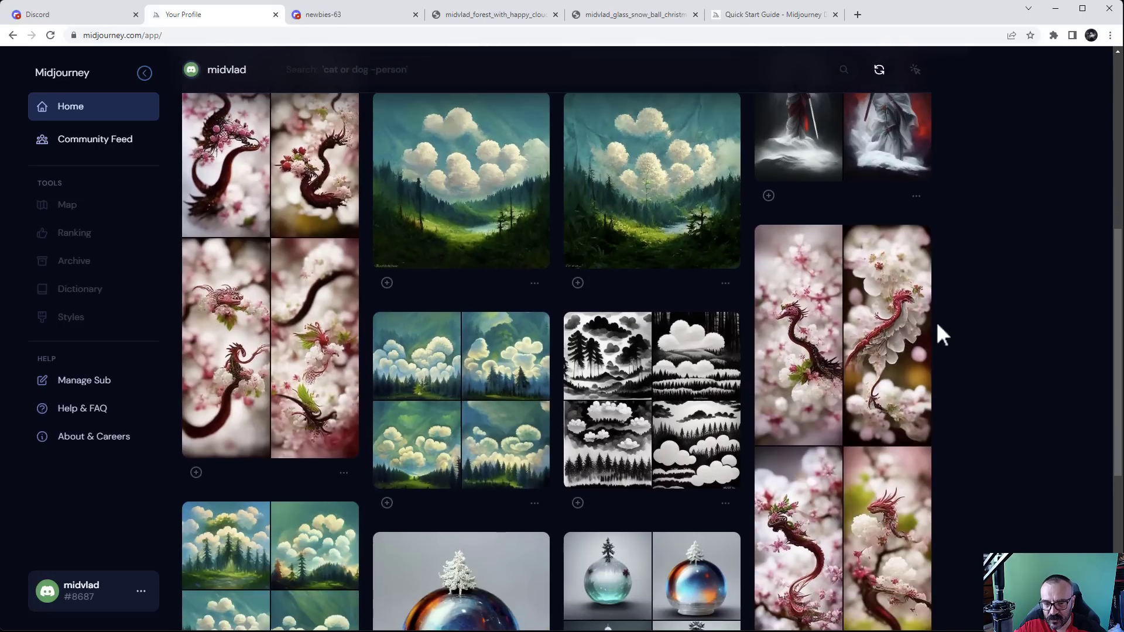
scroll(783, 360, up, 3)
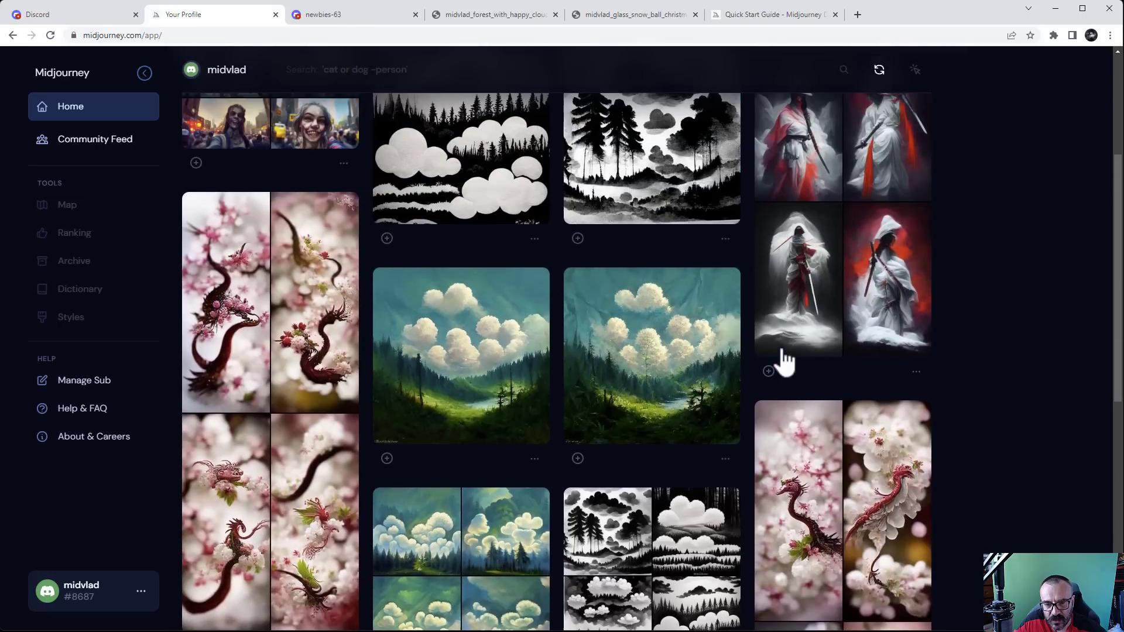
scroll(782, 360, up, 3)
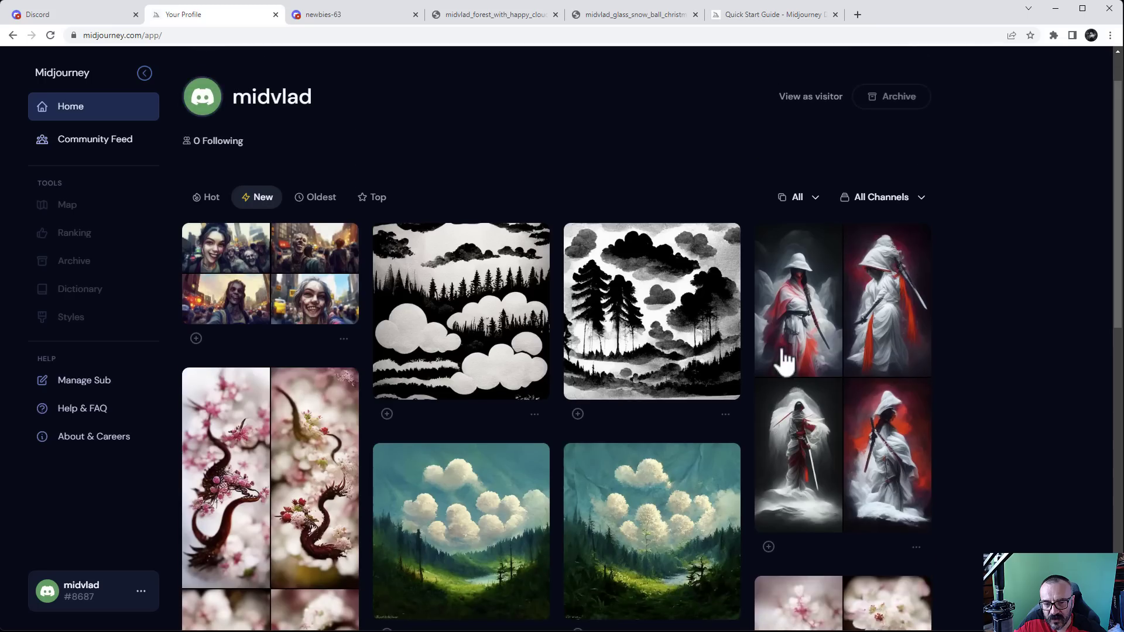
click(347, 18)
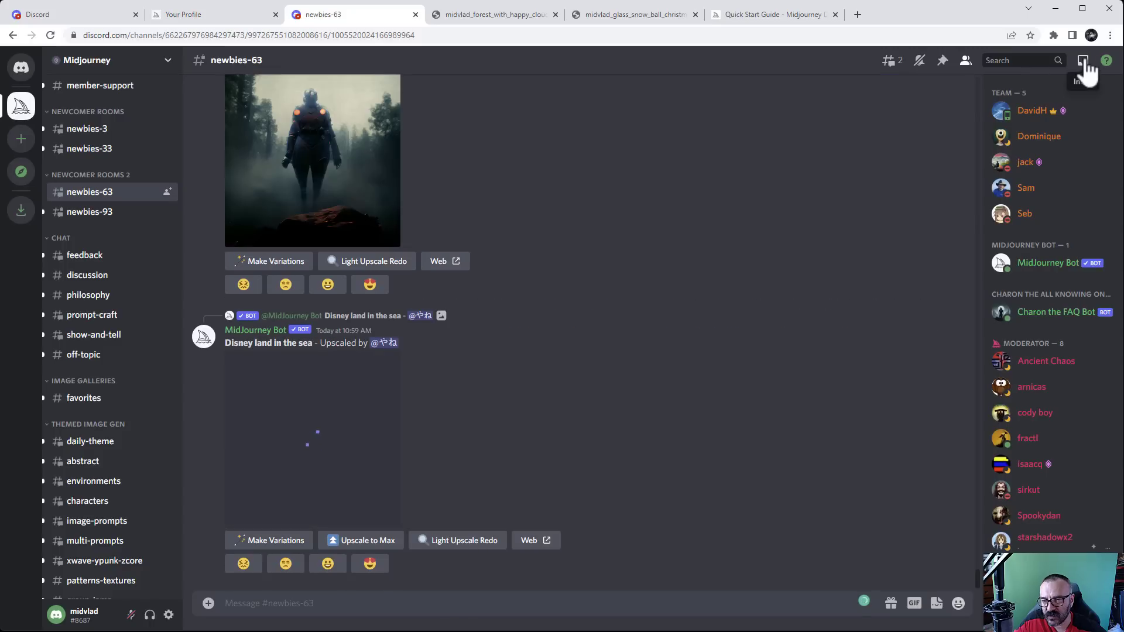
Jump to the zombie selfies grid, preview it, re-run the prompt and upscale image 2
click(1084, 61)
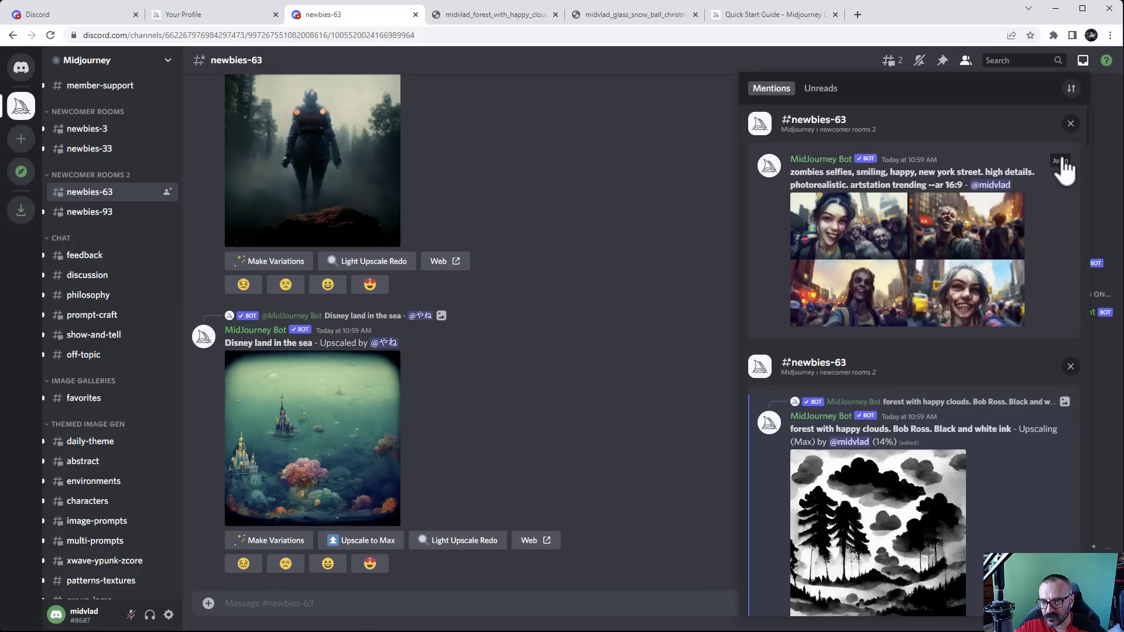
click(1062, 161)
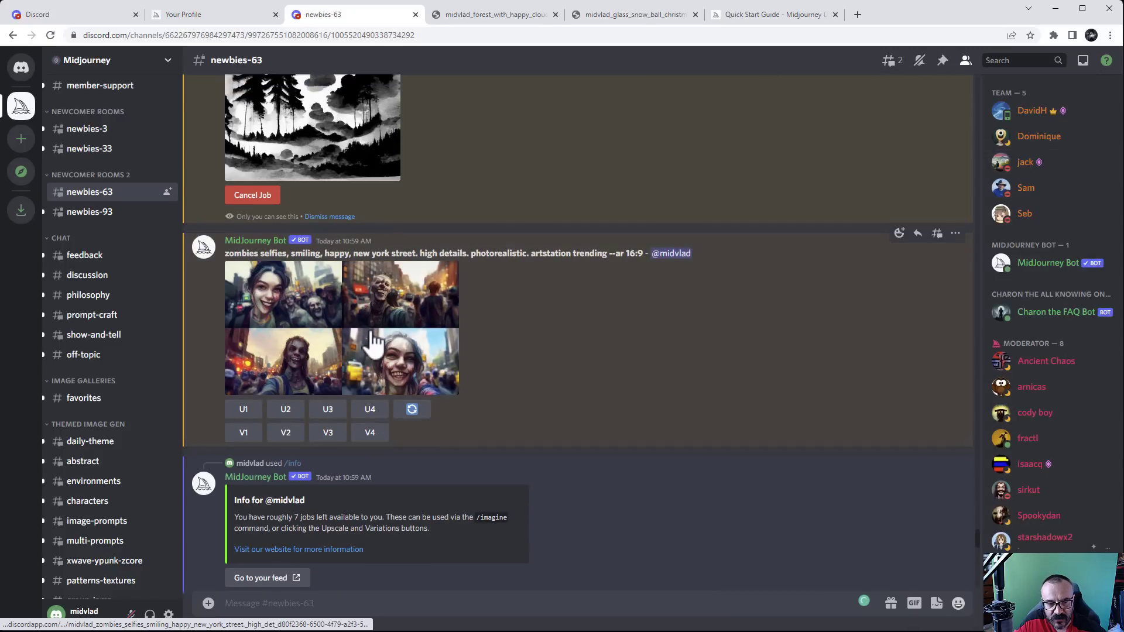
click(371, 336)
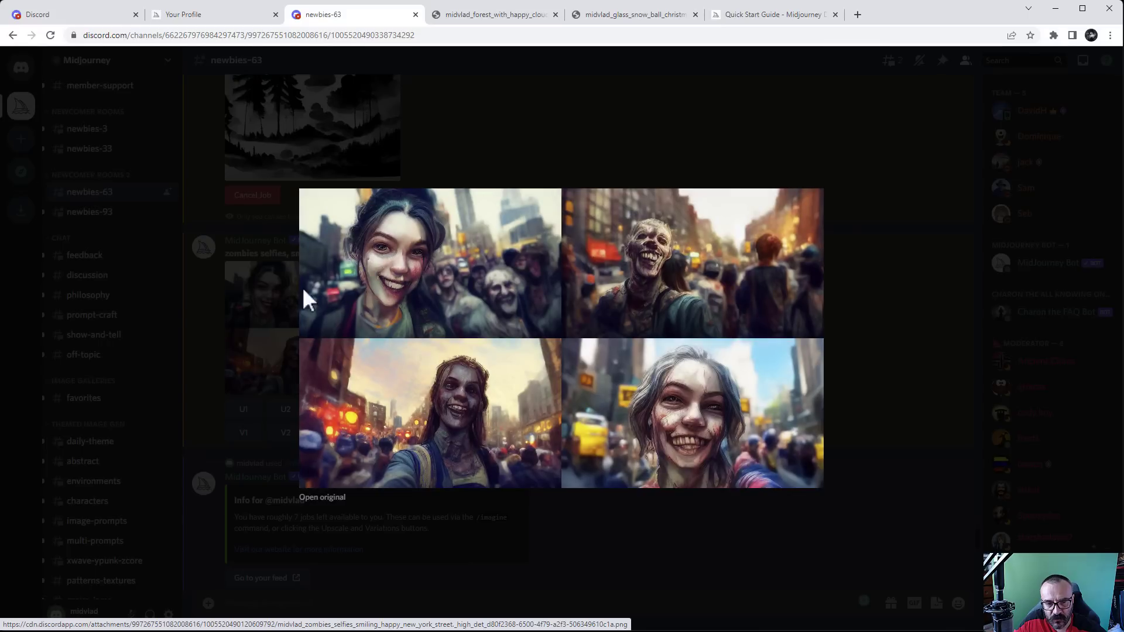
click(830, 350)
click(412, 410)
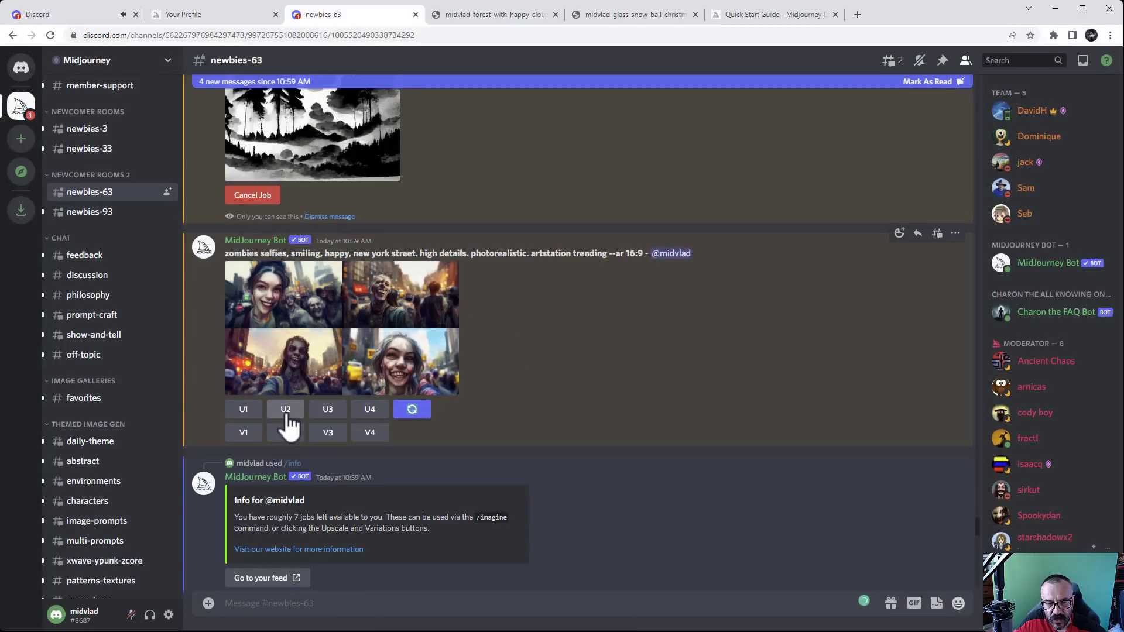
click(286, 412)
Upscale the fourth zombie selfie (U4) and request variations of the third (V3)
click(373, 340)
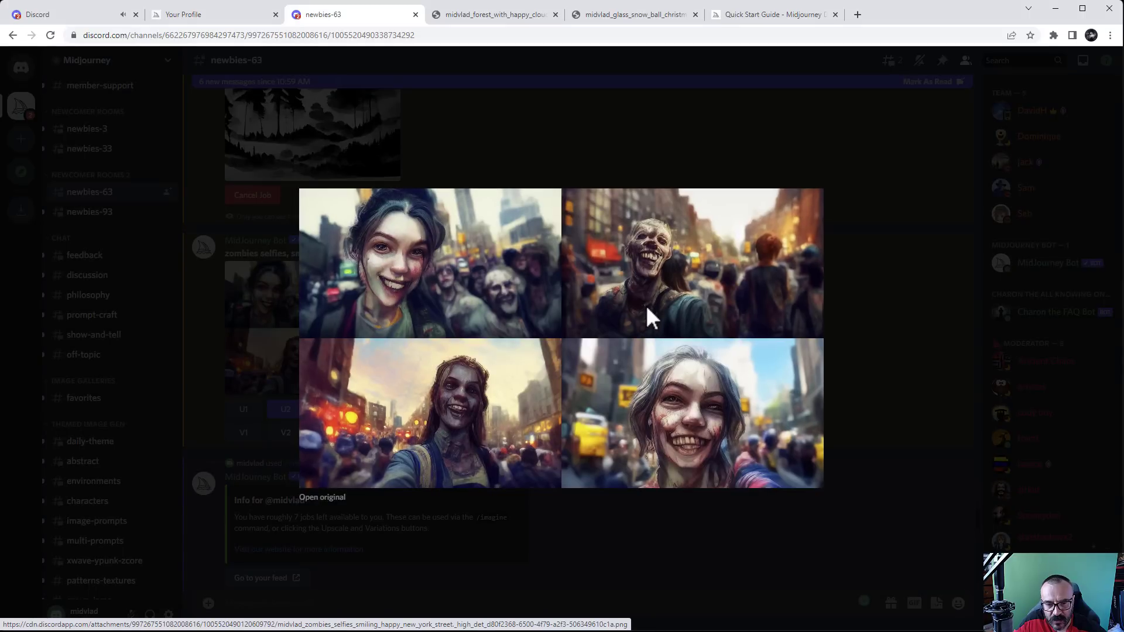
click(890, 384)
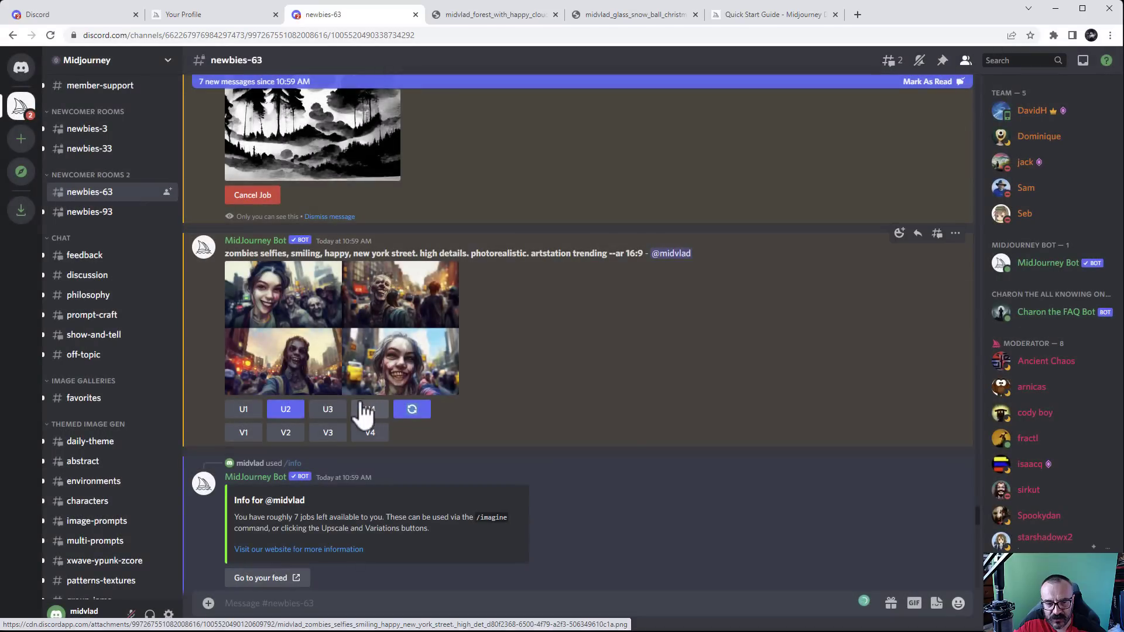
click(370, 411)
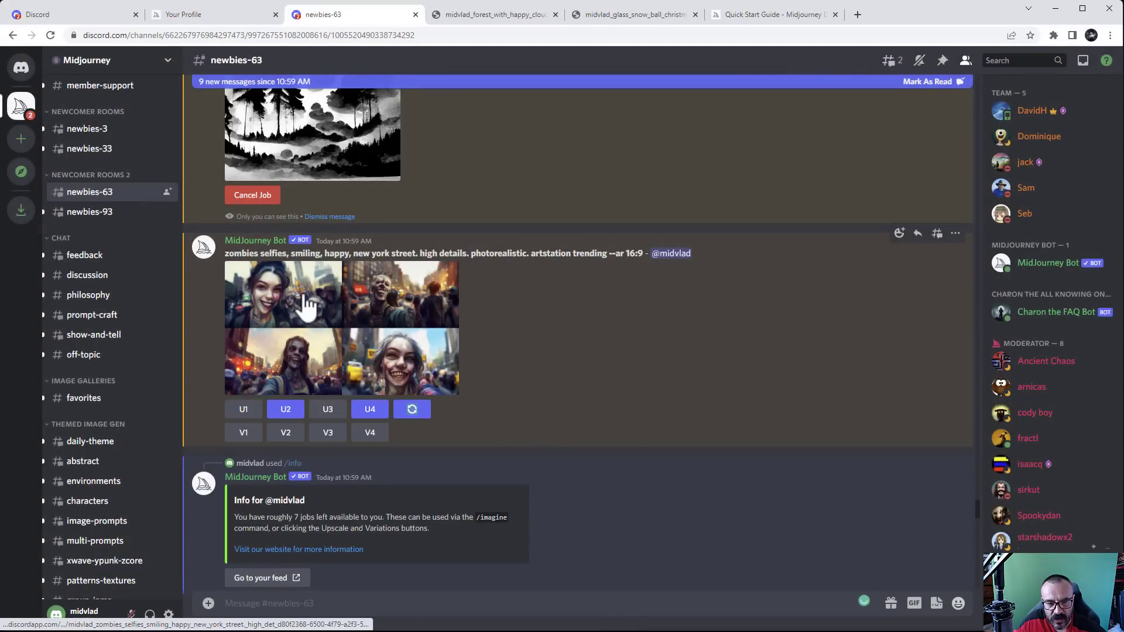
click(324, 435)
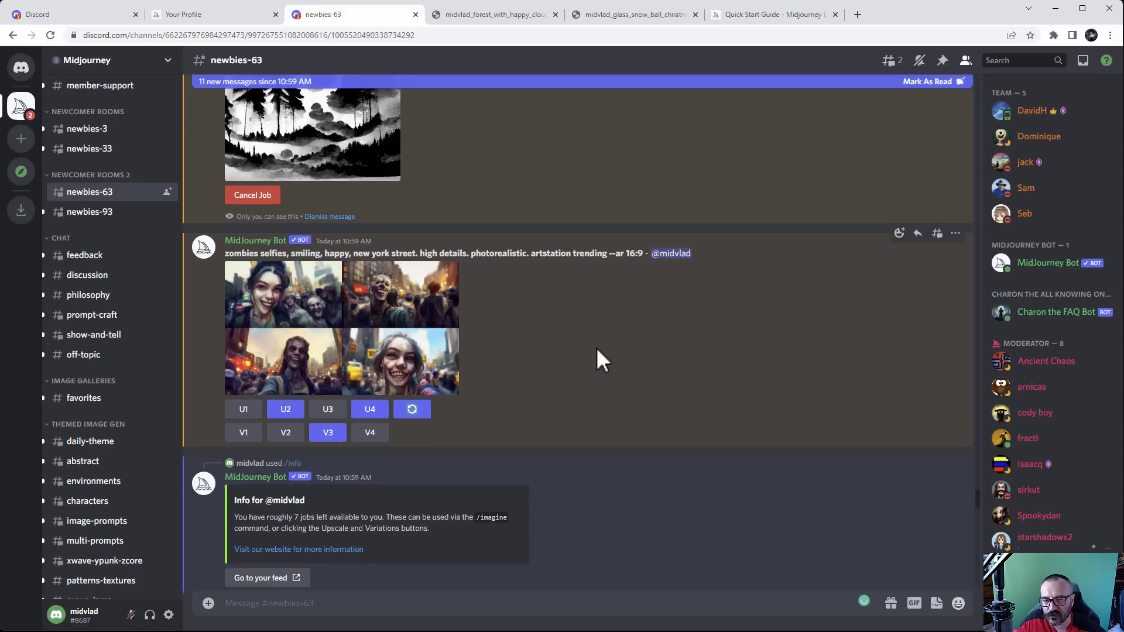
scroll(578, 346, up, 3)
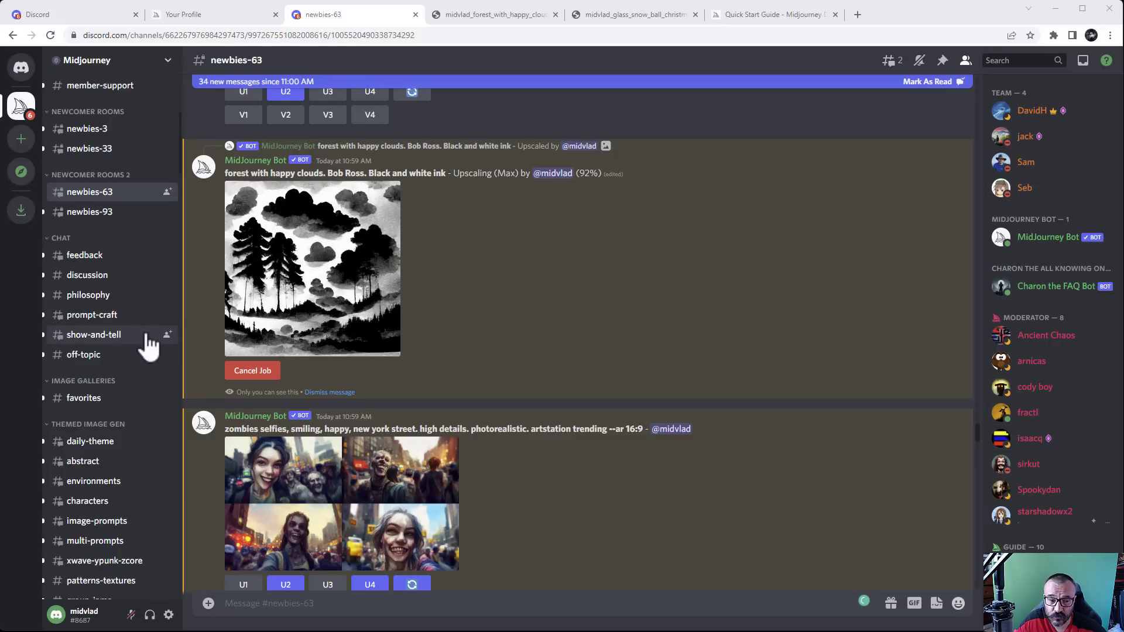
mouse_move(105, 267)
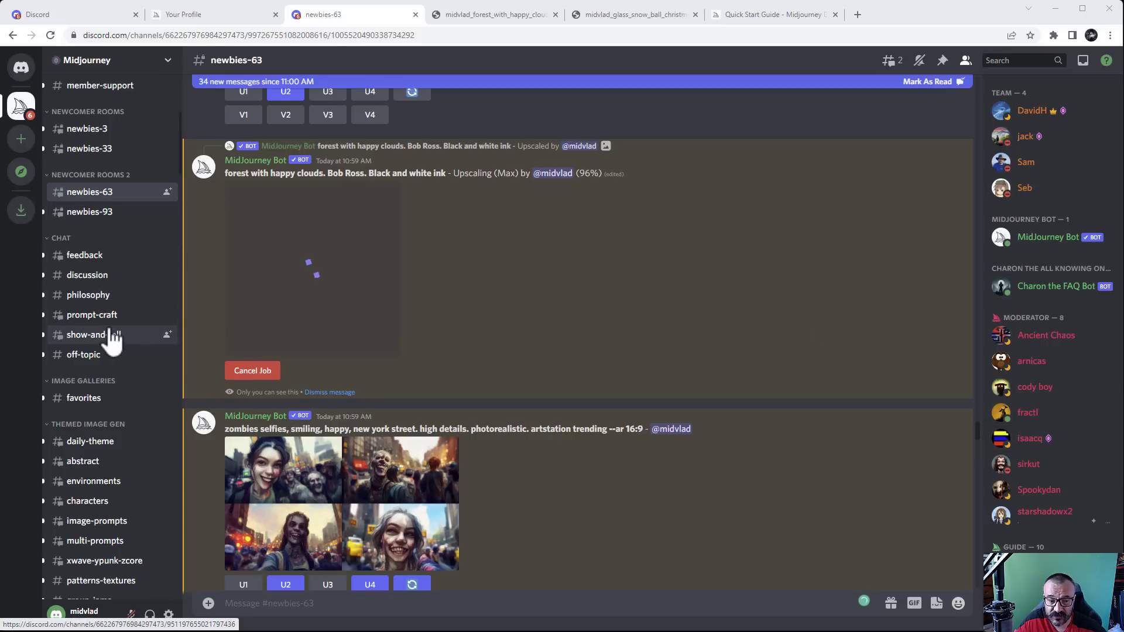
scroll(110, 335, up, 5)
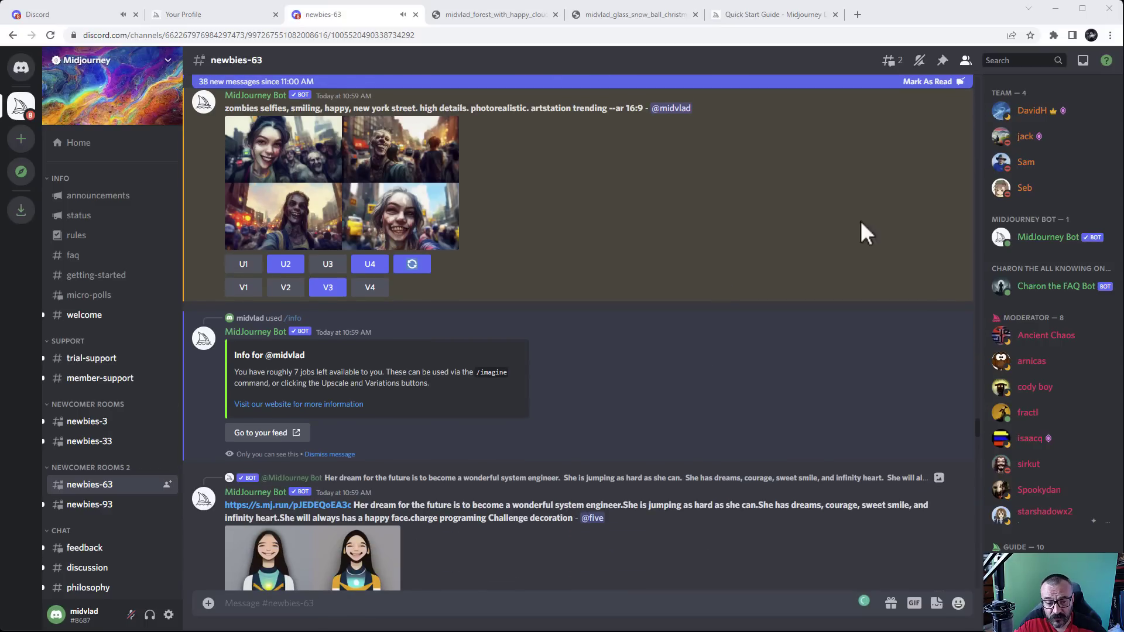
Jump to the new zombie variations grid, preview it, and upscale image 3 (U3)
click(1083, 61)
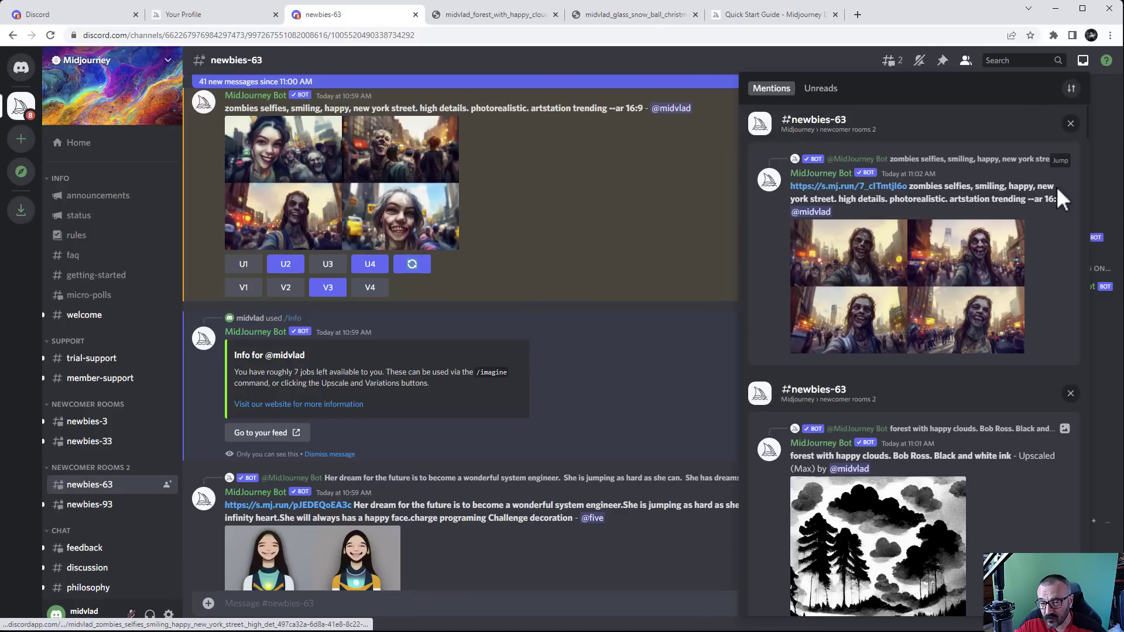
click(1058, 164)
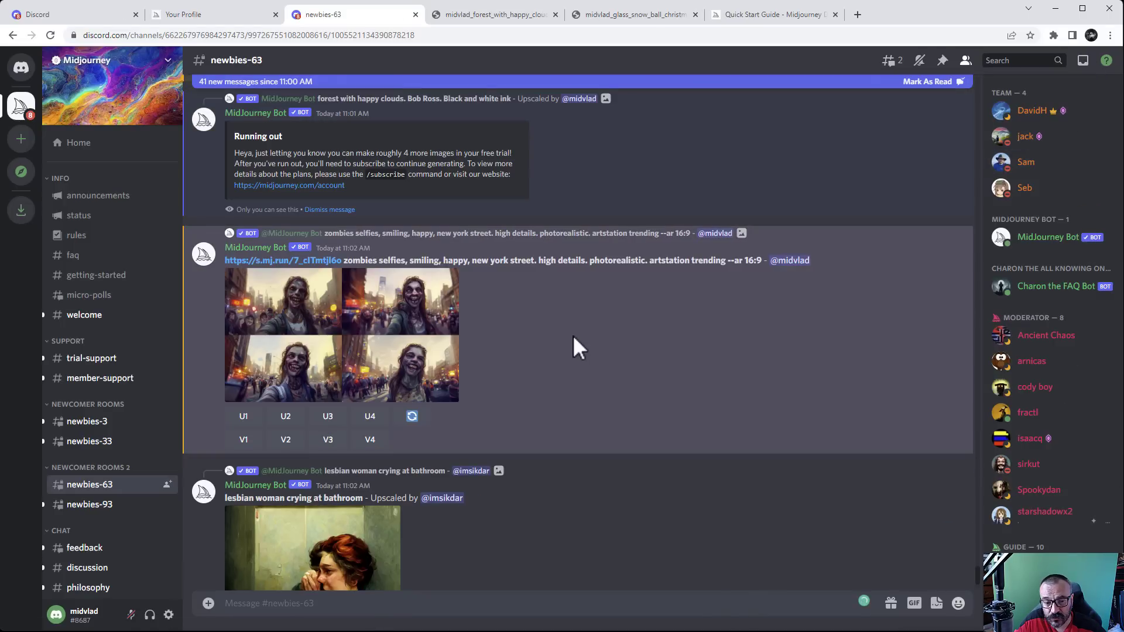
click(343, 321)
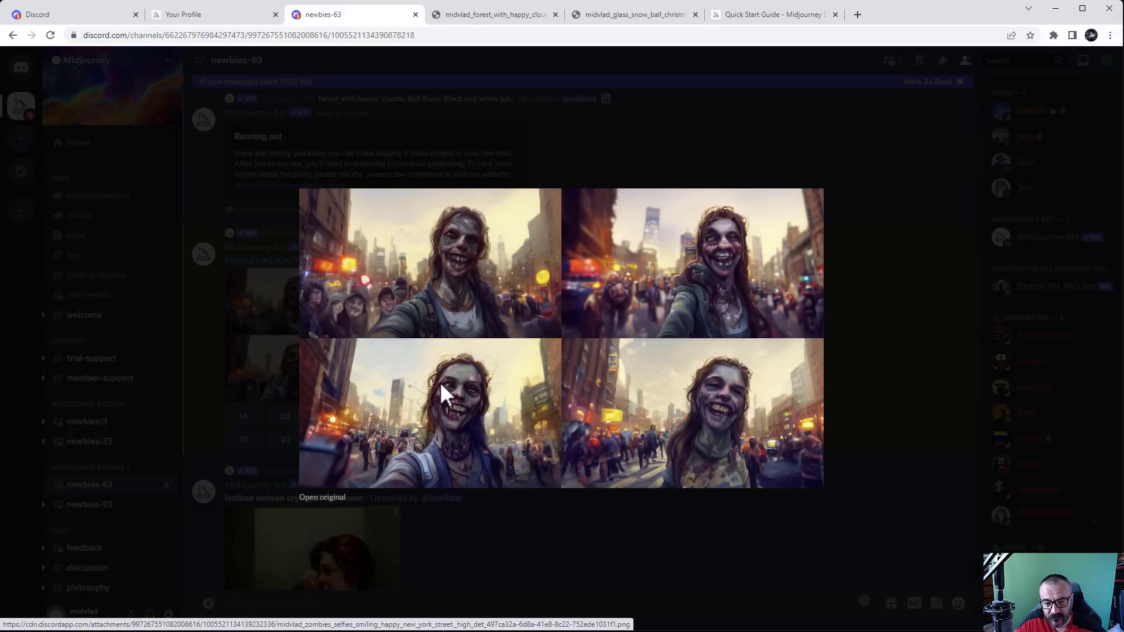
click(870, 327)
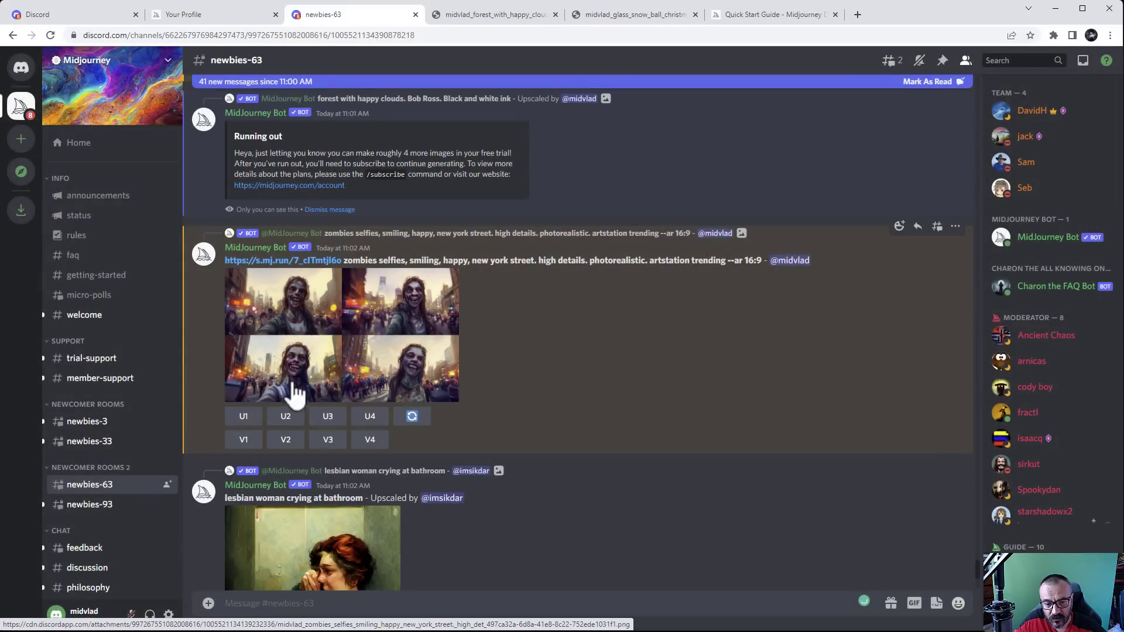
click(328, 416)
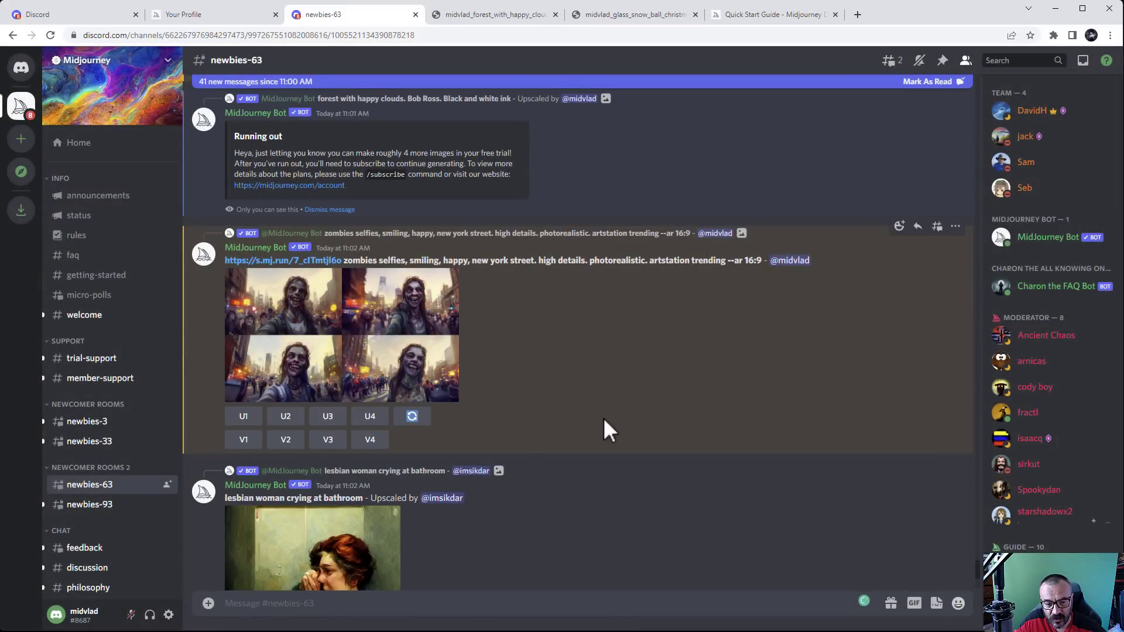
scroll(605, 415, down, 4)
scroll(605, 415, up, 4)
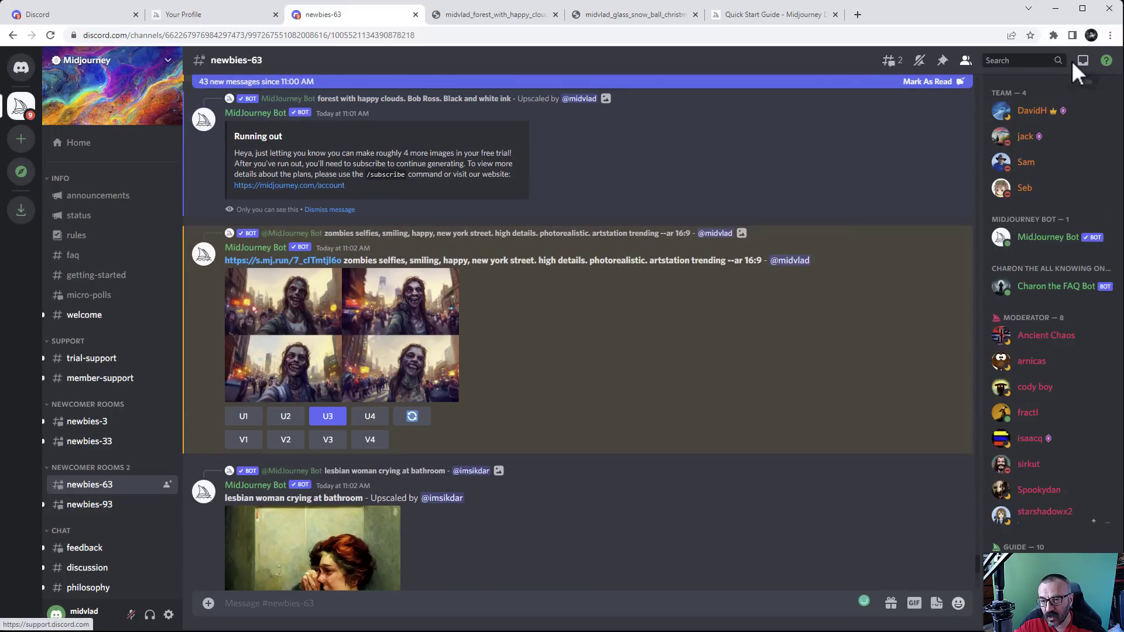
Check upscale progress in the mentions list, then switch to the Midjourney profile gallery
click(1082, 61)
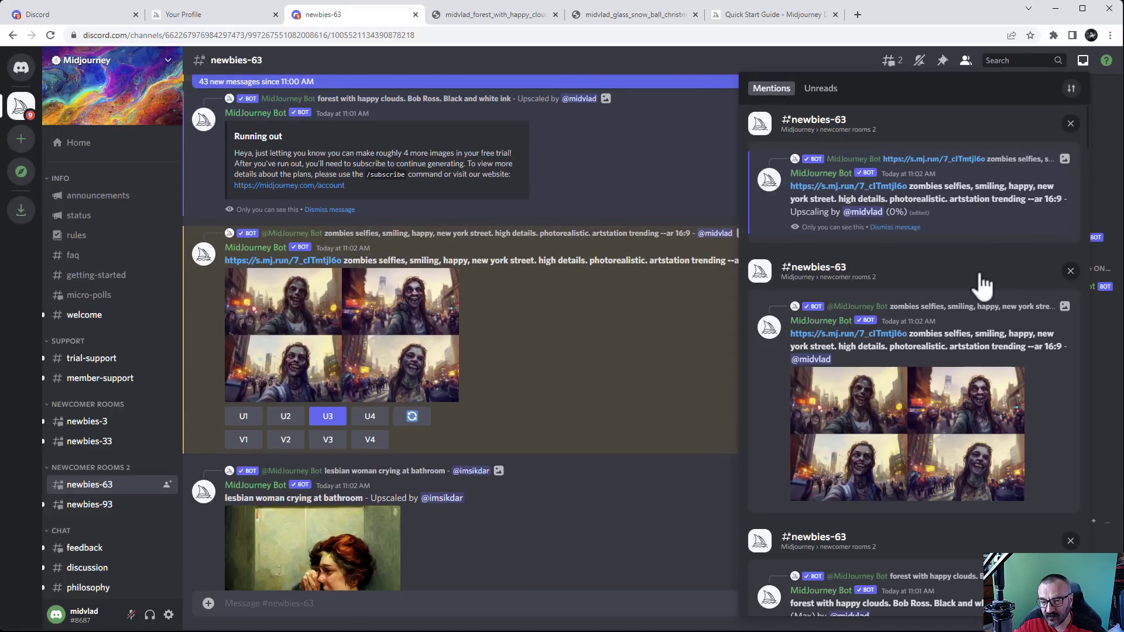
scroll(980, 287, down, 4)
scroll(980, 286, down, 10)
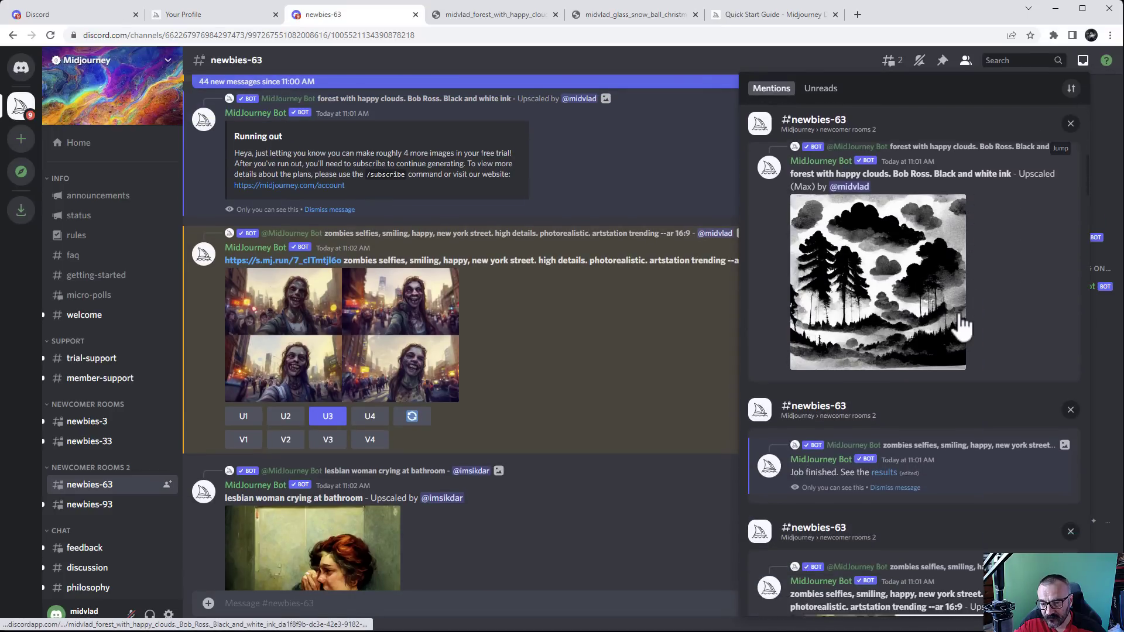
scroll(960, 316, down, 3)
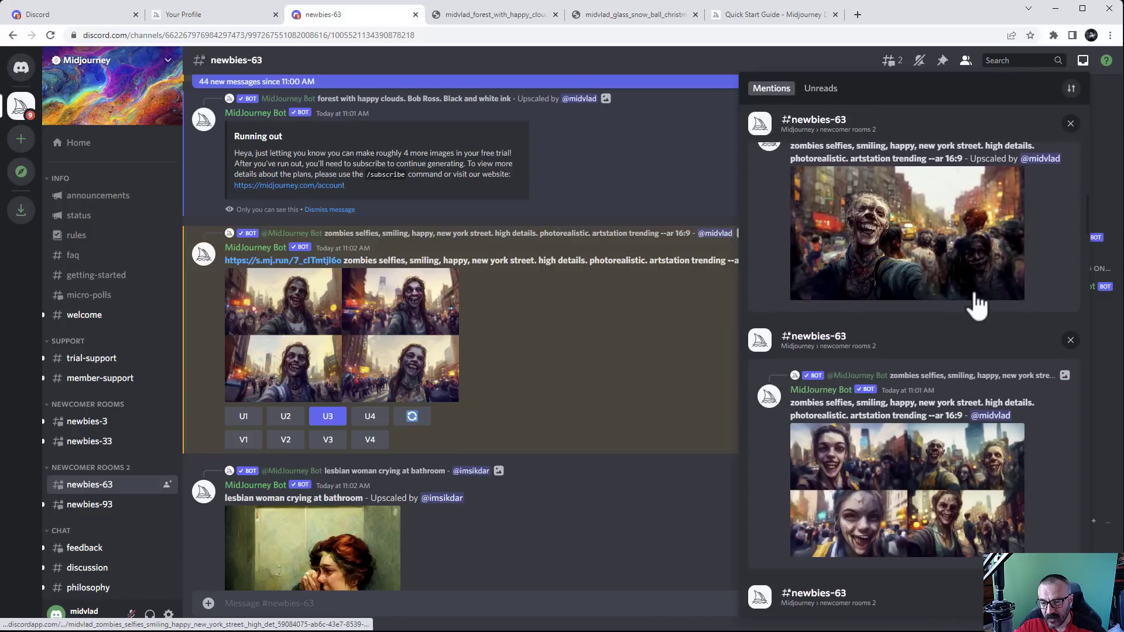
scroll(983, 281, up, 1)
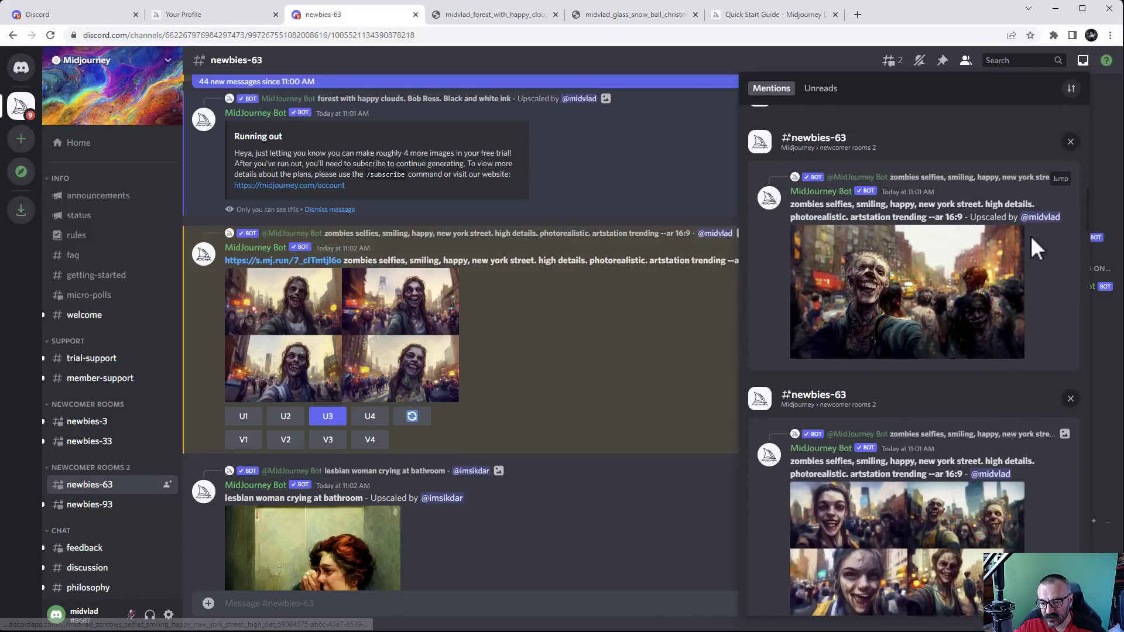
click(193, 14)
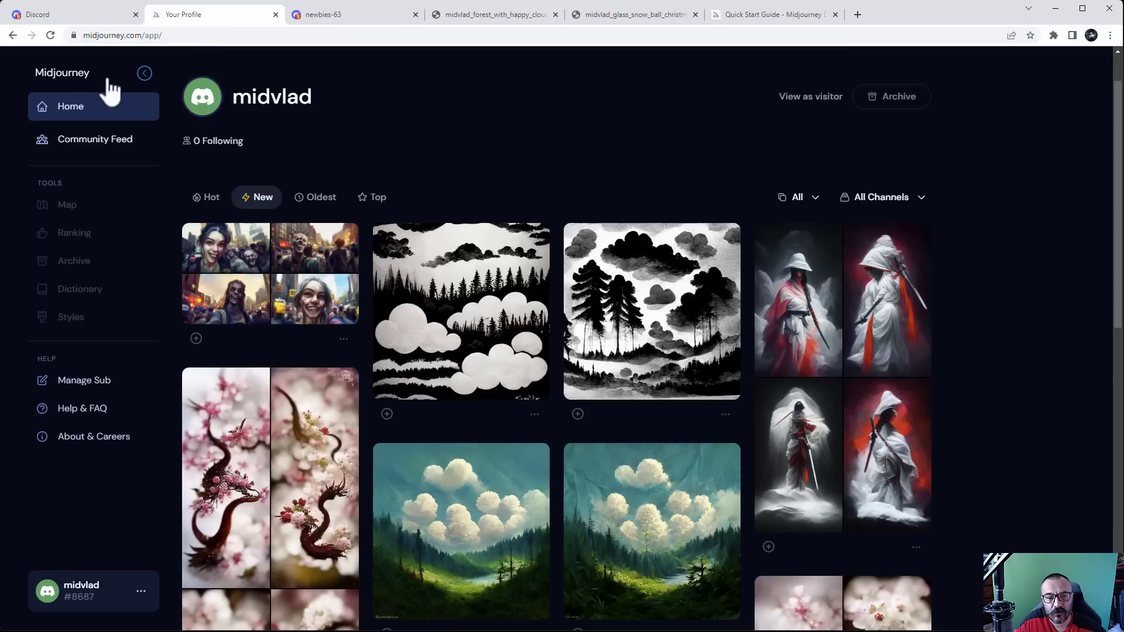
Reload the gallery and download the upscaled zombie selfie with its prompt, then return to newbies-63
click(49, 34)
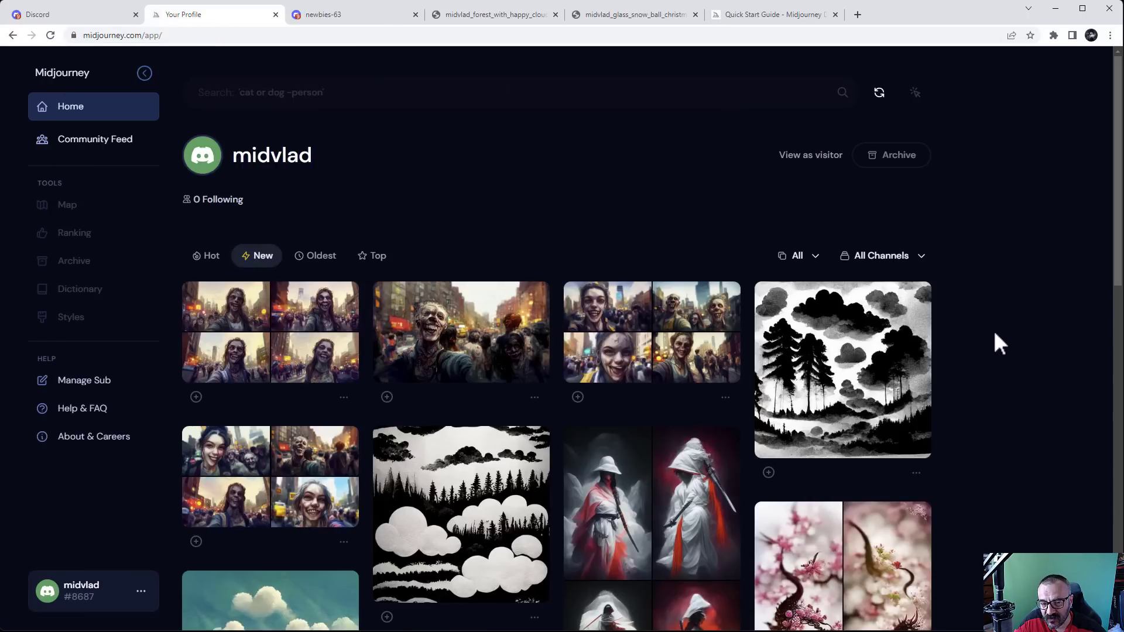
scroll(993, 329, down, 2)
click(524, 226)
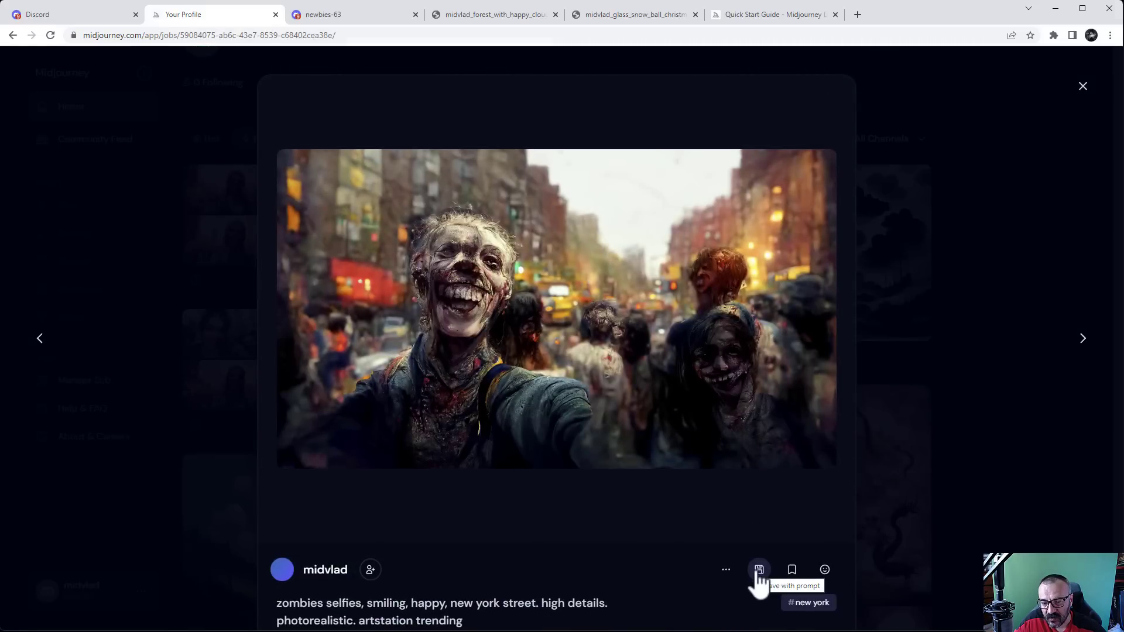
click(758, 571)
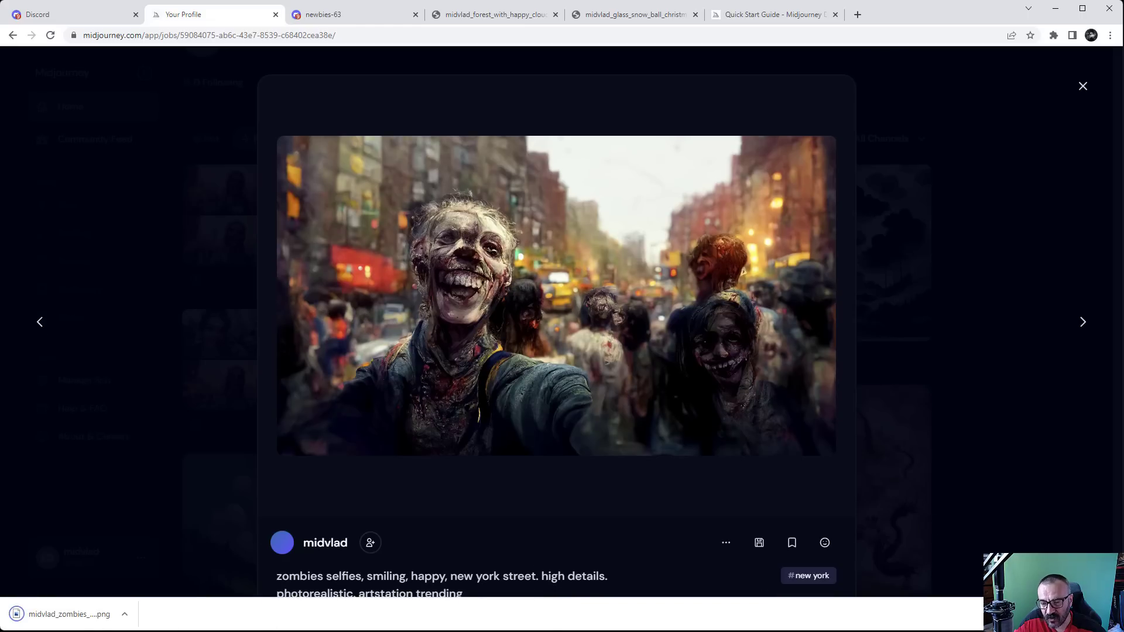
click(1110, 614)
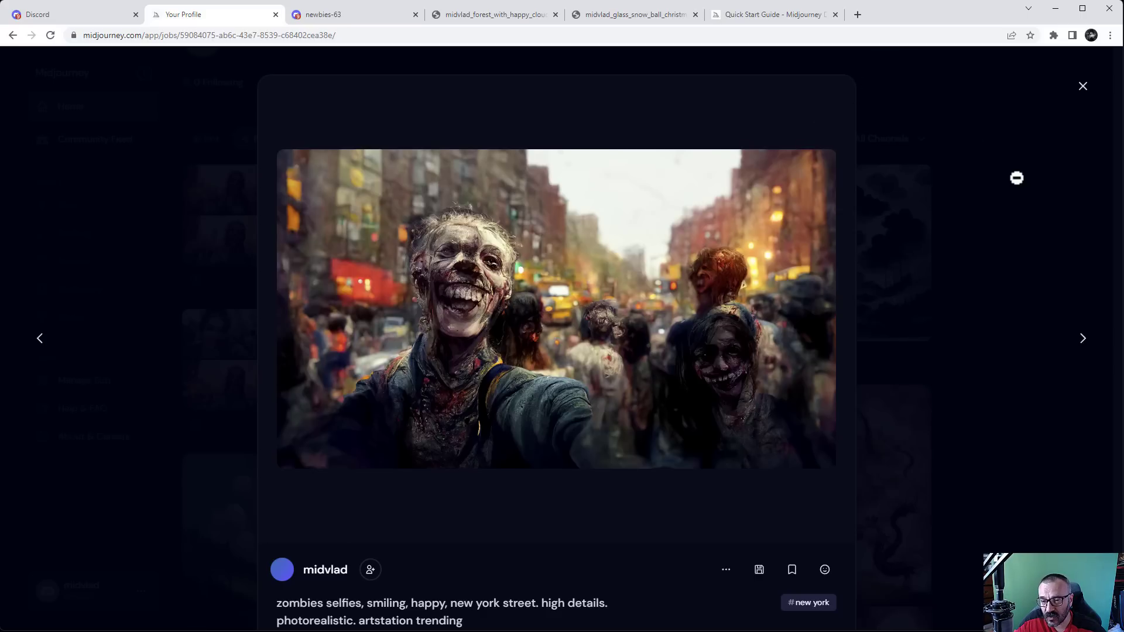
click(1016, 177)
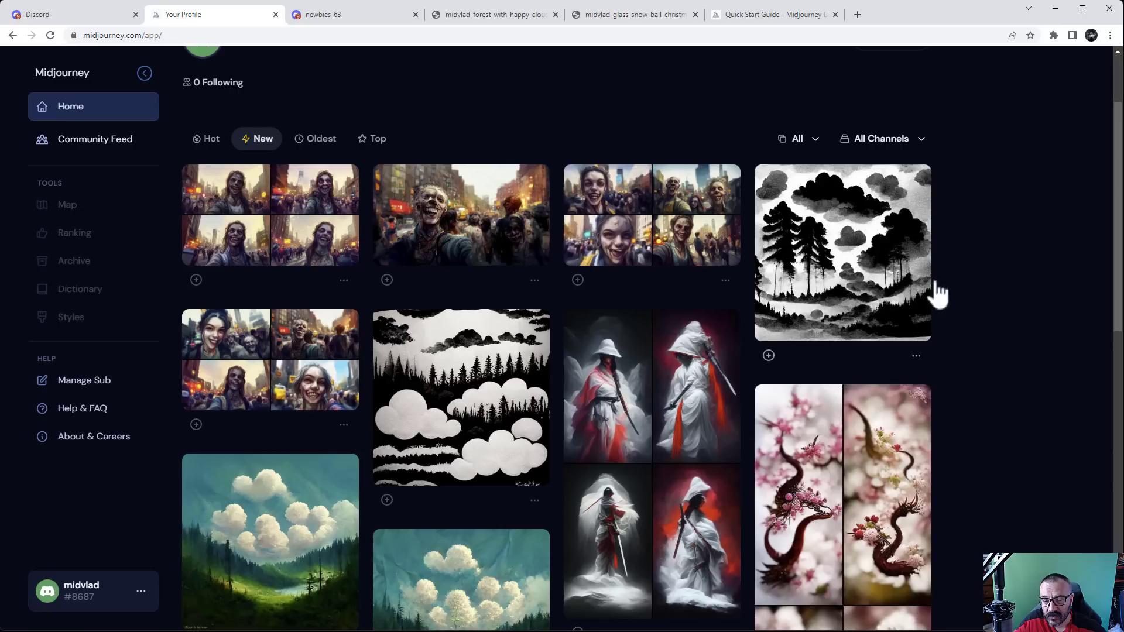
click(357, 19)
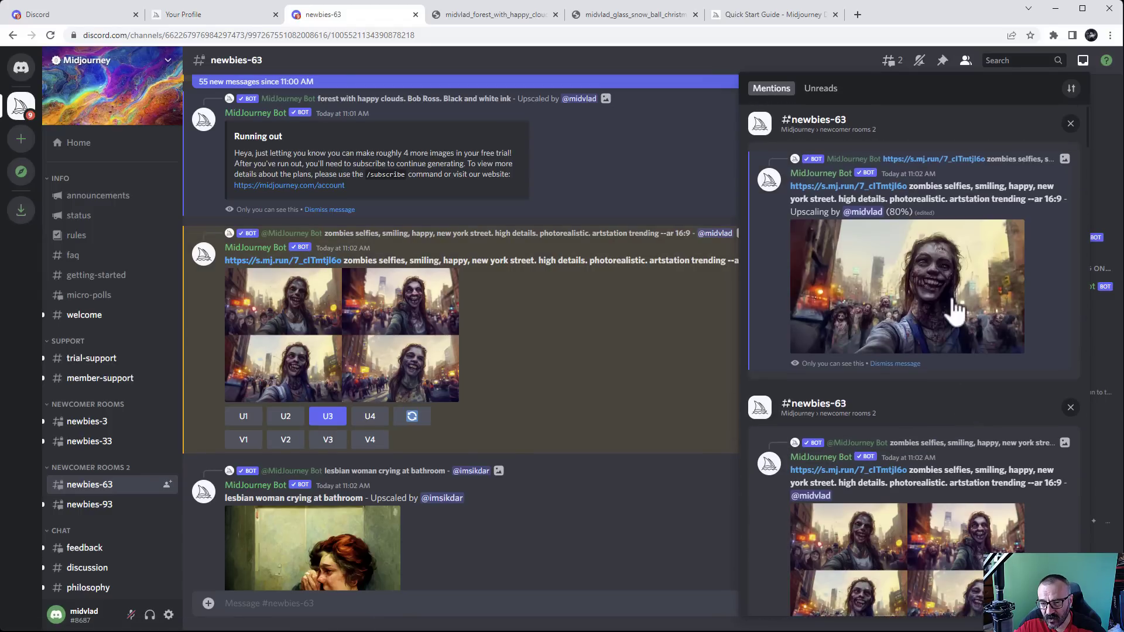
Jump to the zombie selfie grid, preview it, and request an upscale of one image
scroll(922, 379, down, 5)
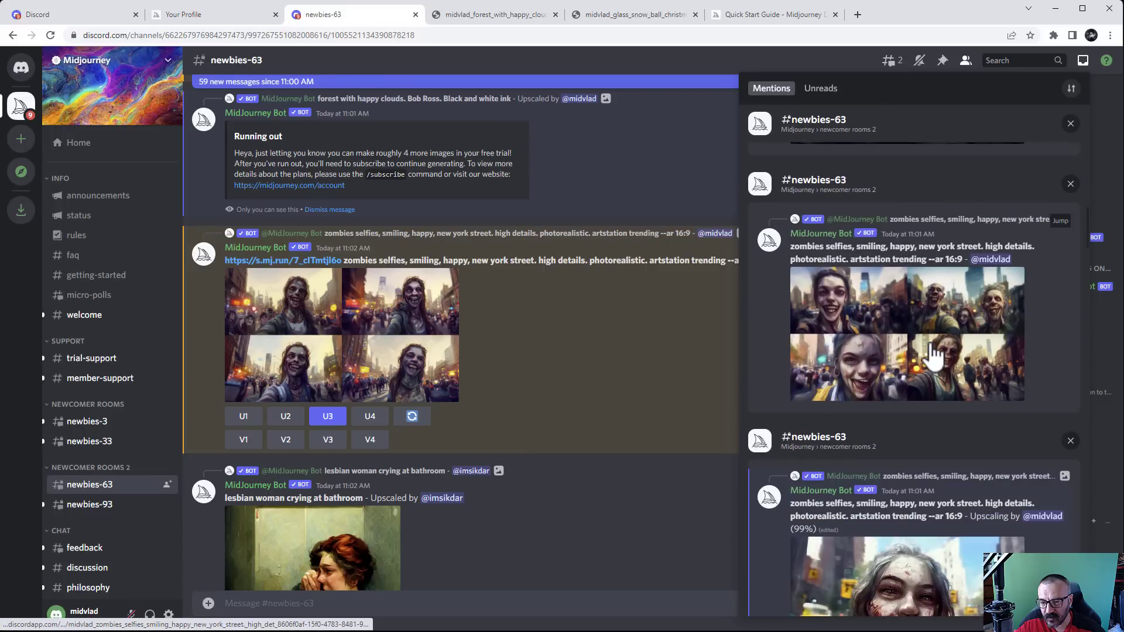
click(1060, 221)
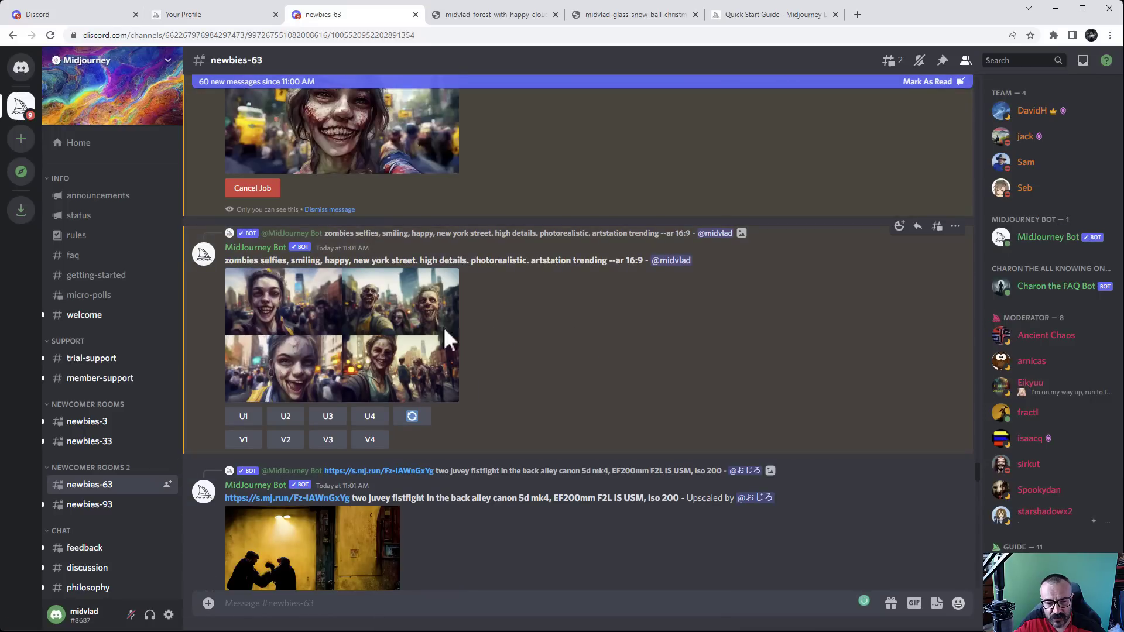
click(354, 339)
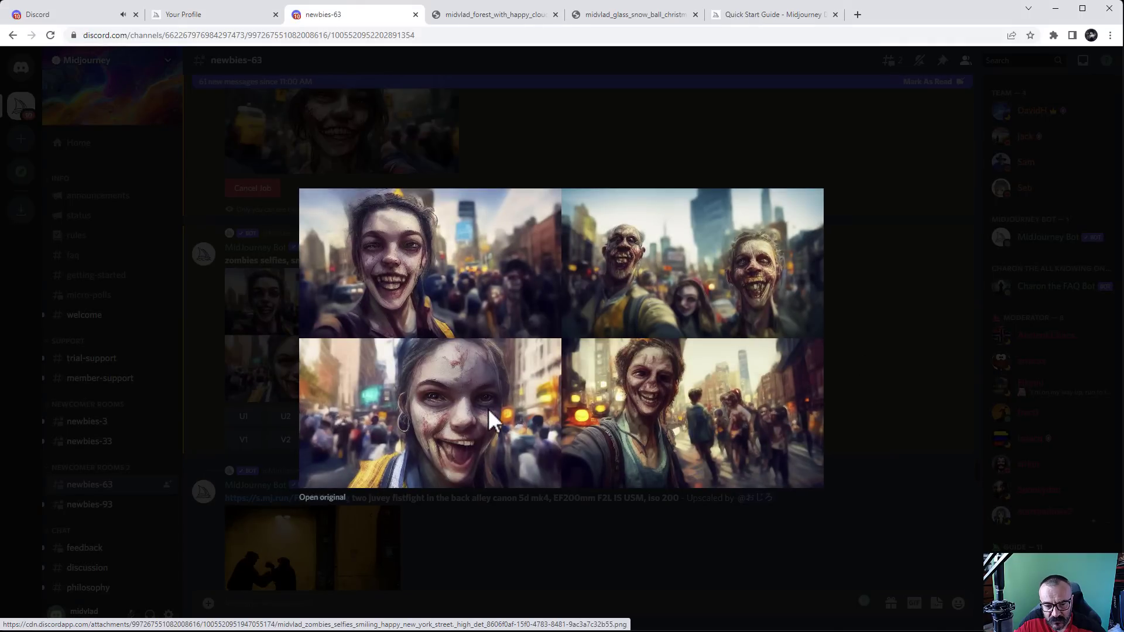
click(866, 319)
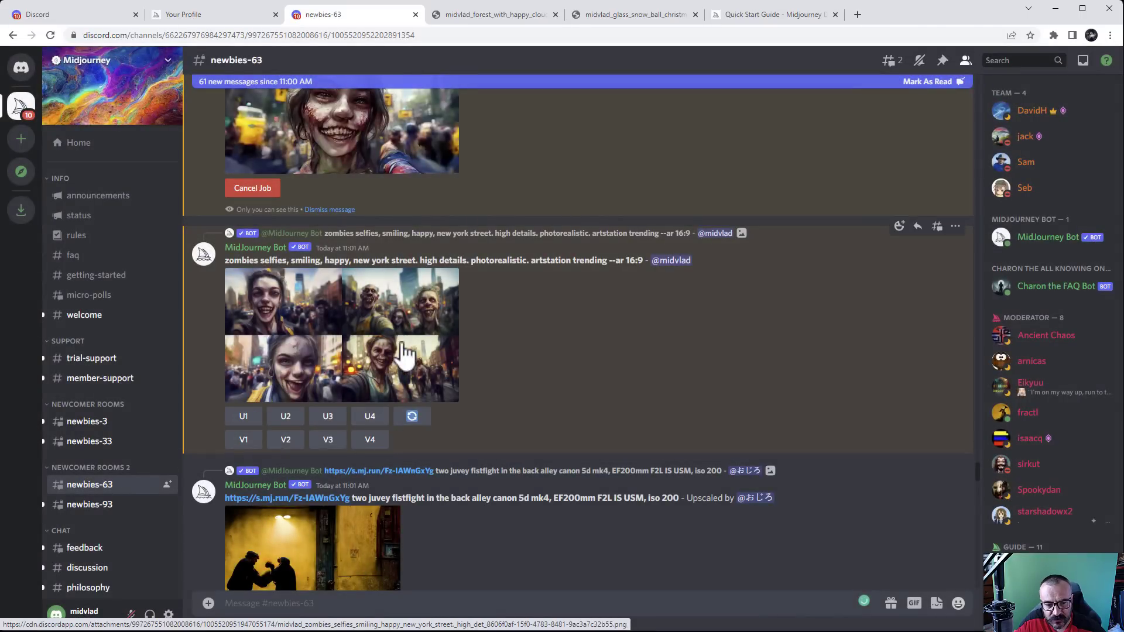
click(286, 420)
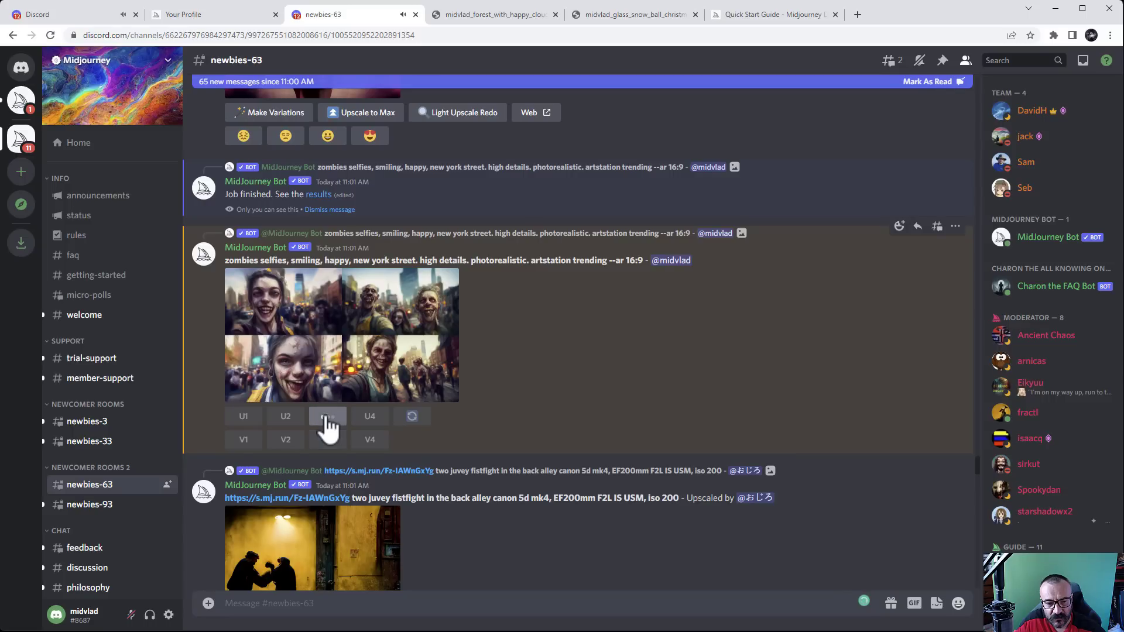
Scroll down to the newest bot replies showing the Free Trial complete notices
click(275, 83)
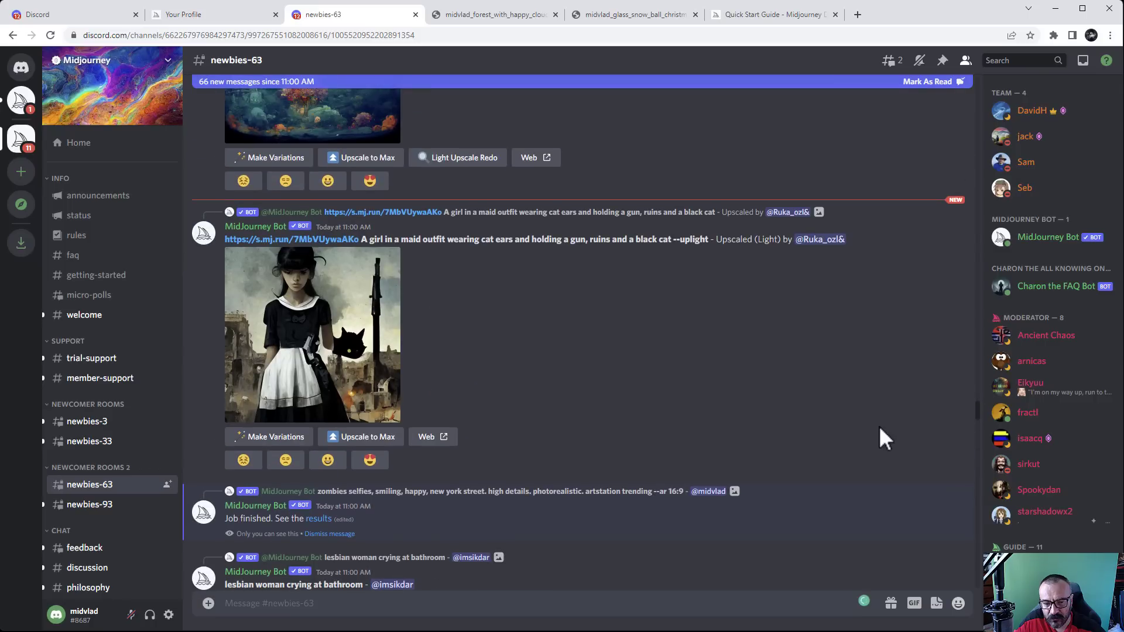
scroll(883, 424, down, 8)
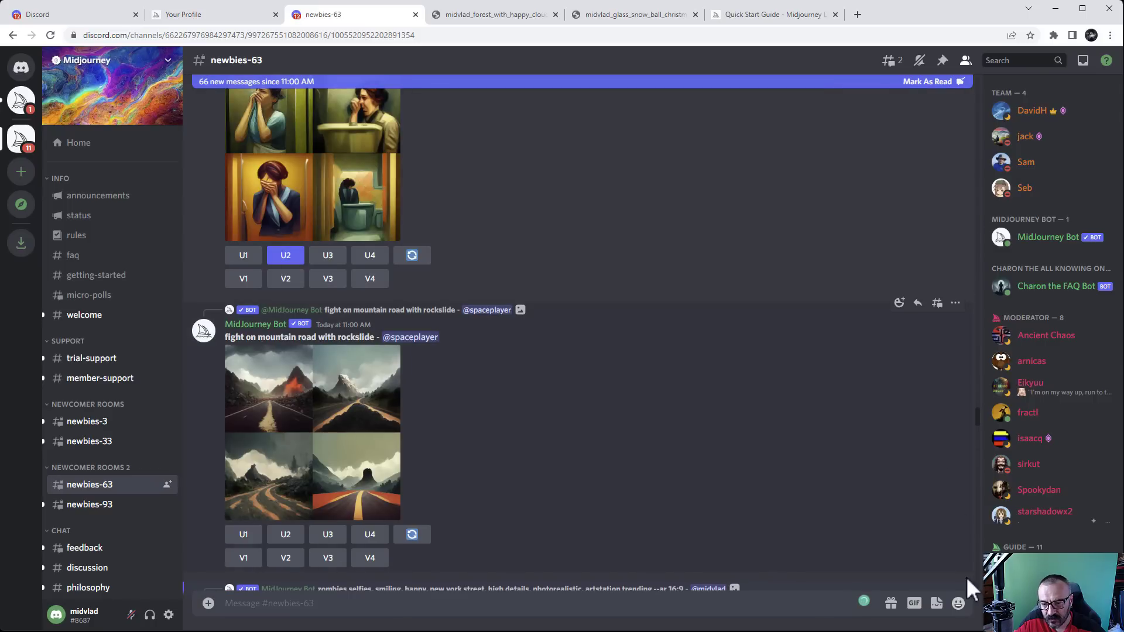
drag(981, 415, 979, 606)
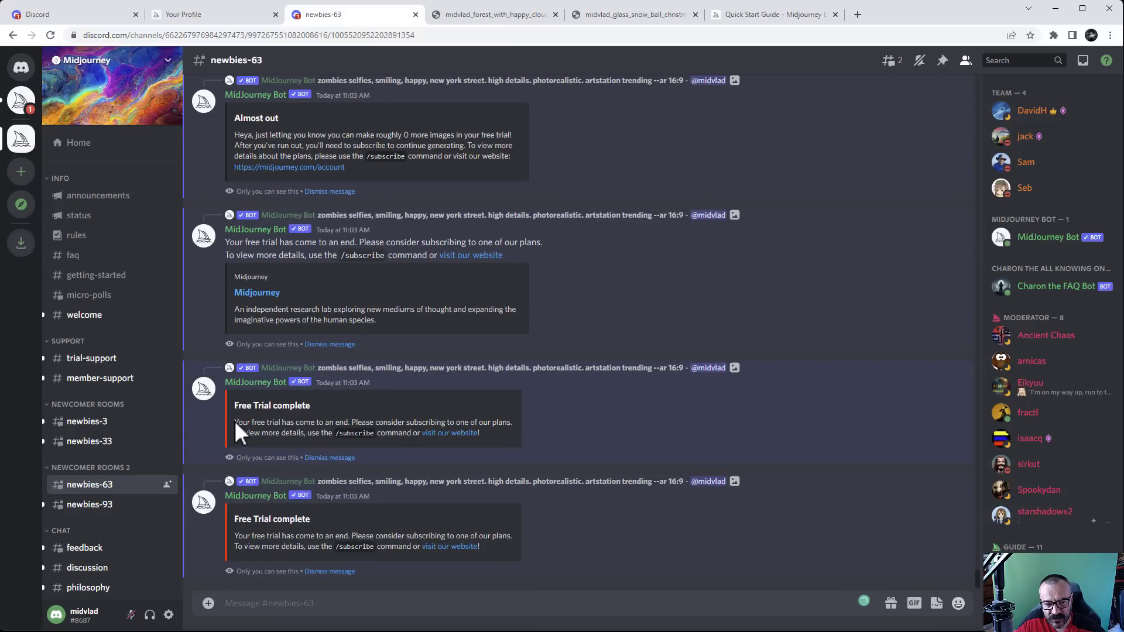
Review the Midjourney bot's Free Trial complete message in the channel
drag(234, 420, 503, 451)
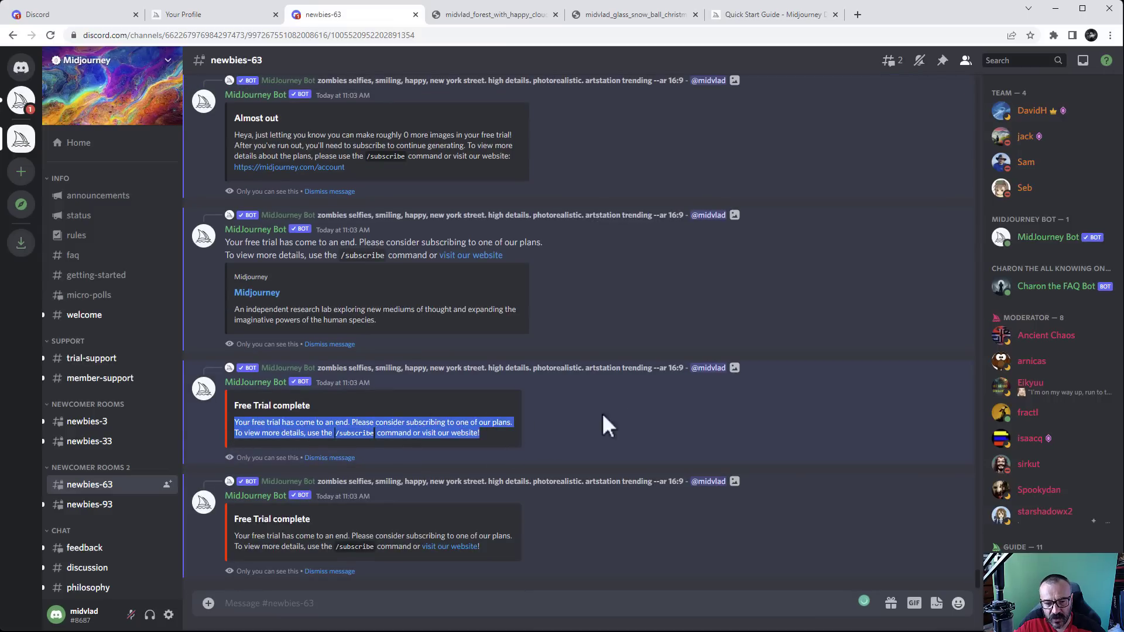
click(631, 411)
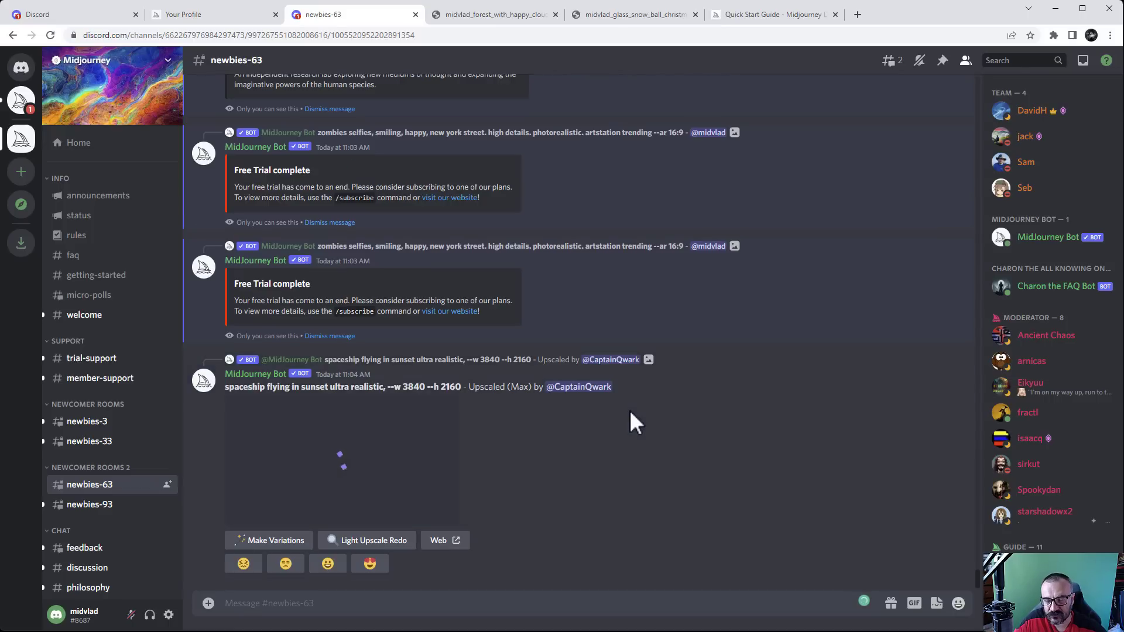
scroll(563, 382, up, 3)
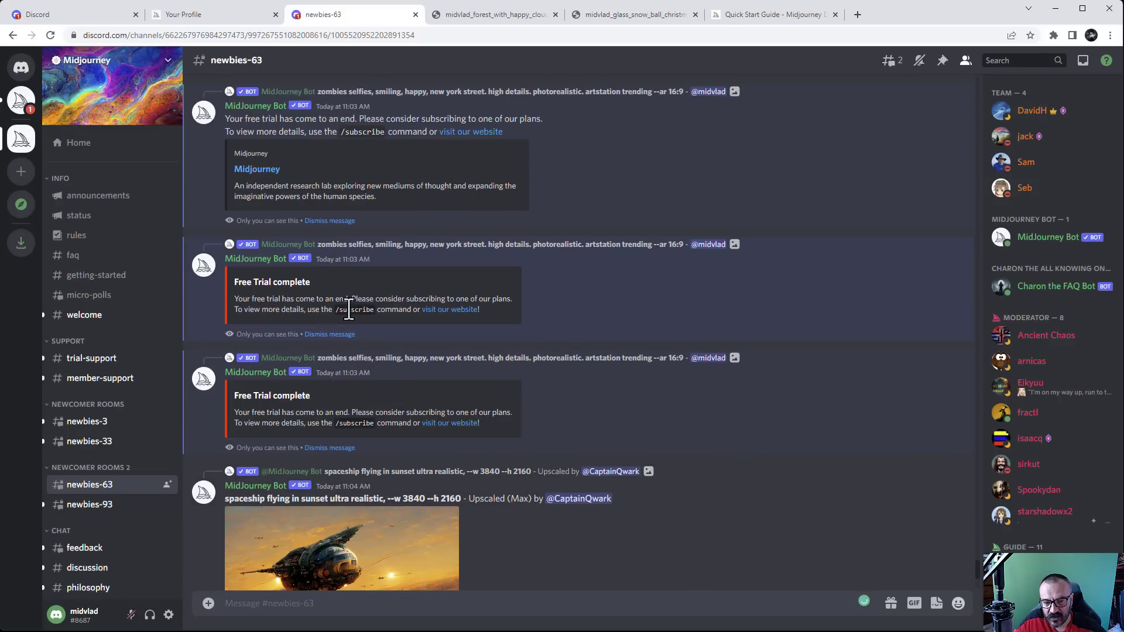
Run /subscribe and follow the bot's personal link to the Purchase a subscription page
click(315, 600)
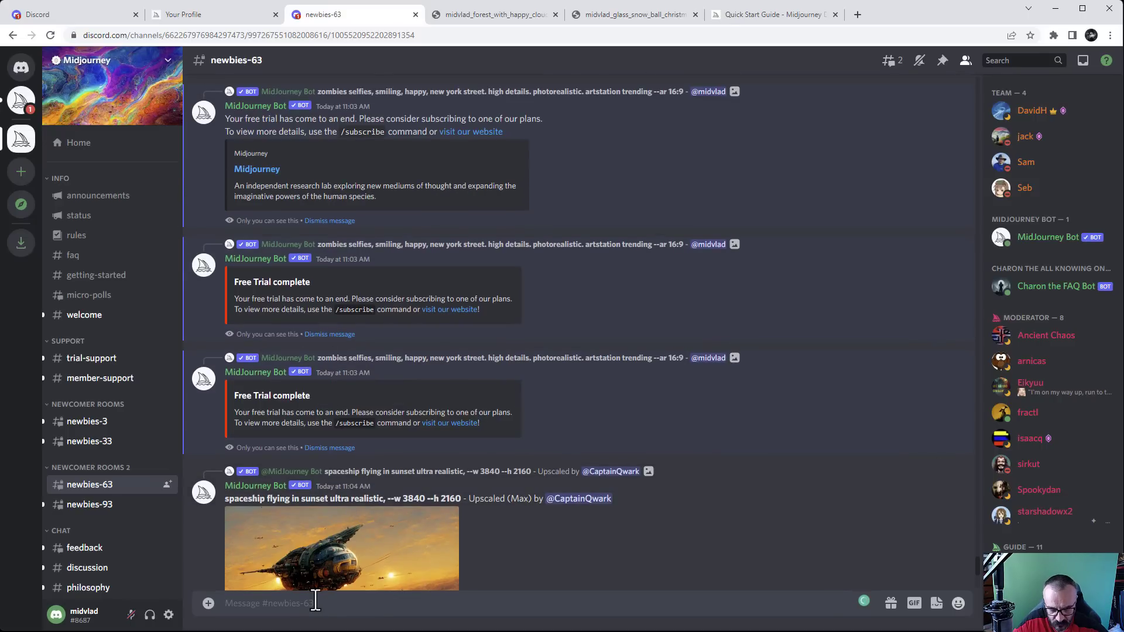
text(/subs)
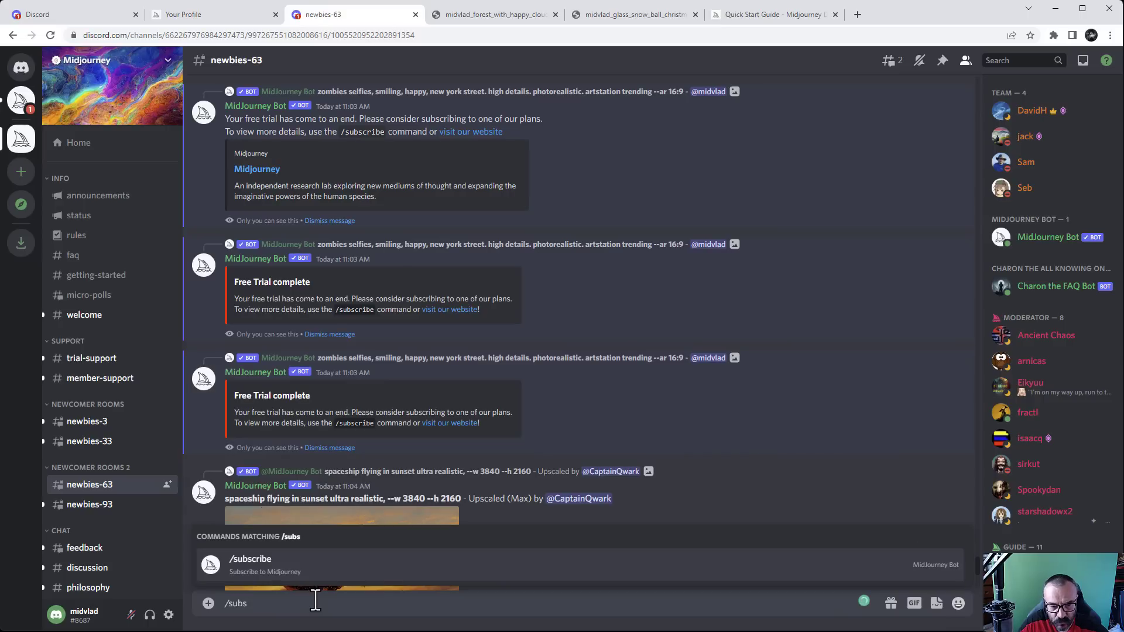
key(Tab)
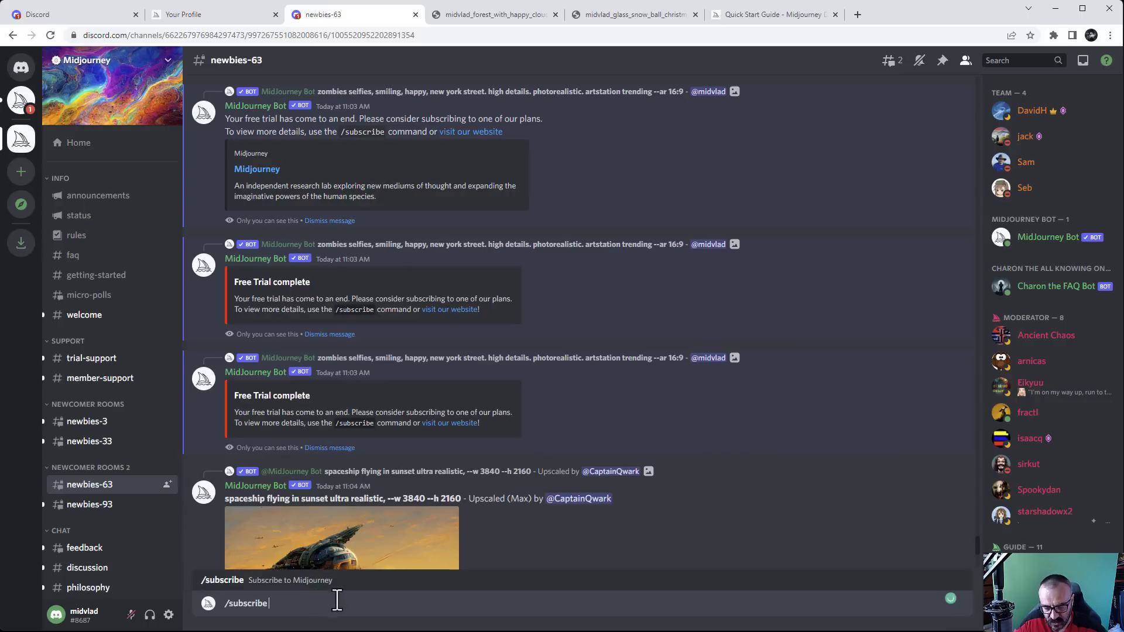
key(Return)
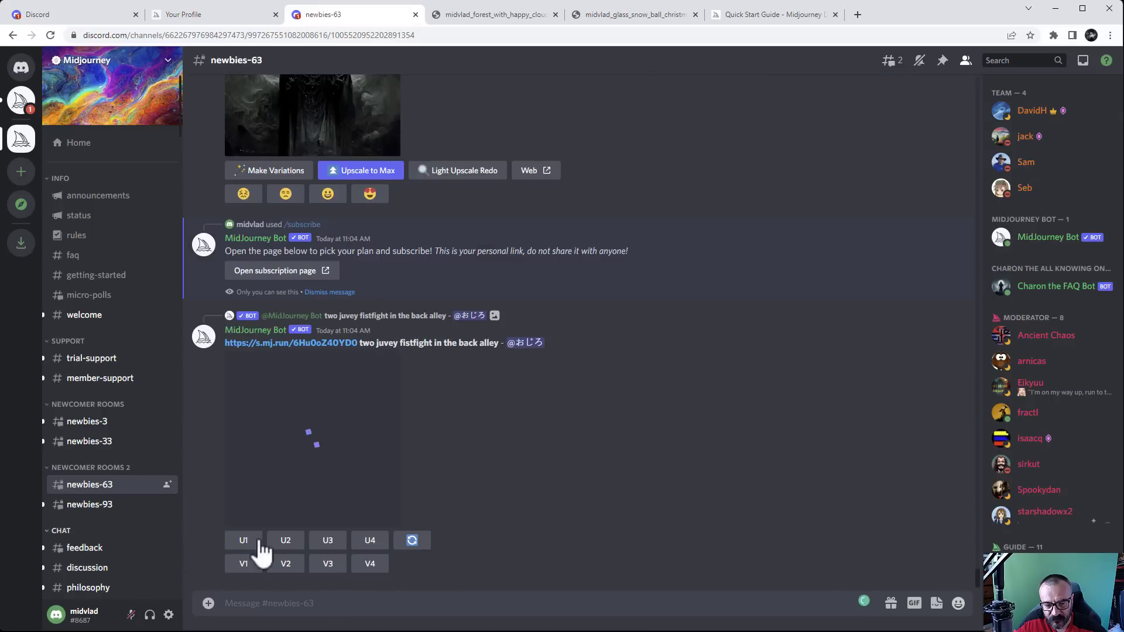
scroll(437, 430, up, 8)
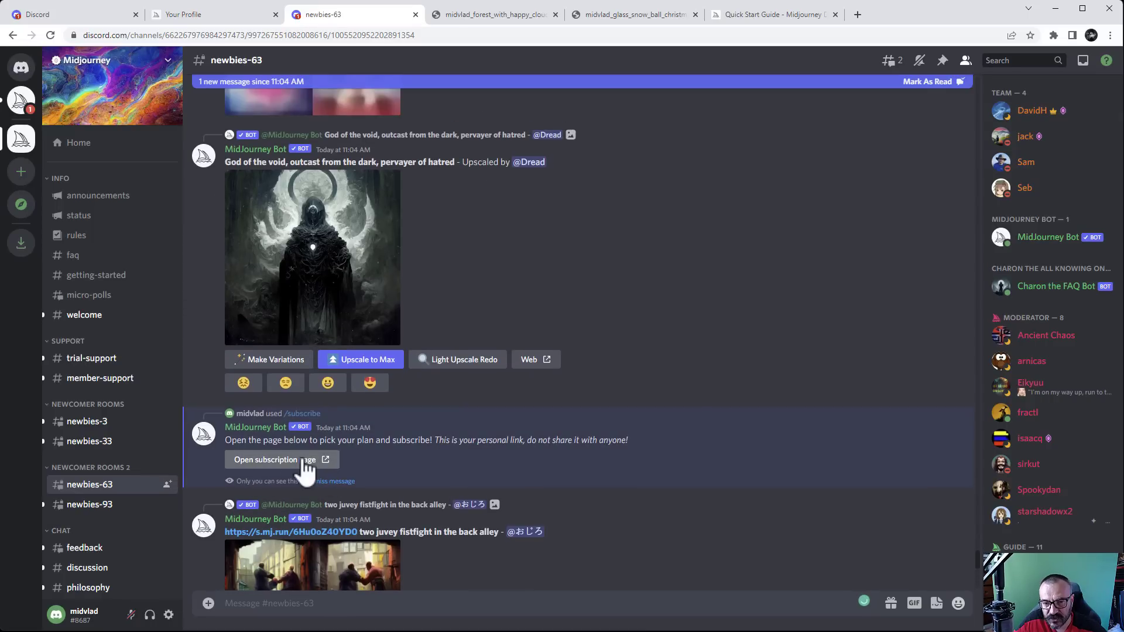
click(306, 462)
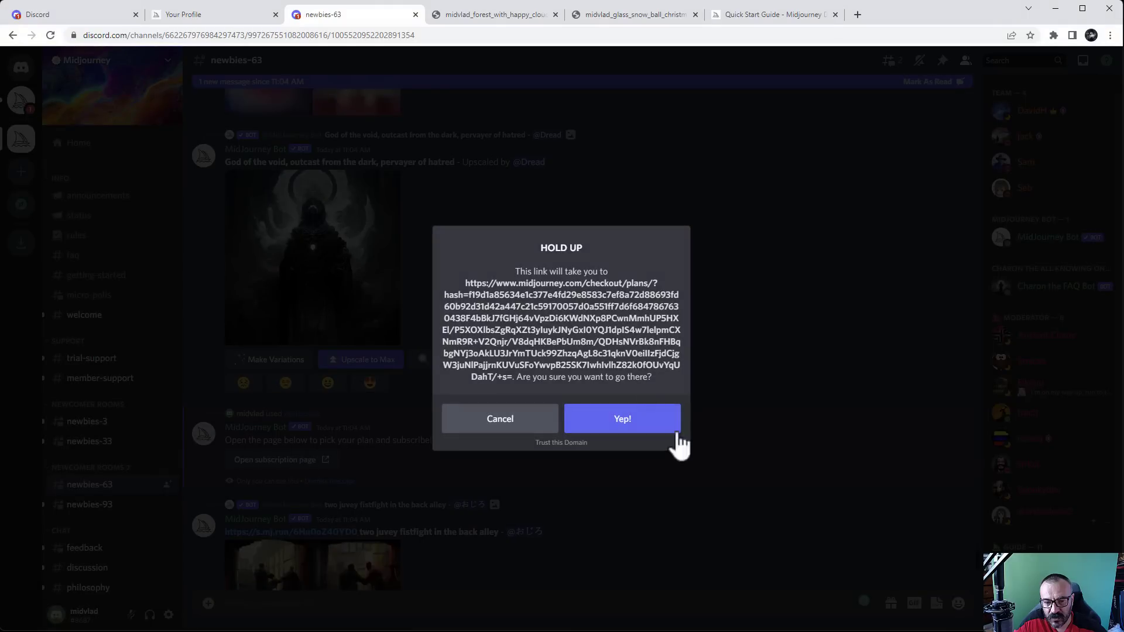
click(609, 420)
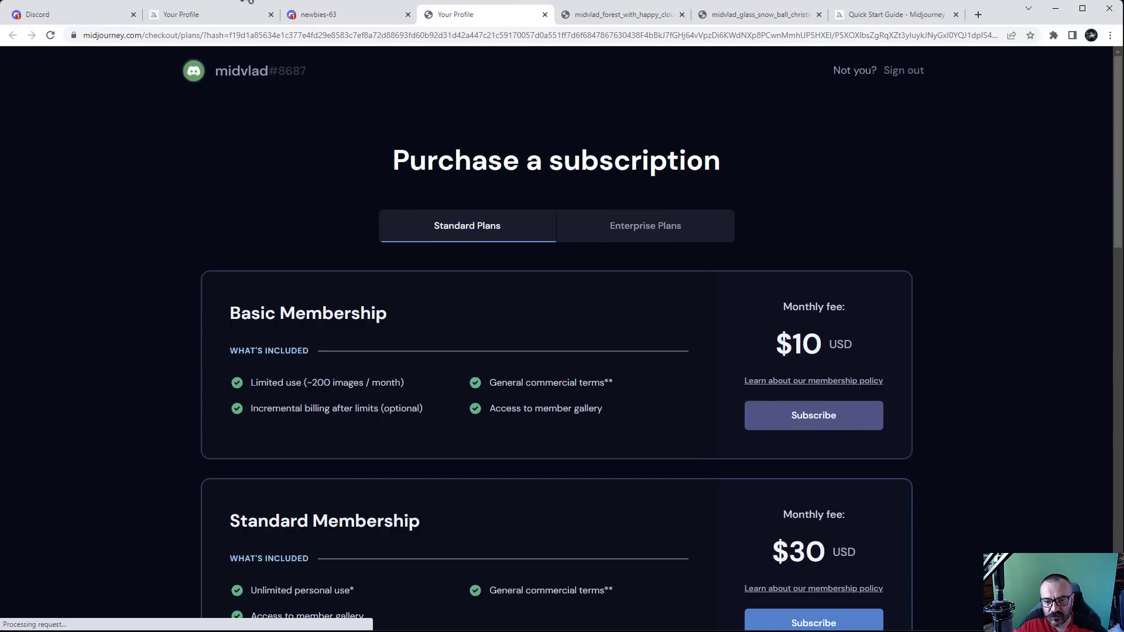
Open Manage Plan from the Midjourney web app's account menu to show the $10 Basic and $30 Standard plans
click(217, 14)
scroll(111, 516, down, 1)
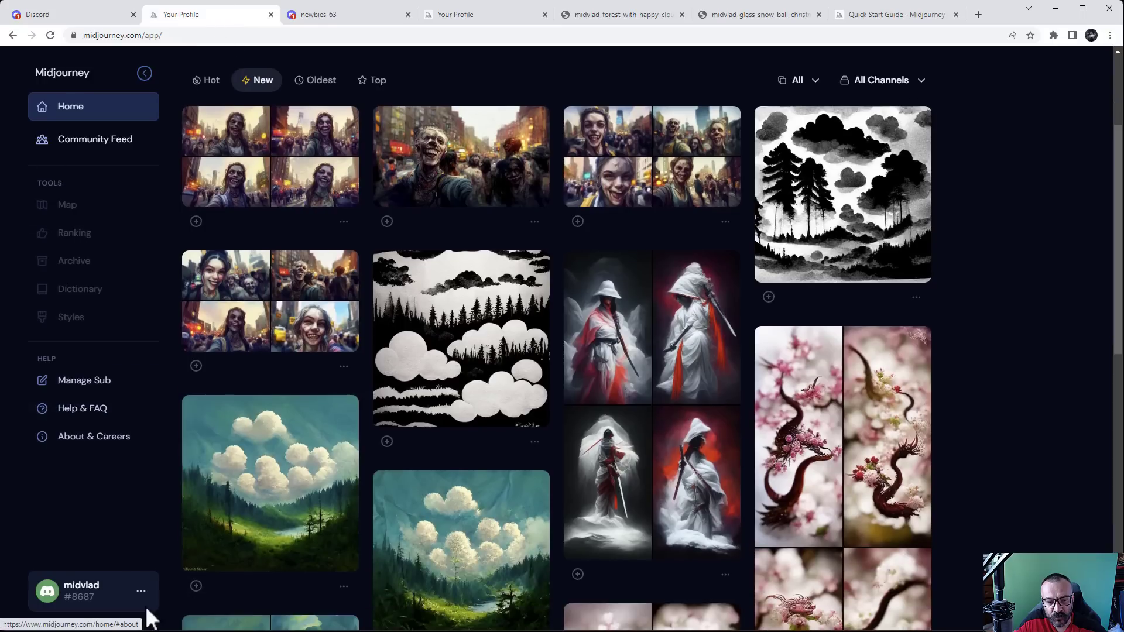
click(140, 591)
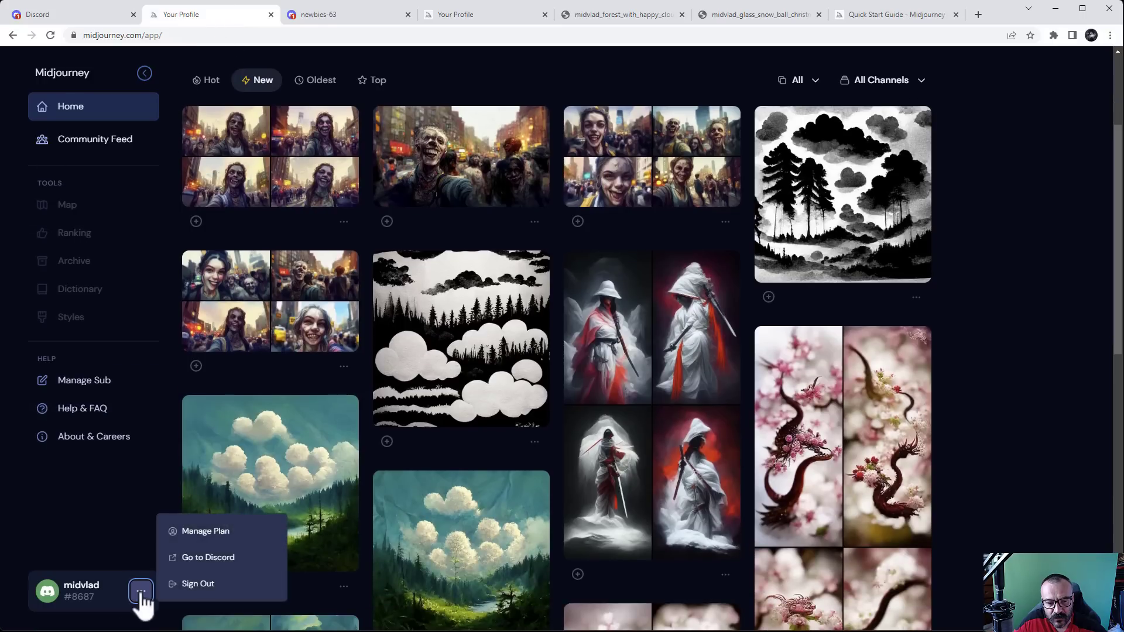
click(223, 534)
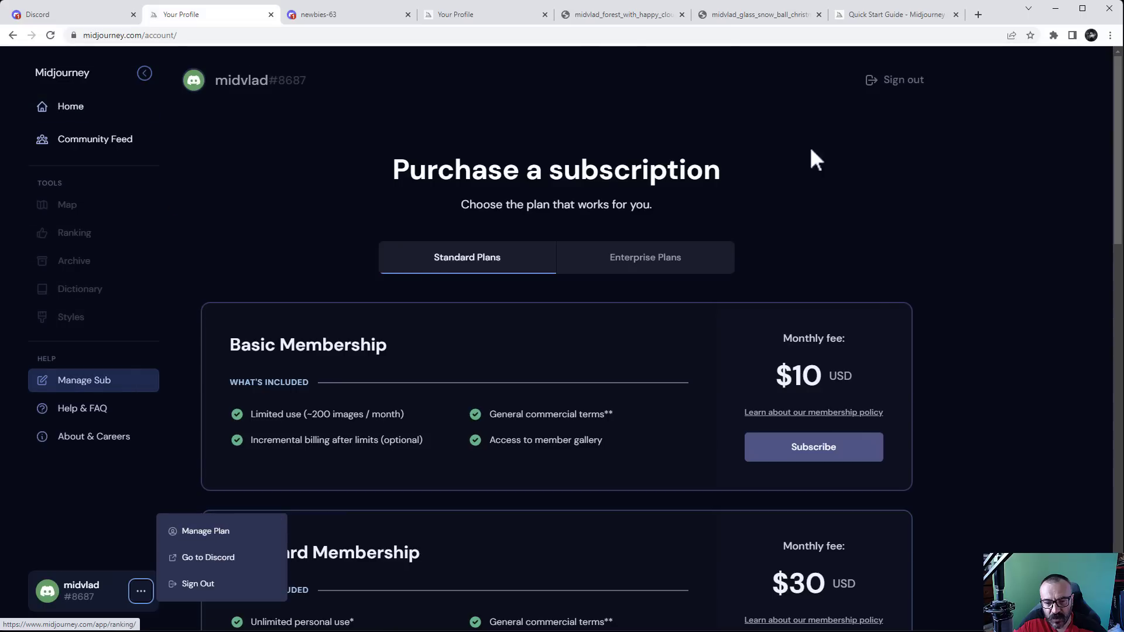
scroll(960, 330, down, 3)
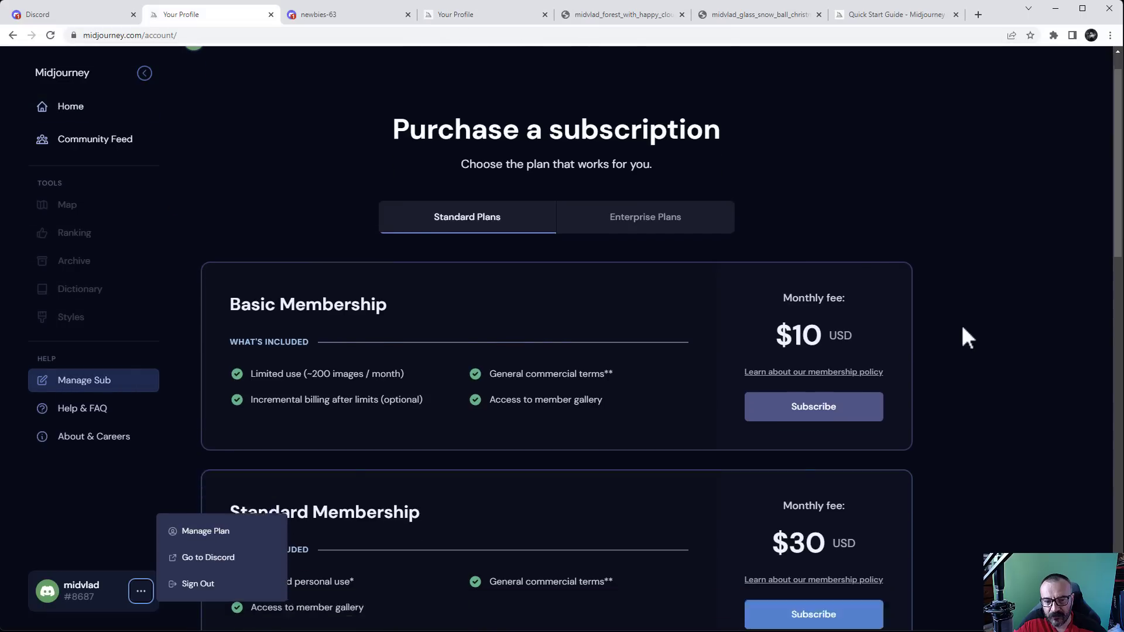
click(967, 346)
scroll(967, 347, up, 1)
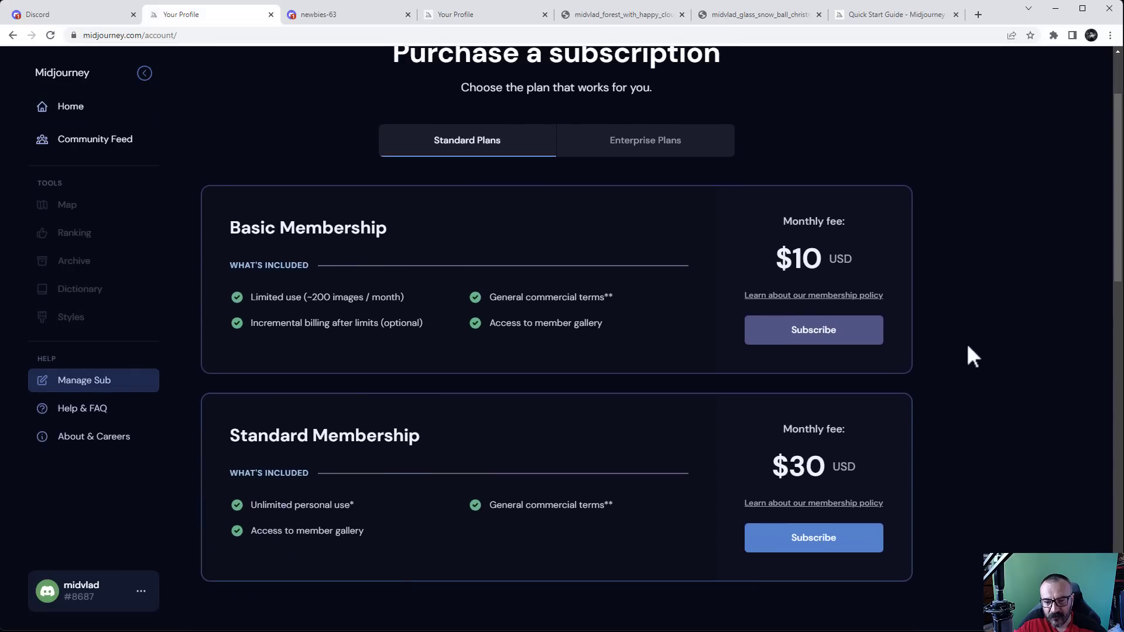
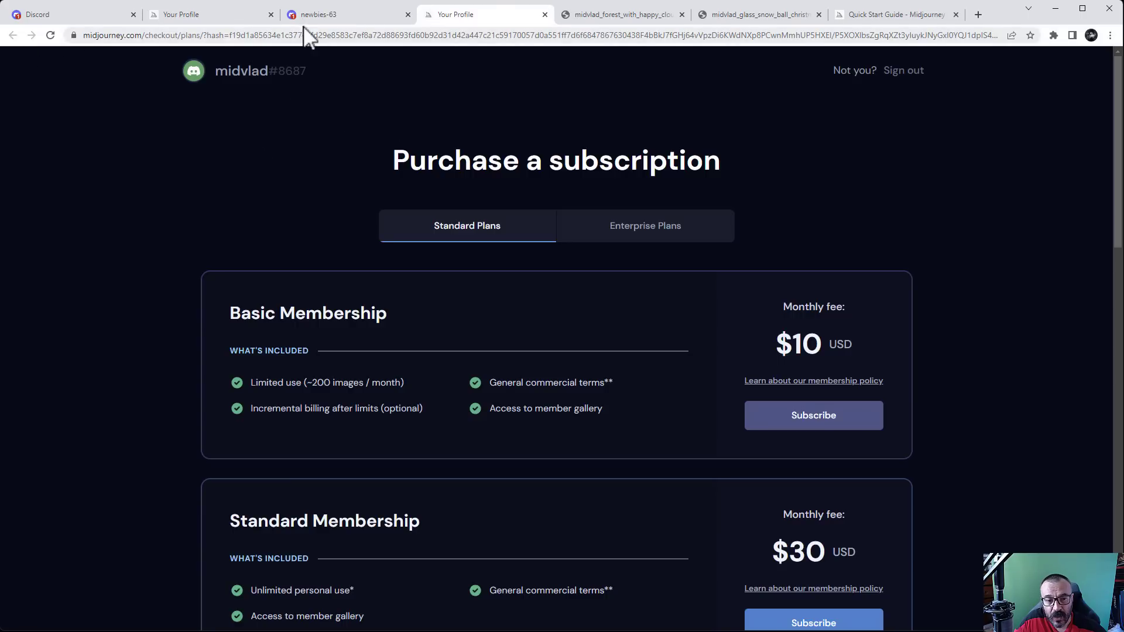
Switch to the second Your Profile tab listing the $10 Basic and $30 Standard plans
click(202, 12)
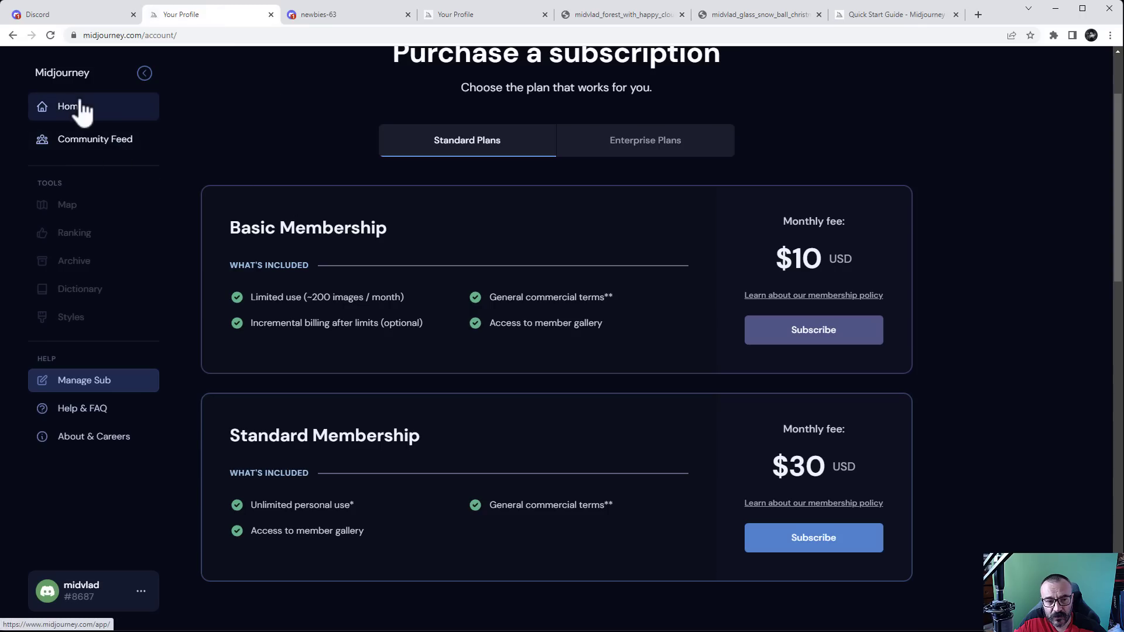
Go to Home and scroll through your own gallery of generated images
click(79, 108)
scroll(1012, 333, down, 1)
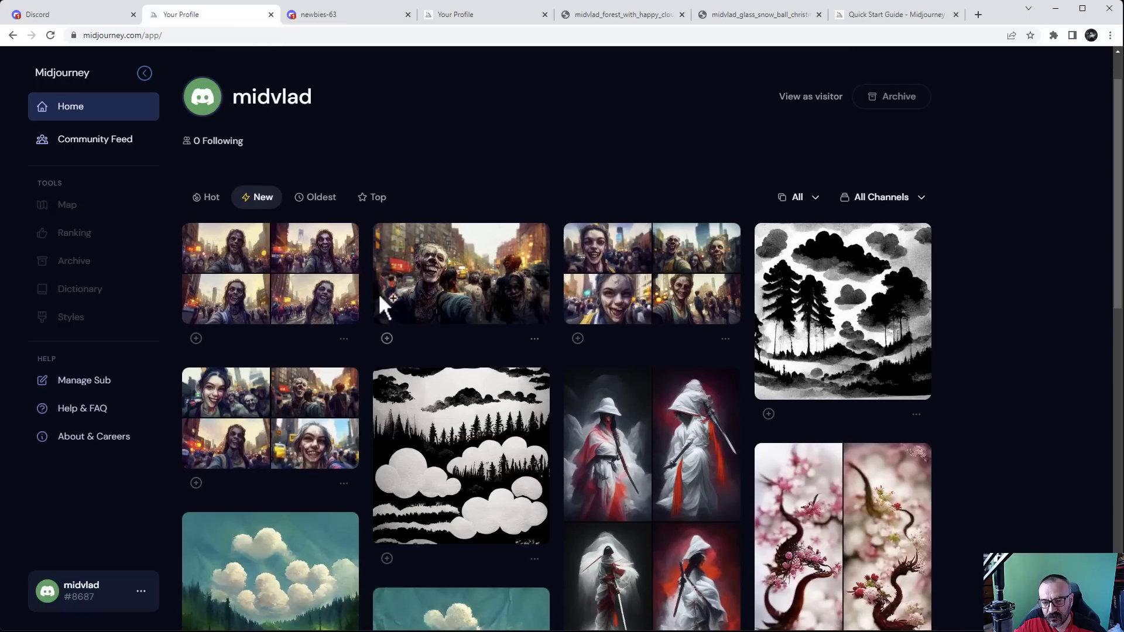
mouse_move(307, 424)
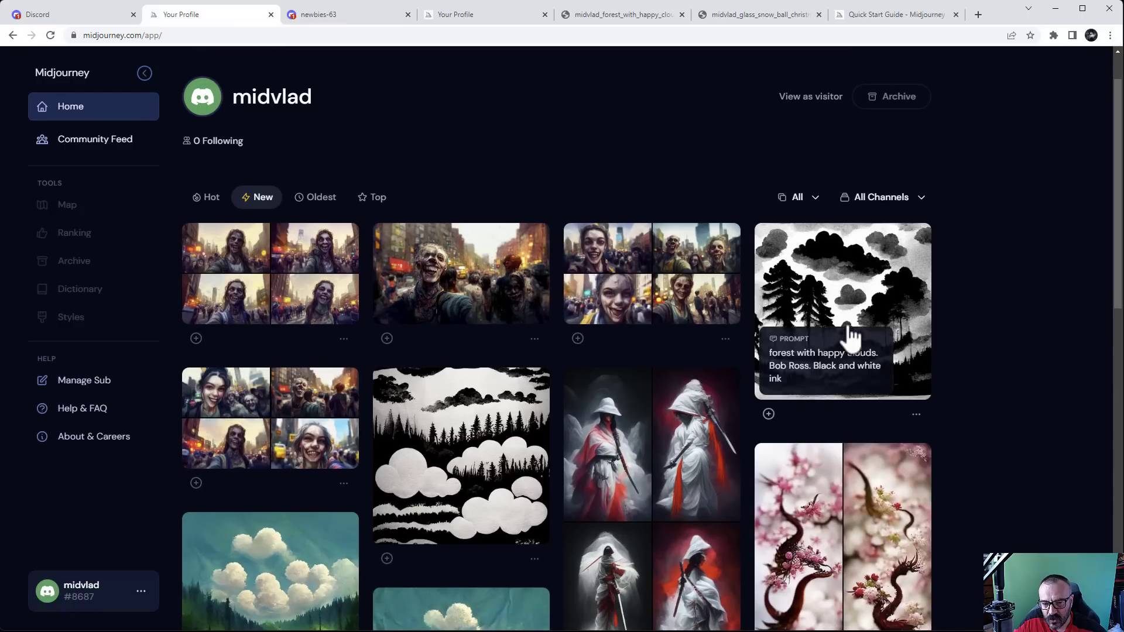
scroll(1022, 431, down, 2)
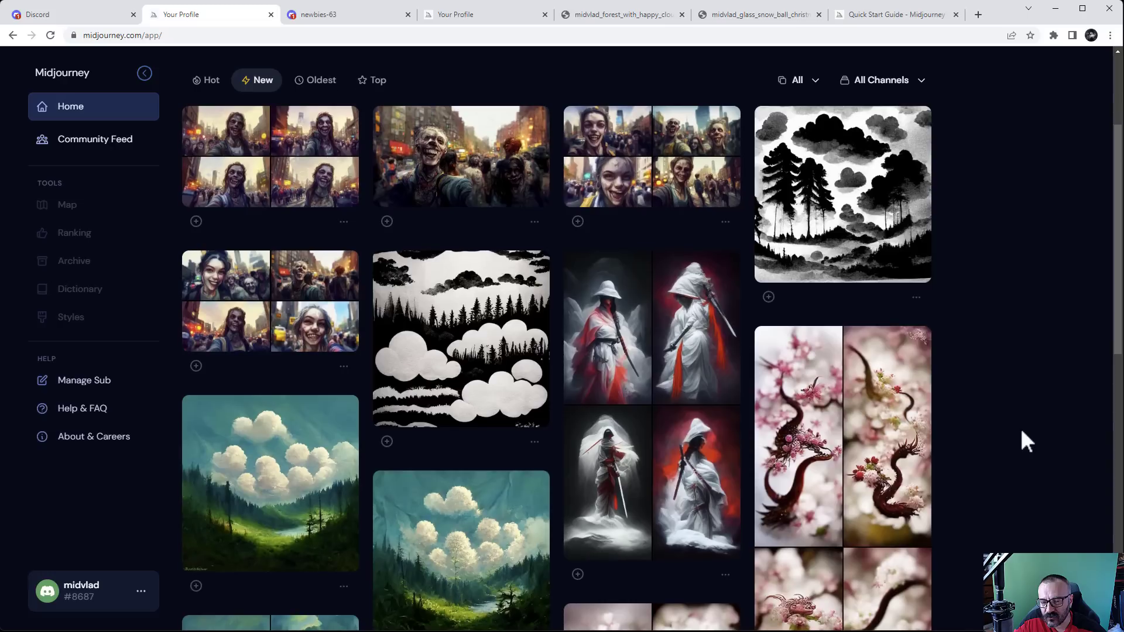
scroll(1024, 442, down, 4)
scroll(1024, 442, up, 4)
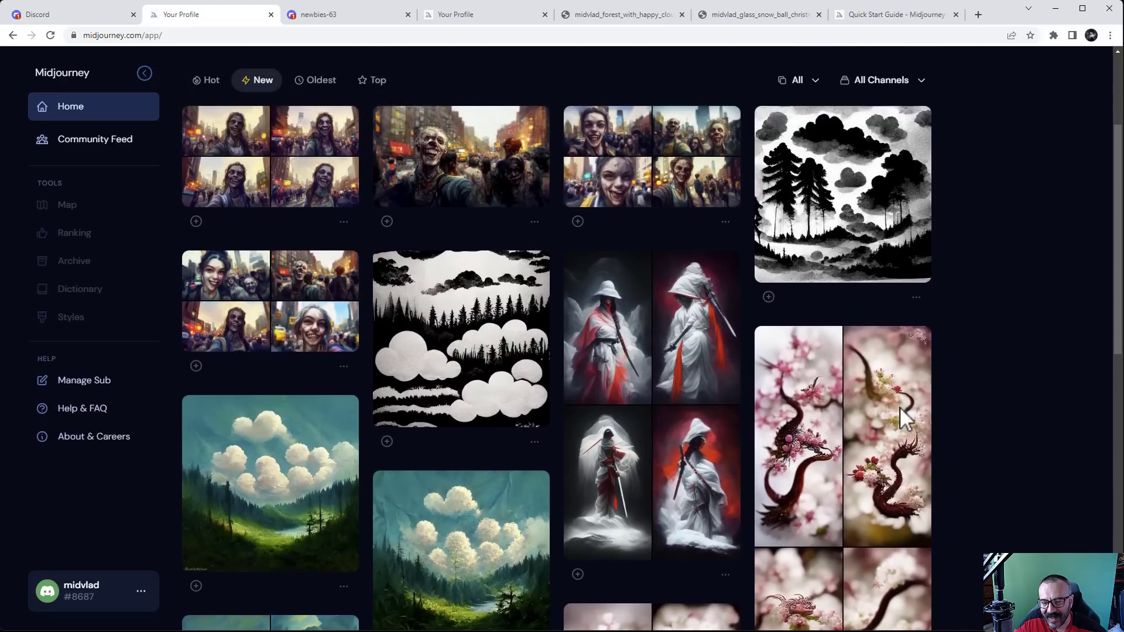
Inspect the prompt details of the forest with happy clouds image, then close it
click(513, 331)
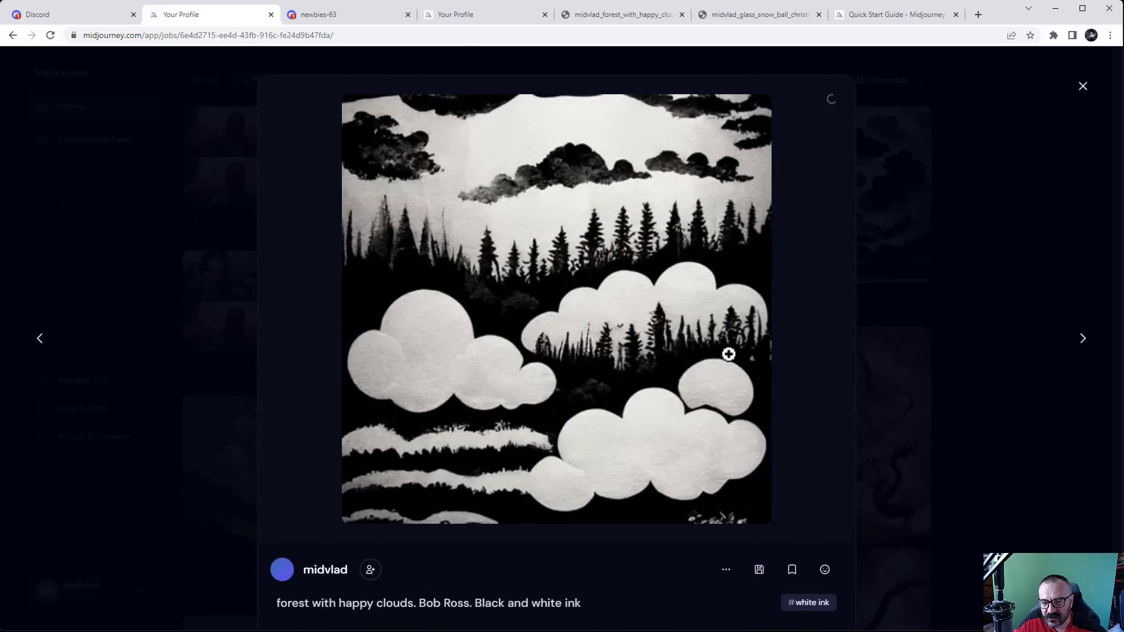
scroll(509, 565, down, 4)
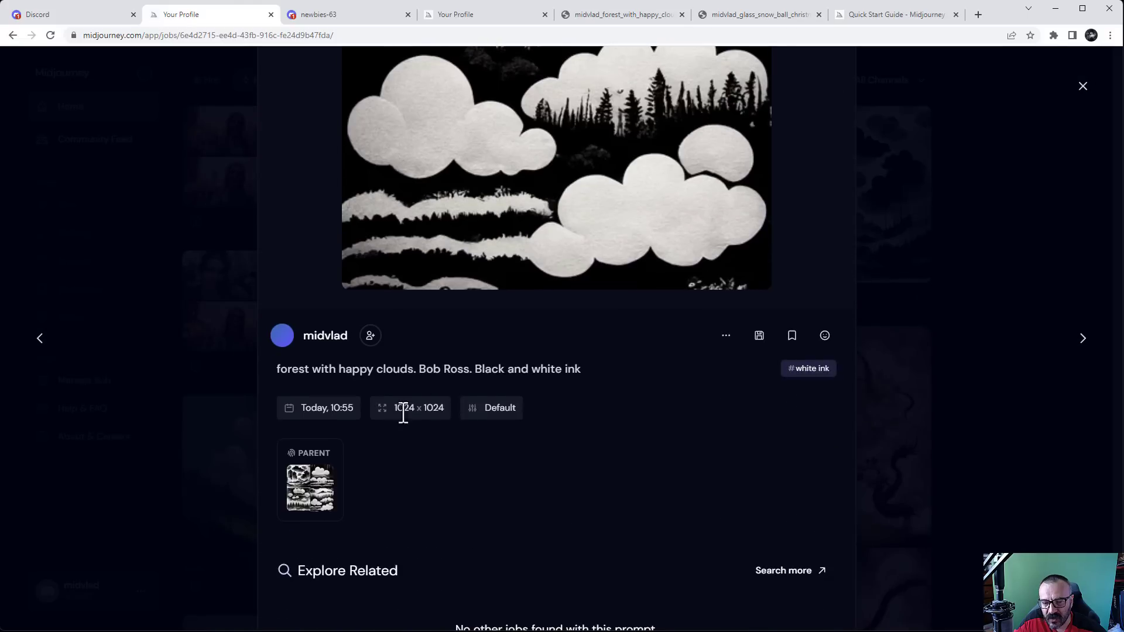
scroll(419, 406, up, 4)
scroll(594, 337, up, 1)
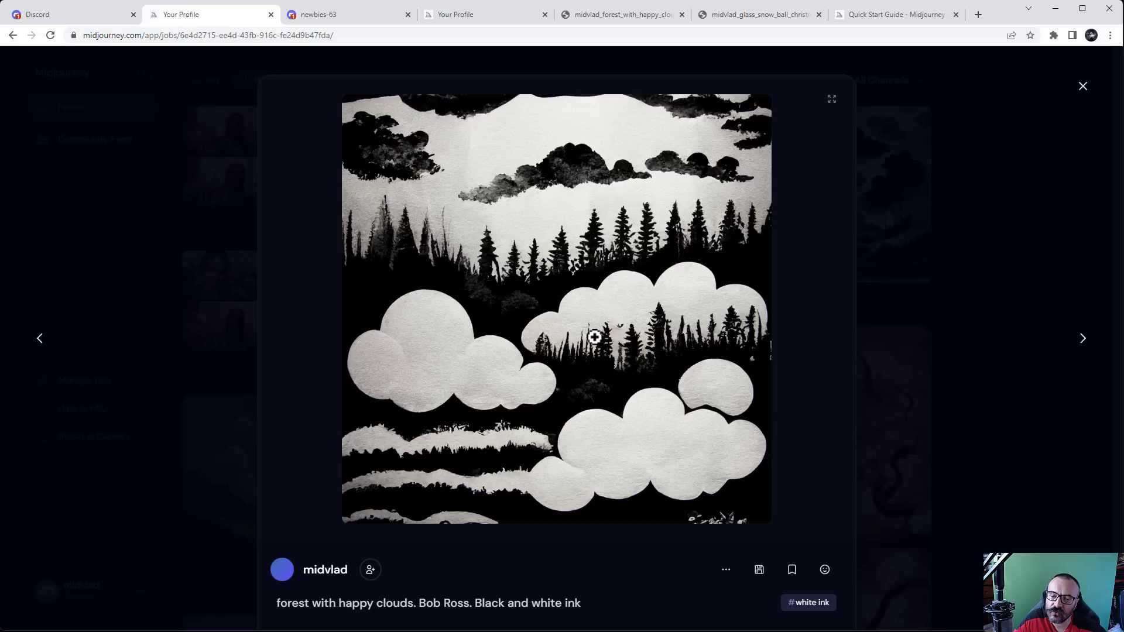
click(992, 271)
Reload the gallery page and scroll through the images again
scroll(968, 319, up, 2)
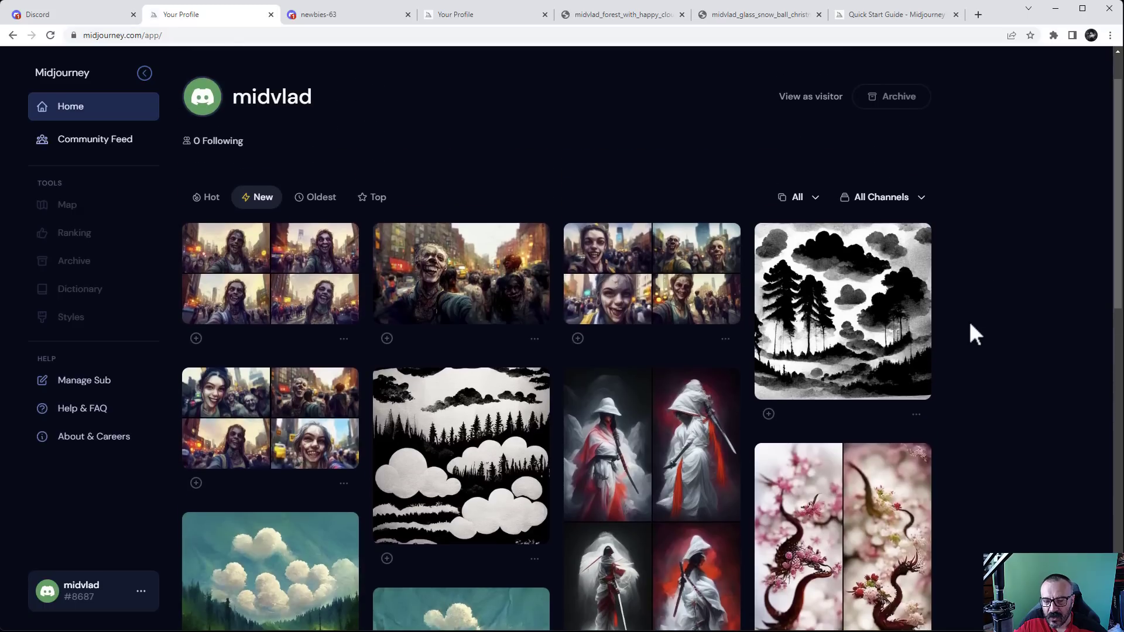
scroll(970, 325, down, 2)
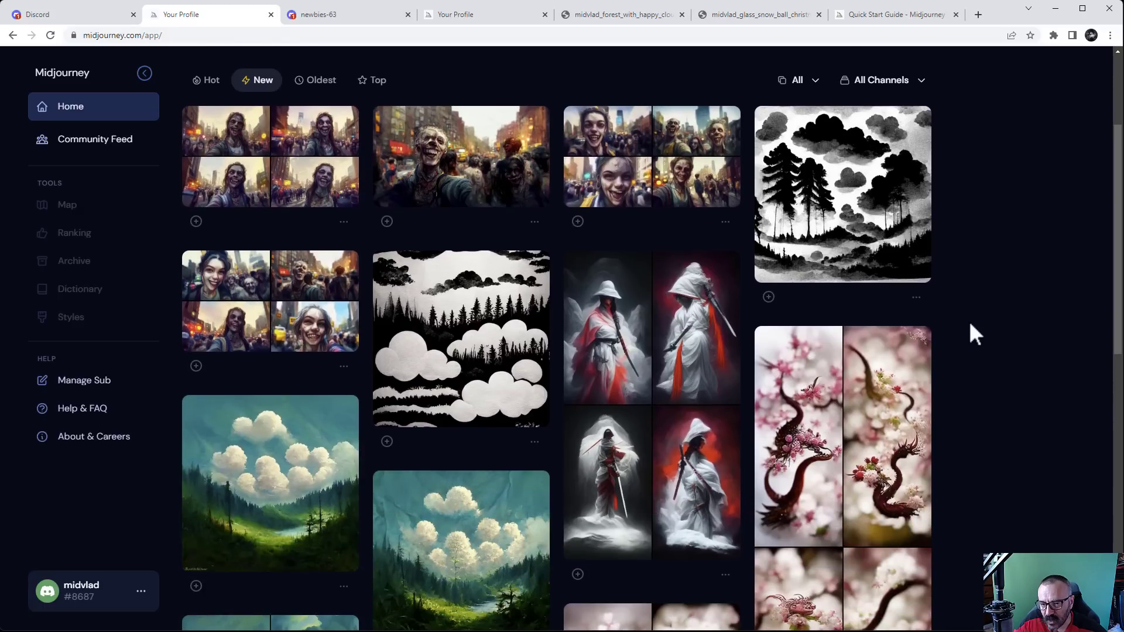
scroll(967, 324, down, 10)
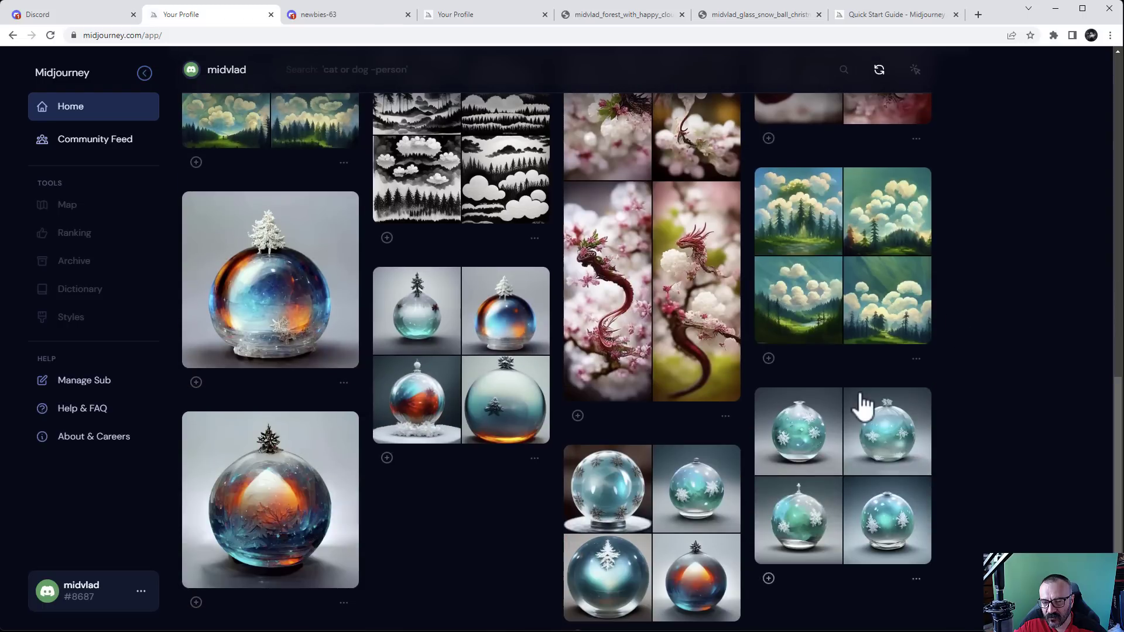
scroll(859, 410, up, 12)
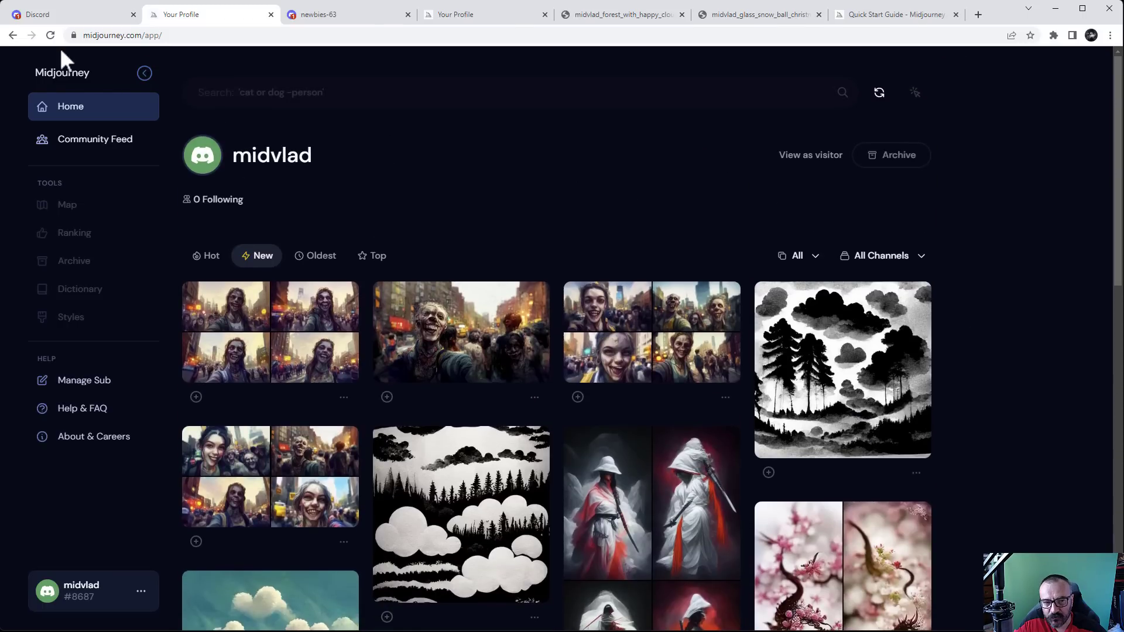
click(50, 35)
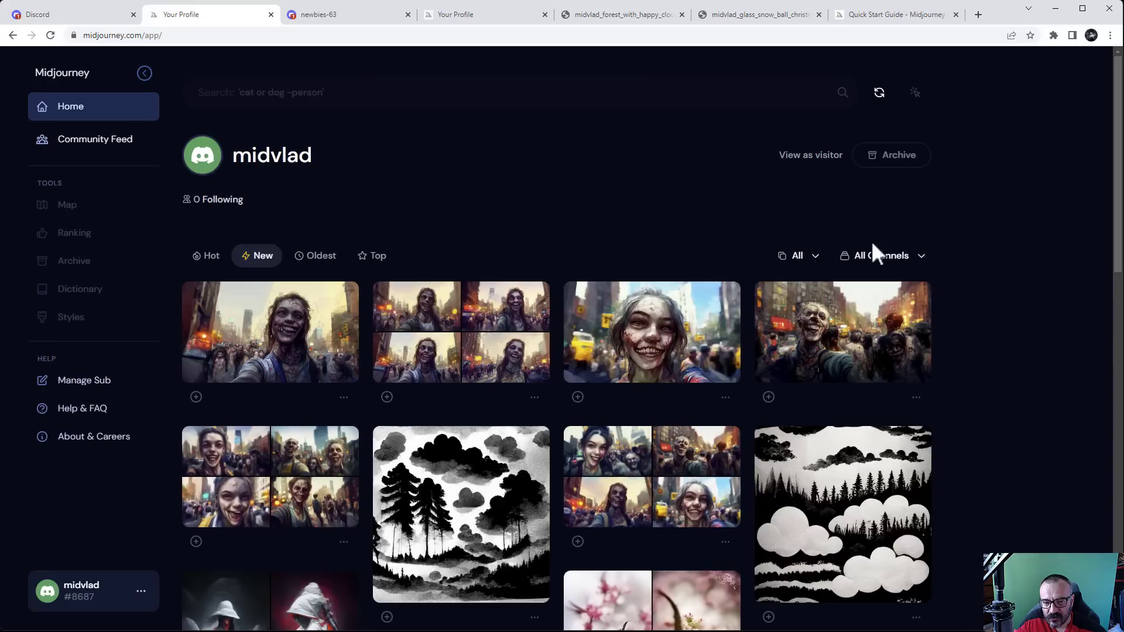
scroll(1006, 340, down, 9)
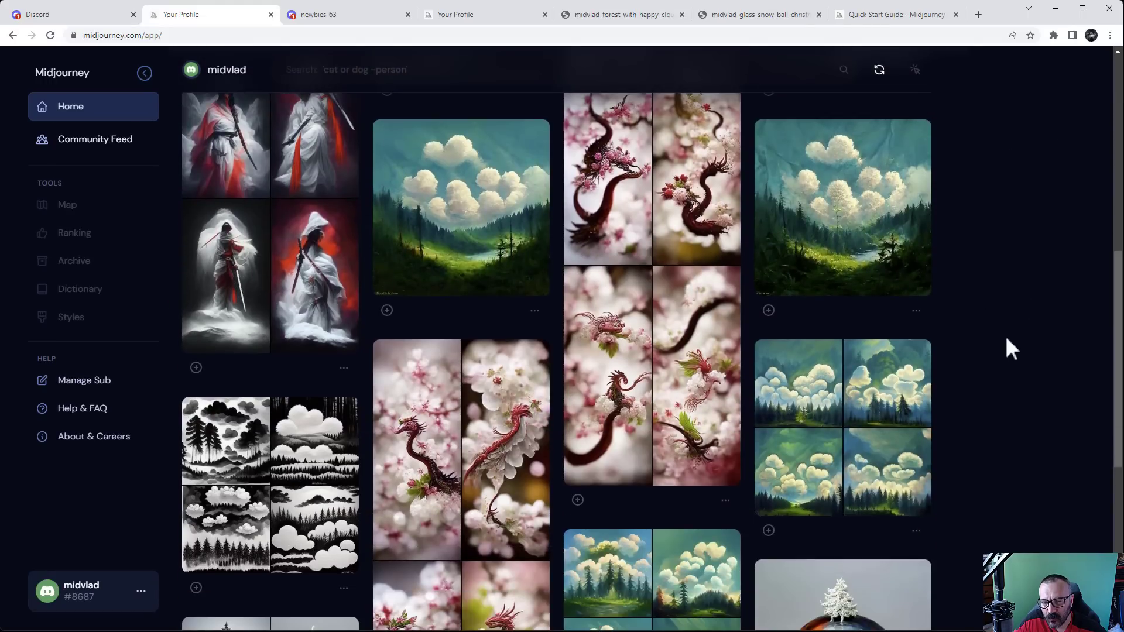
scroll(1005, 338, down, 7)
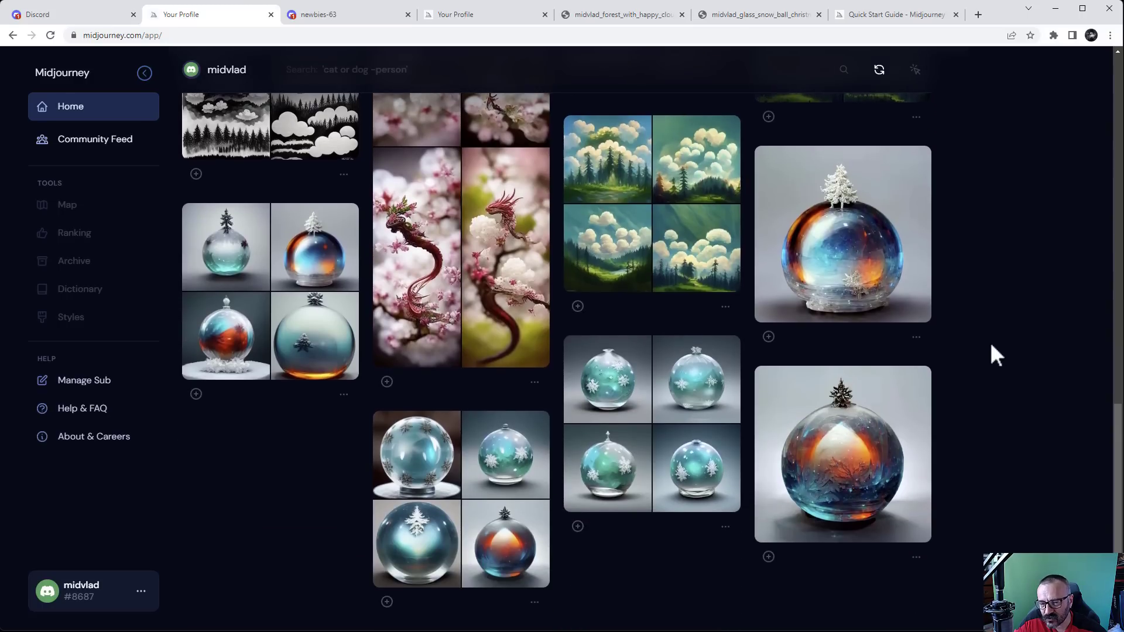
scroll(991, 347, up, 10)
scroll(991, 345, up, 5)
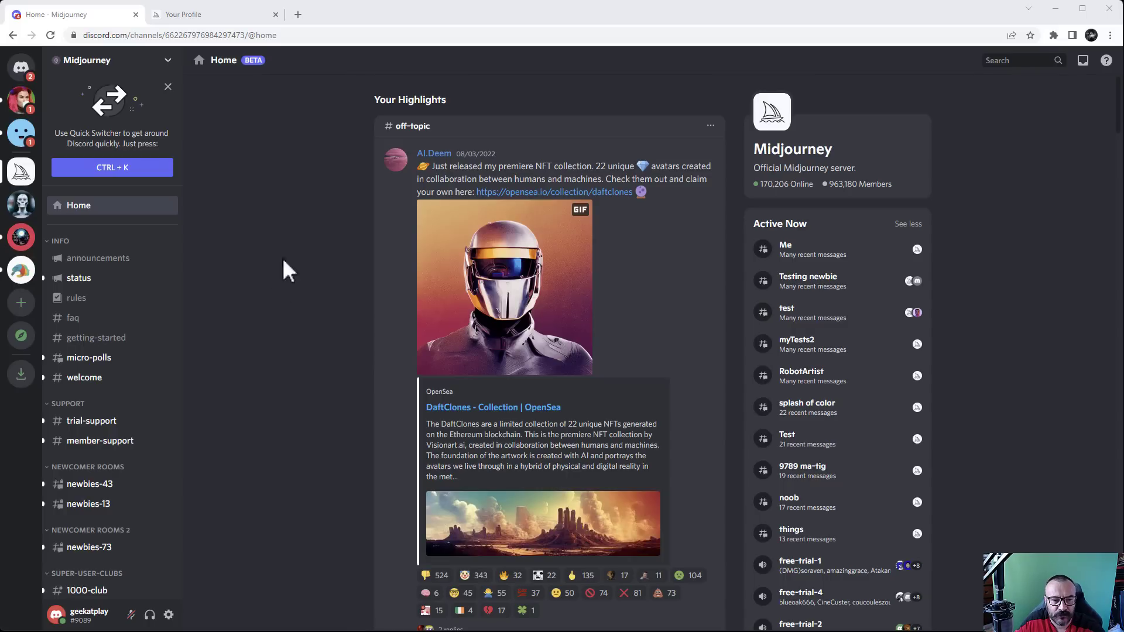
mouse_move(126, 361)
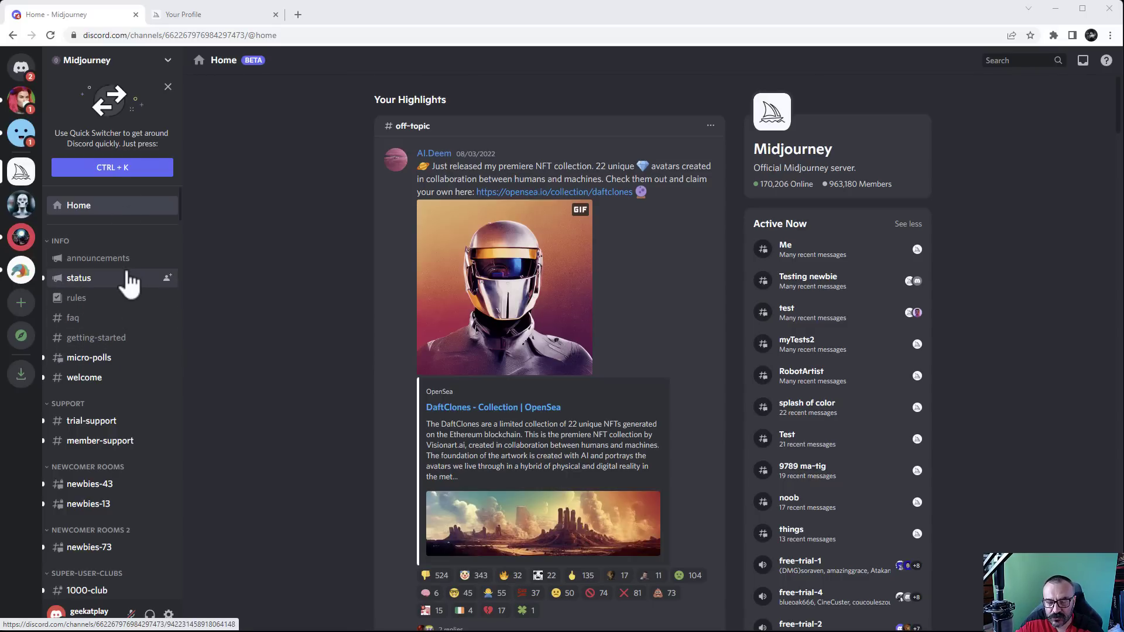
scroll(126, 278, down, 1)
scroll(117, 304, down, 2)
scroll(111, 319, down, 3)
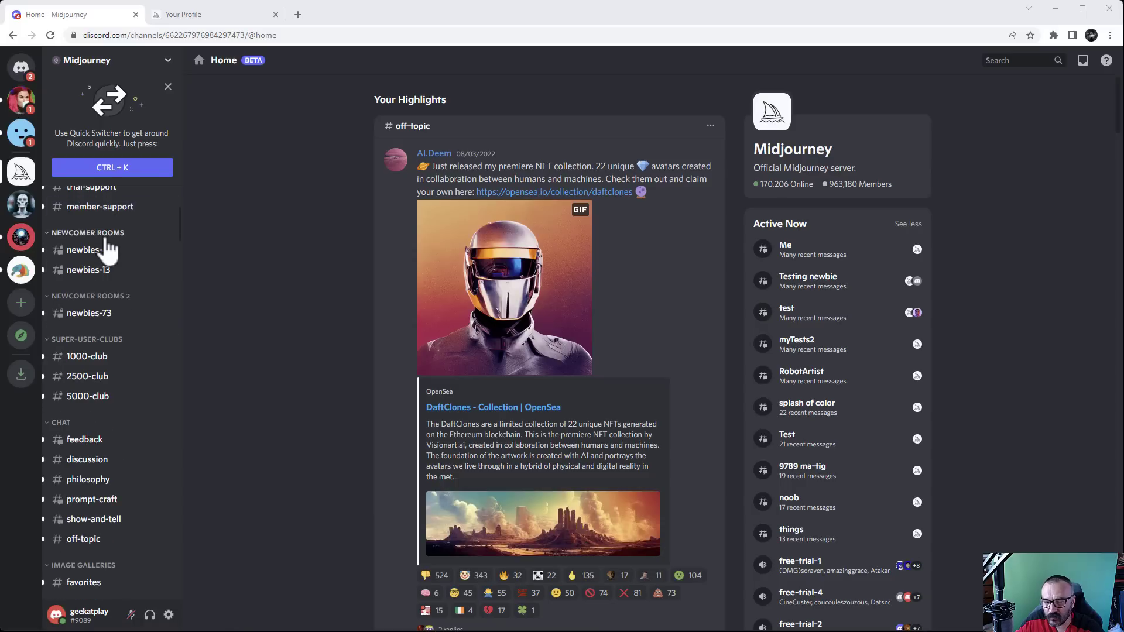
scroll(117, 257, down, 3)
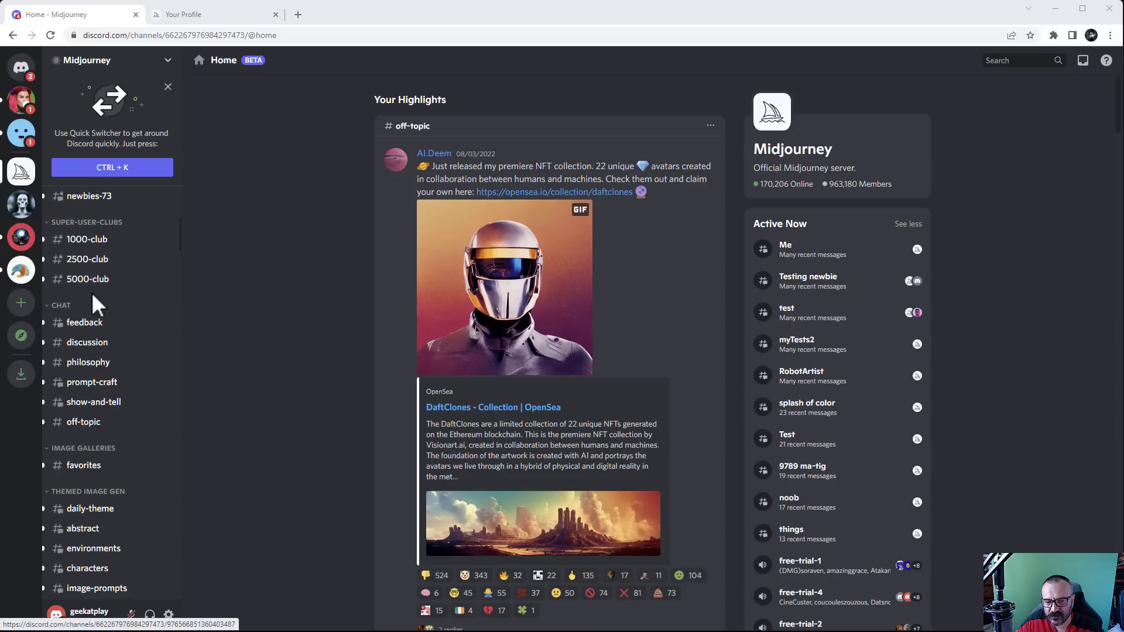
scroll(104, 275, down, 3)
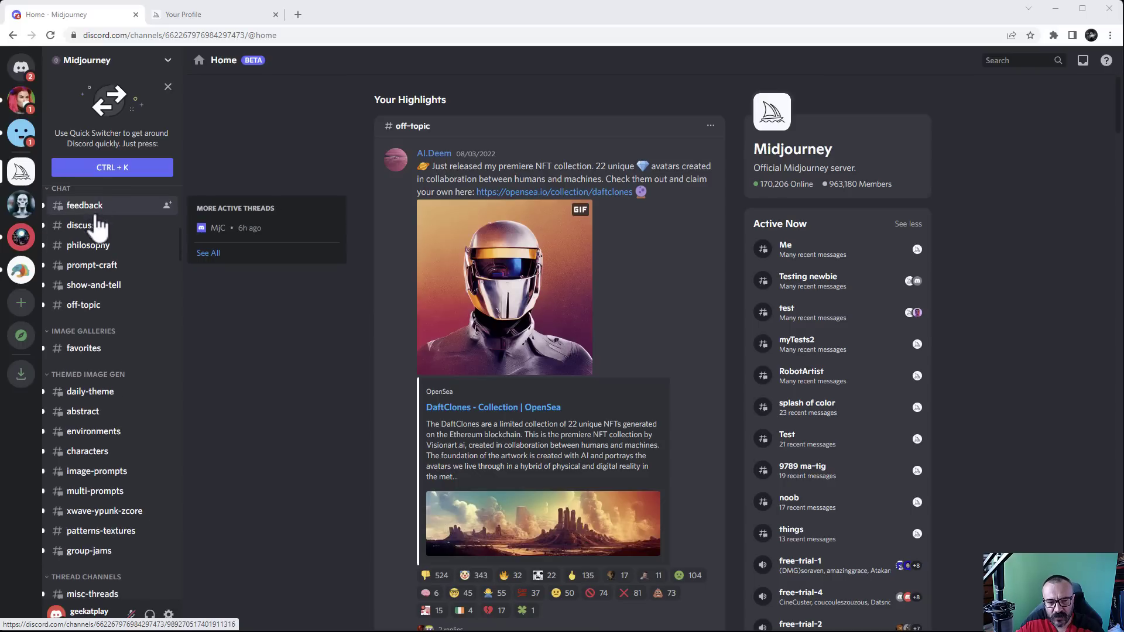
scroll(93, 265, down, 3)
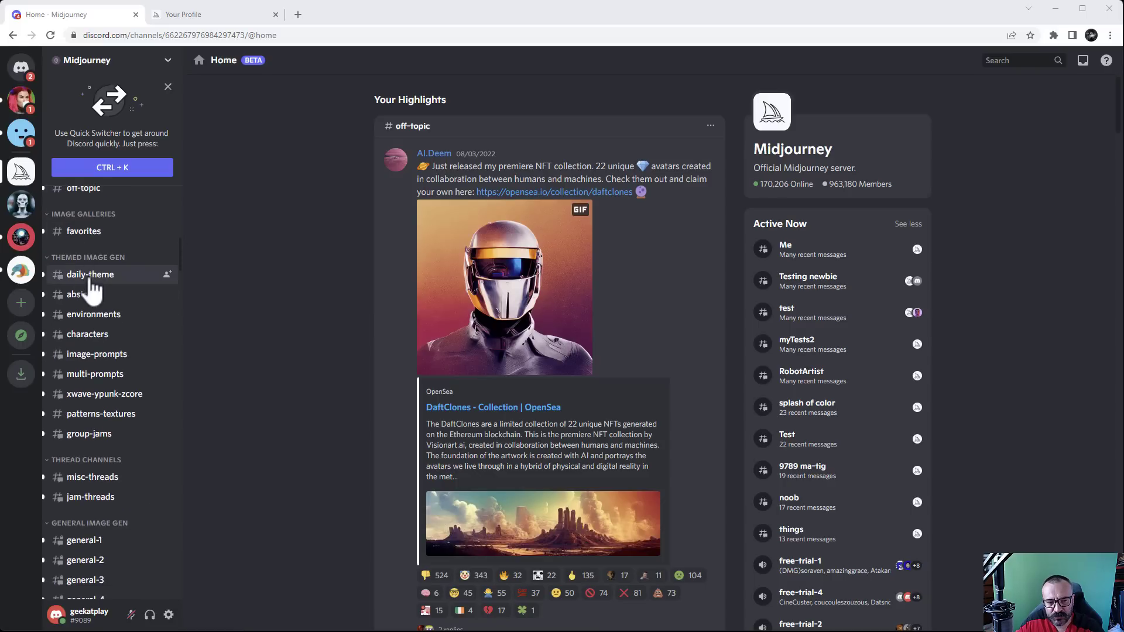
scroll(97, 364, down, 3)
scroll(92, 369, down, 7)
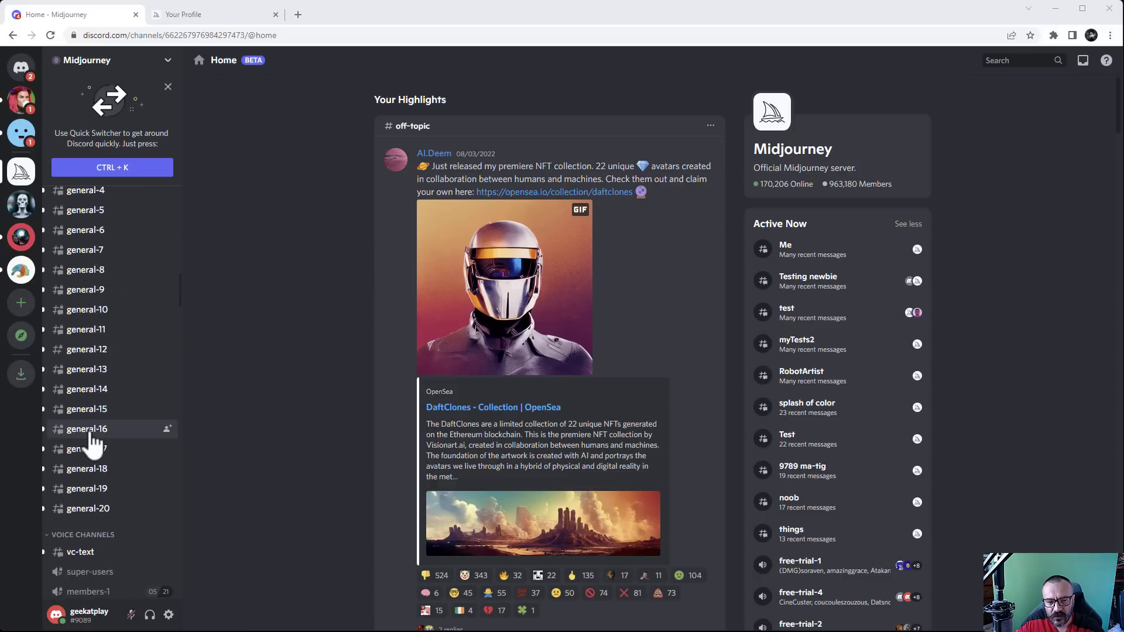
scroll(96, 415, down, 3)
scroll(93, 408, up, 15)
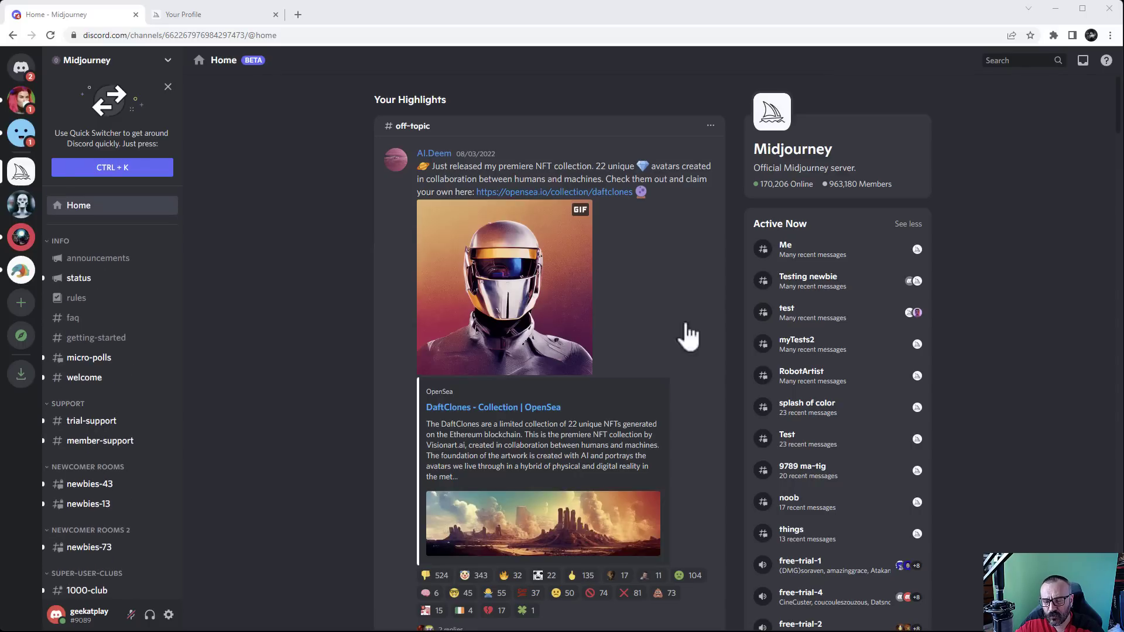
scroll(176, 415, down, 5)
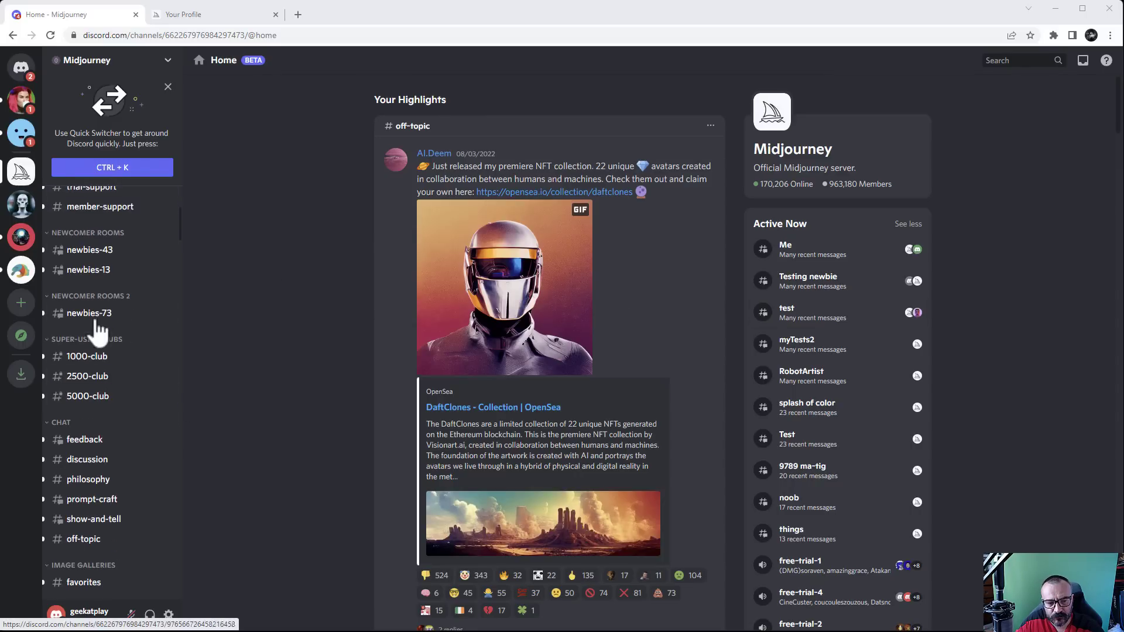
Open #newbies-43 and start a direct message with MidJourney Bot from the member list
click(97, 251)
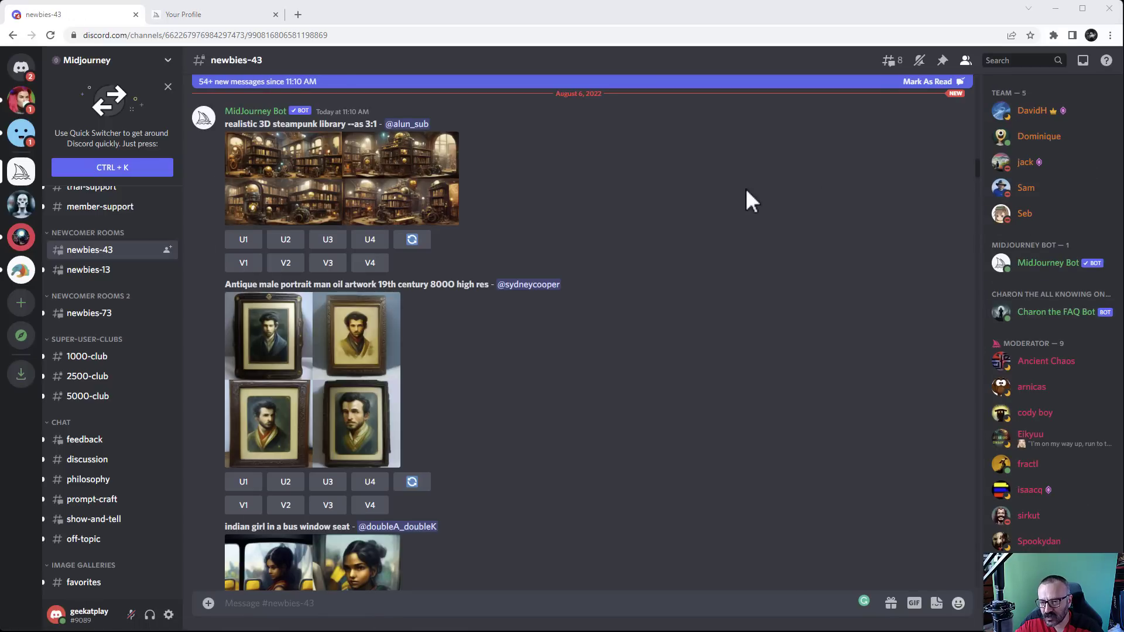
right_click(1045, 272)
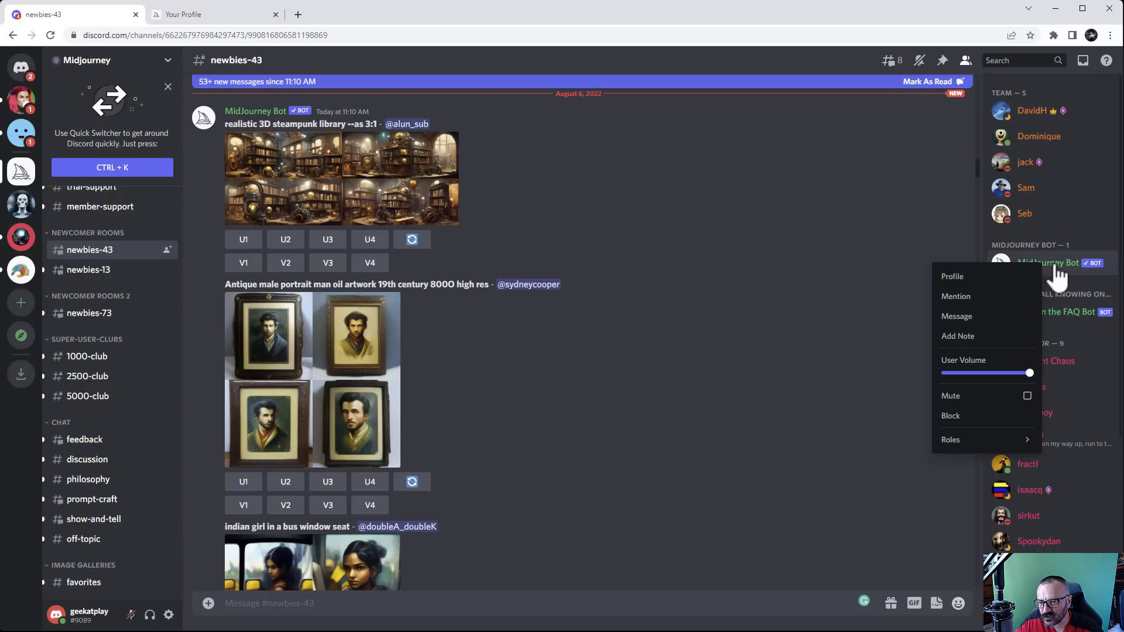
click(964, 321)
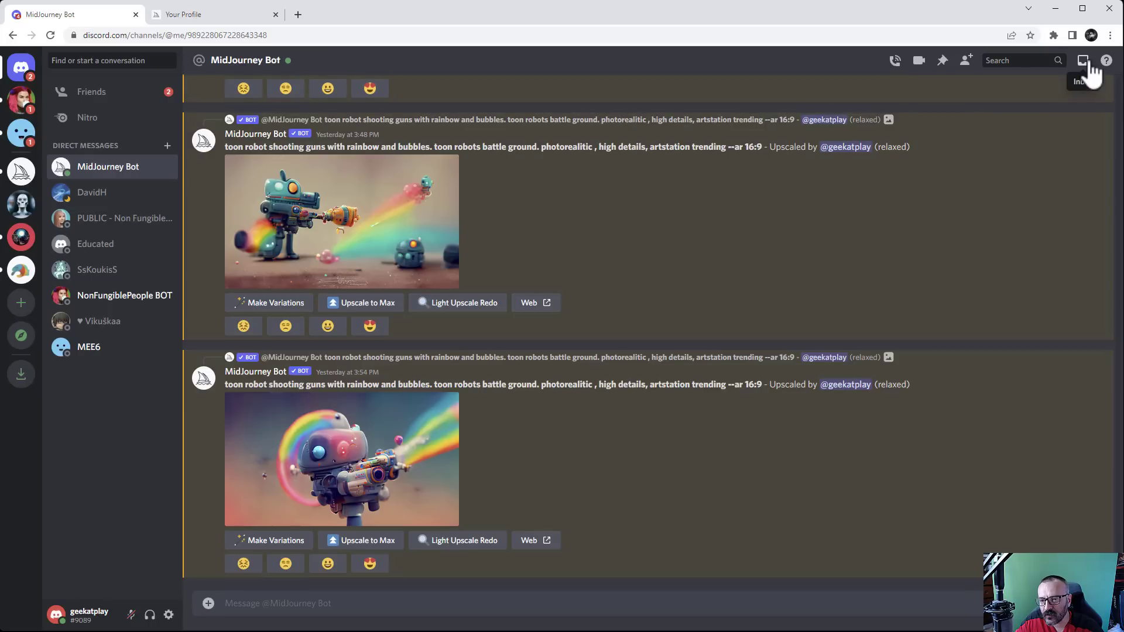
click(1086, 61)
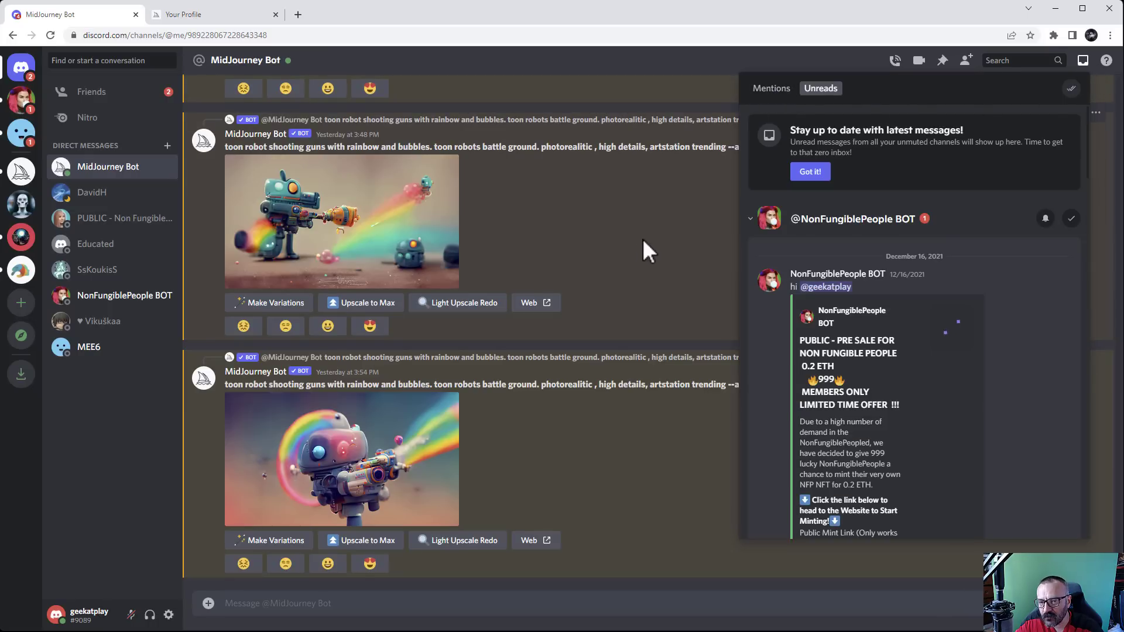
click(643, 237)
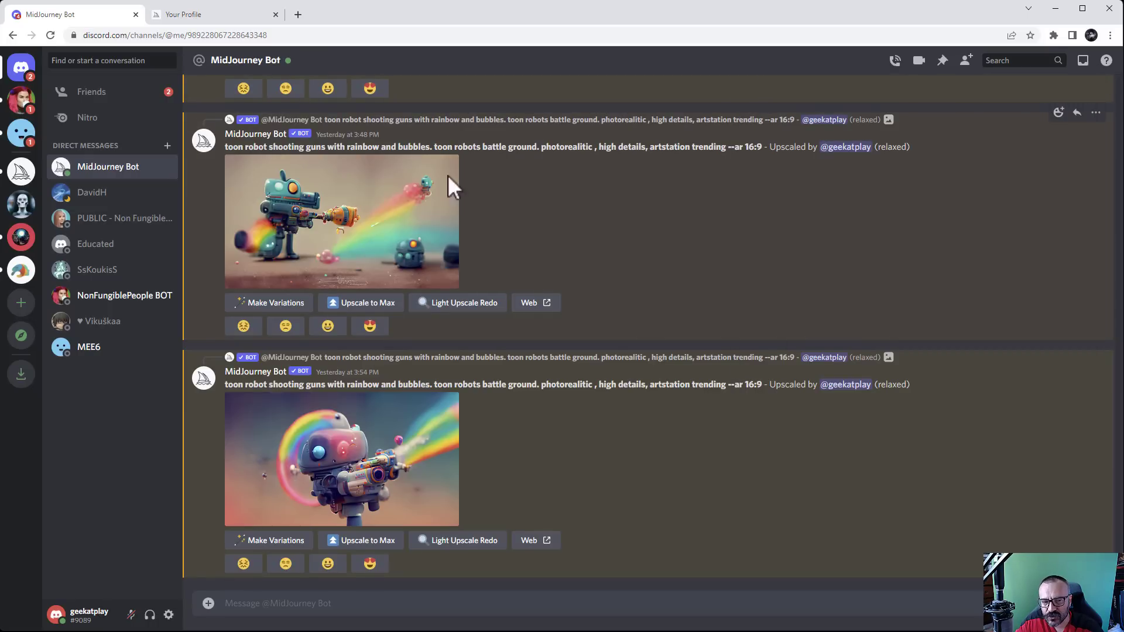
scroll(499, 457, up, 5)
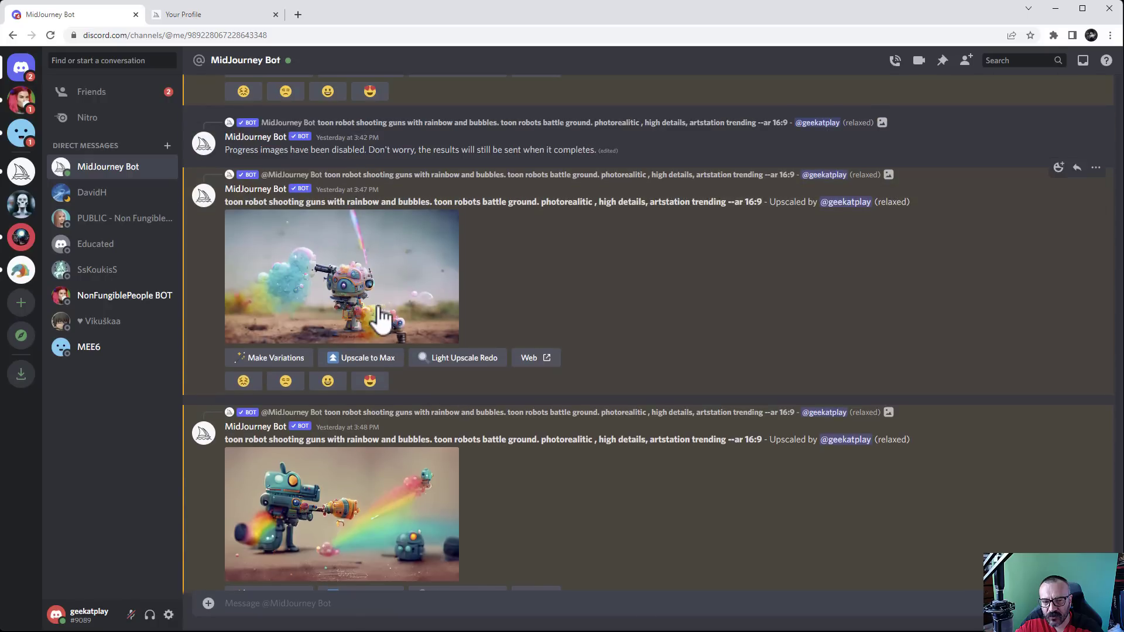
scroll(382, 318, up, 5)
click(357, 439)
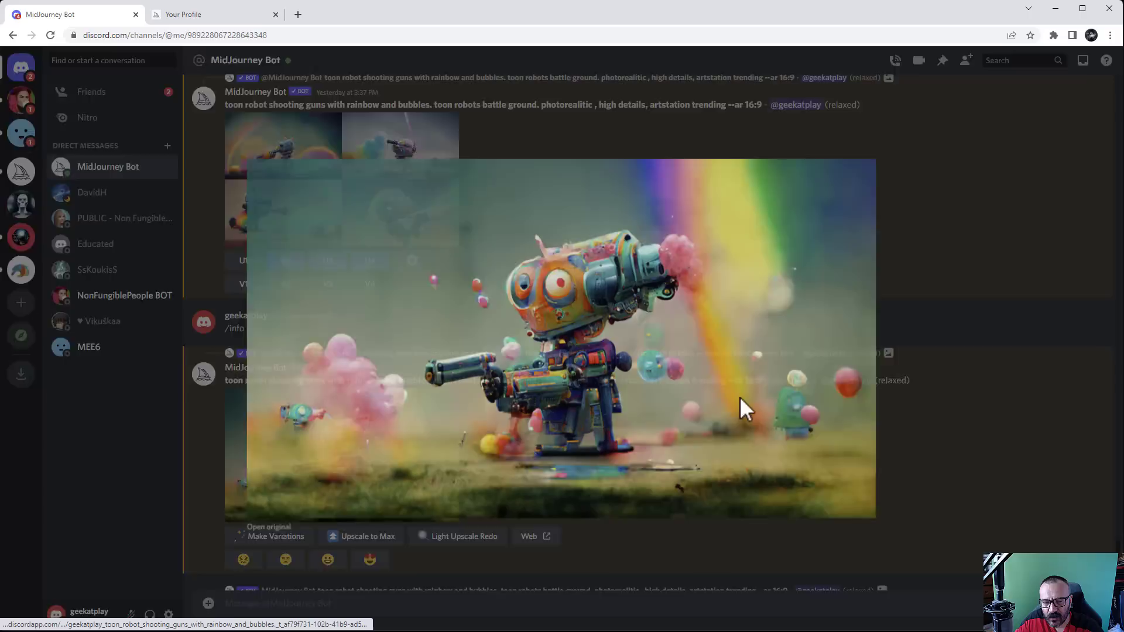
click(926, 333)
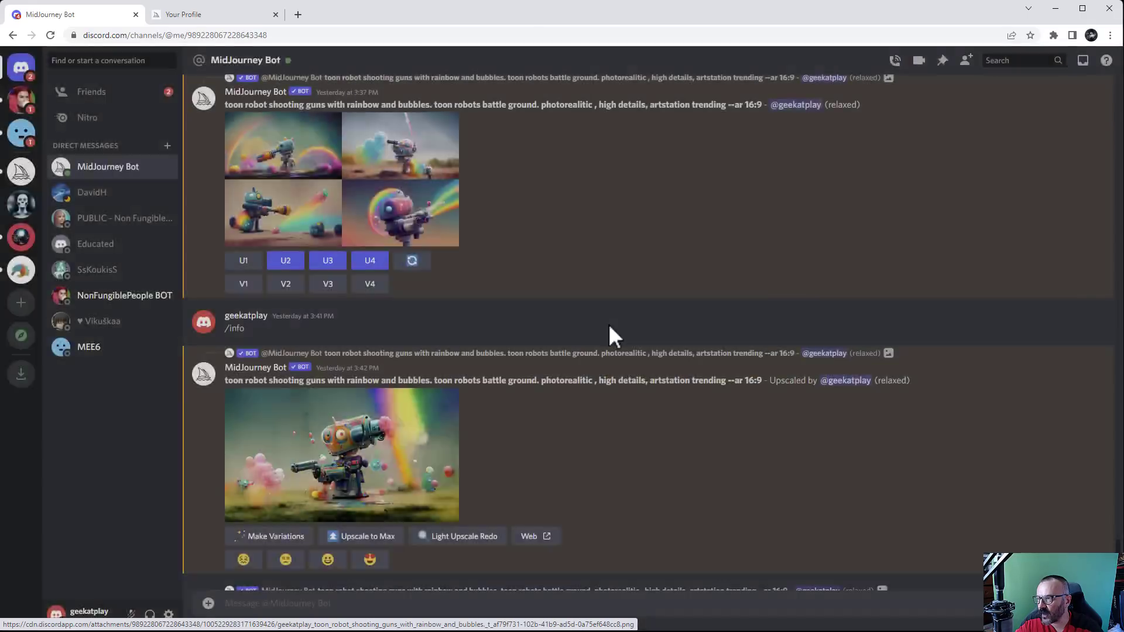
scroll(582, 336, up, 5)
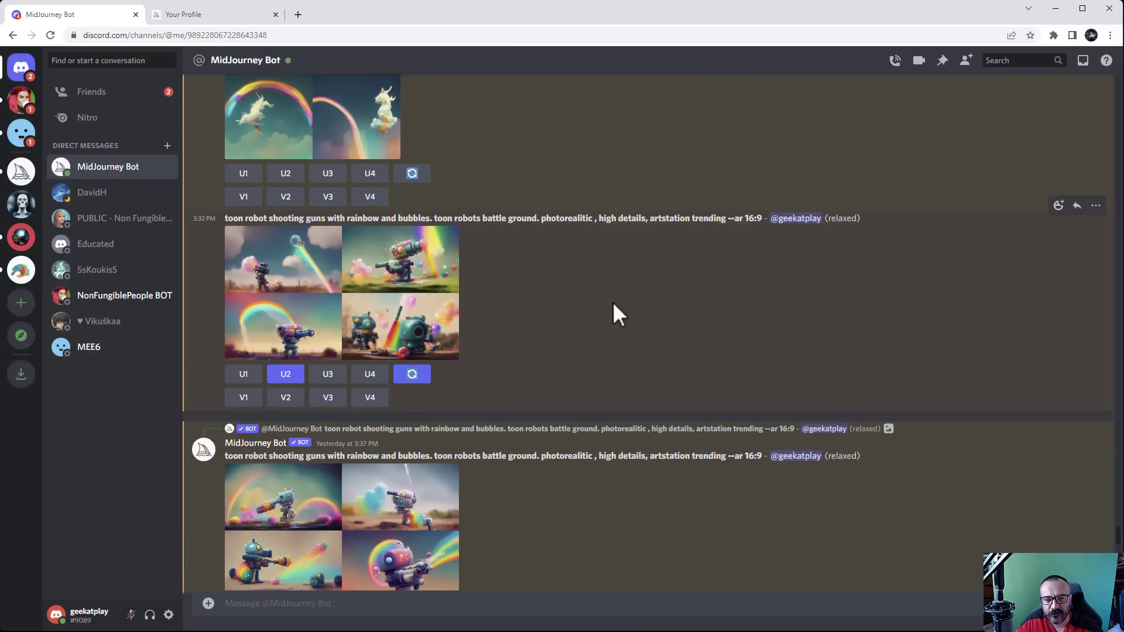
scroll(611, 314, up, 5)
scroll(514, 351, up, 4)
scroll(513, 349, up, 10)
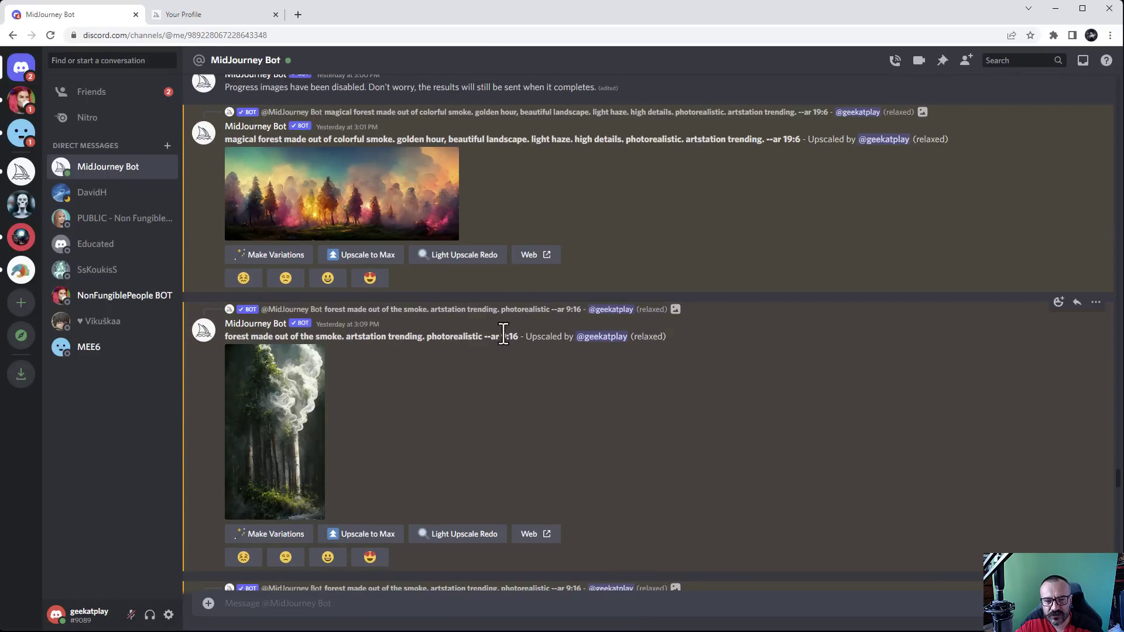
scroll(518, 257, up, 8)
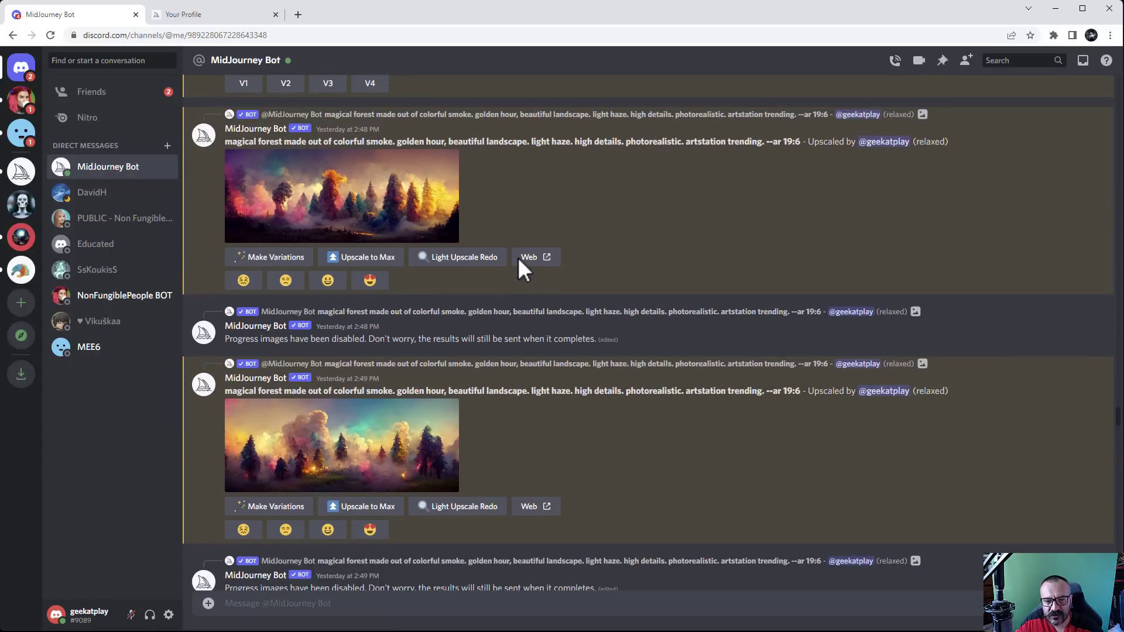
scroll(517, 257, down, 9)
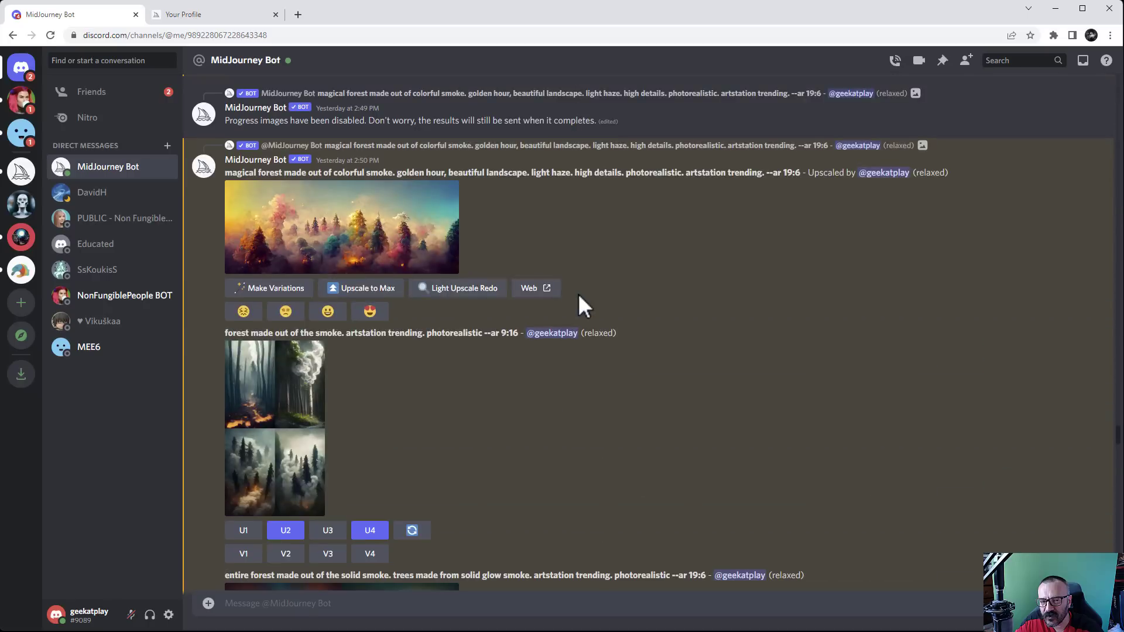
scroll(640, 241, down, 15)
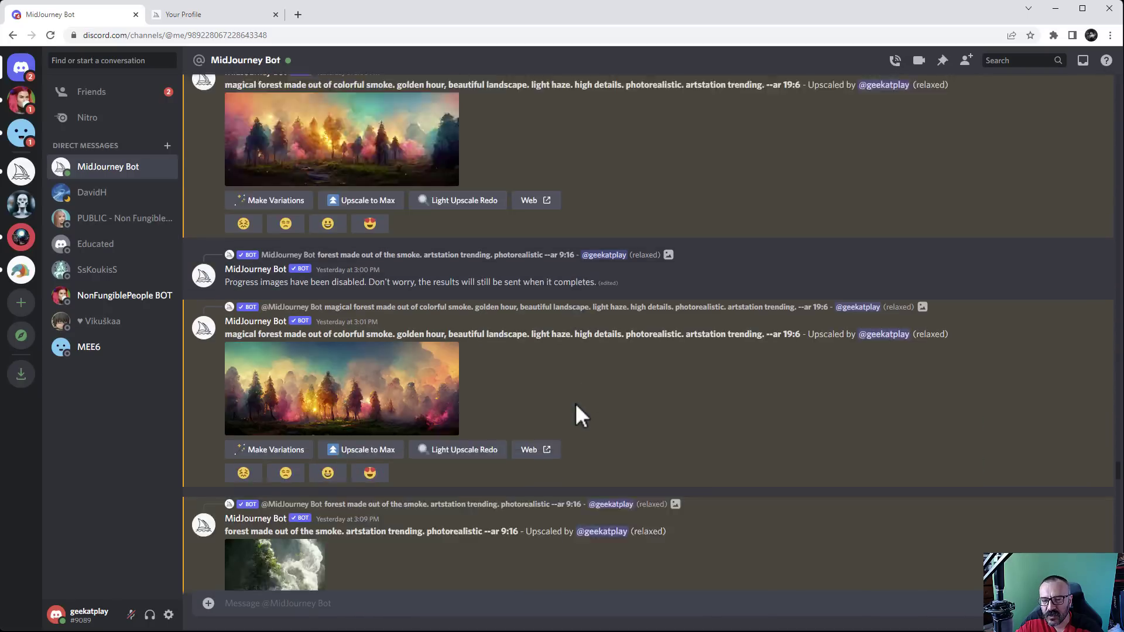
scroll(576, 404, down, 15)
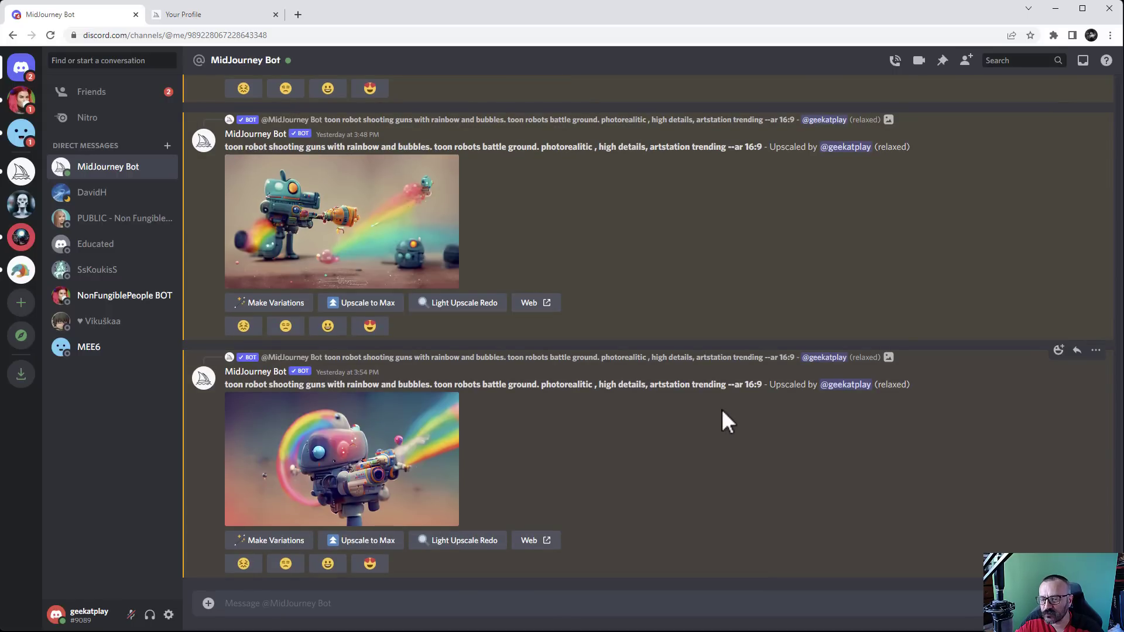
drag(910, 385, 872, 385)
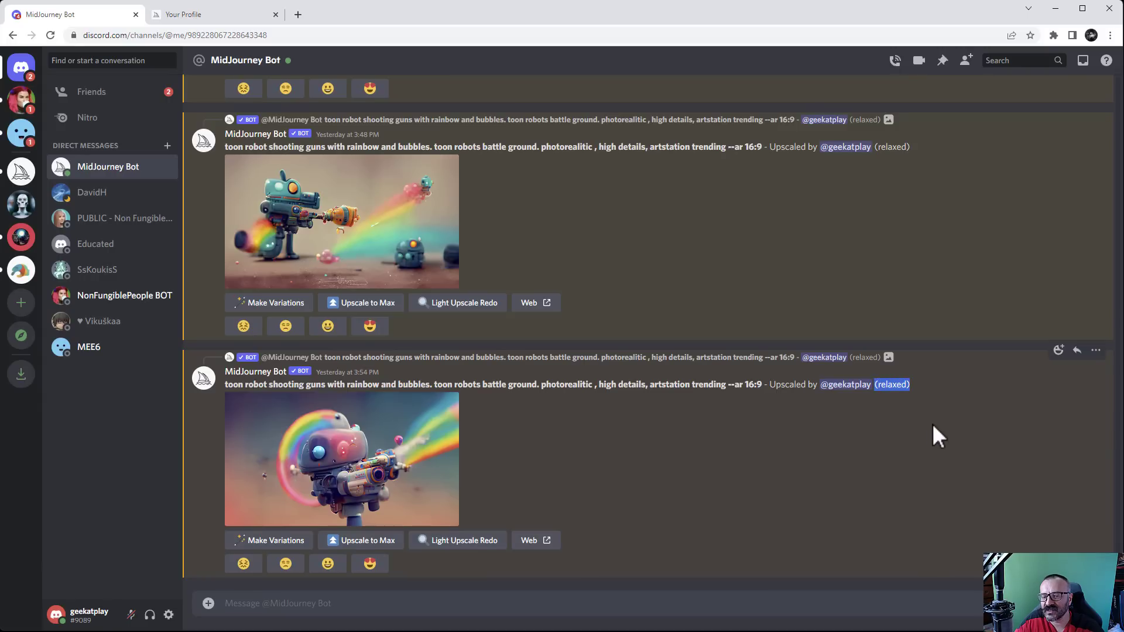
click(778, 598)
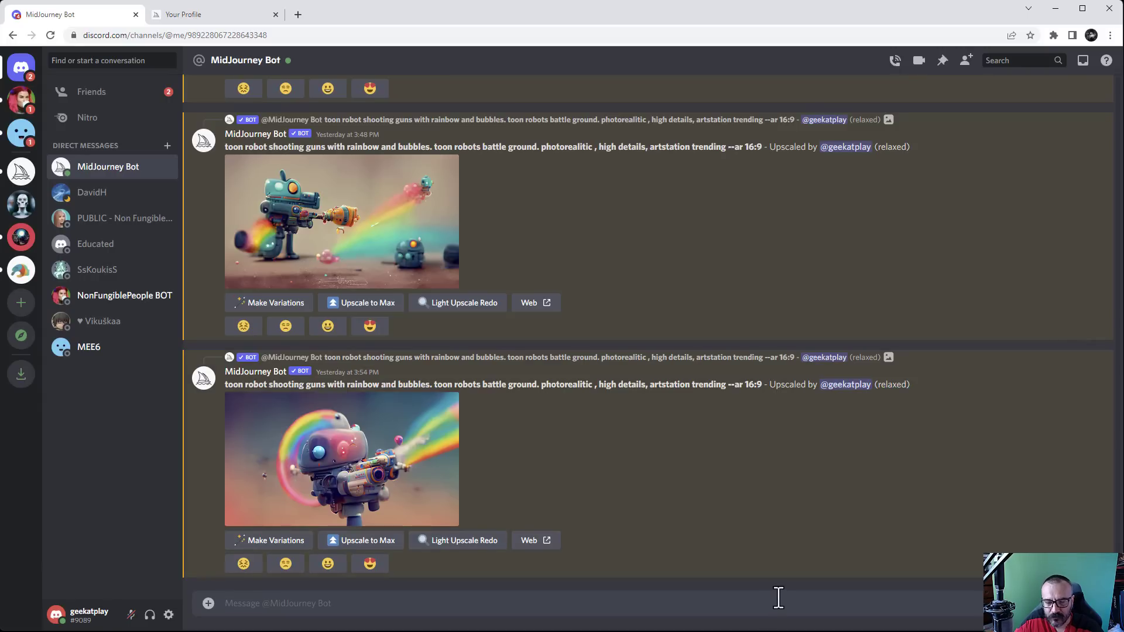
Send the /info command to MidJourney Bot in the DM
text(/info)
key(Return)
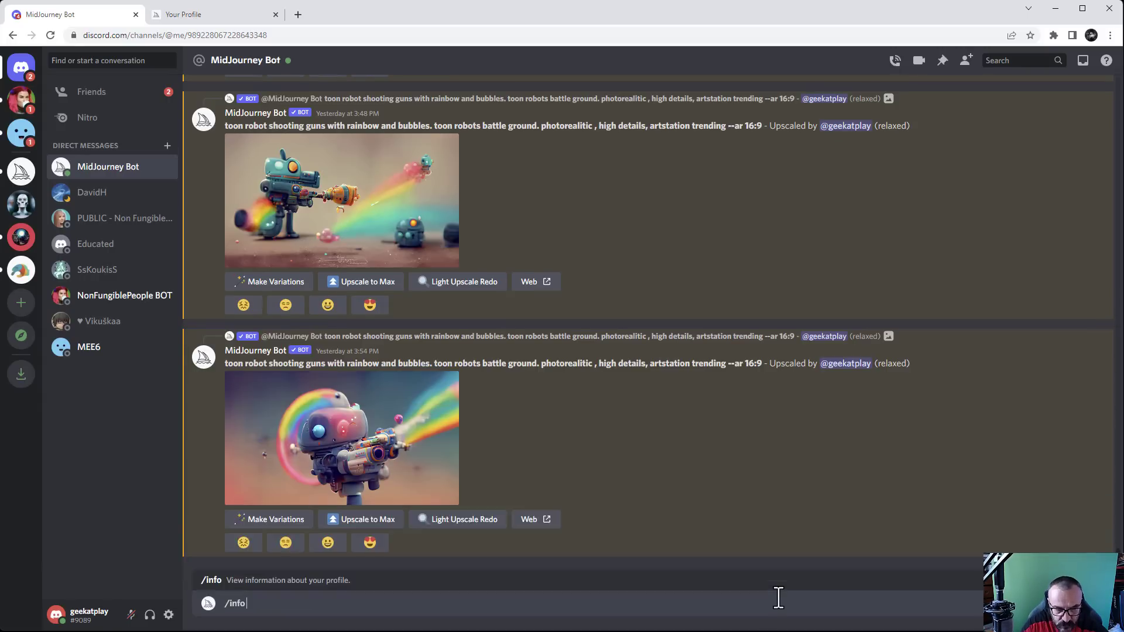
key(Return)
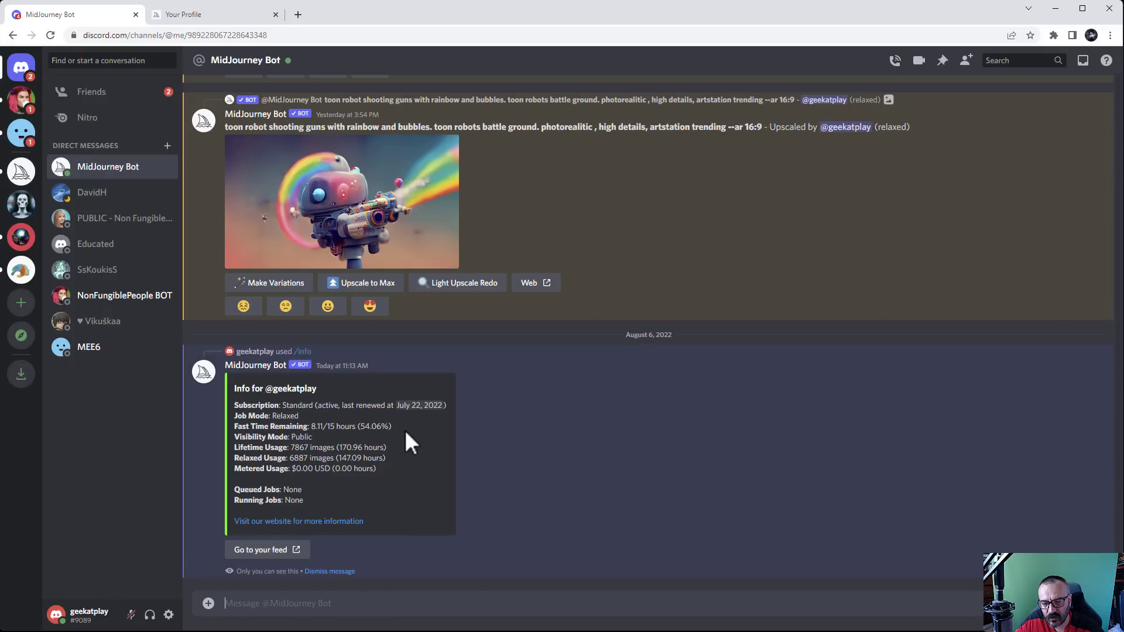
Highlight the 8.11/15 fast hours remaining and the July 22, 2022 renewal date
drag(405, 439, 267, 426)
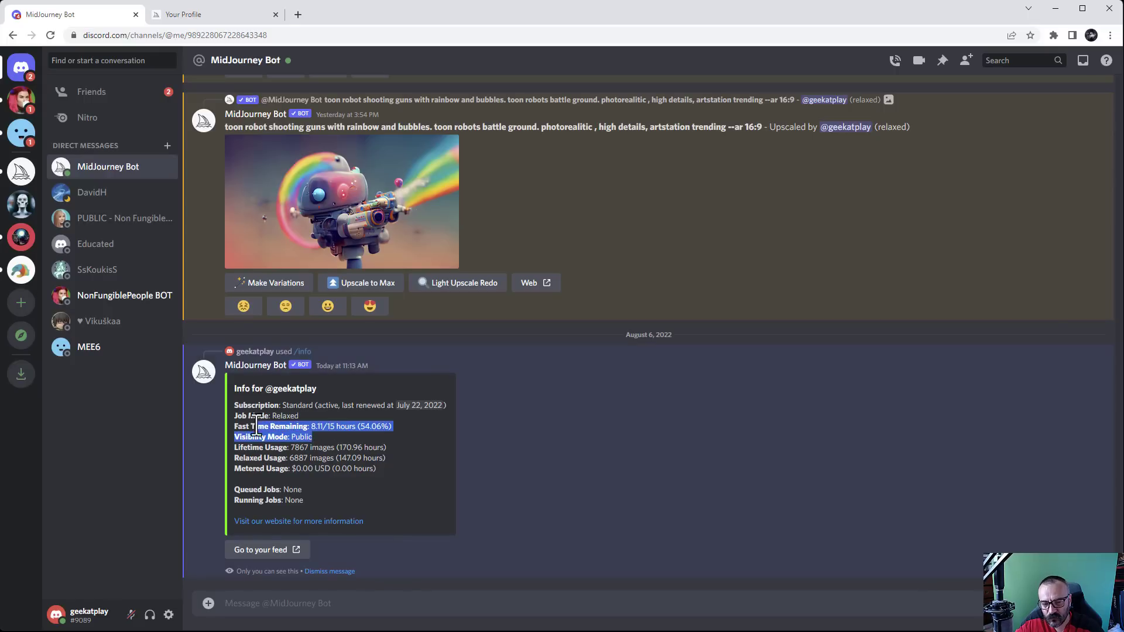
click(371, 420)
drag(408, 423, 316, 429)
click(380, 426)
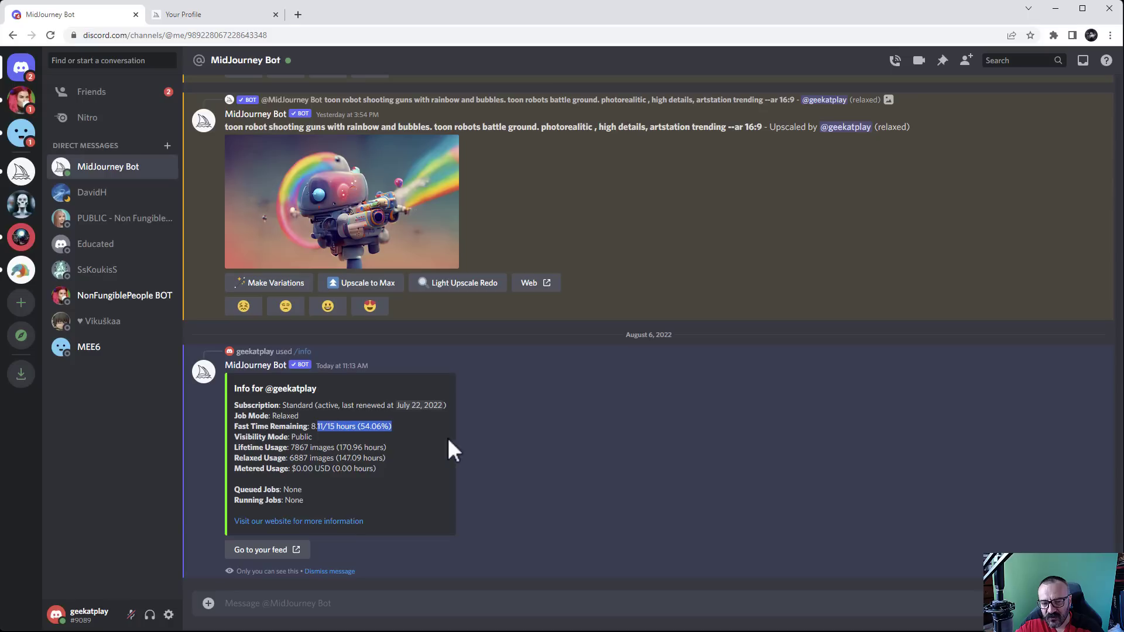
click(397, 430)
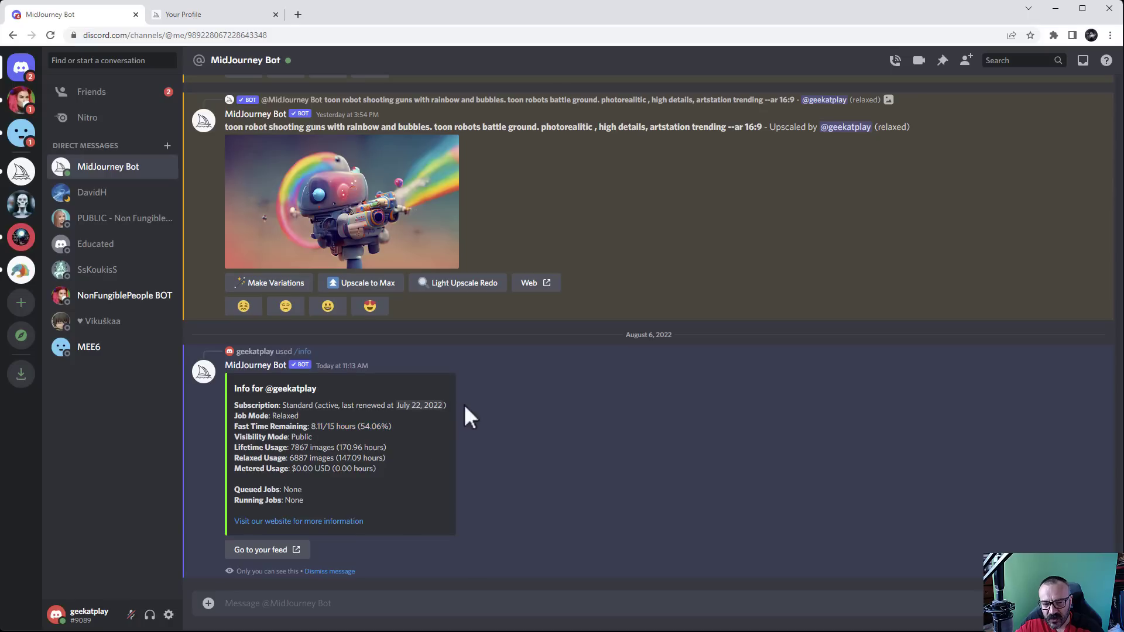
drag(412, 405, 424, 404)
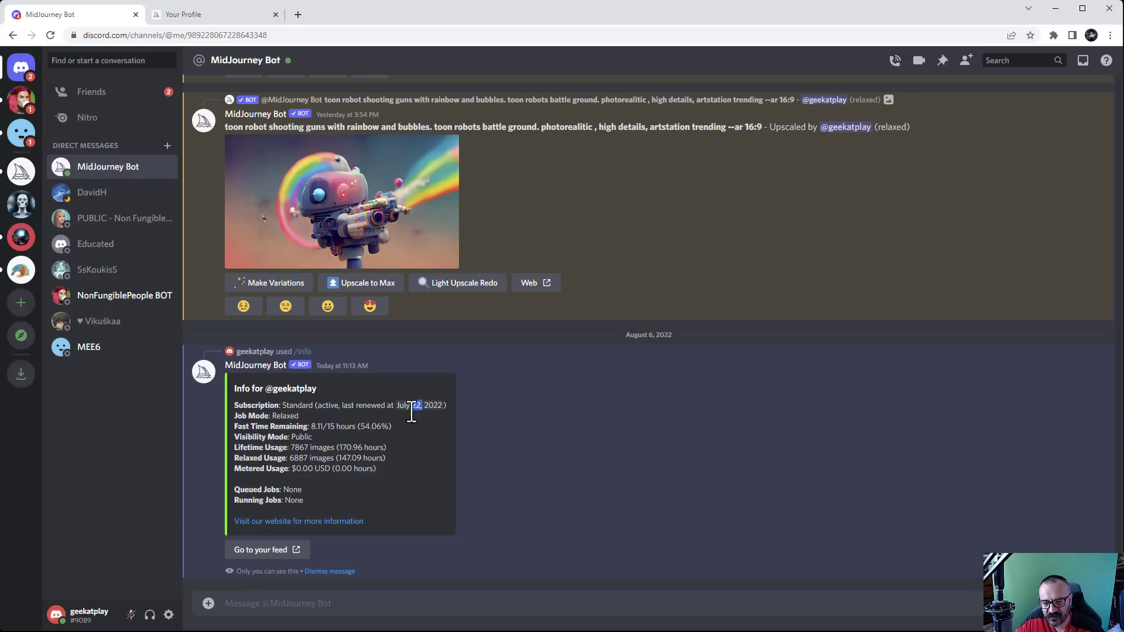
click(388, 426)
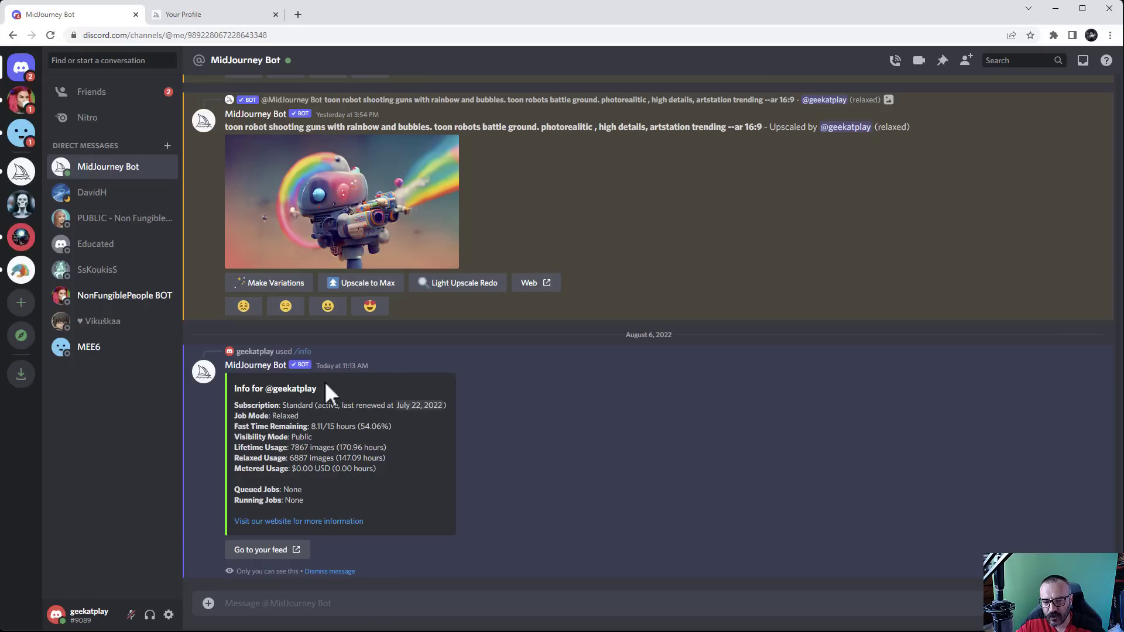
Request Upscale to Max on the rainbow toon-robot image
click(364, 287)
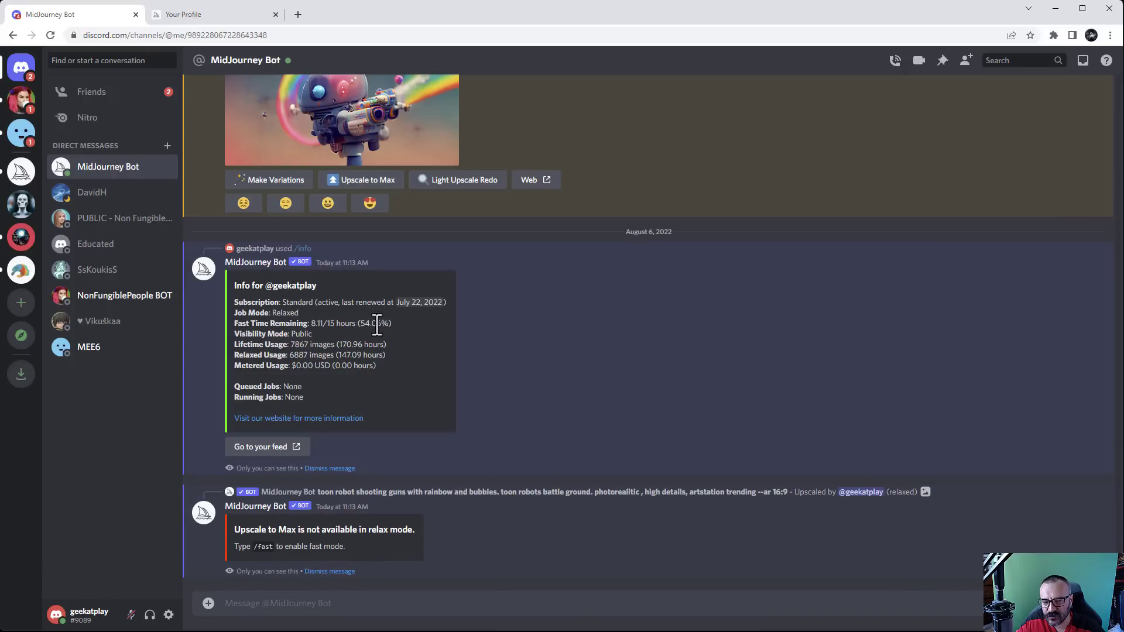
drag(391, 323, 213, 326)
click(329, 322)
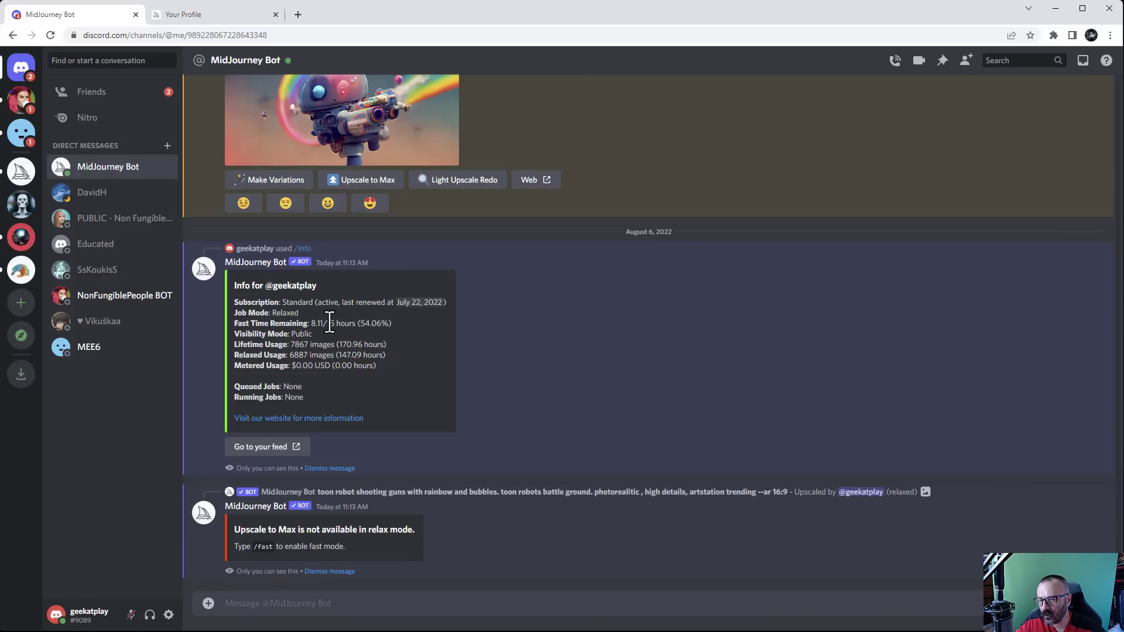
scroll(434, 340, up, 2)
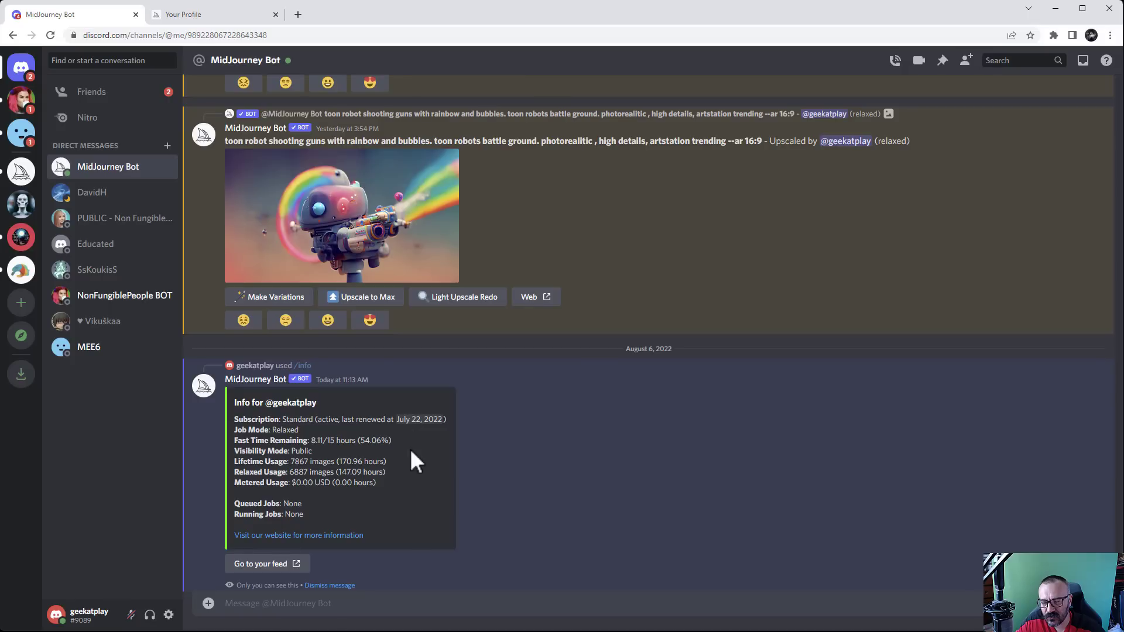
Highlight the Fast Time Remaining and Lifetime Usage lines of the /info reply
drag(412, 442, 213, 437)
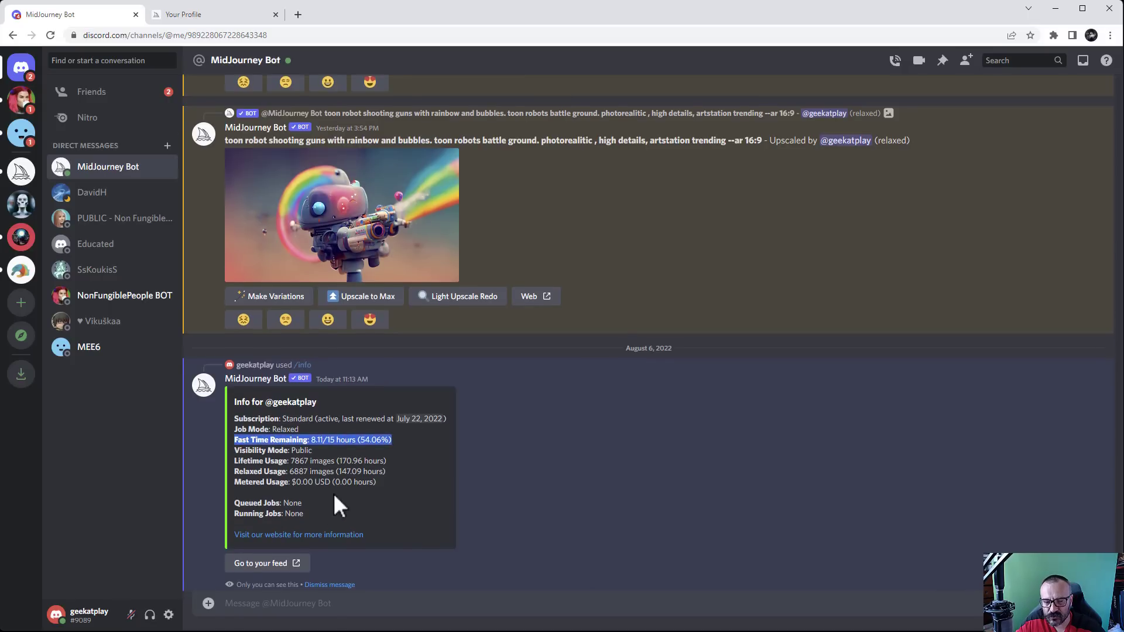
drag(384, 411, 207, 395)
drag(386, 404, 243, 402)
click(345, 404)
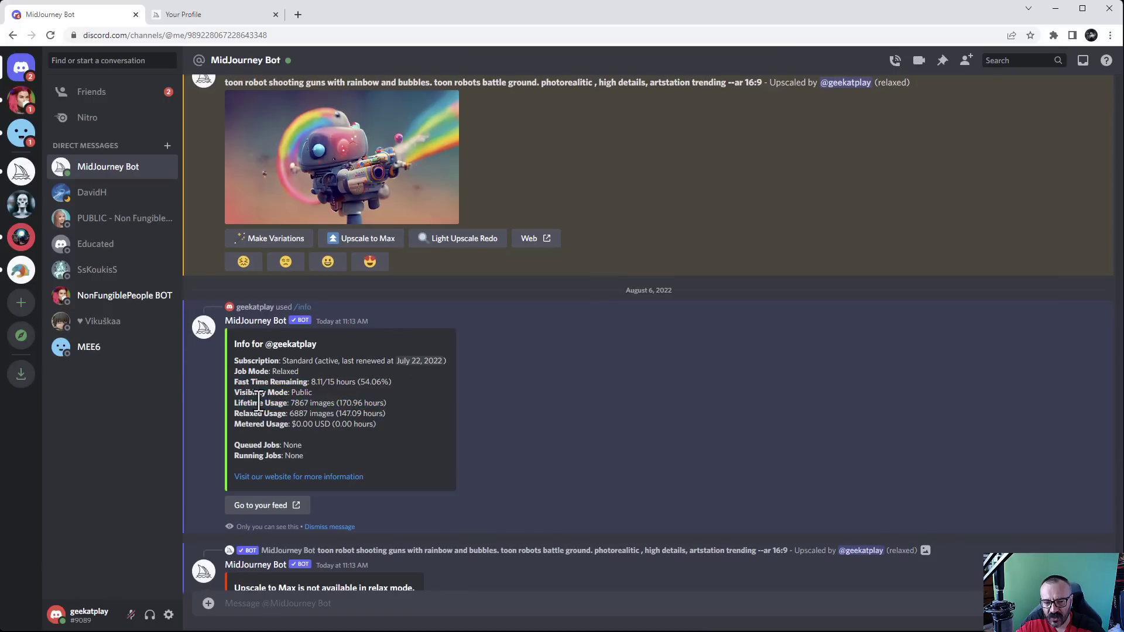
drag(386, 420, 235, 413)
click(314, 413)
scroll(367, 399, down, 1)
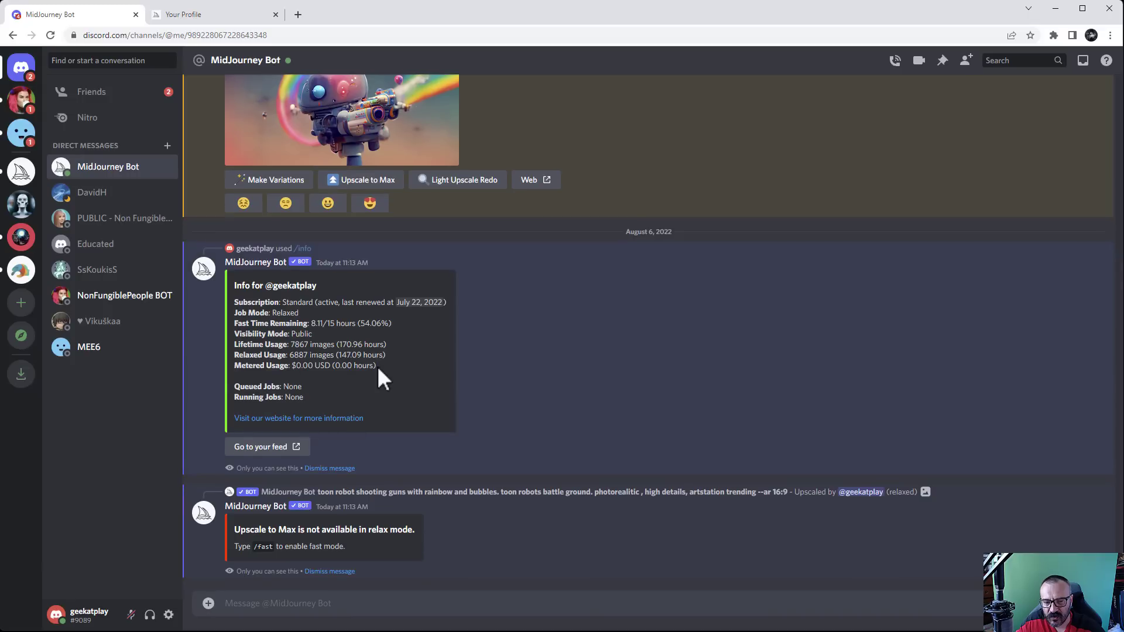
Highlight the Metered Usage line and the None values for Queued and Running Jobs
drag(377, 366, 222, 364)
drag(314, 396, 221, 387)
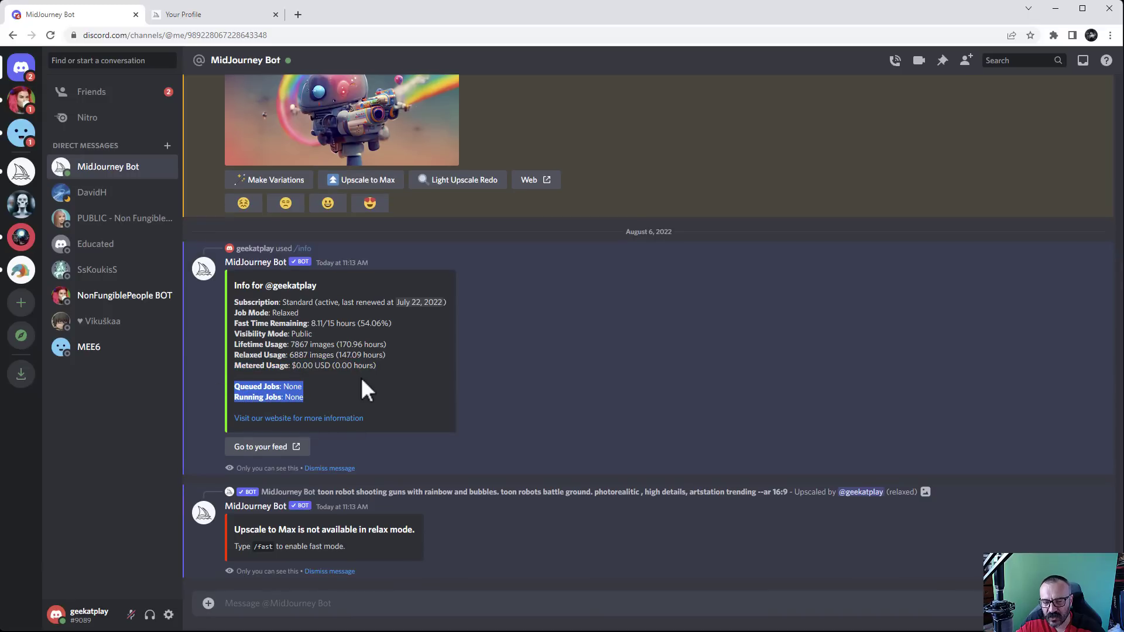
drag(316, 398, 226, 389)
click(294, 393)
double_click(294, 397)
double_click(293, 386)
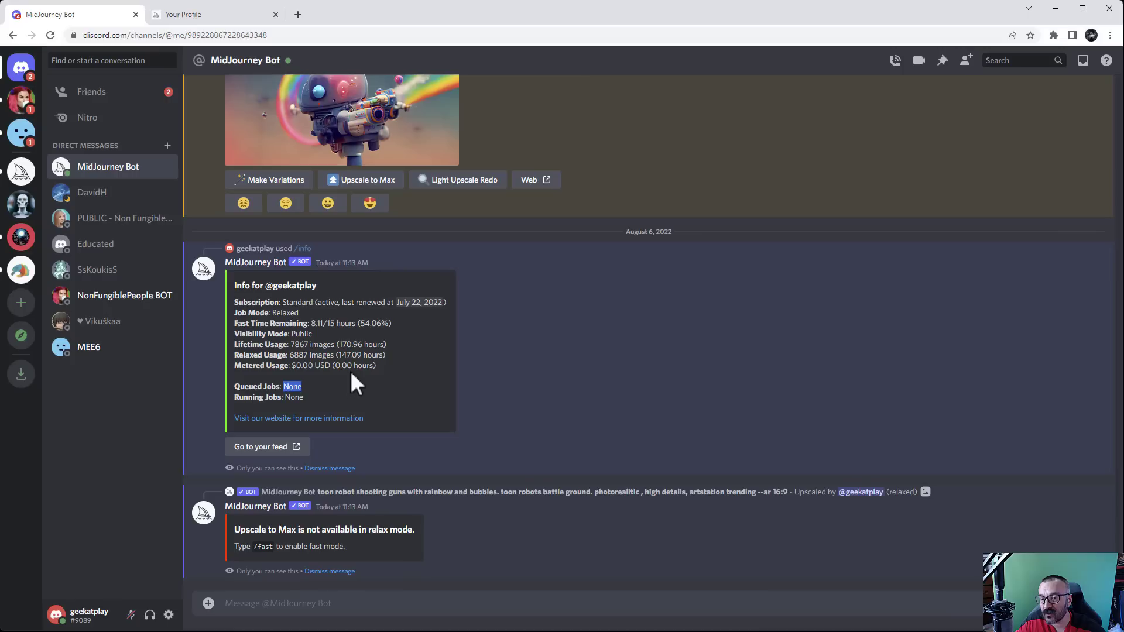
mouse_move(234, 392)
mouse_down()
mouse_move(337, 372)
mouse_move(314, 391)
mouse_move(229, 390)
mouse_up()
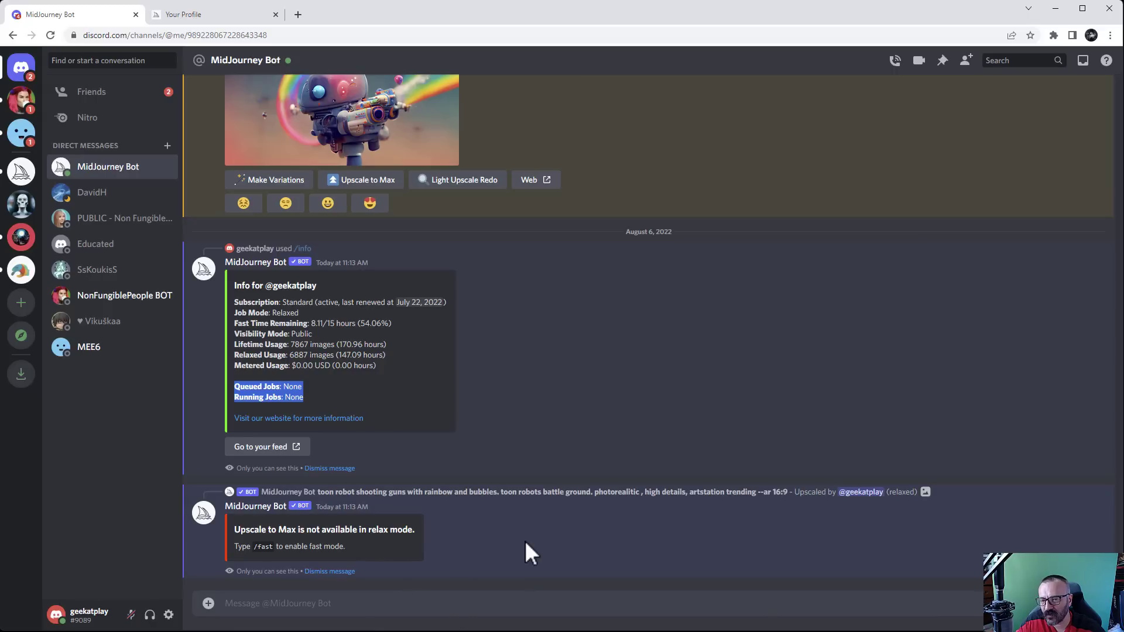
click(331, 372)
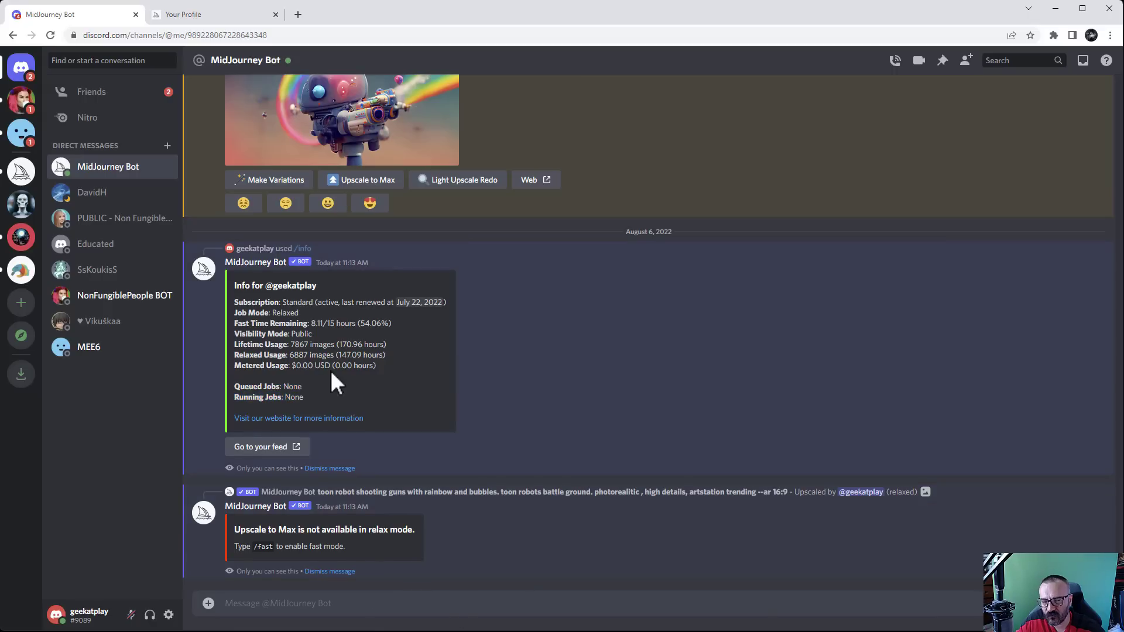
scroll(421, 363, up, 6)
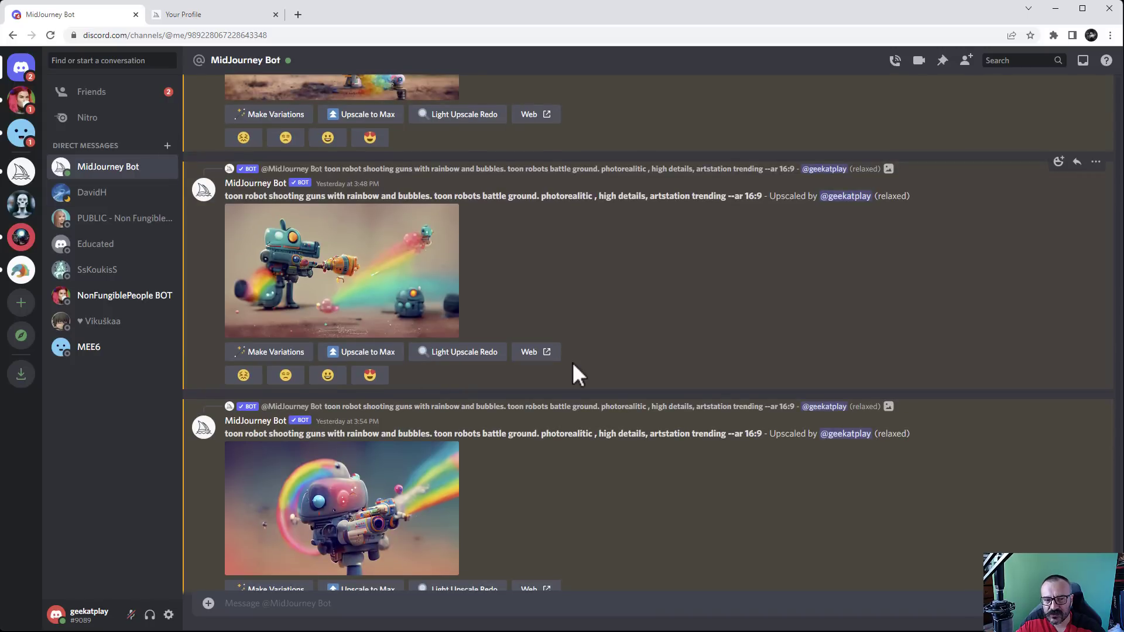
click(22, 173)
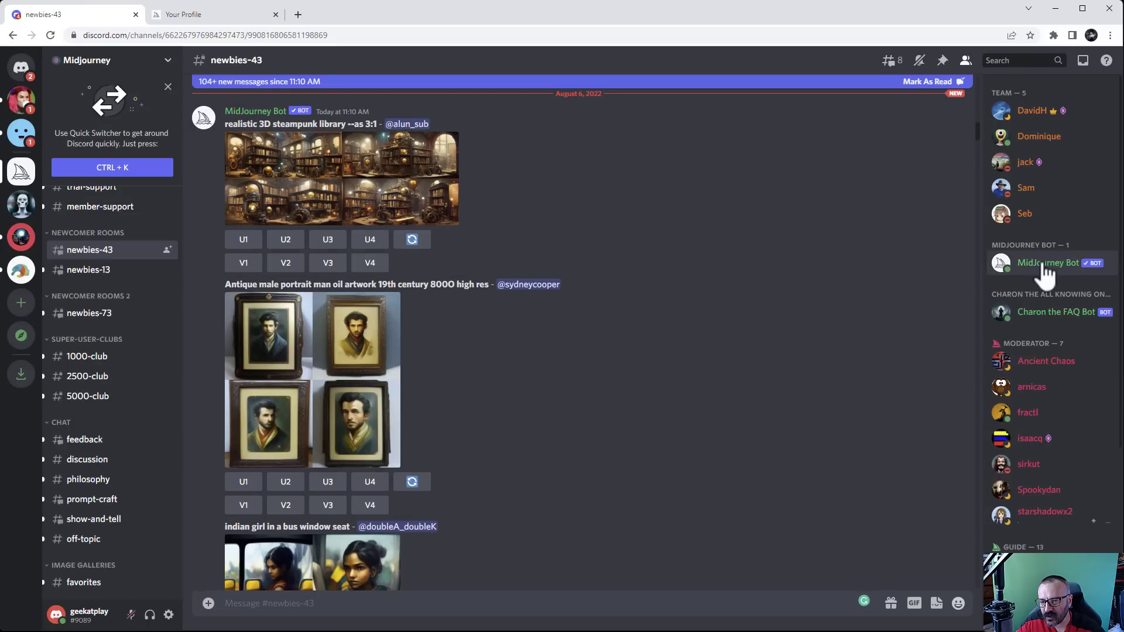
click(965, 61)
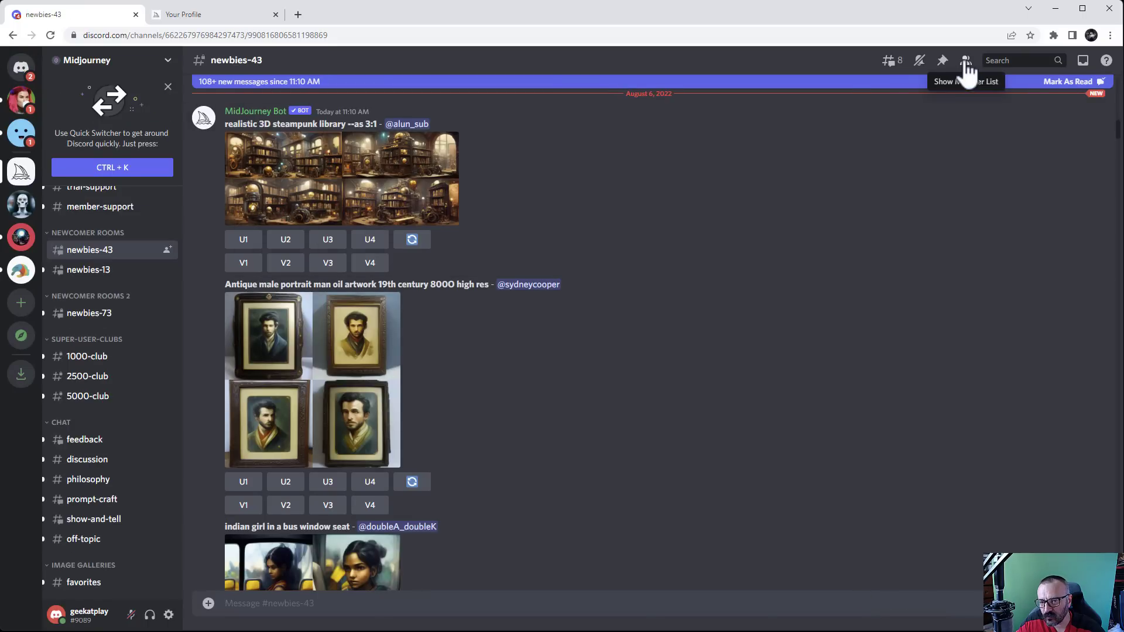
click(965, 62)
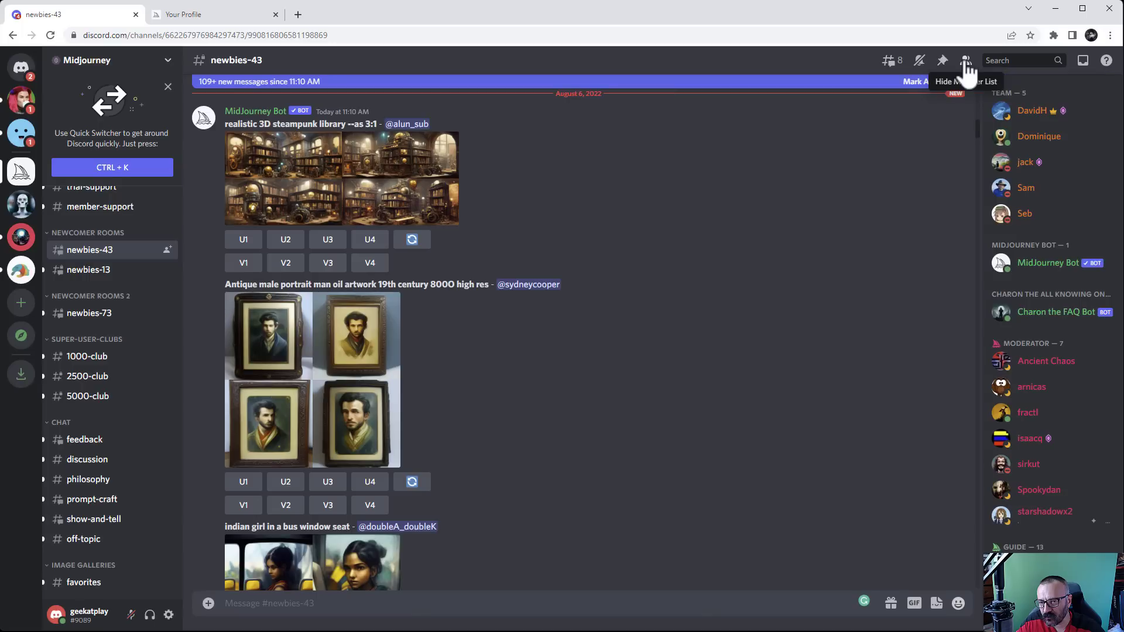
right_click(1051, 267)
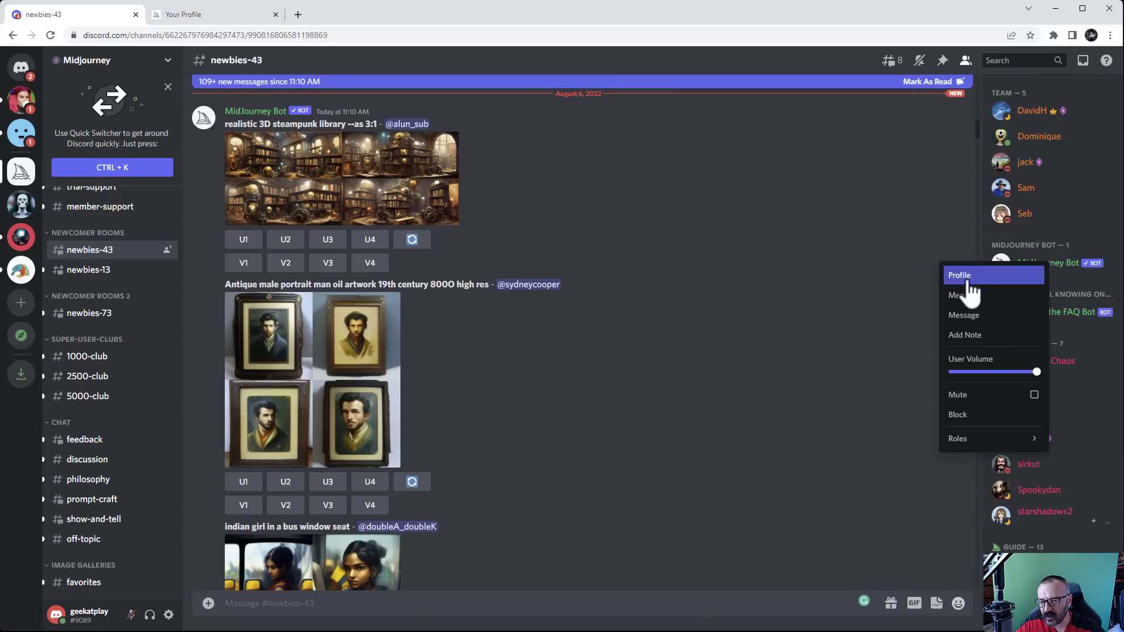
click(978, 318)
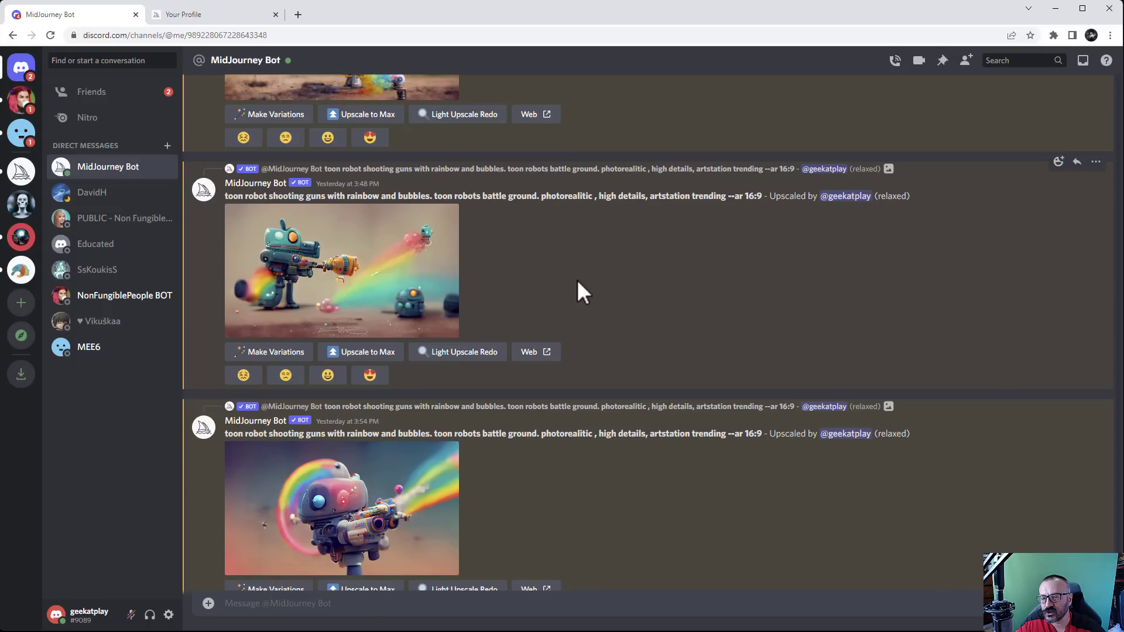
Open your own server's #general channel and scroll through the bot-generated images
click(23, 208)
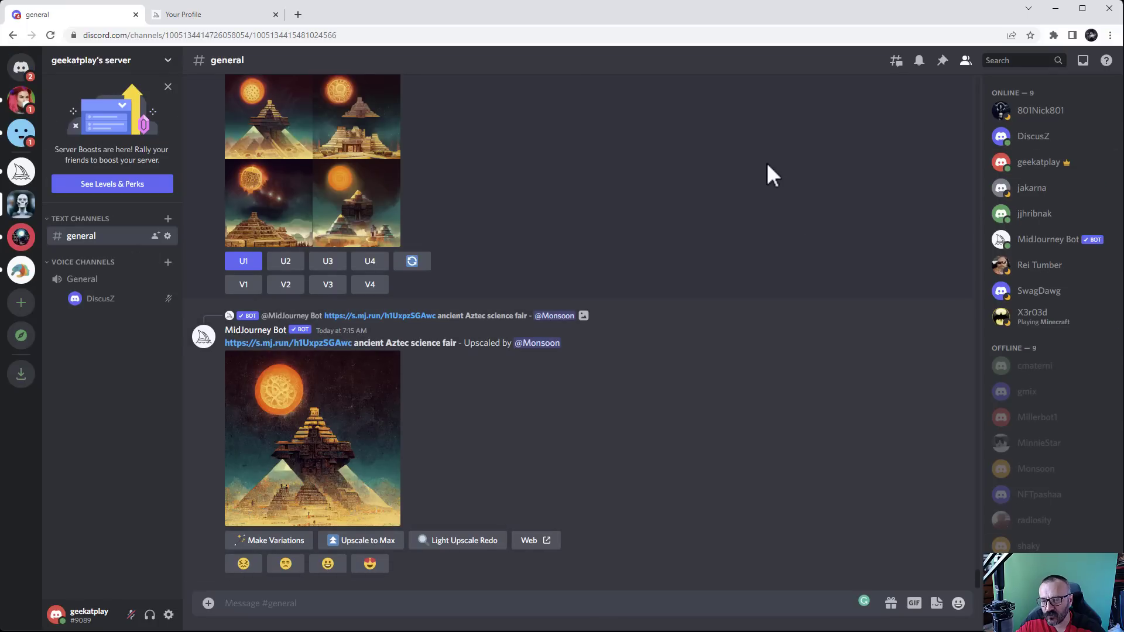
scroll(458, 407, up, 6)
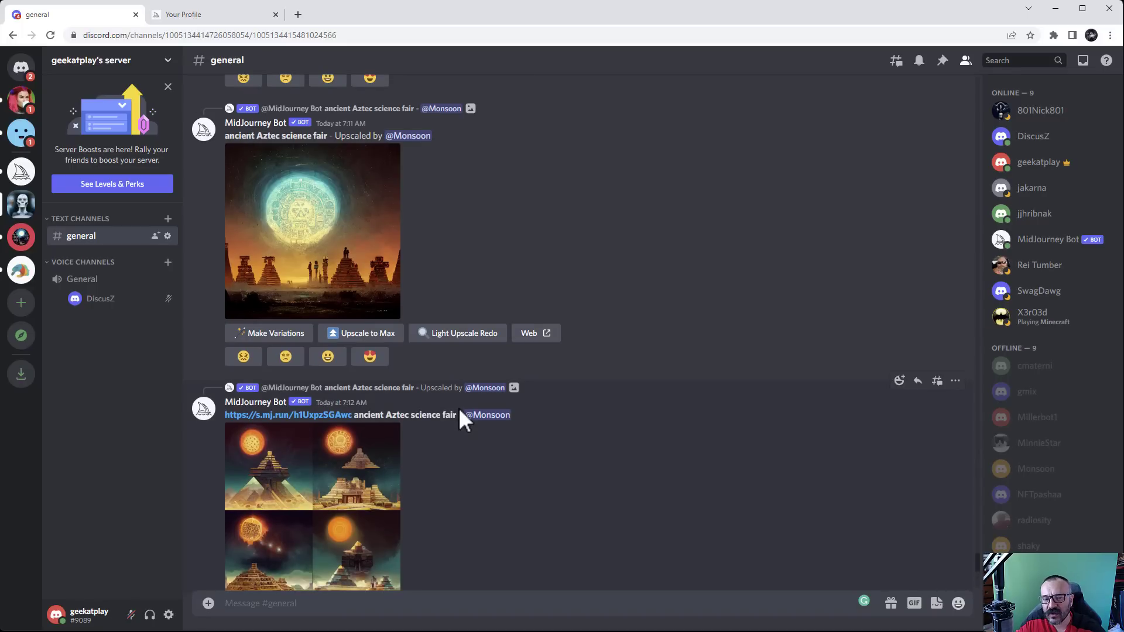
scroll(581, 369, up, 5)
scroll(585, 392, down, 6)
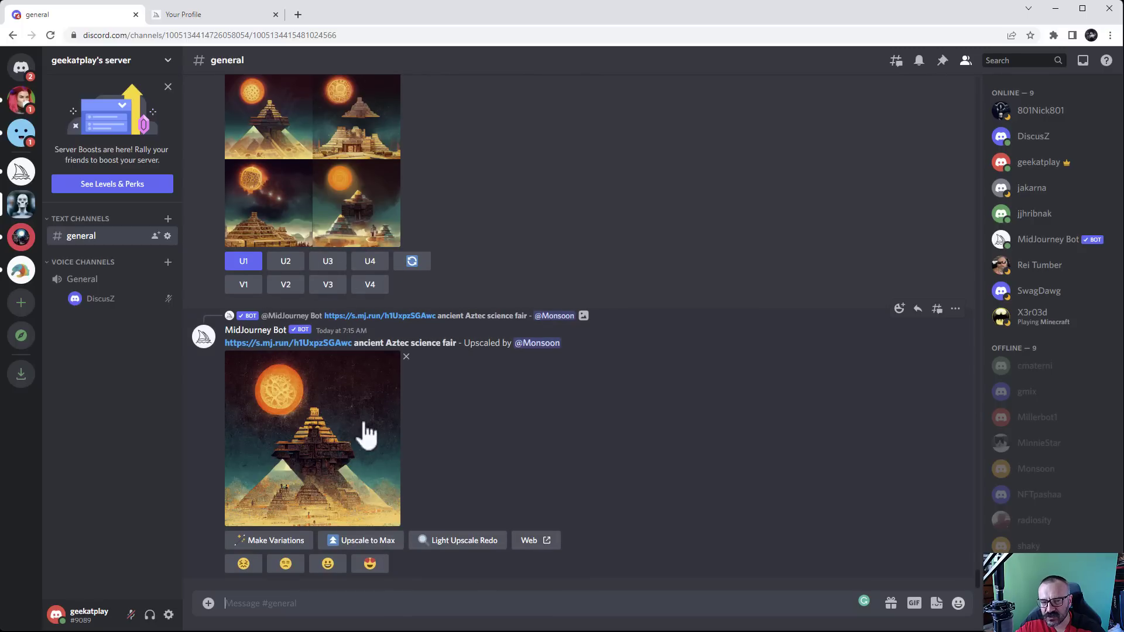
scroll(451, 444, up, 5)
scroll(456, 435, up, 15)
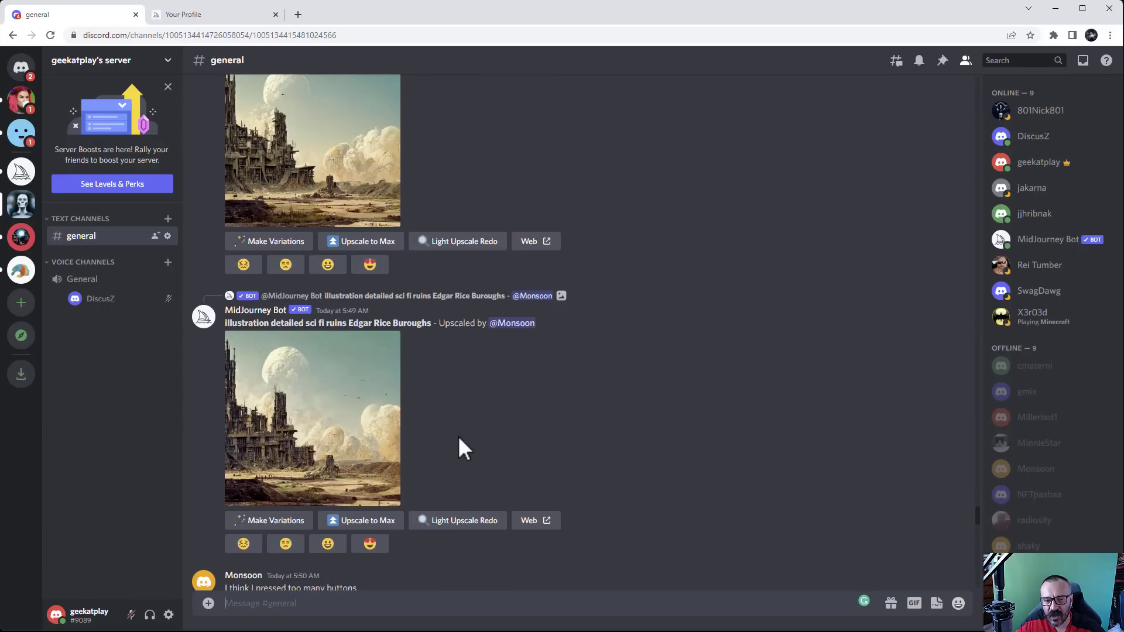
scroll(459, 436, up, 15)
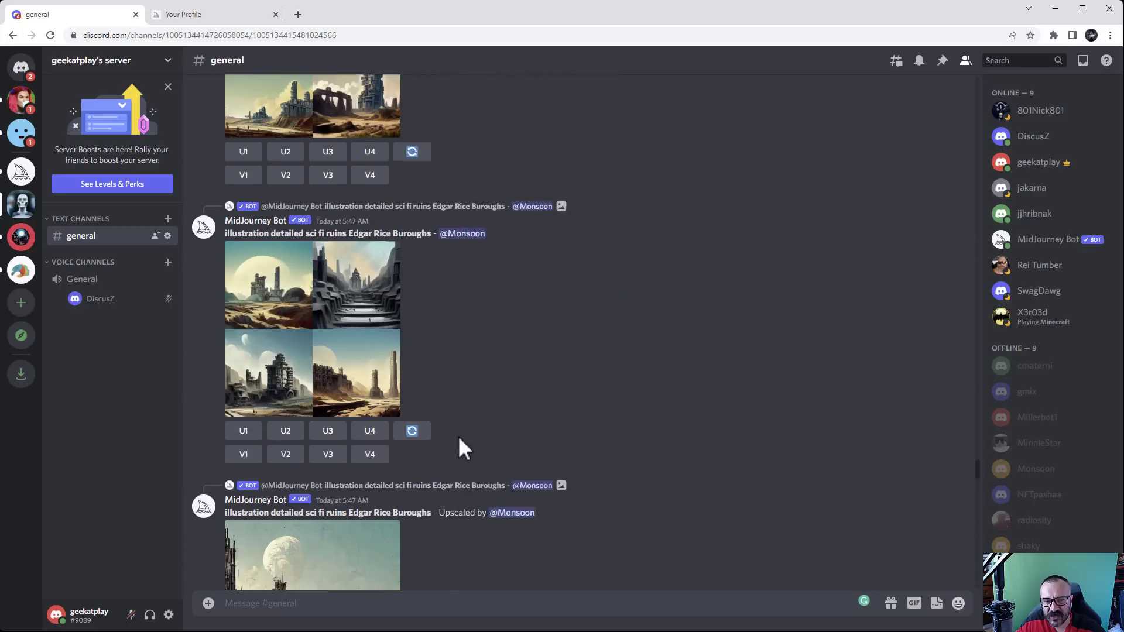
scroll(460, 439, up, 10)
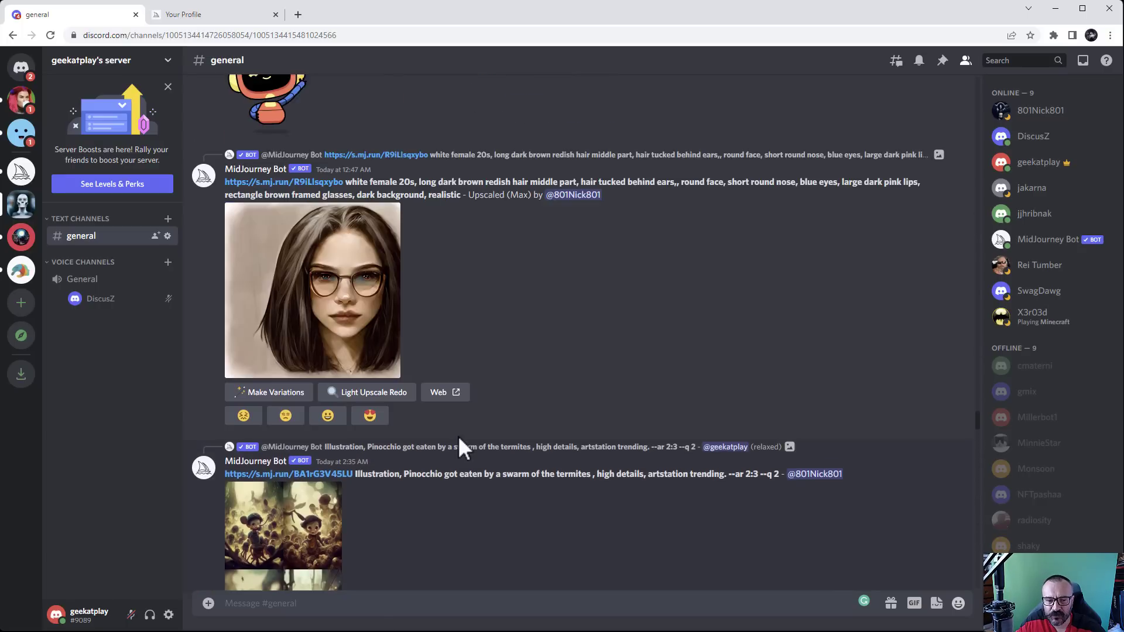
Enlarge and close the Pinocchio image grid, then switch to the Your Profile tab
click(327, 357)
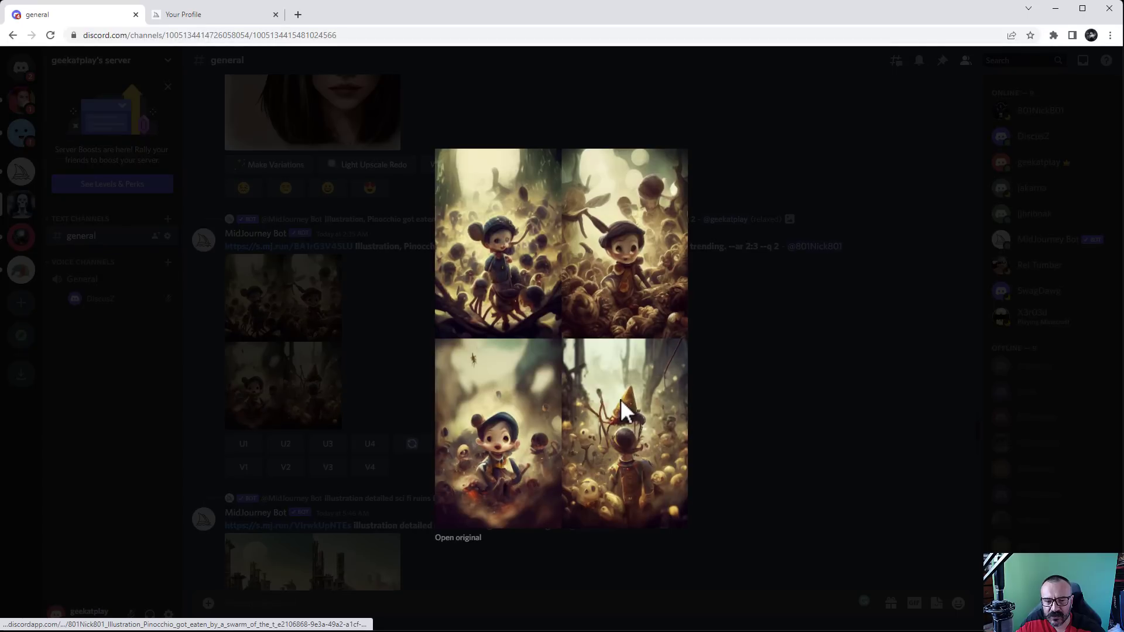
click(763, 391)
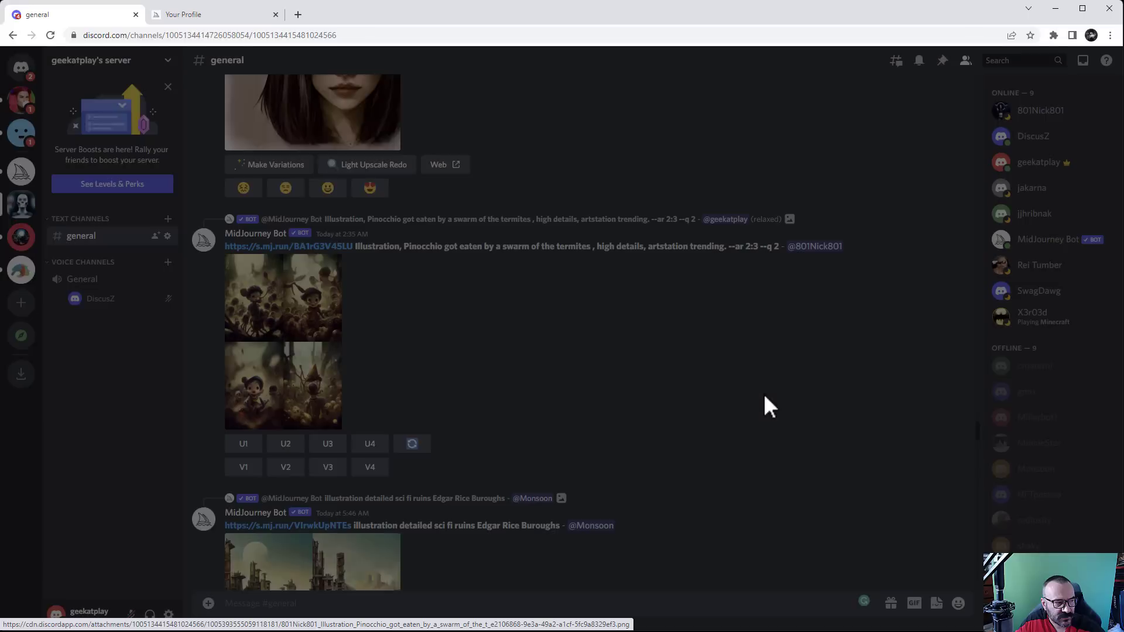
scroll(604, 399, up, 15)
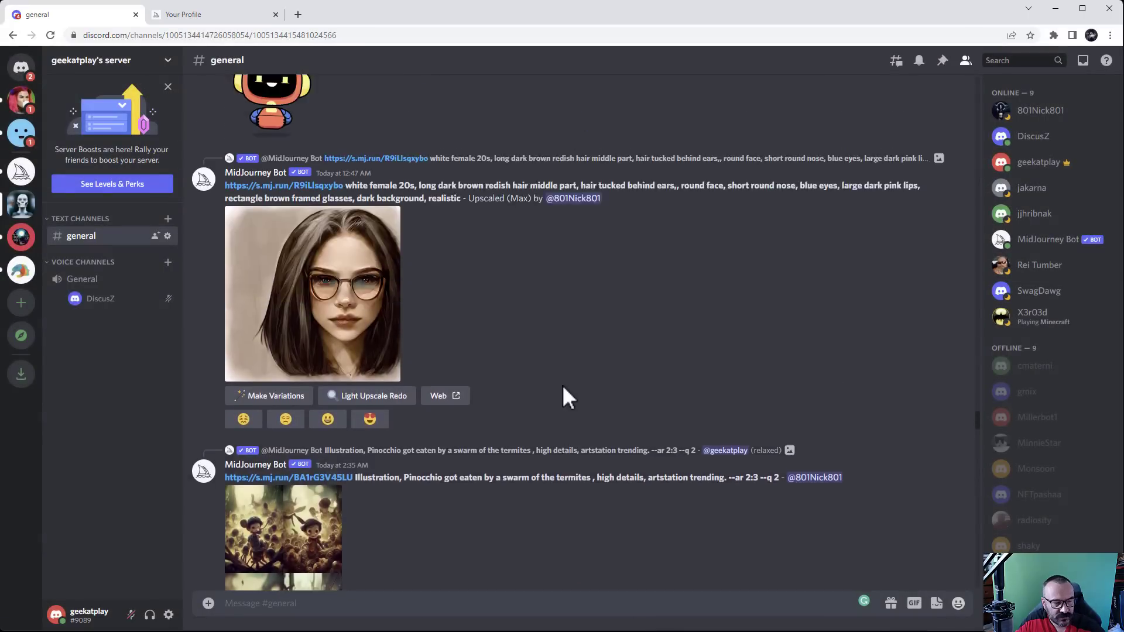
scroll(473, 398, up, 10)
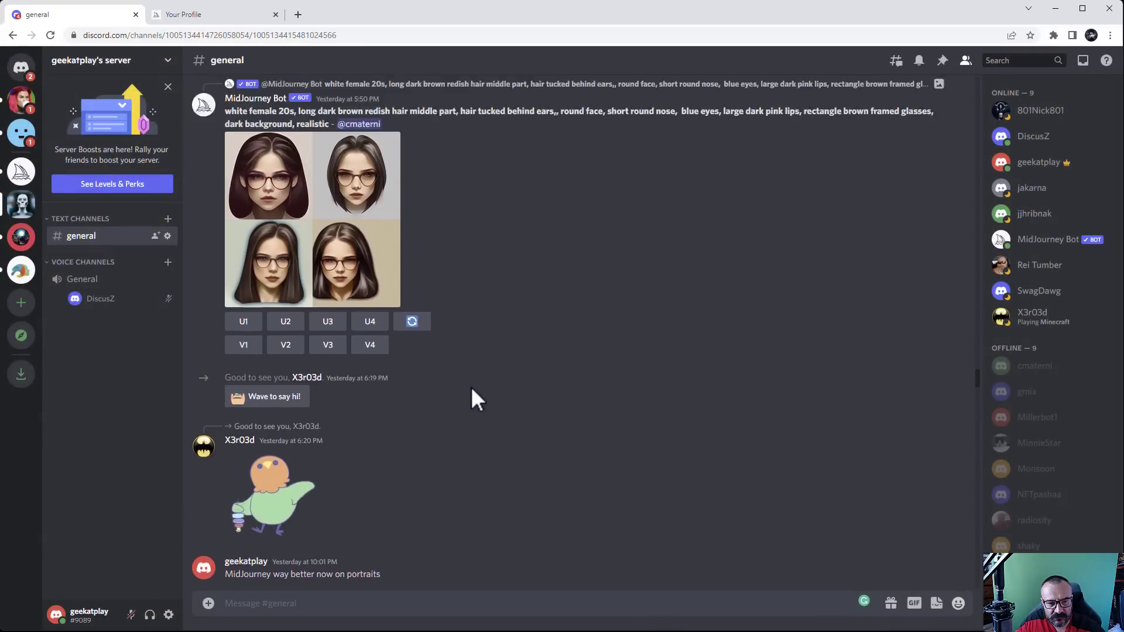
scroll(478, 319, down, 10)
scroll(552, 371, down, 15)
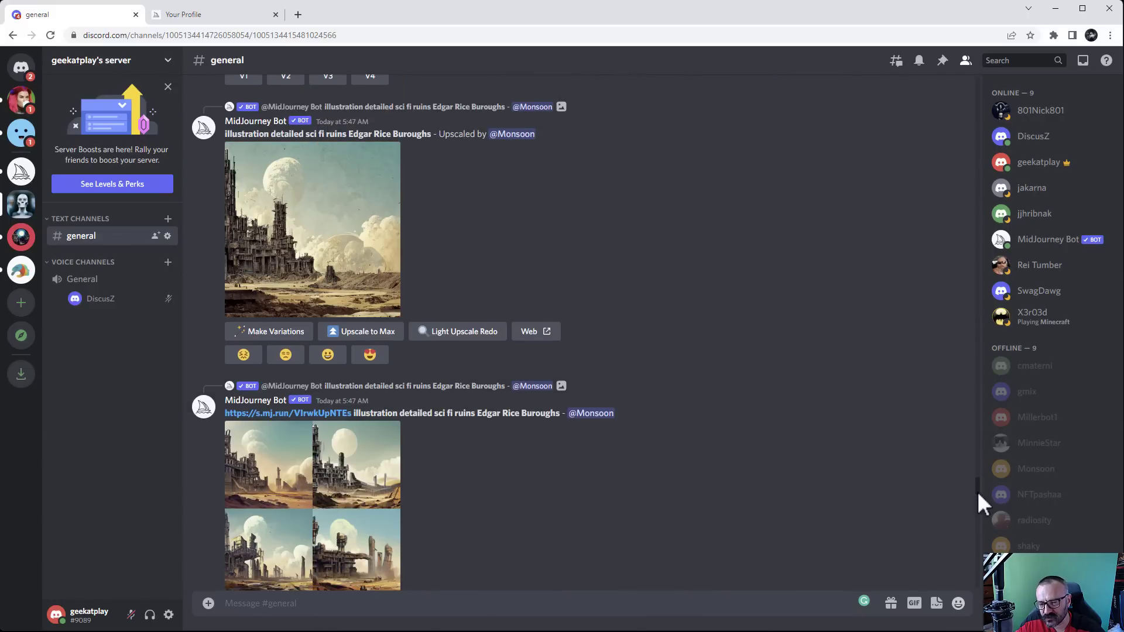
drag(976, 491, 976, 579)
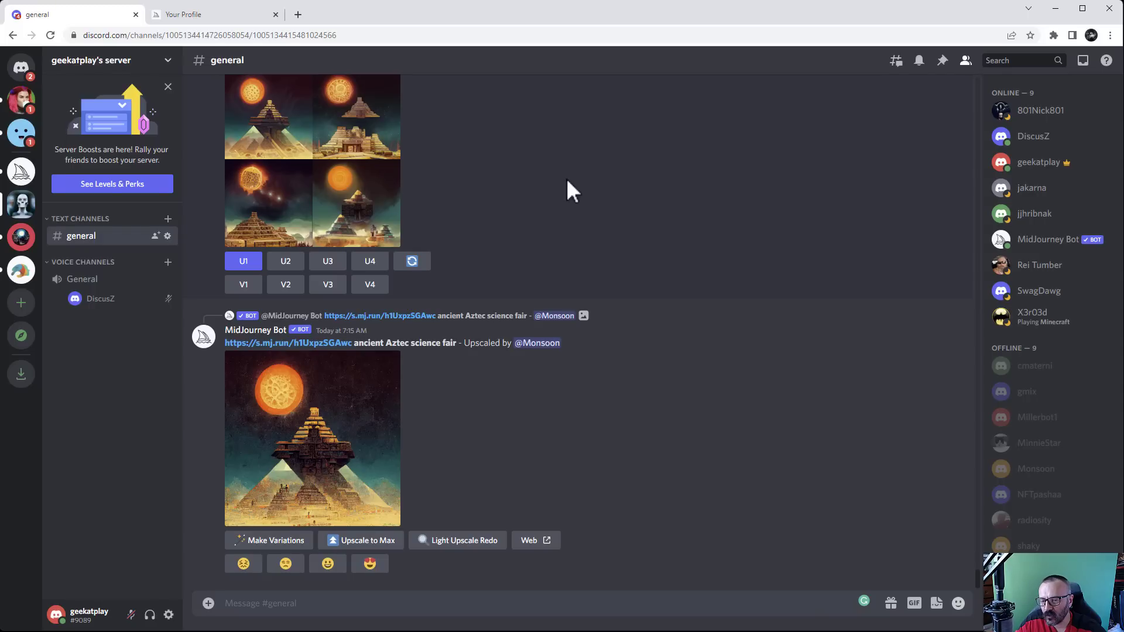
click(202, 18)
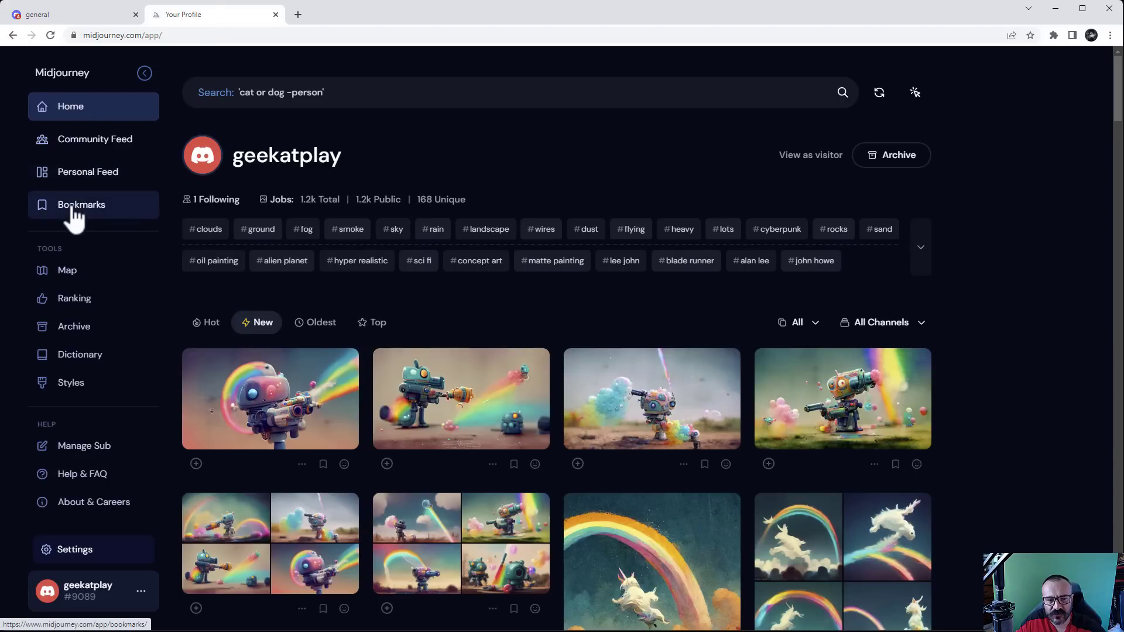
Open Community Feed and view the golden-hour forest river image's options and details
click(82, 143)
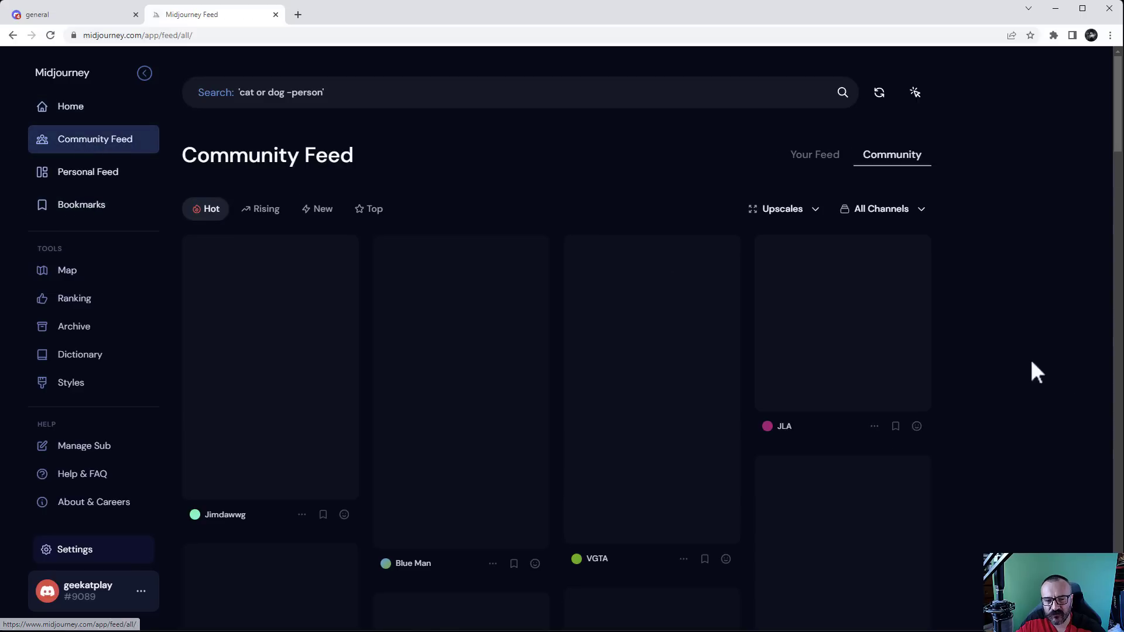
scroll(958, 346, down, 2)
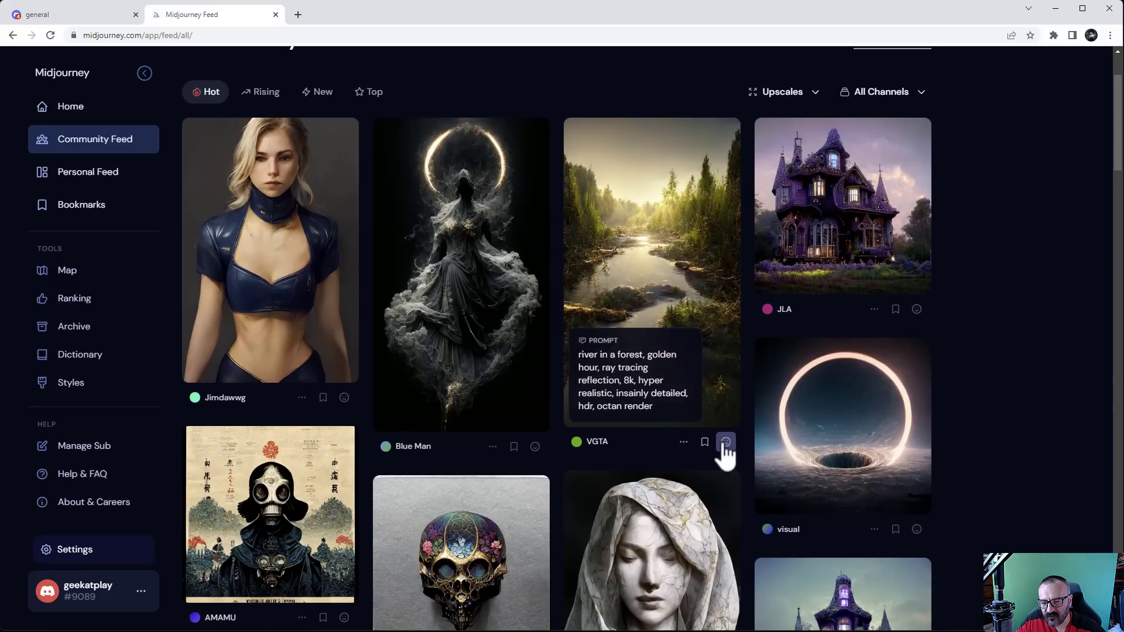
click(683, 443)
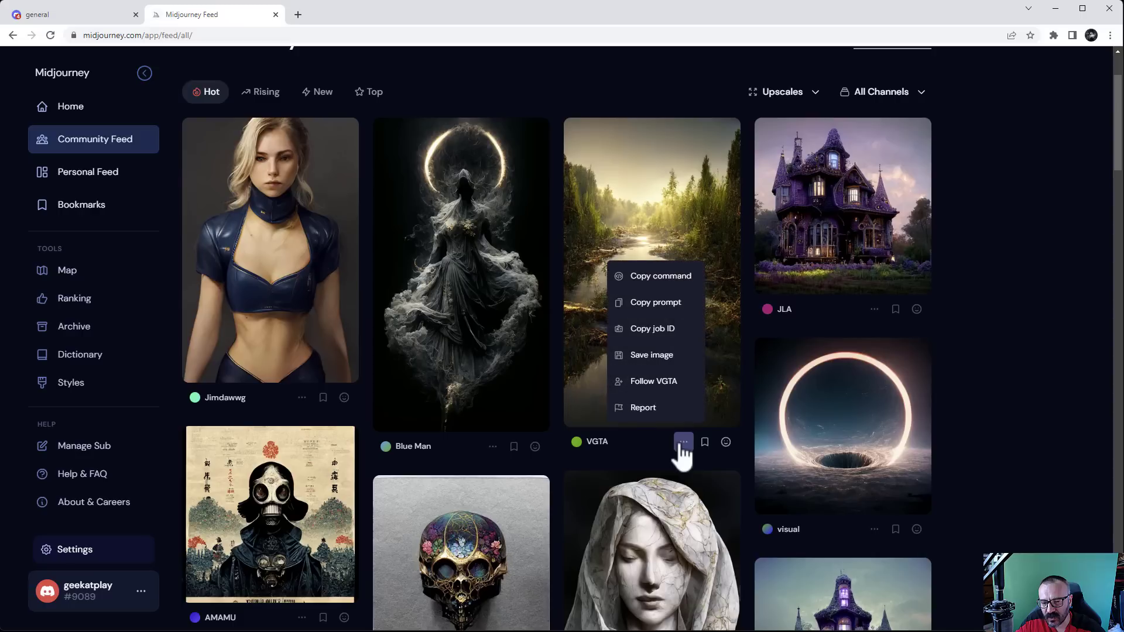
click(691, 182)
scroll(781, 349, down, 3)
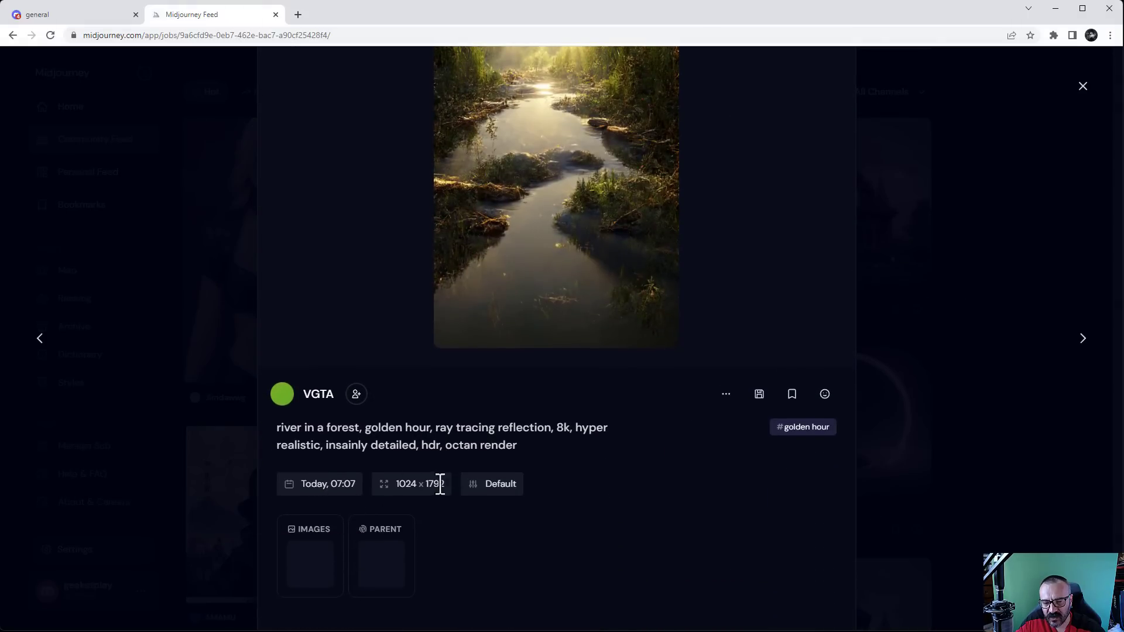
click(727, 394)
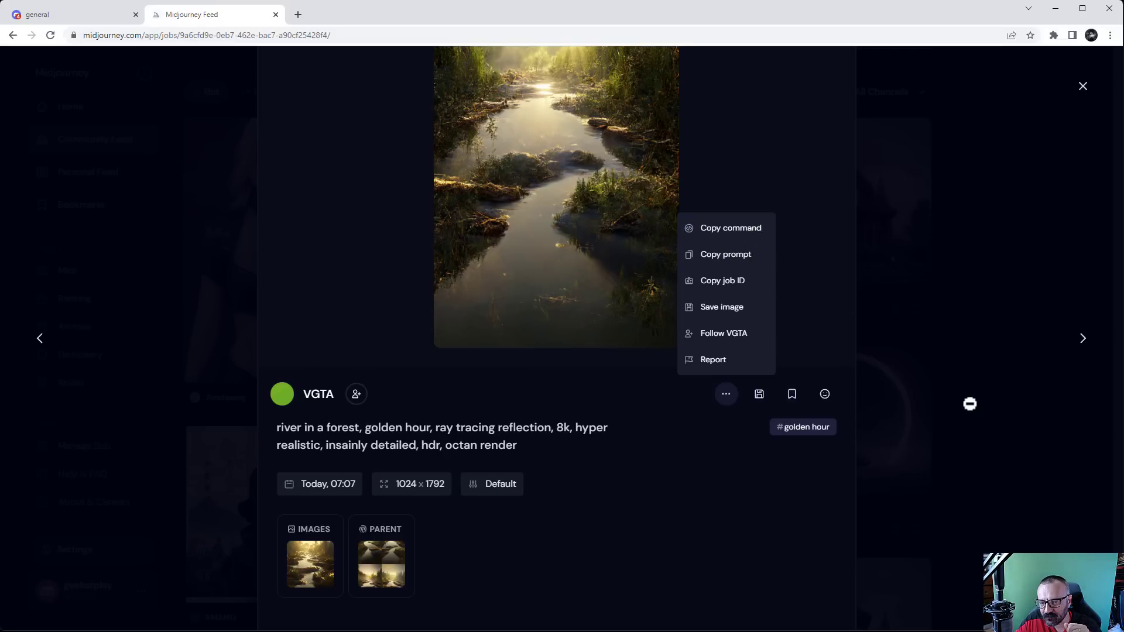
click(1037, 436)
scroll(793, 287, up, 2)
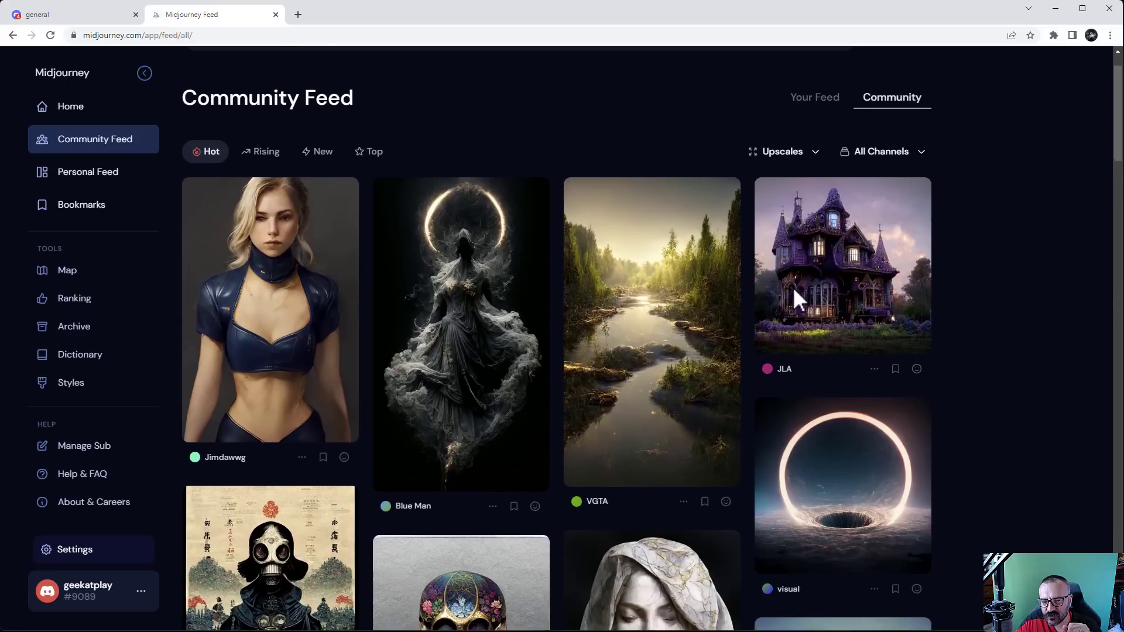
Scroll the Community Feed and bookmark the ELDER ONES poster image
scroll(792, 286, down, 4)
scroll(793, 286, down, 4)
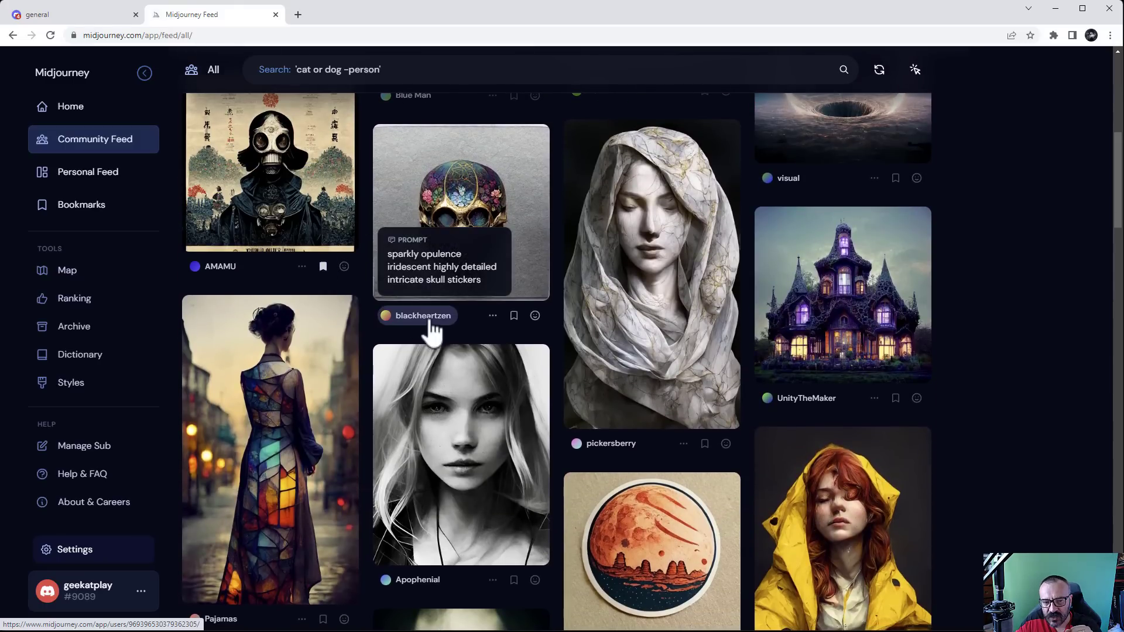
scroll(469, 311, down, 5)
scroll(469, 311, down, 10)
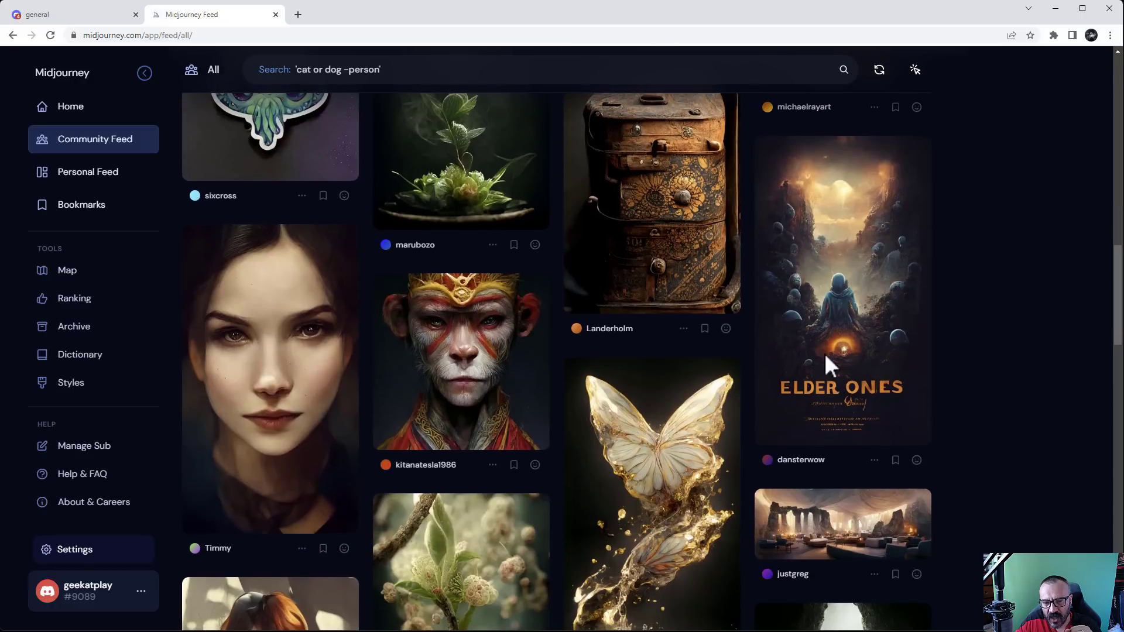
scroll(773, 210, up, 3)
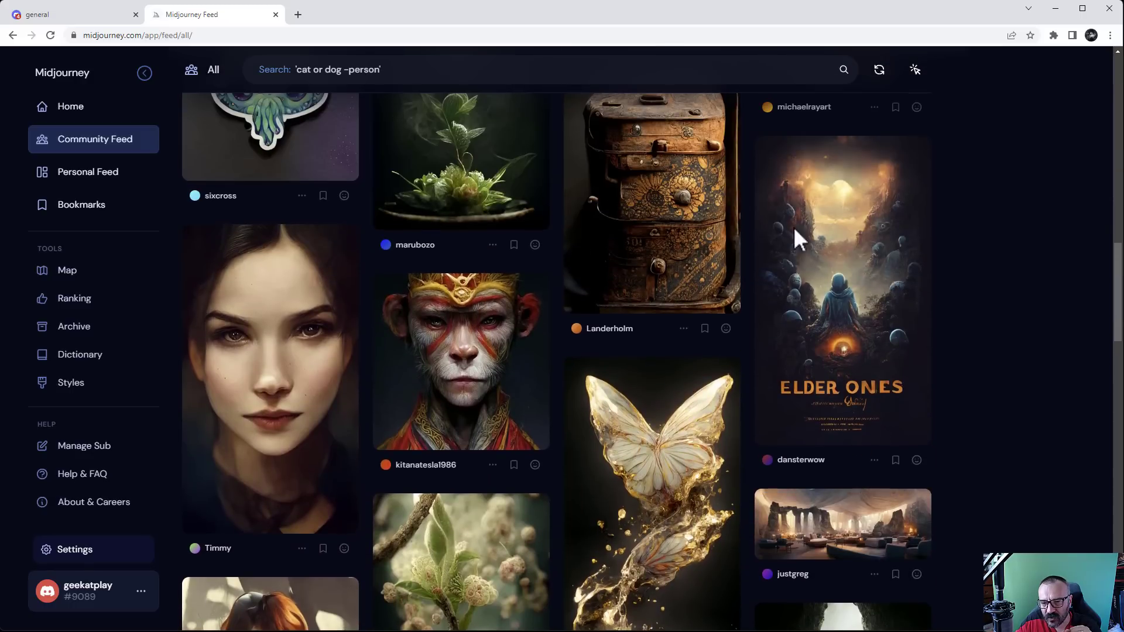
click(896, 461)
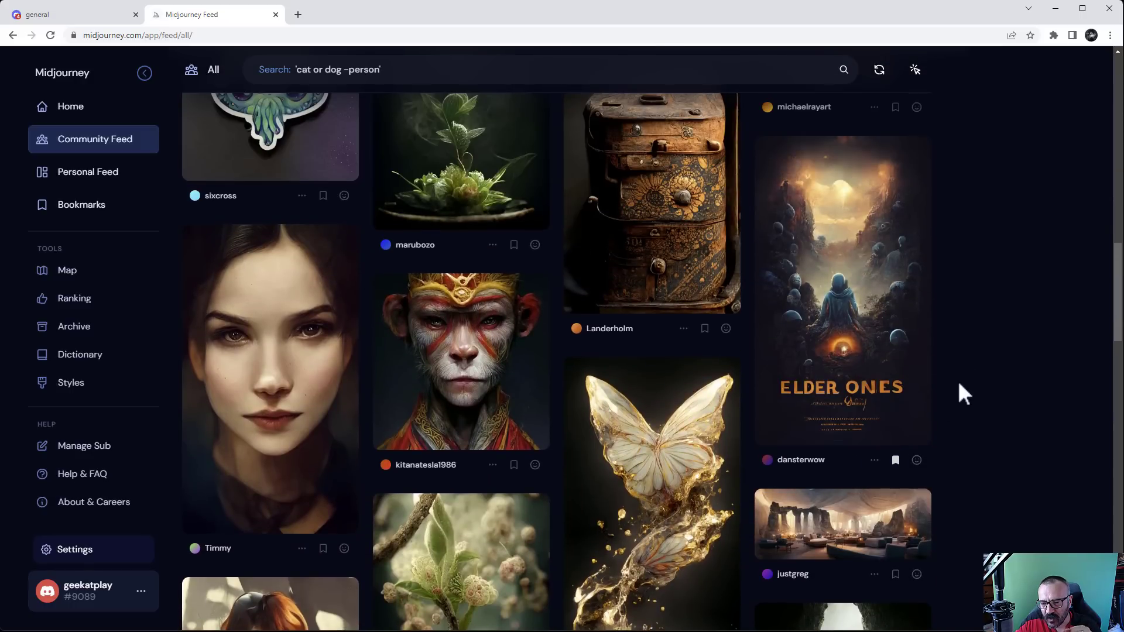
scroll(957, 379, down, 5)
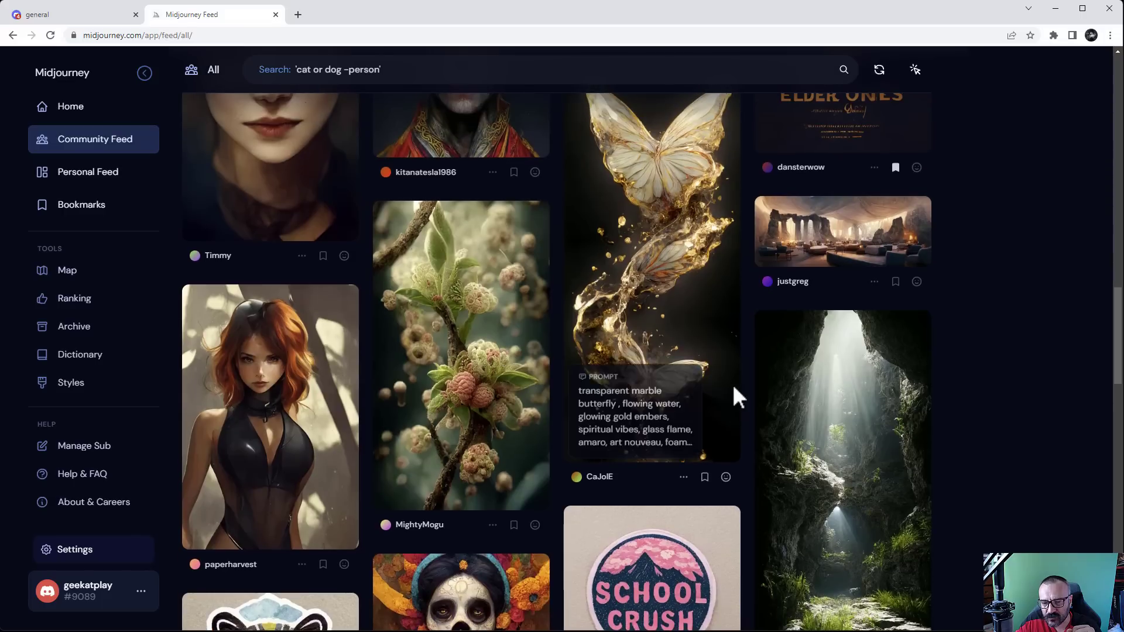
mouse_move(470, 366)
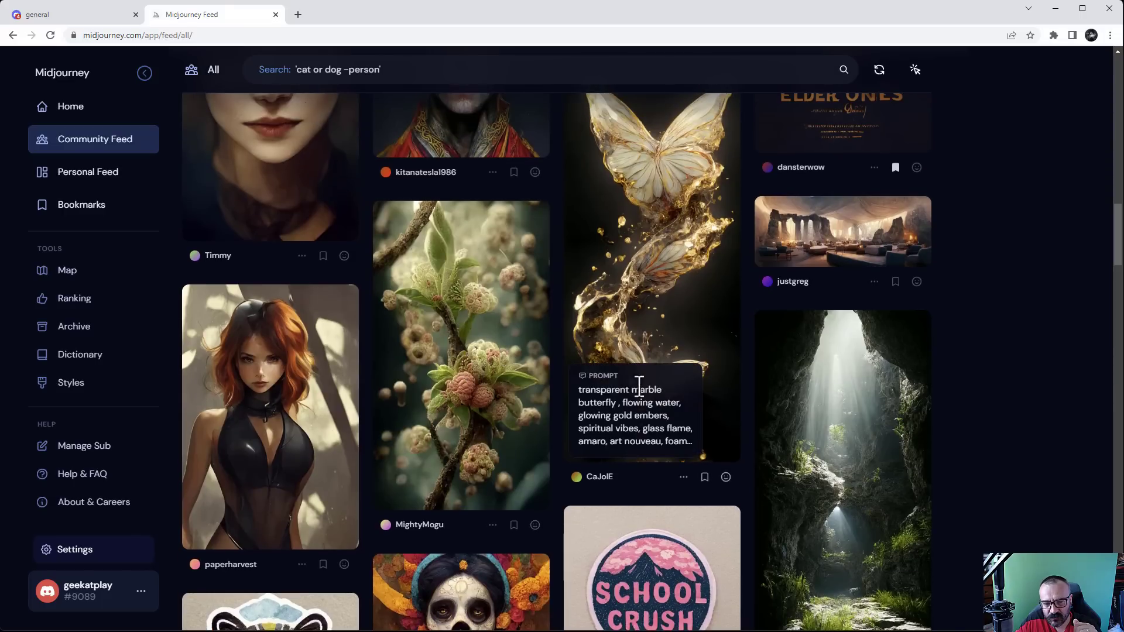
scroll(483, 316, down, 3)
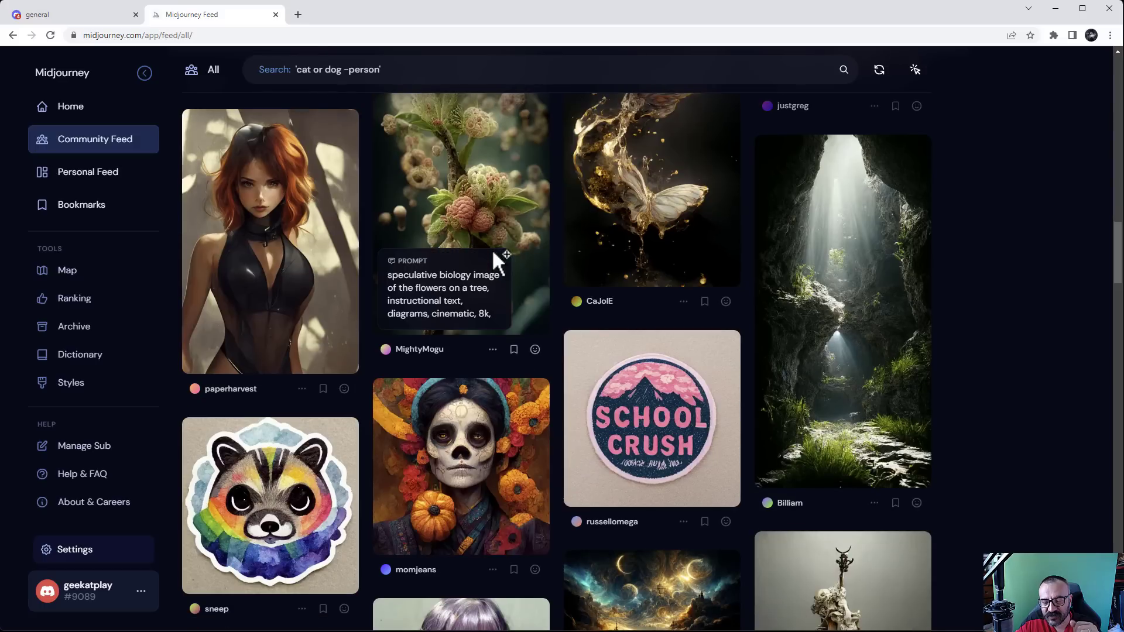
Check Bookmarks, then bookmark the flower-blossom image and open the Personal Feed
click(85, 210)
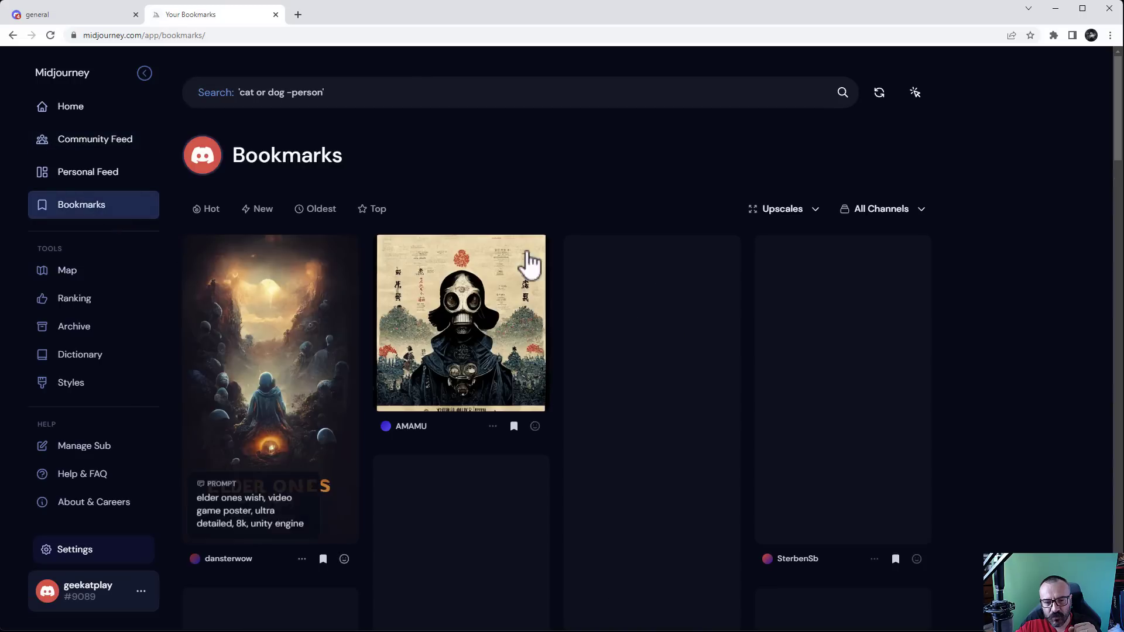
scroll(504, 336, down, 3)
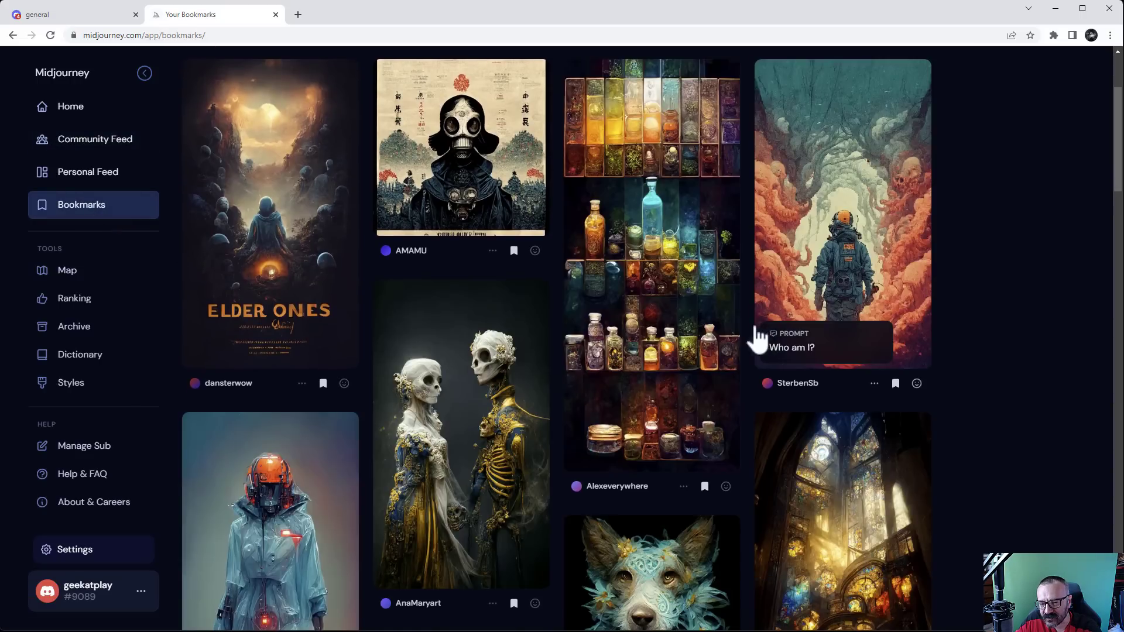
click(127, 154)
scroll(634, 336, down, 10)
scroll(635, 336, up, 4)
scroll(608, 363, down, 8)
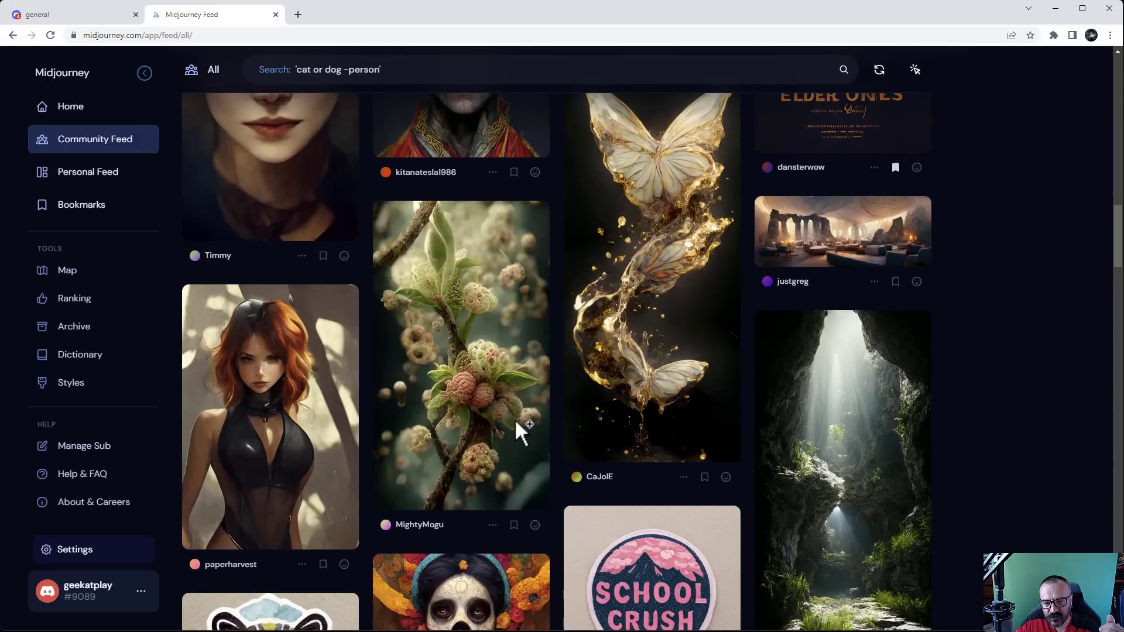
click(514, 527)
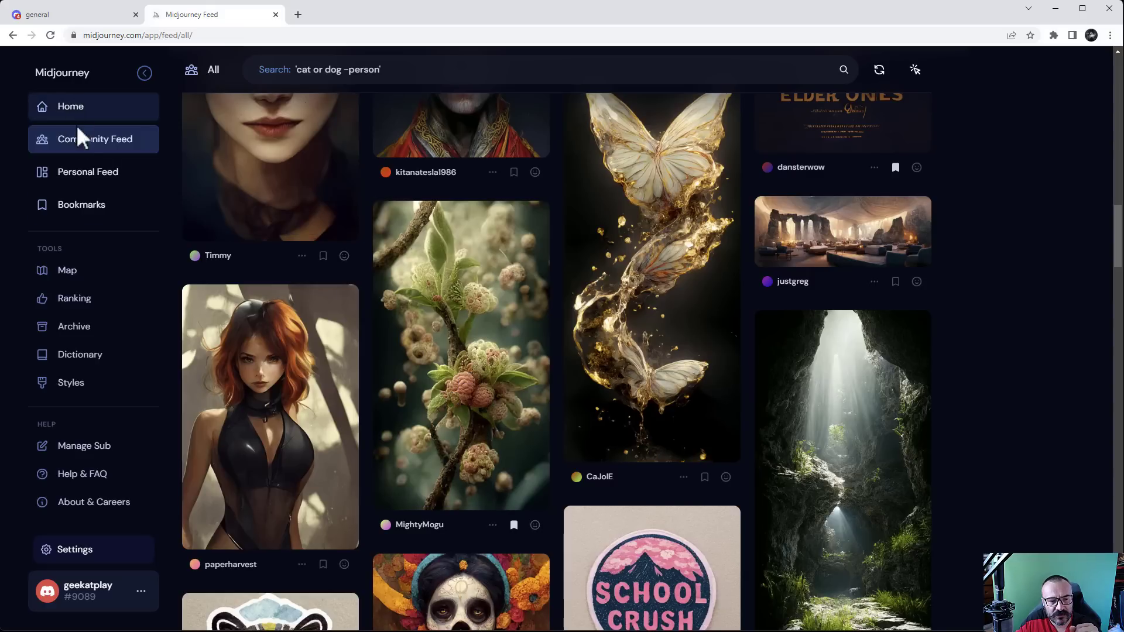
click(70, 186)
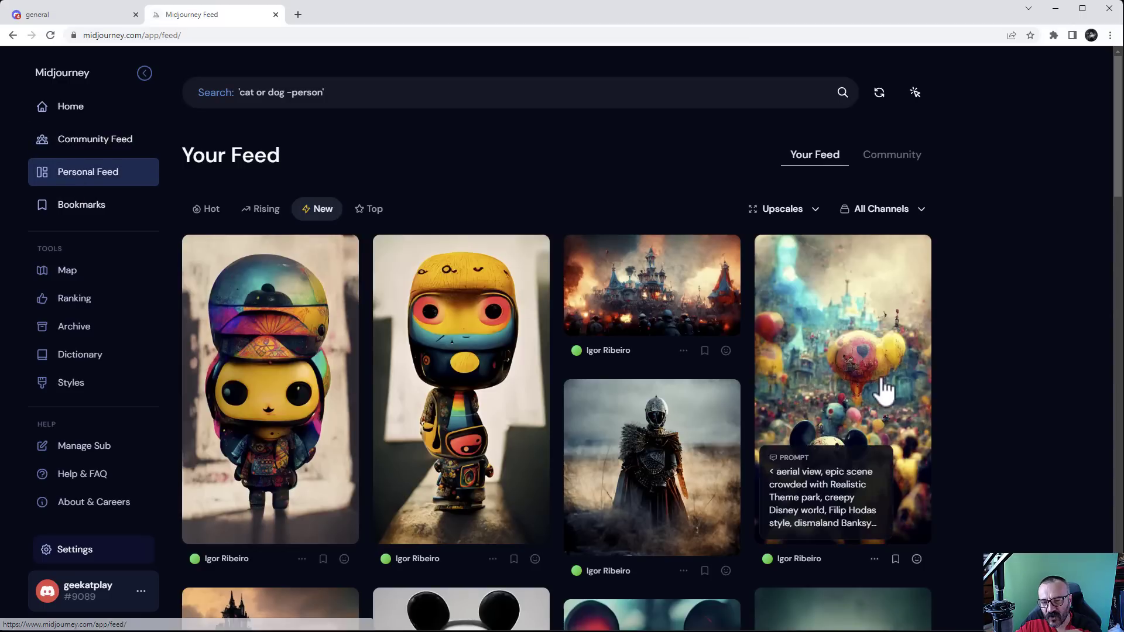
scroll(865, 389, down, 10)
scroll(862, 380, down, 15)
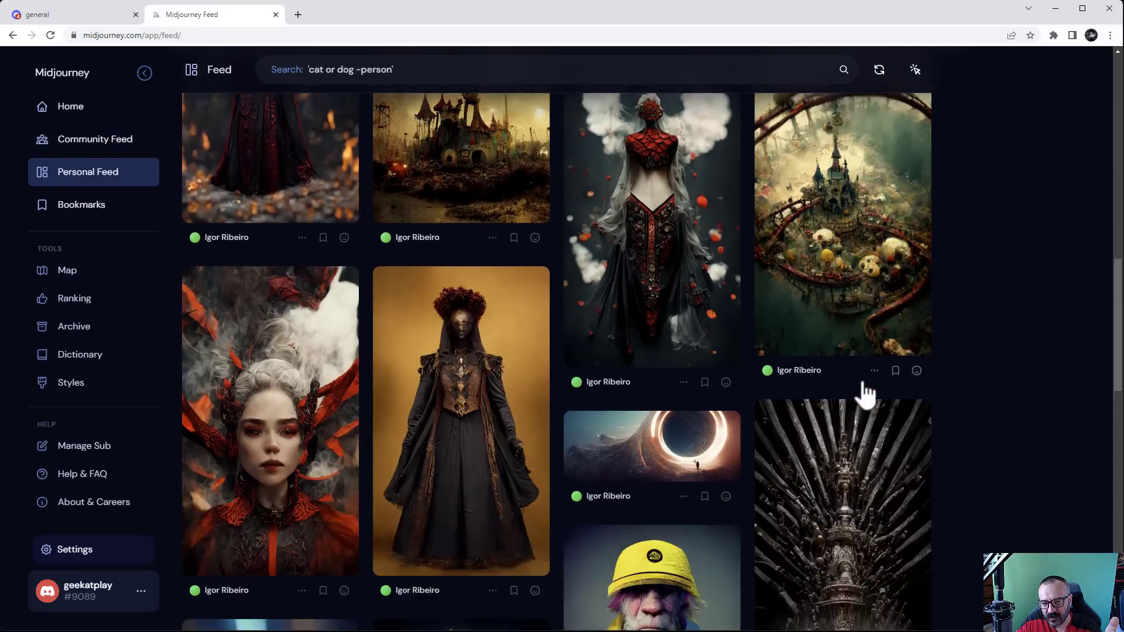
scroll(861, 380, down, 6)
scroll(861, 380, up, 20)
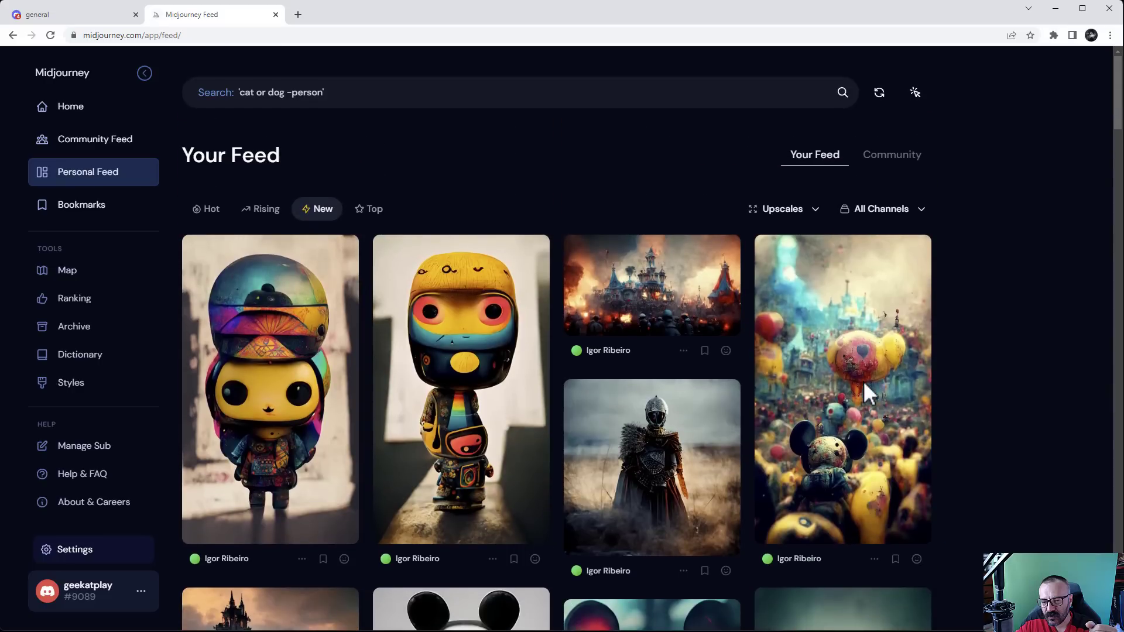
mouse_move(862, 380)
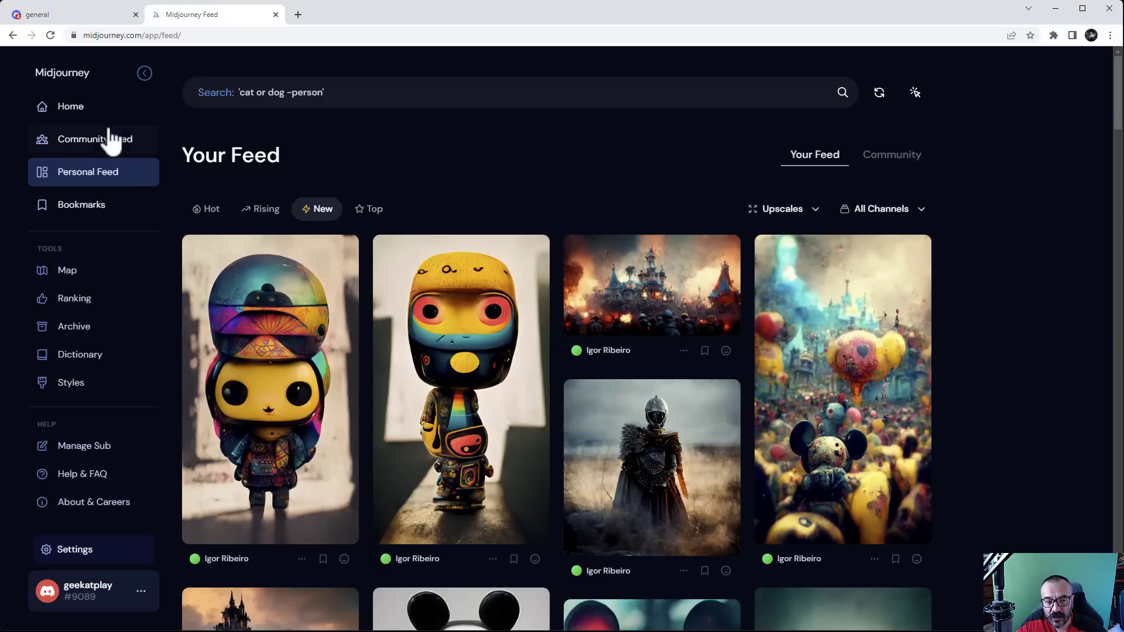
Visit Map, the Dictionary and Styles libraries, then bring up the account options
click(69, 282)
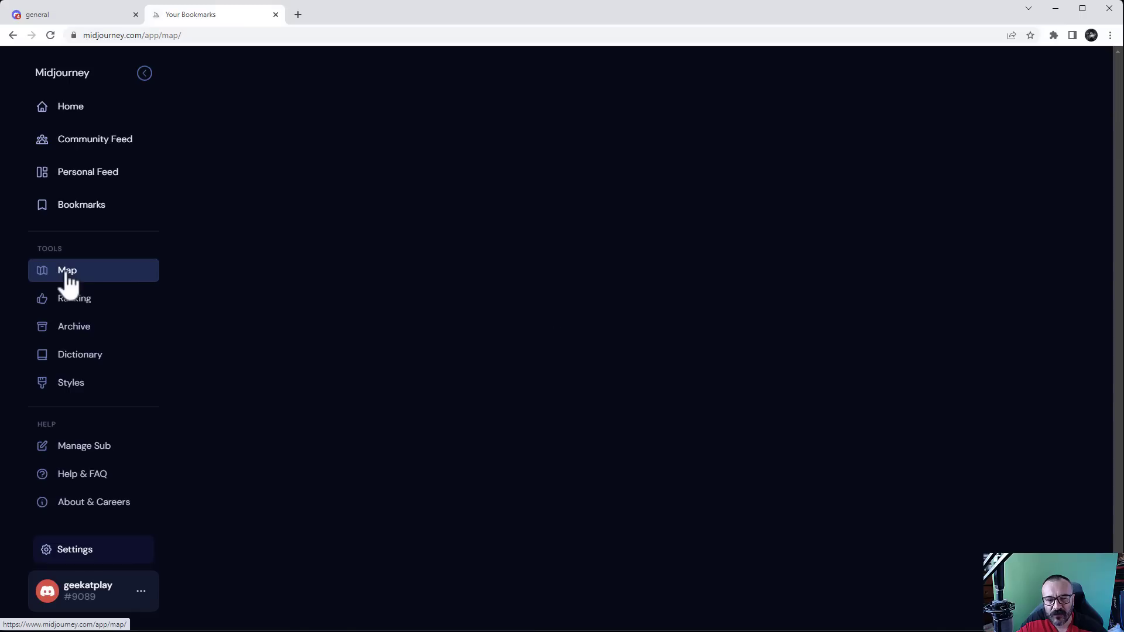
click(84, 360)
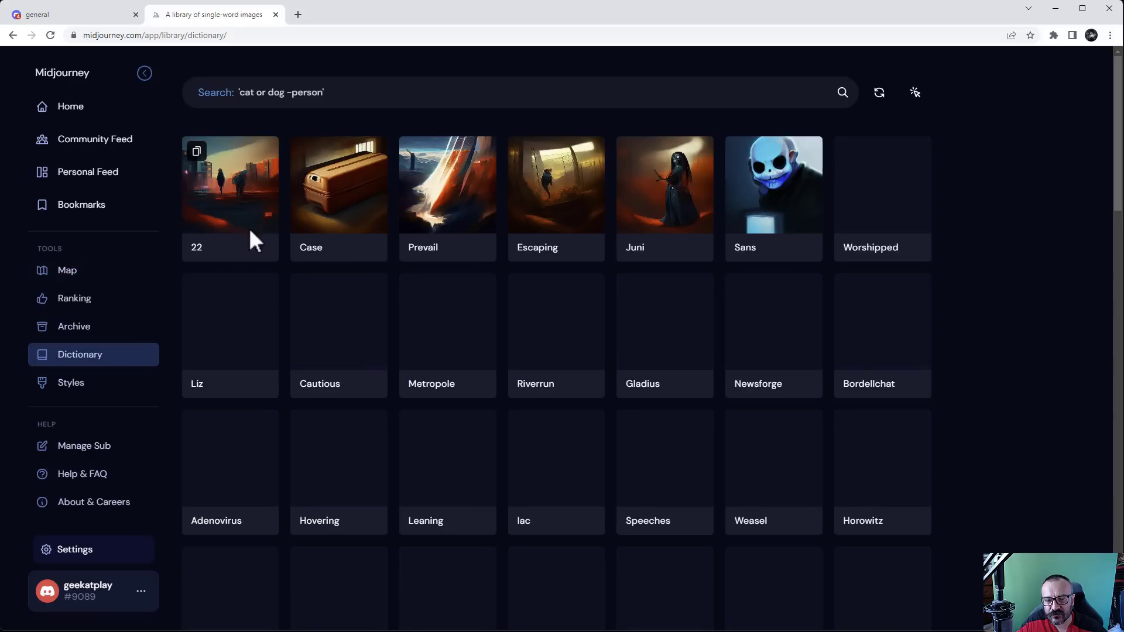
scroll(674, 391, down, 5)
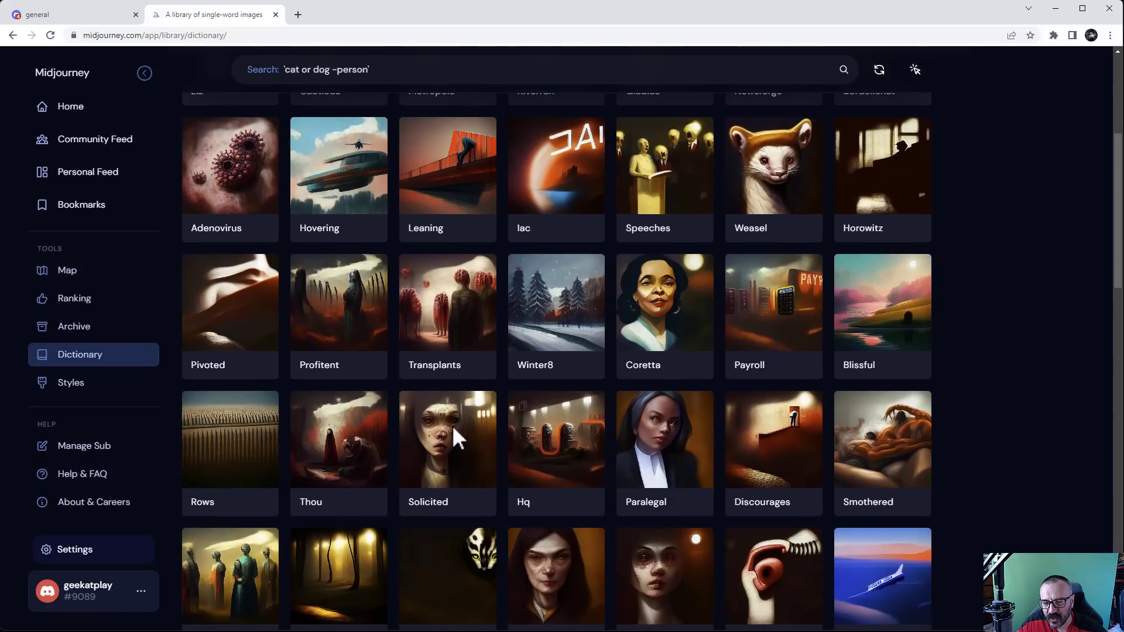
click(92, 400)
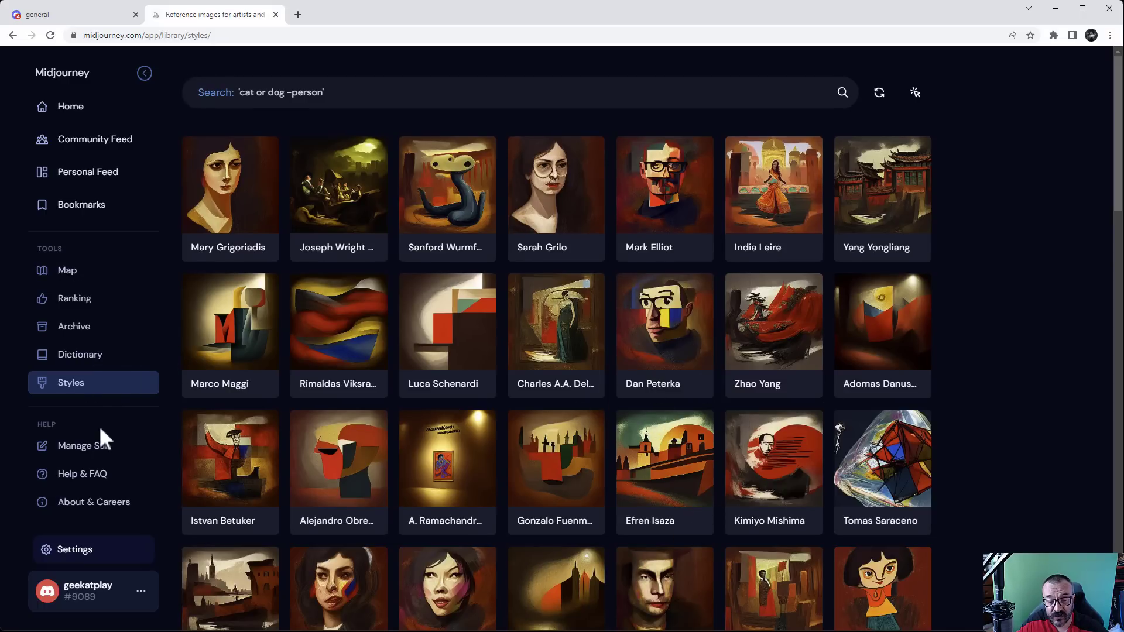
scroll(101, 430, down, 2)
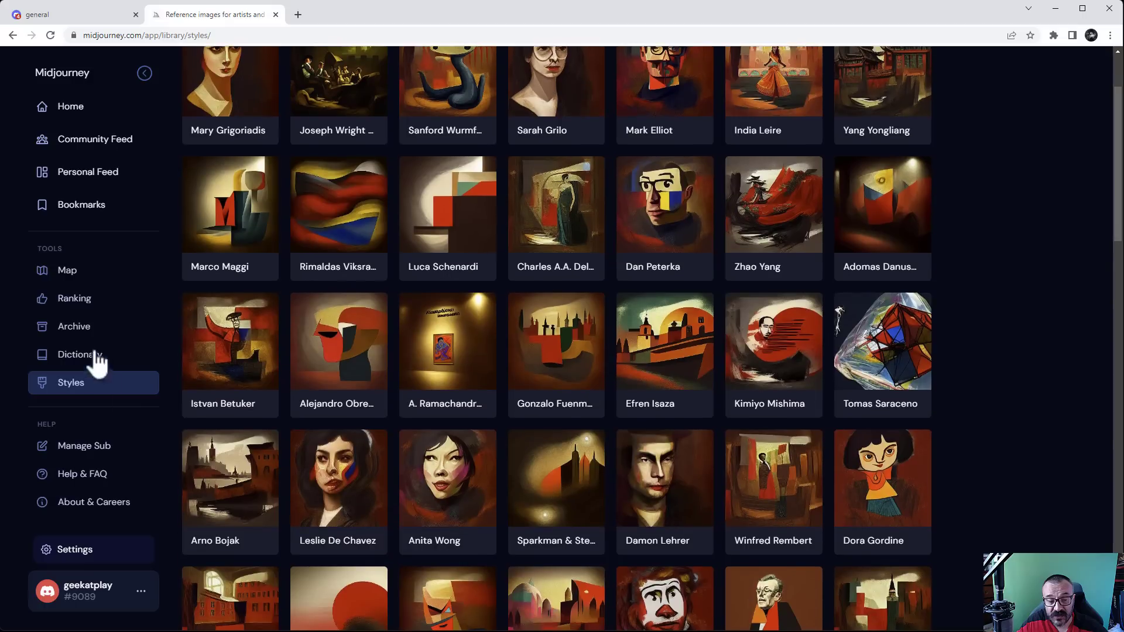
click(140, 591)
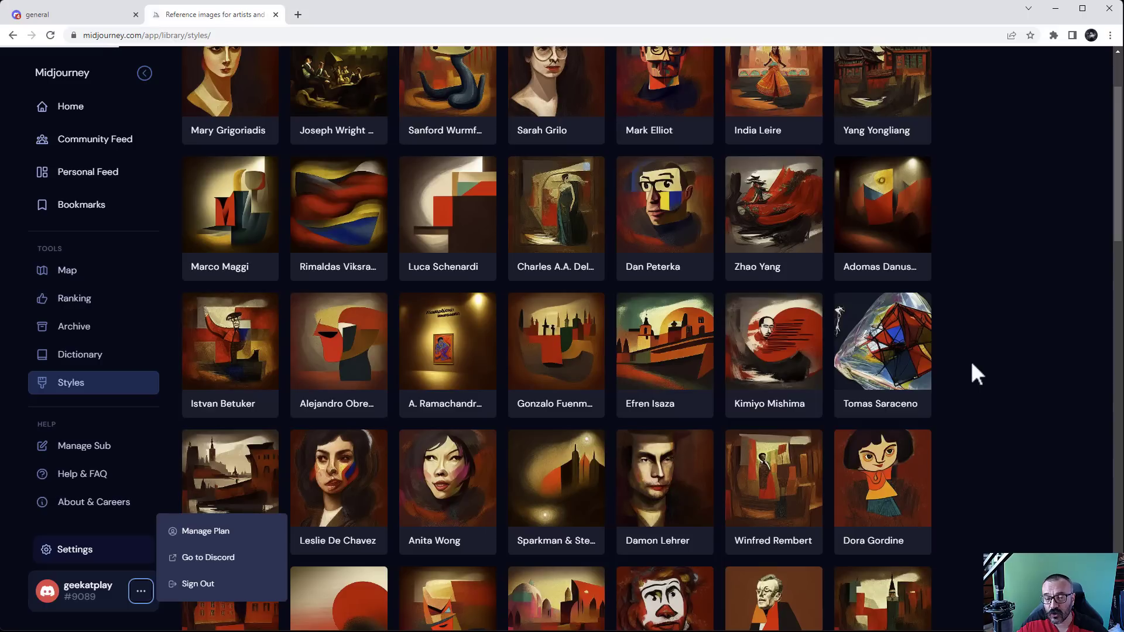
Show the Manage Subscription page with $10 Basic and active $30 Standard, then return to Discord
click(209, 529)
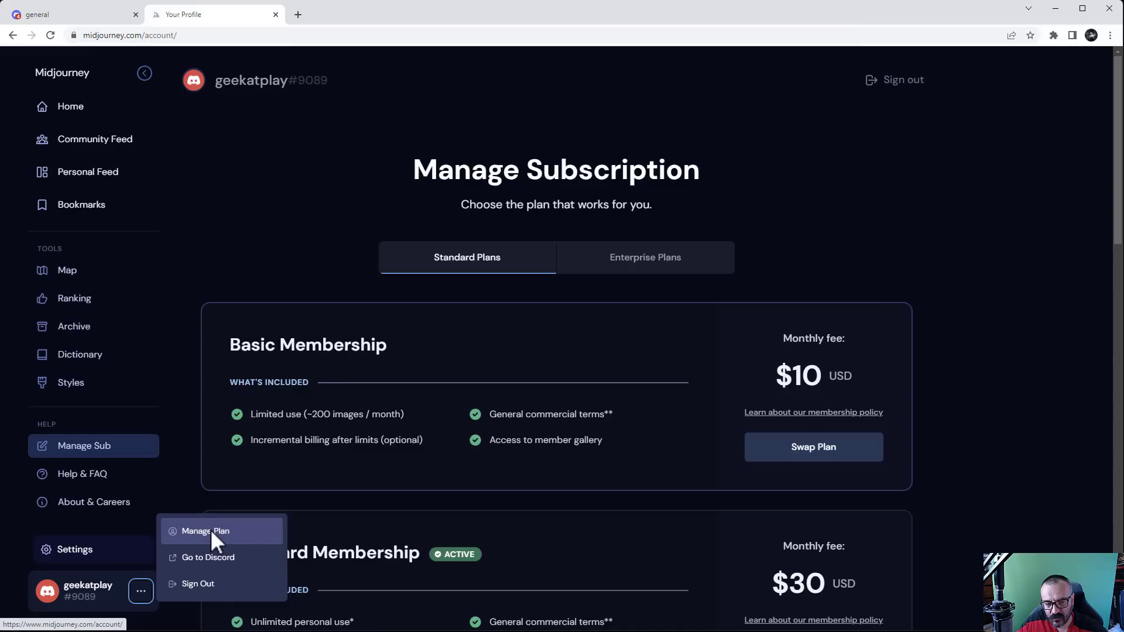
scroll(999, 339, down, 1)
scroll(825, 382, down, 2)
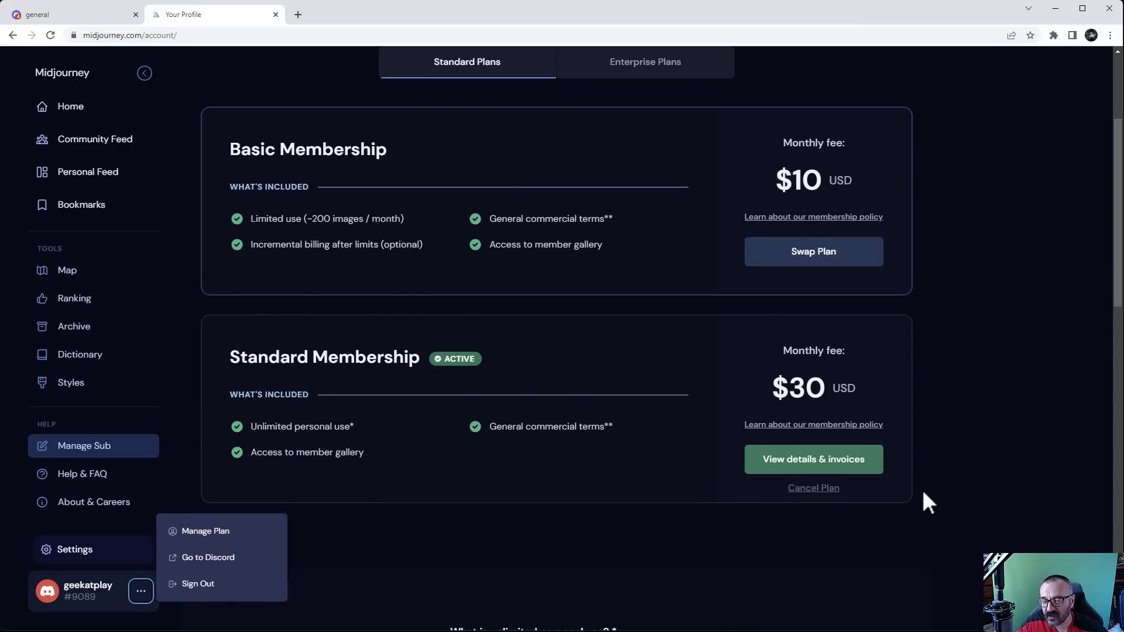
click(967, 410)
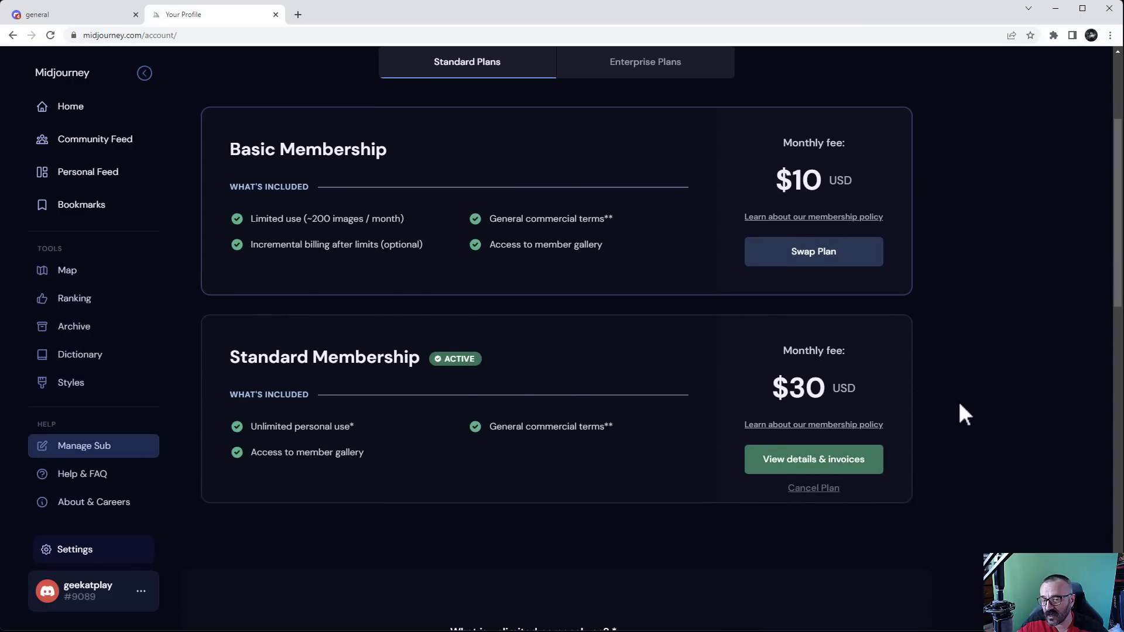
scroll(961, 405, up, 3)
scroll(959, 404, down, 2)
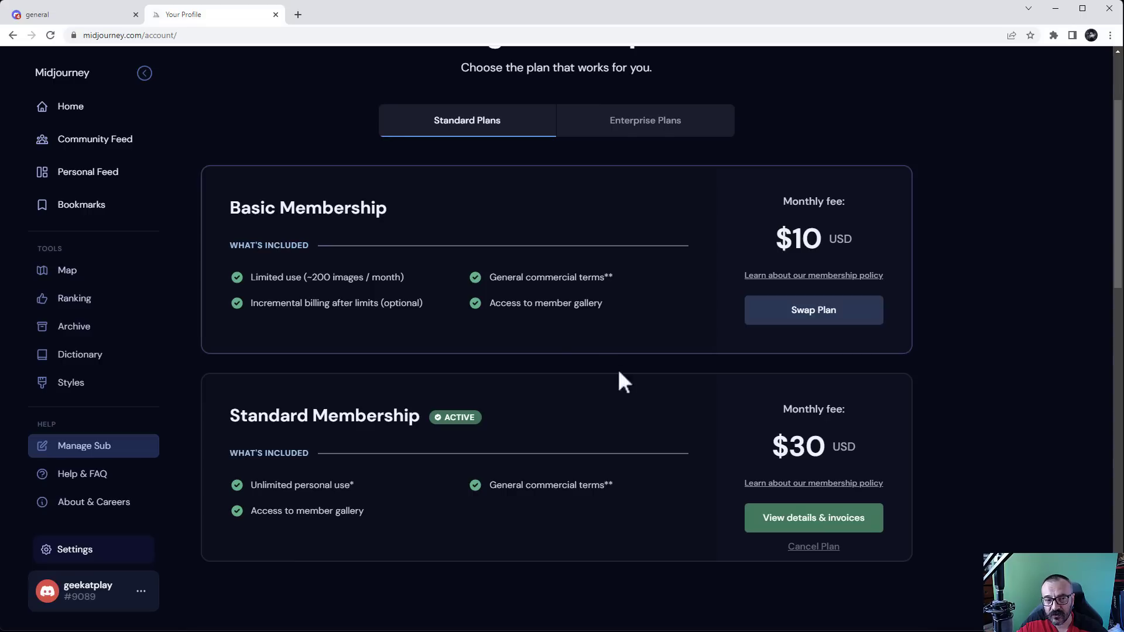
scroll(226, 150, up, 1)
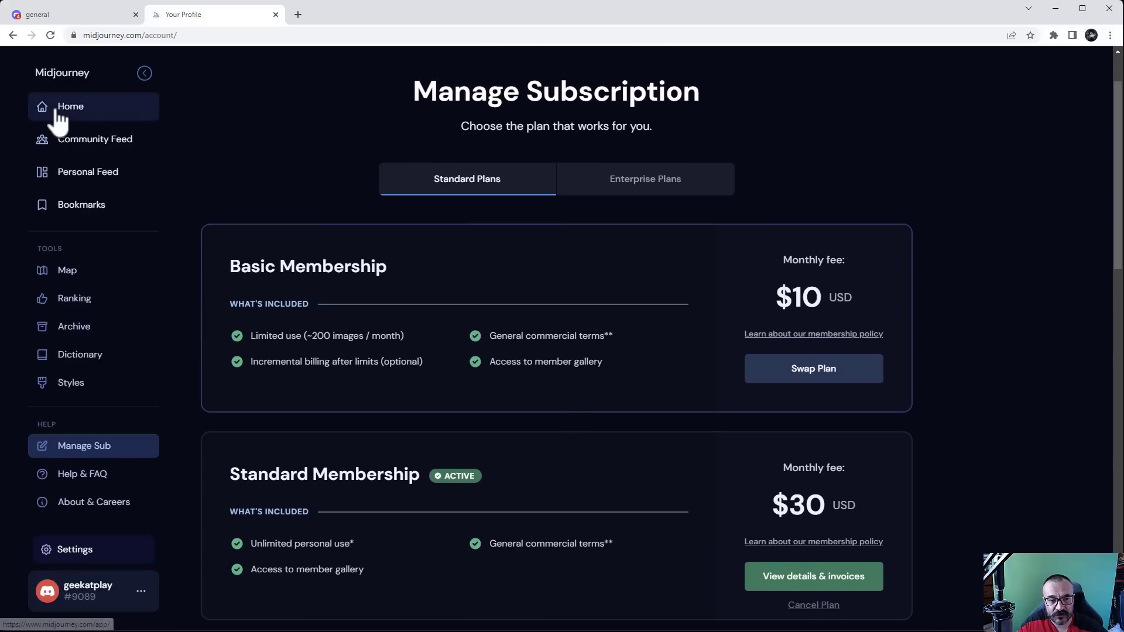
click(59, 111)
click(47, 13)
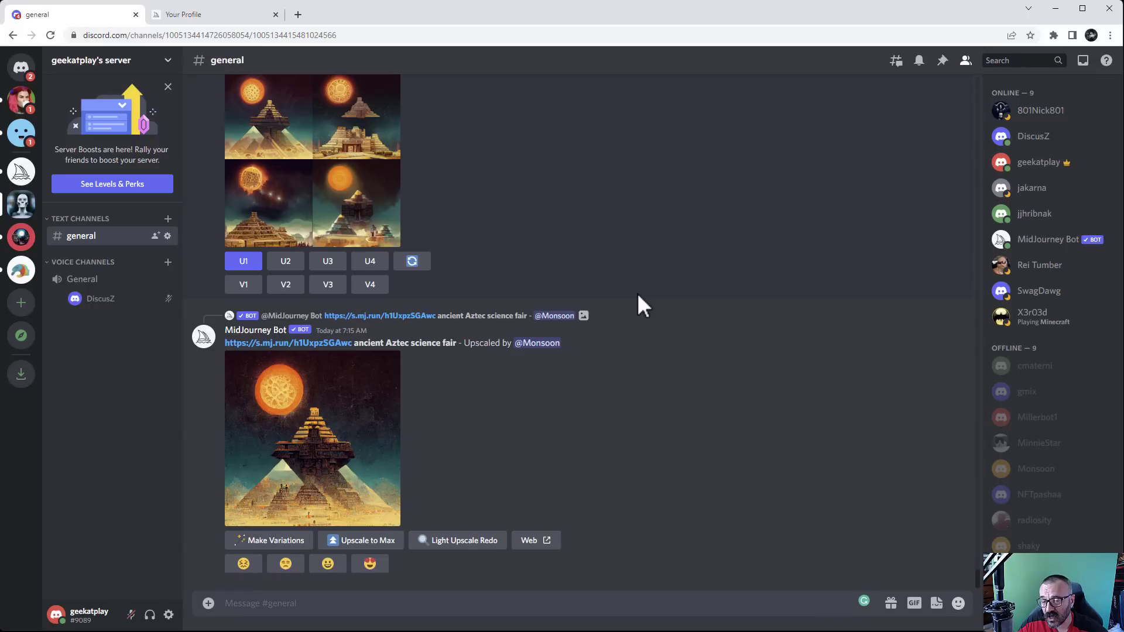
scroll(634, 244, up, 4)
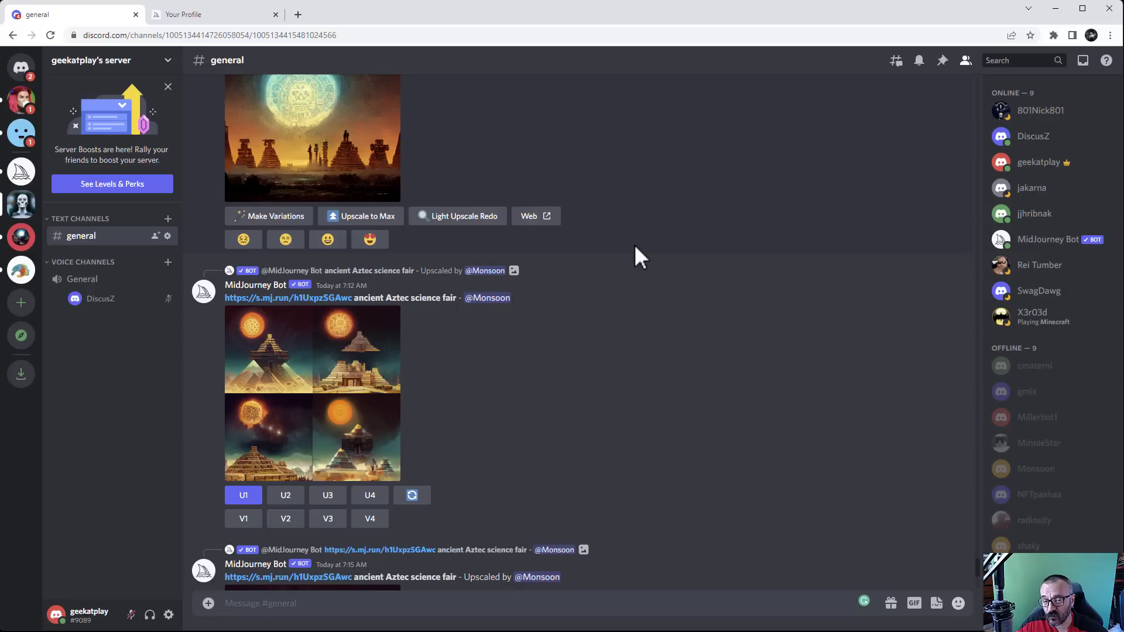
scroll(633, 244, up, 4)
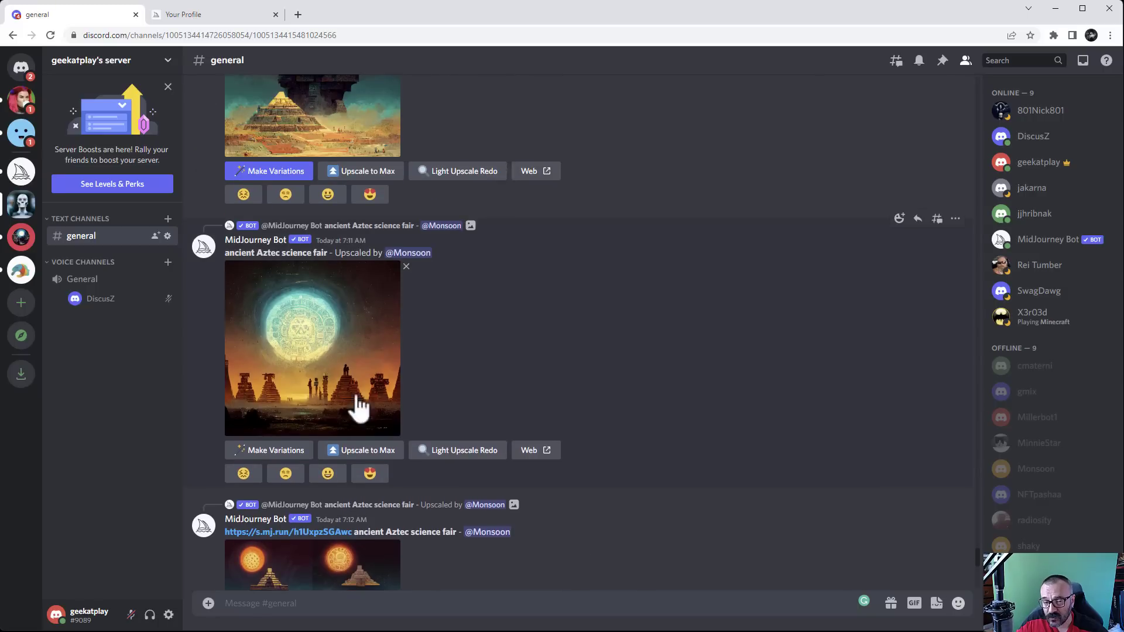
scroll(567, 367, down, 3)
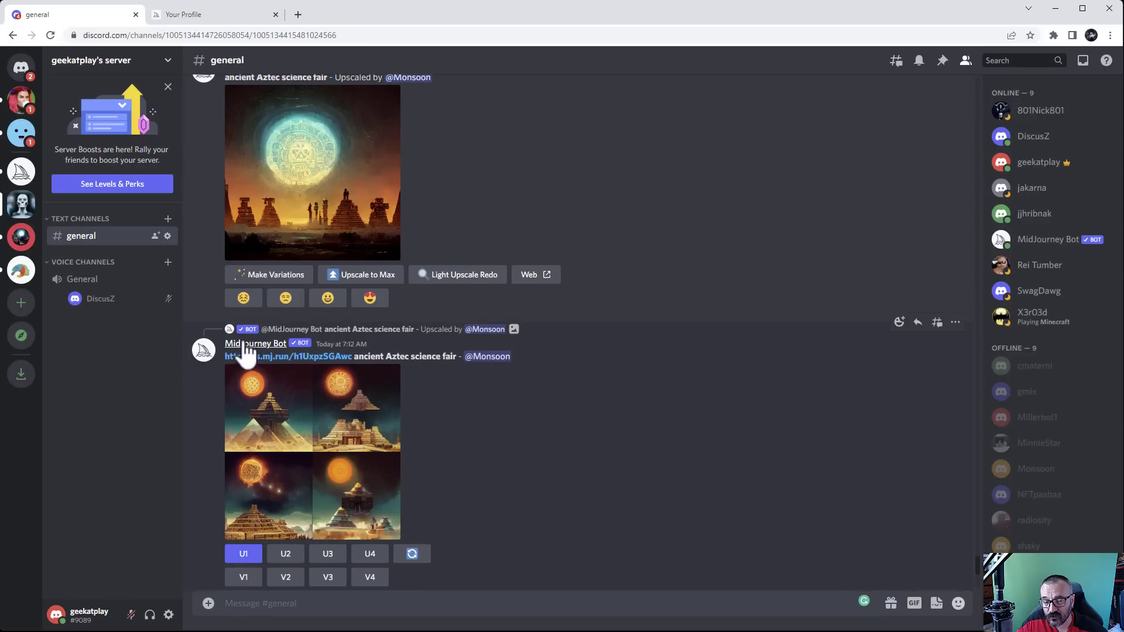